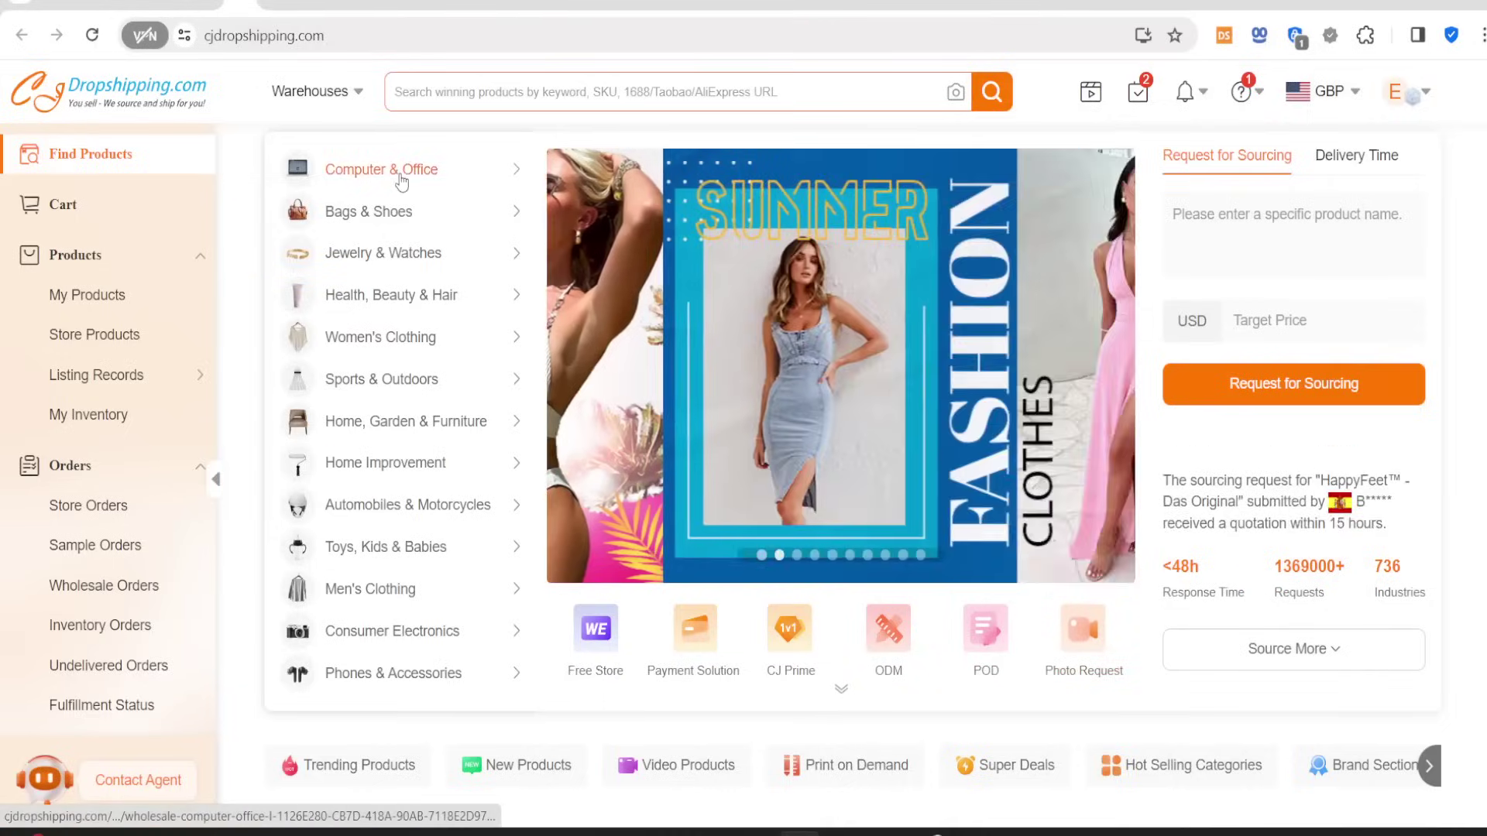
mouse_move(395, 222)
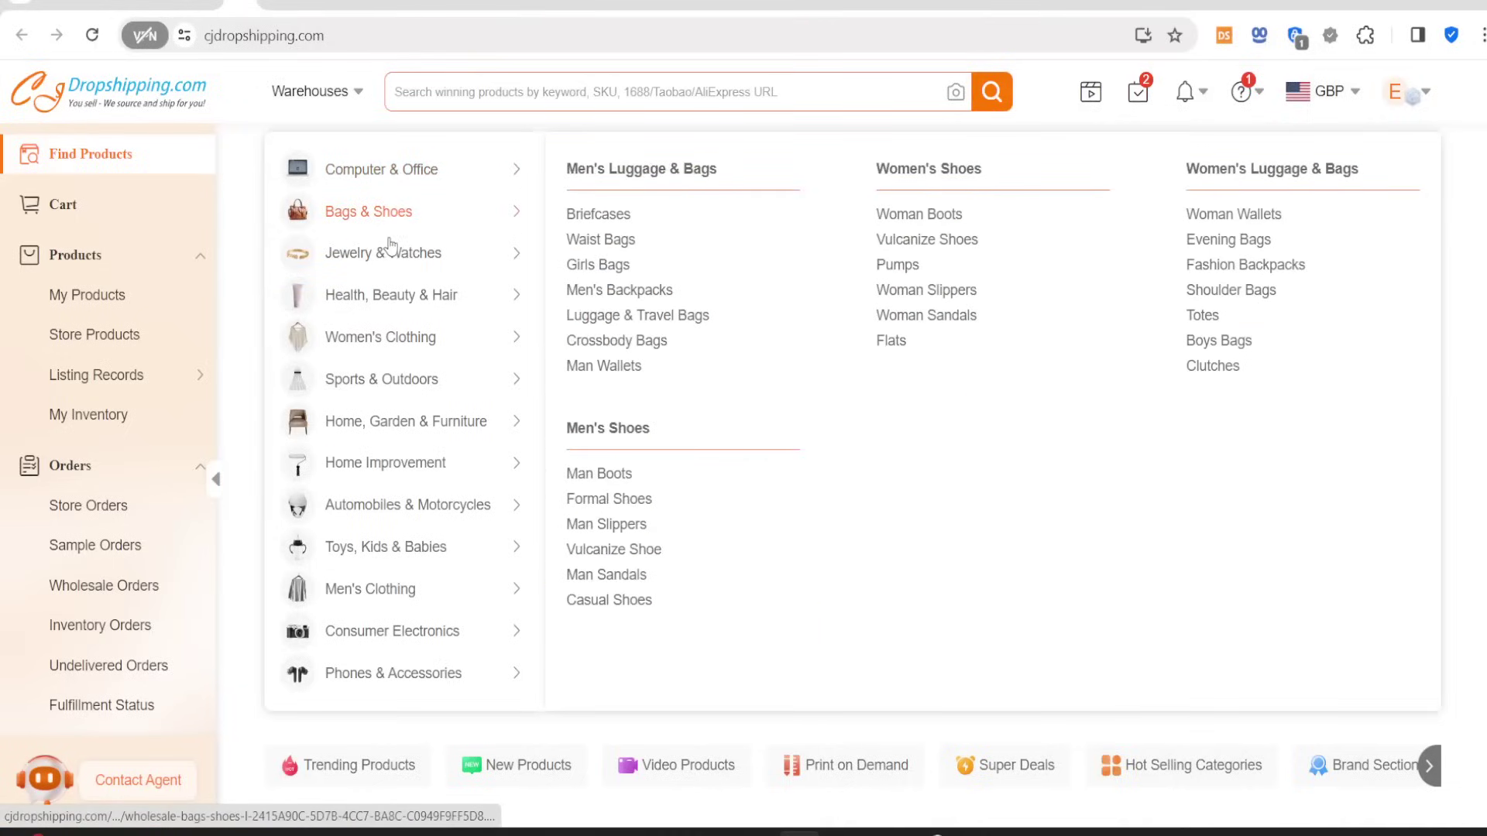
mouse_move(385, 253)
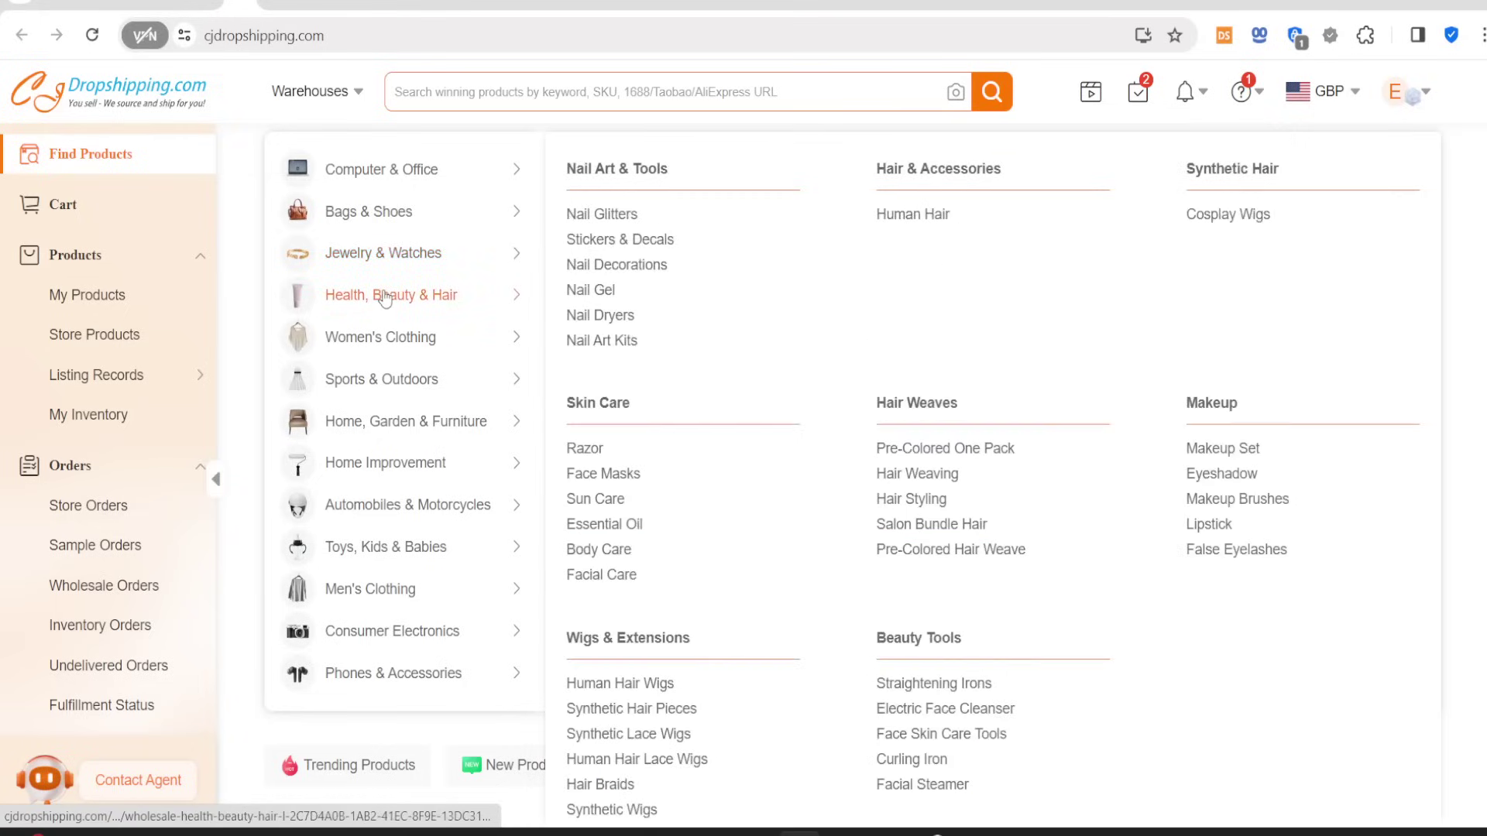
mouse_move(385, 341)
mouse_move(388, 382)
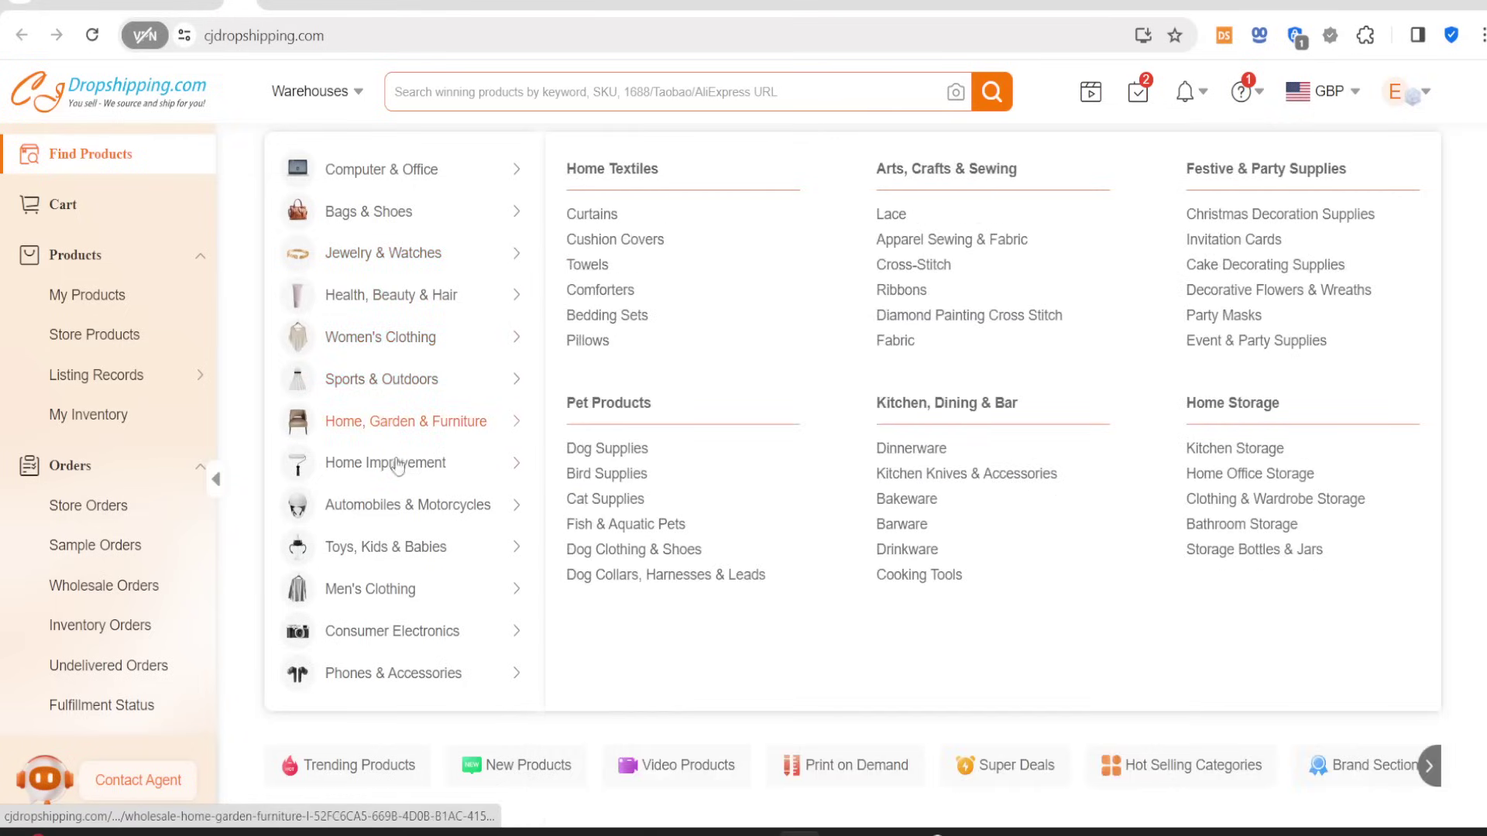
mouse_move(397, 469)
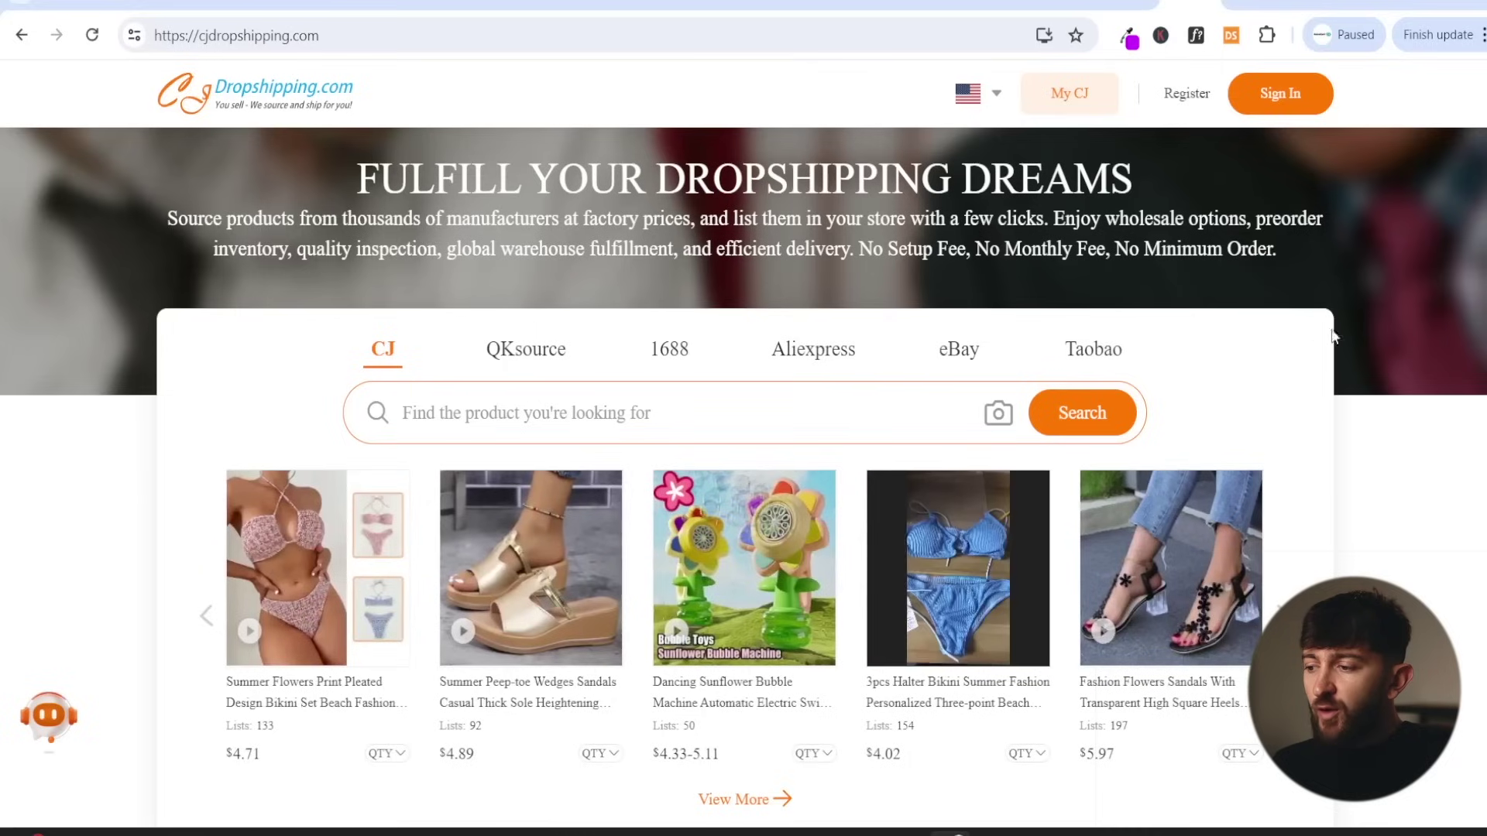
- Register a new account by email with the account password, username, full name and phone number filled in
click(1187, 94)
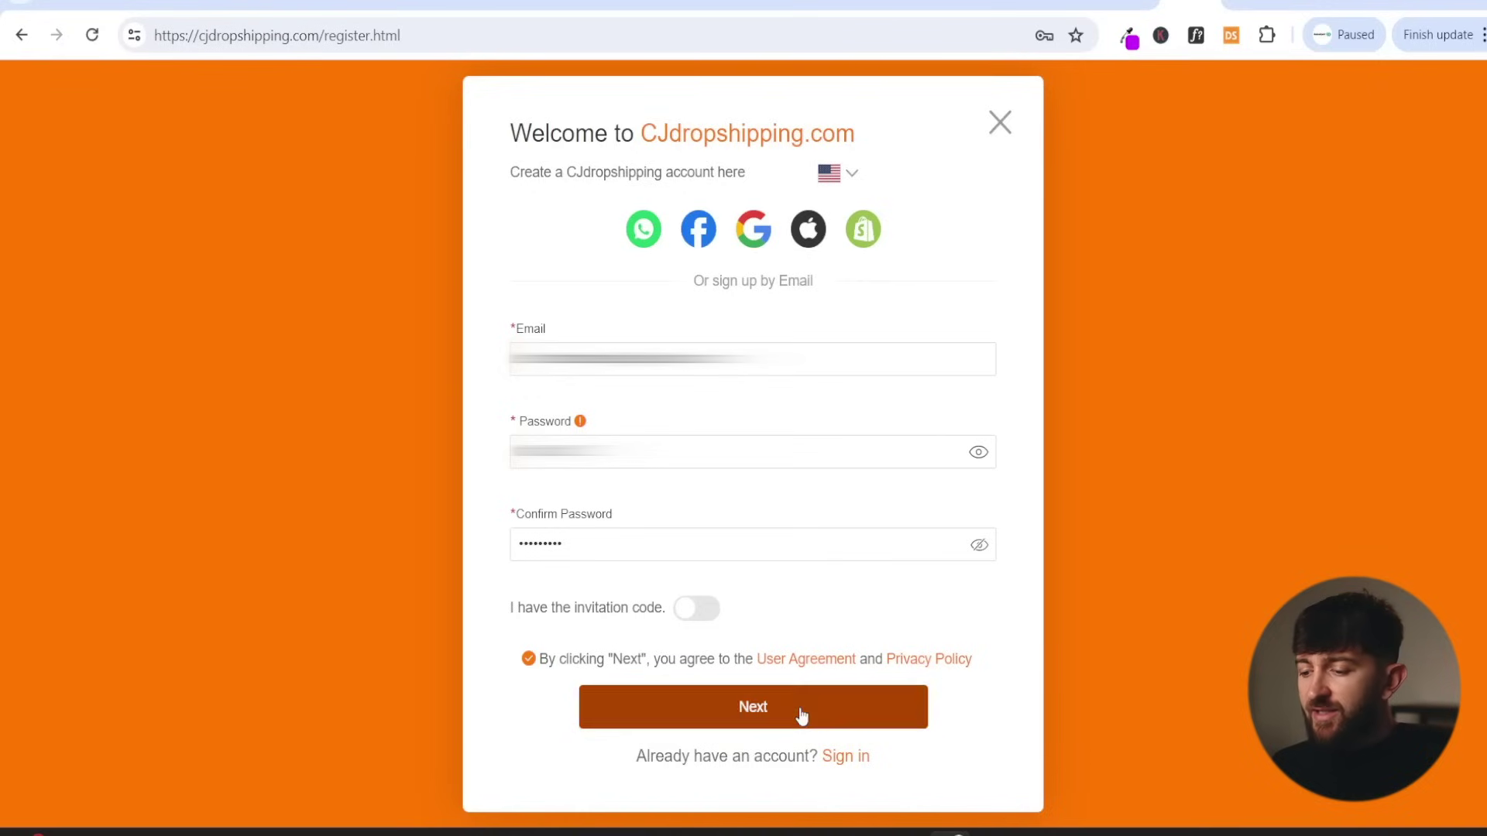
click(799, 713)
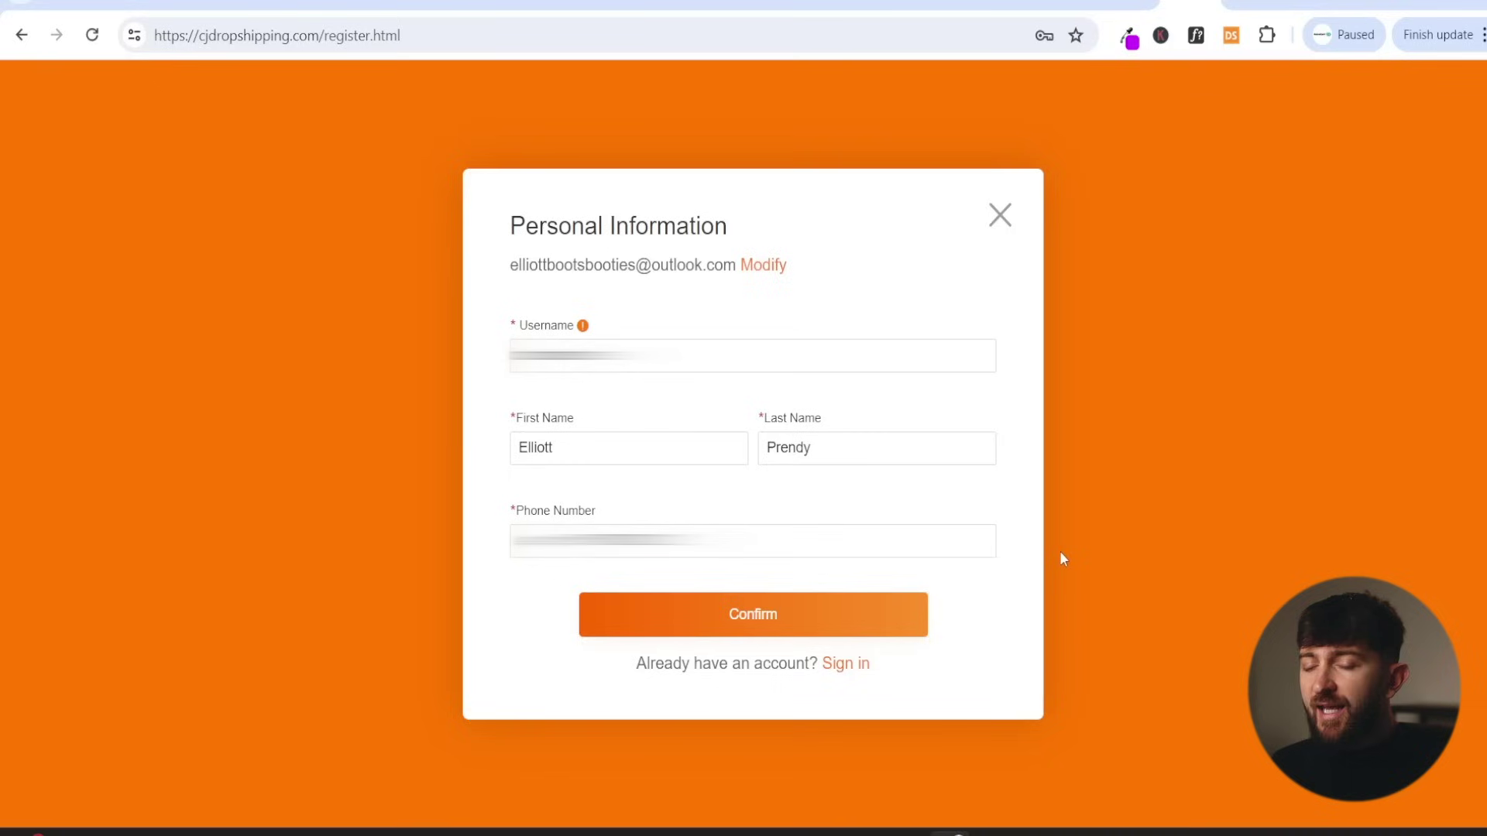
click(860, 615)
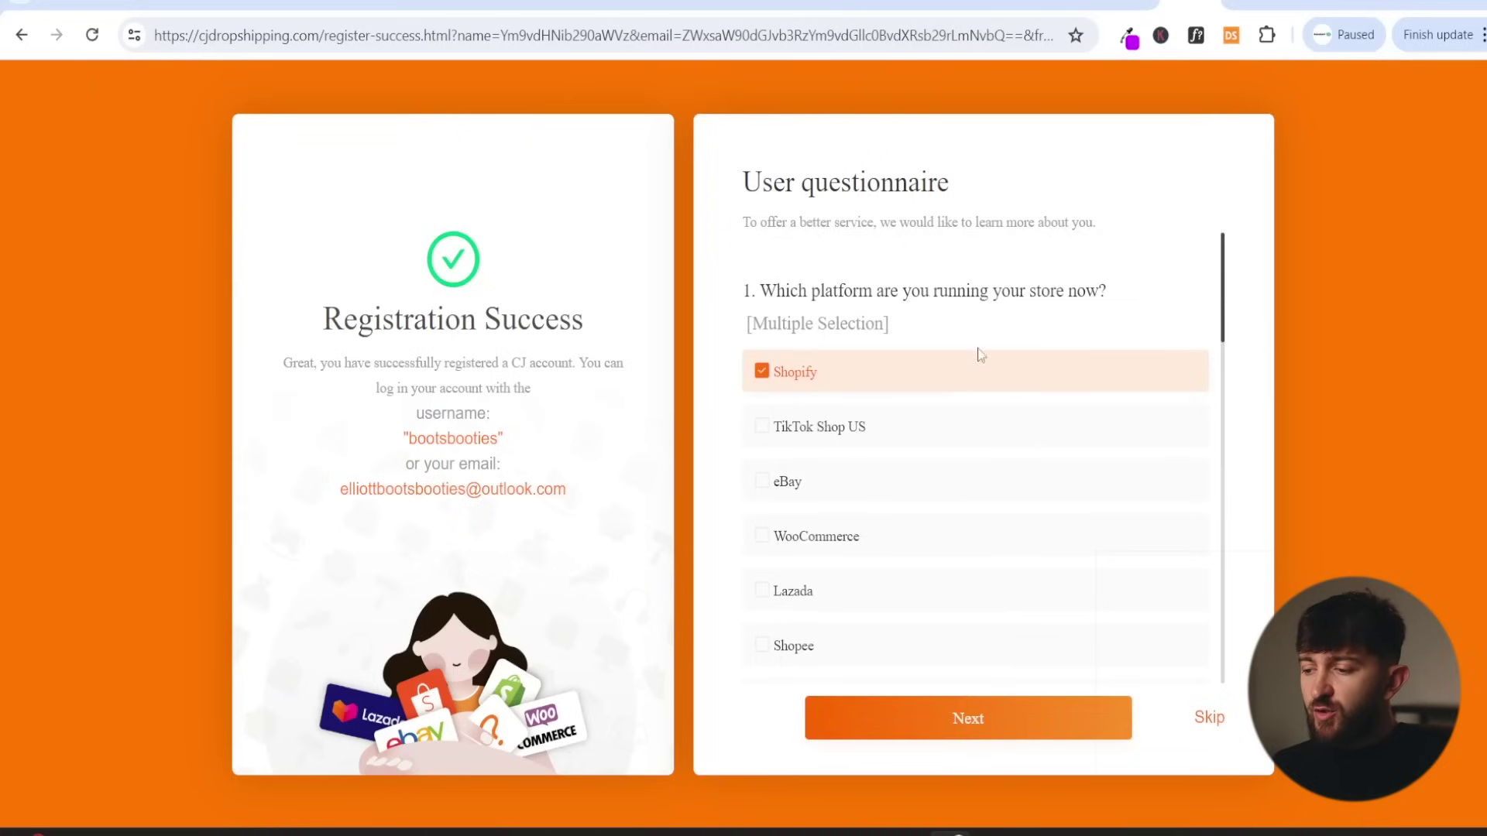
- Complete the user questionnaire with Shopify, 0 (I just start my business) and Bags & Shoes, and skip the store authorization
scroll(939, 374, down, 5)
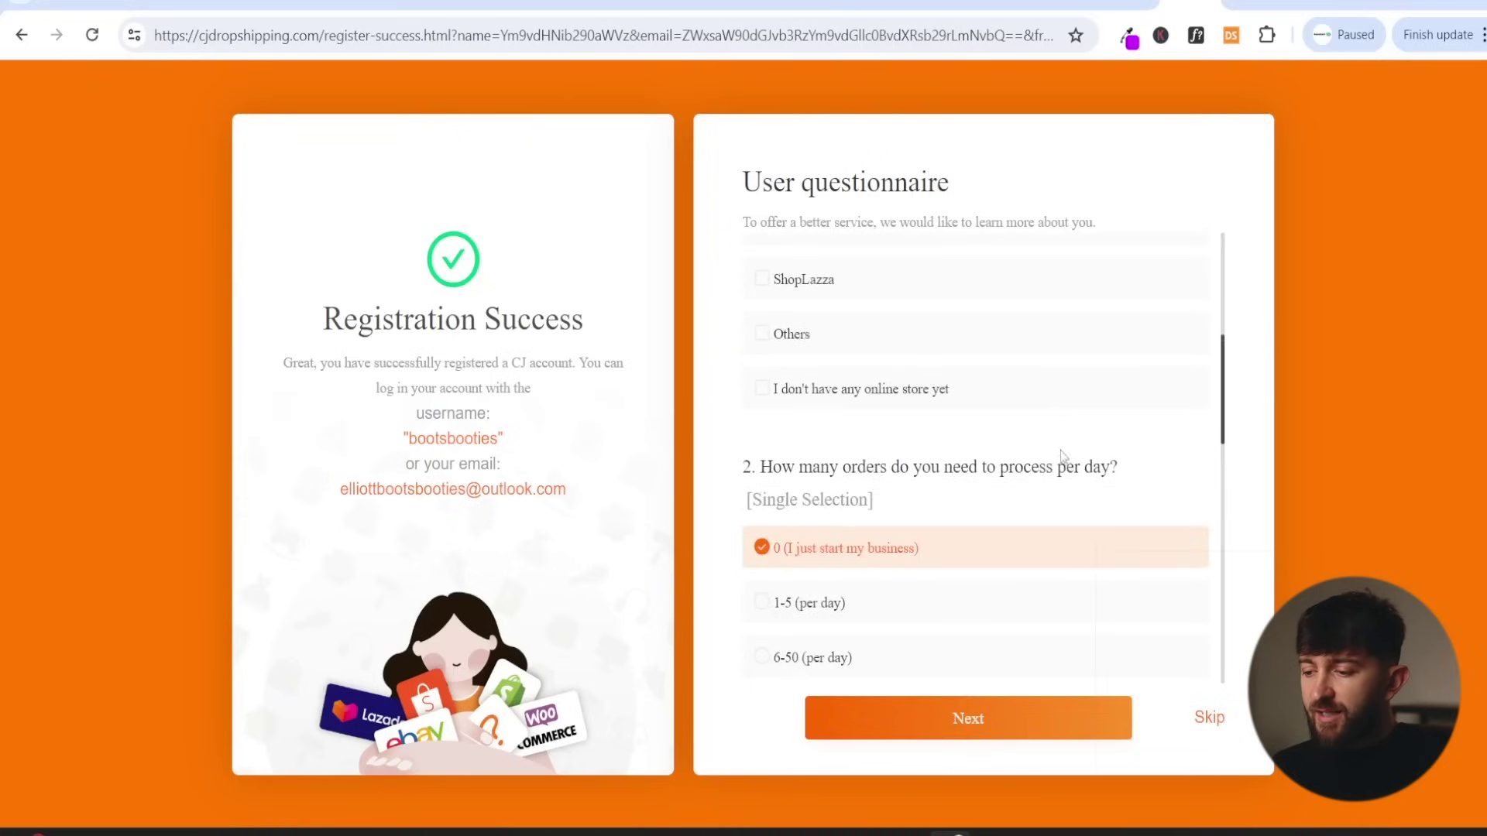
scroll(1062, 455, down, 8)
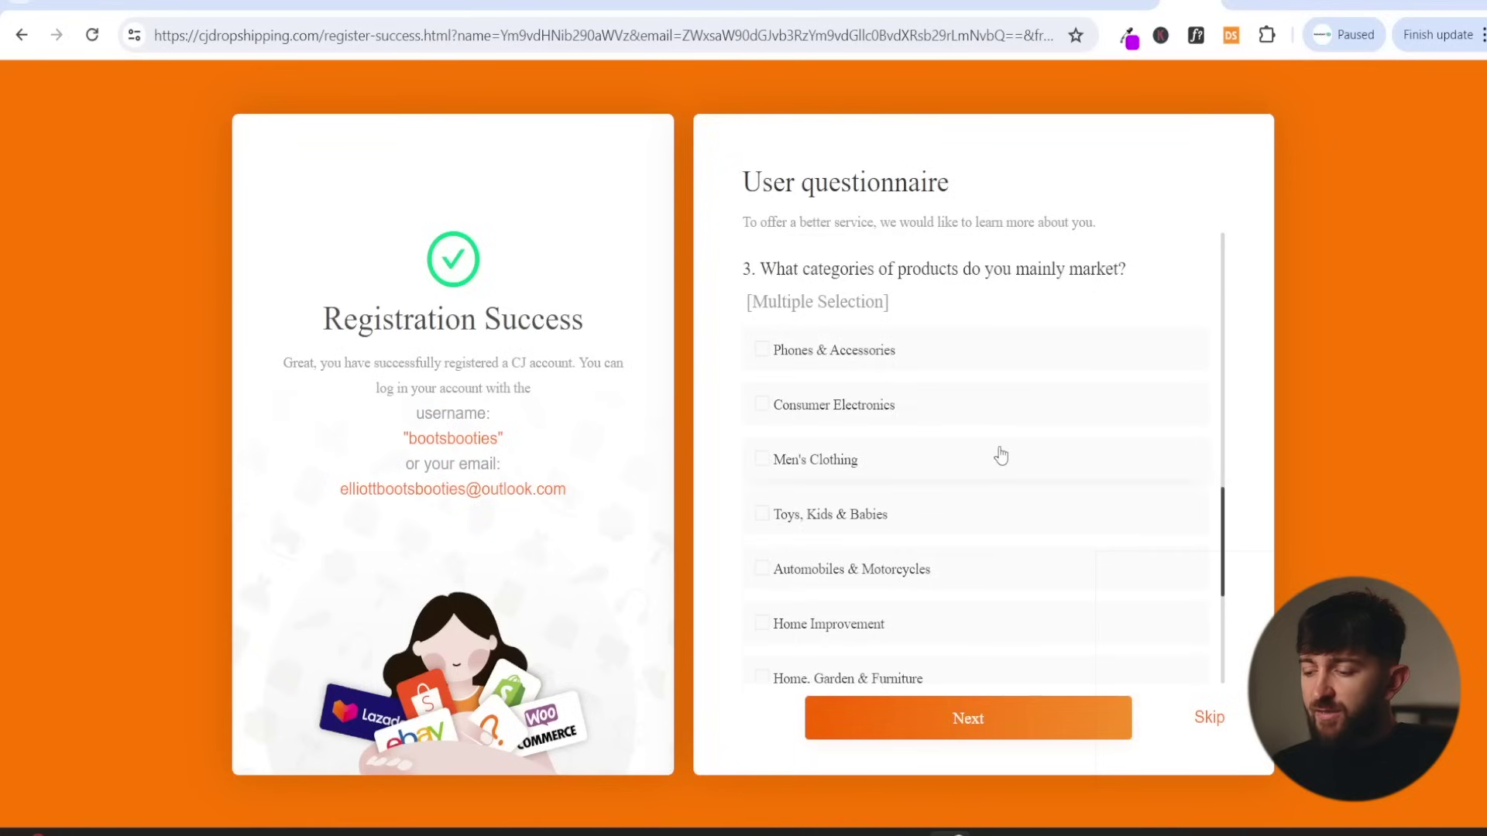
scroll(1014, 465, down, 3)
scroll(1029, 476, down, 2)
click(852, 620)
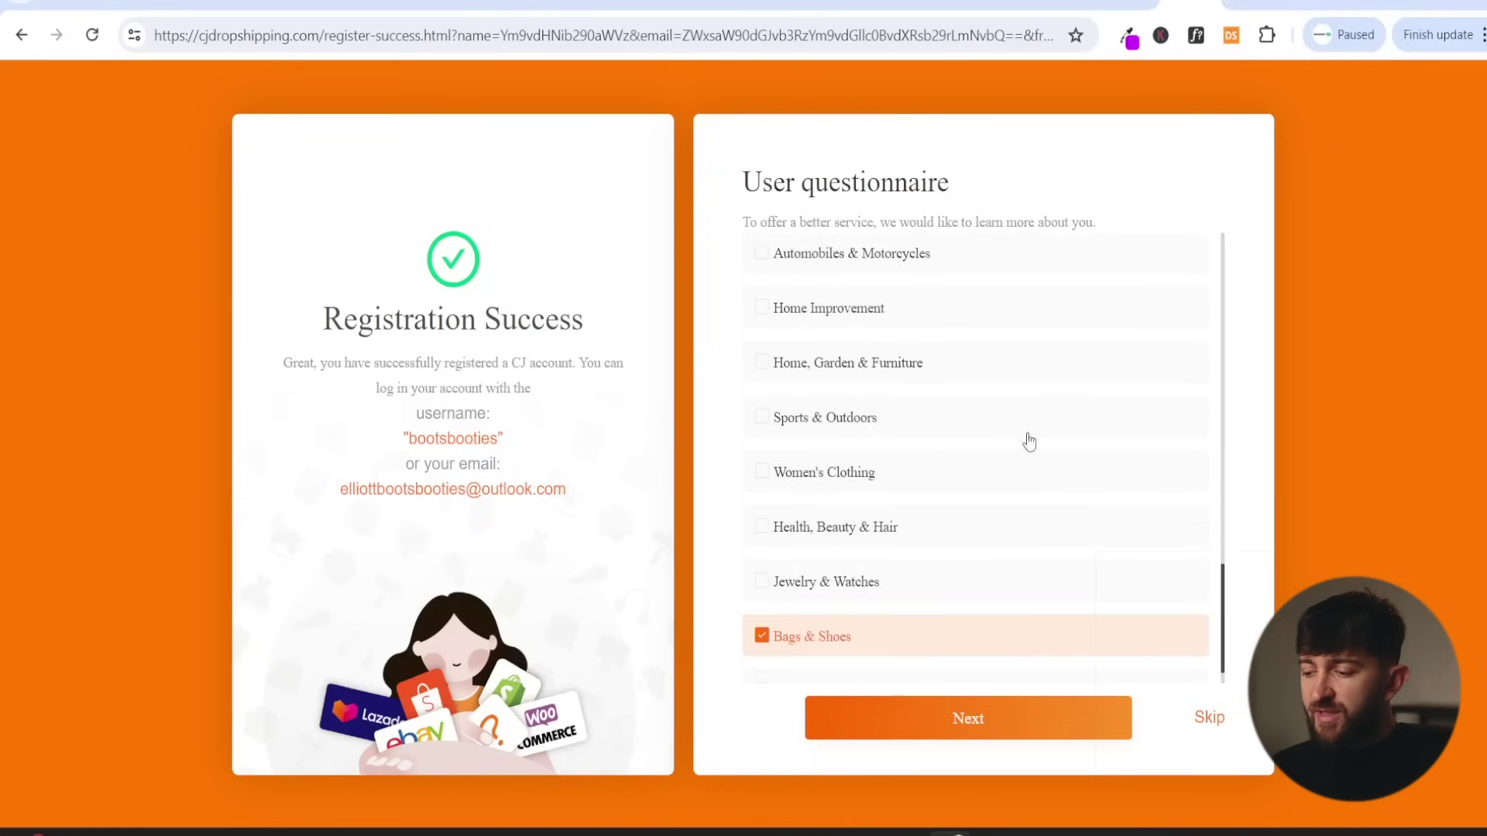
click(978, 724)
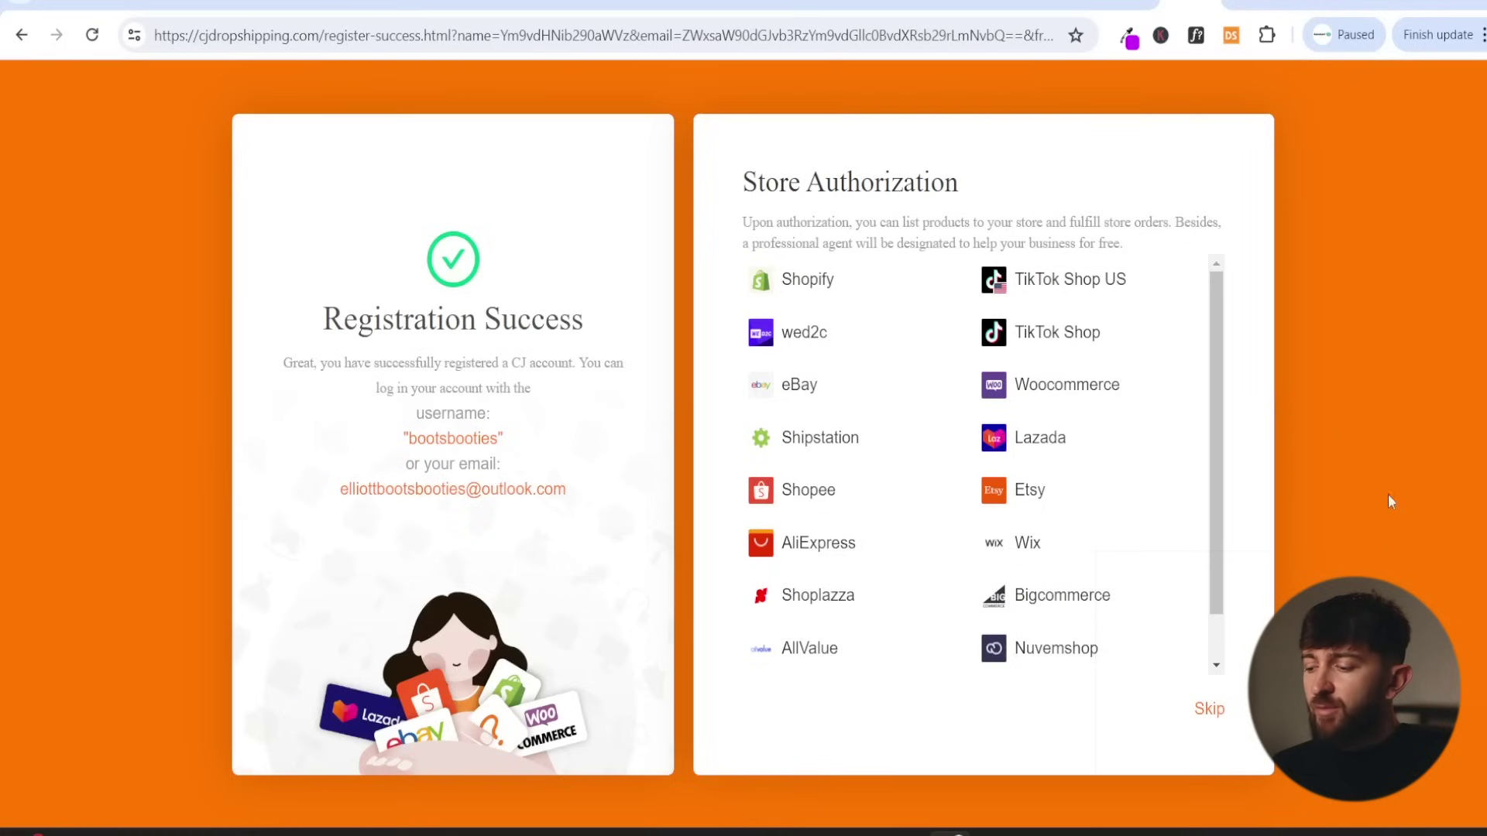
click(1210, 711)
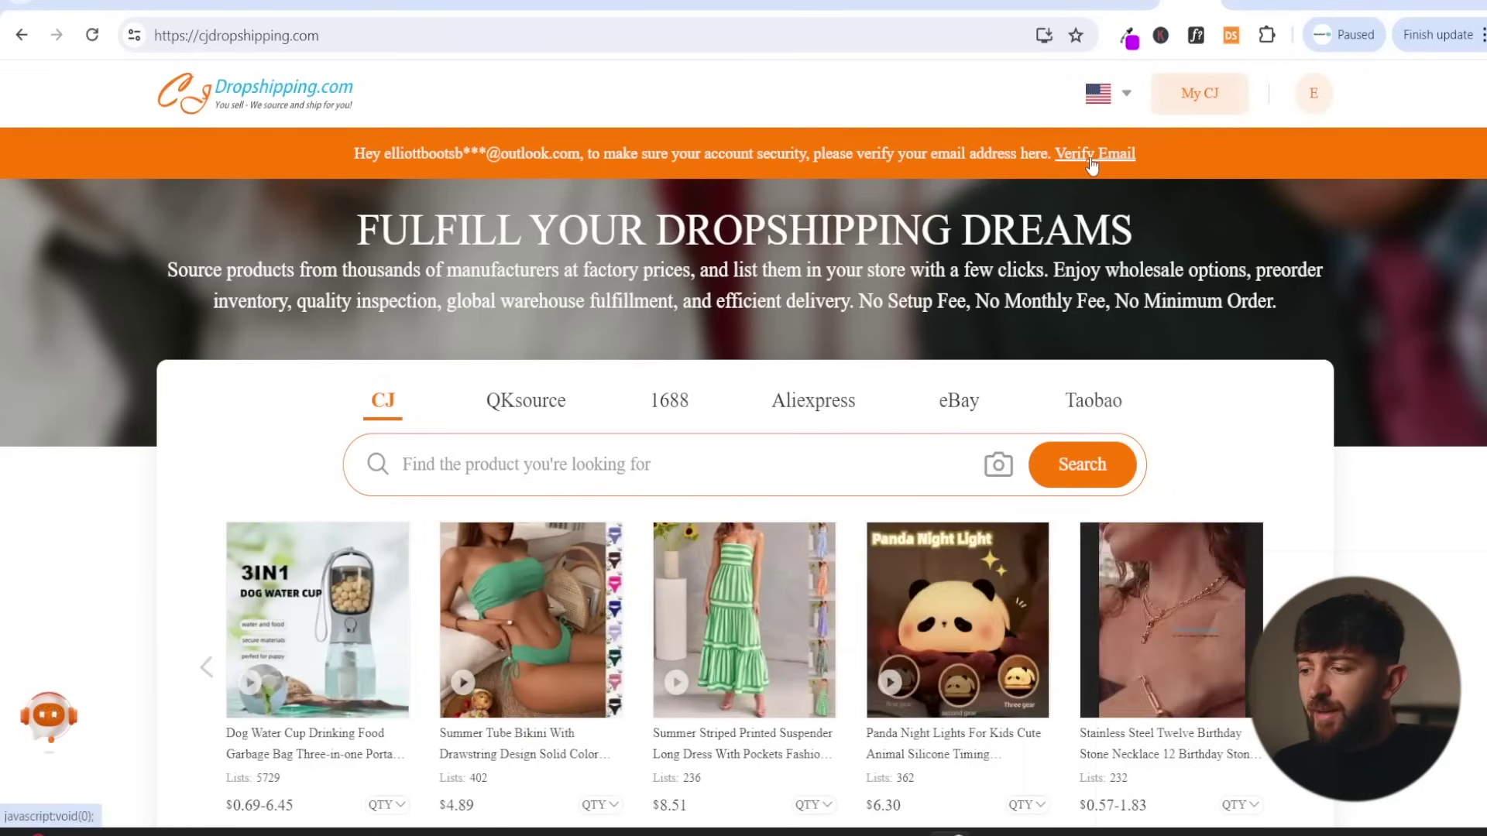
- Verify the account's email address with the emailed verification code
click(1092, 159)
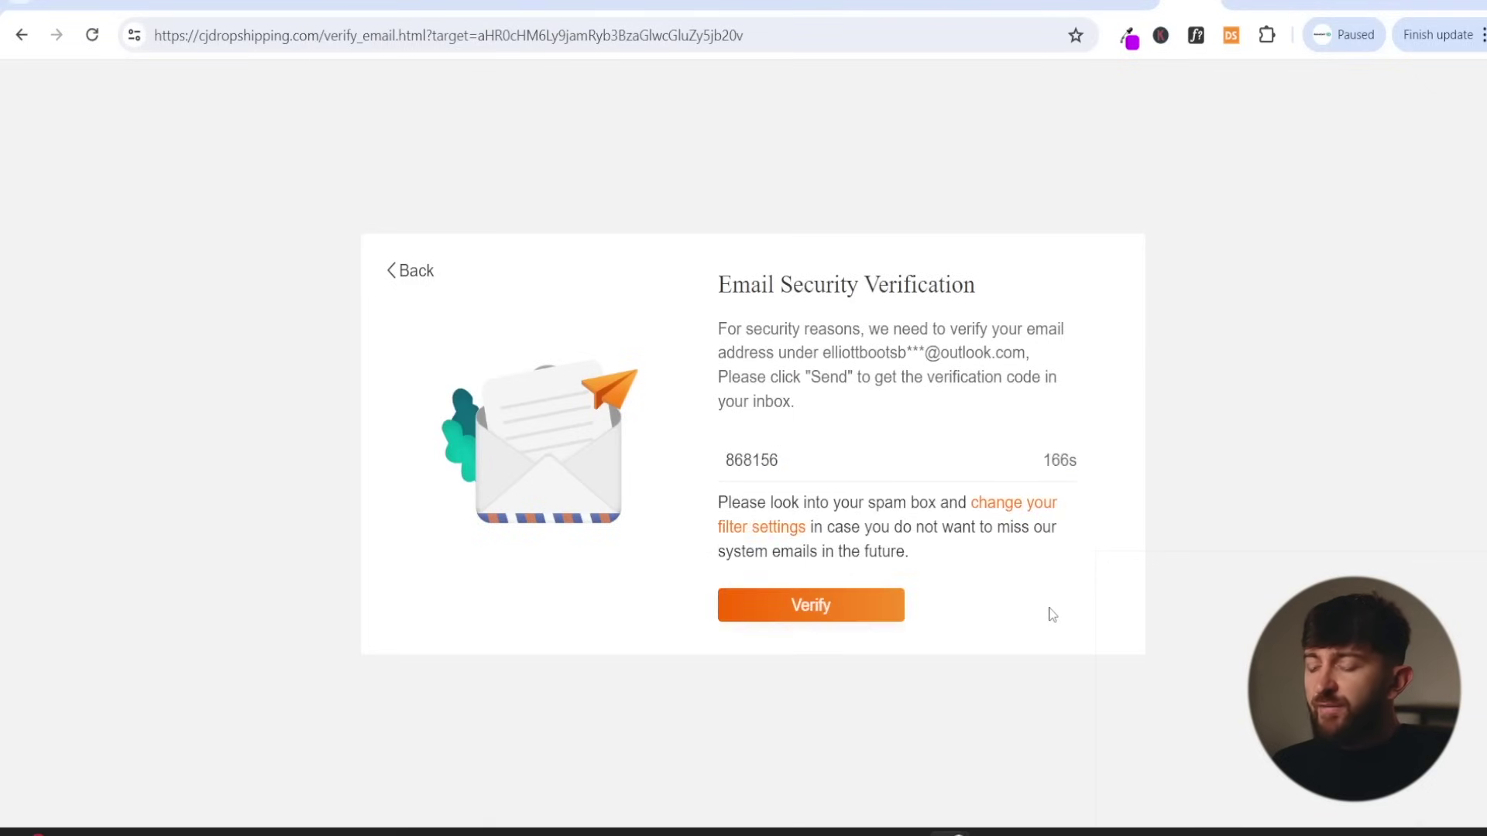
click(831, 615)
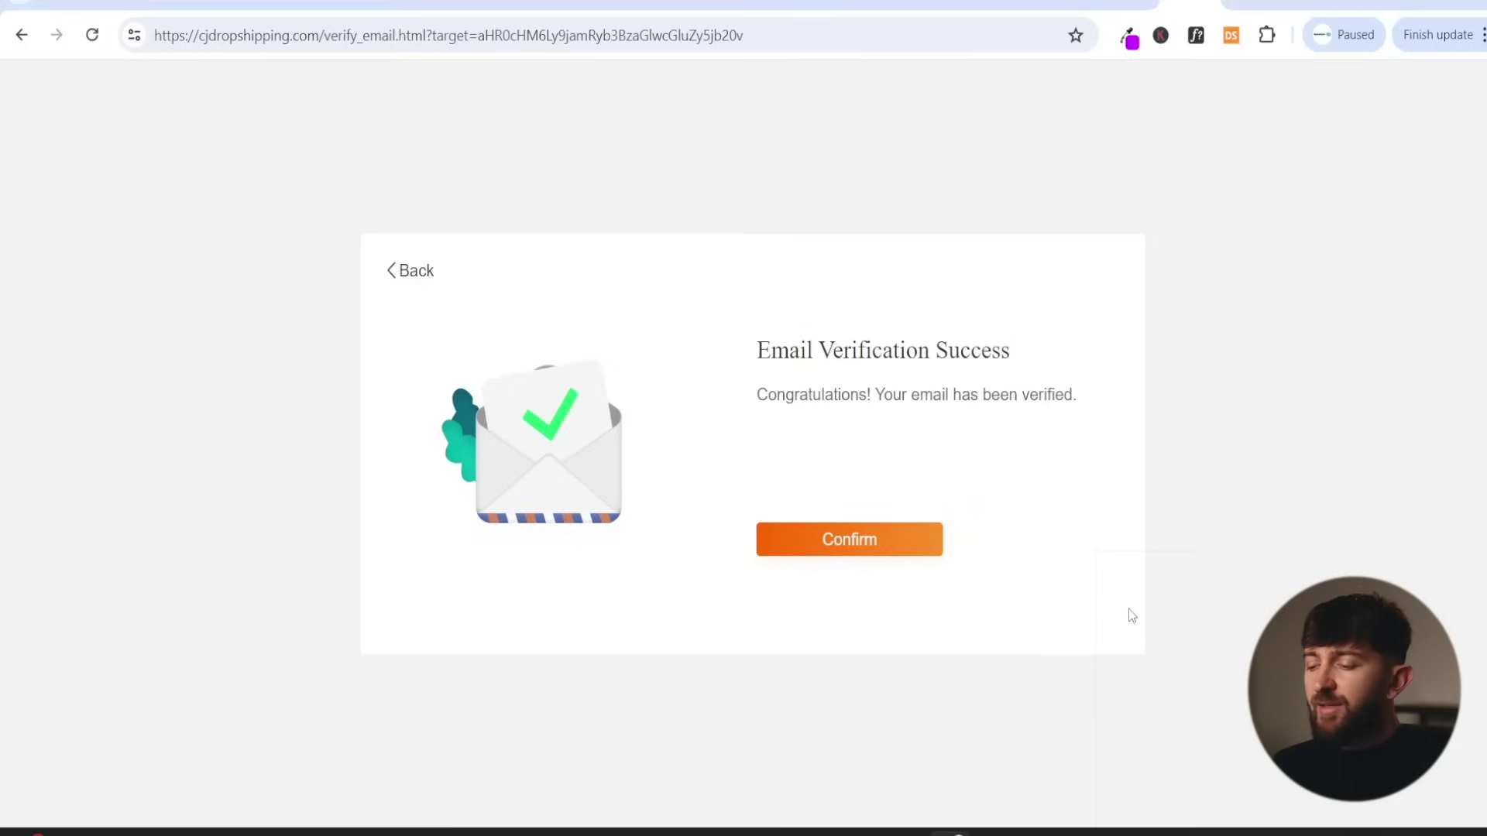
click(880, 547)
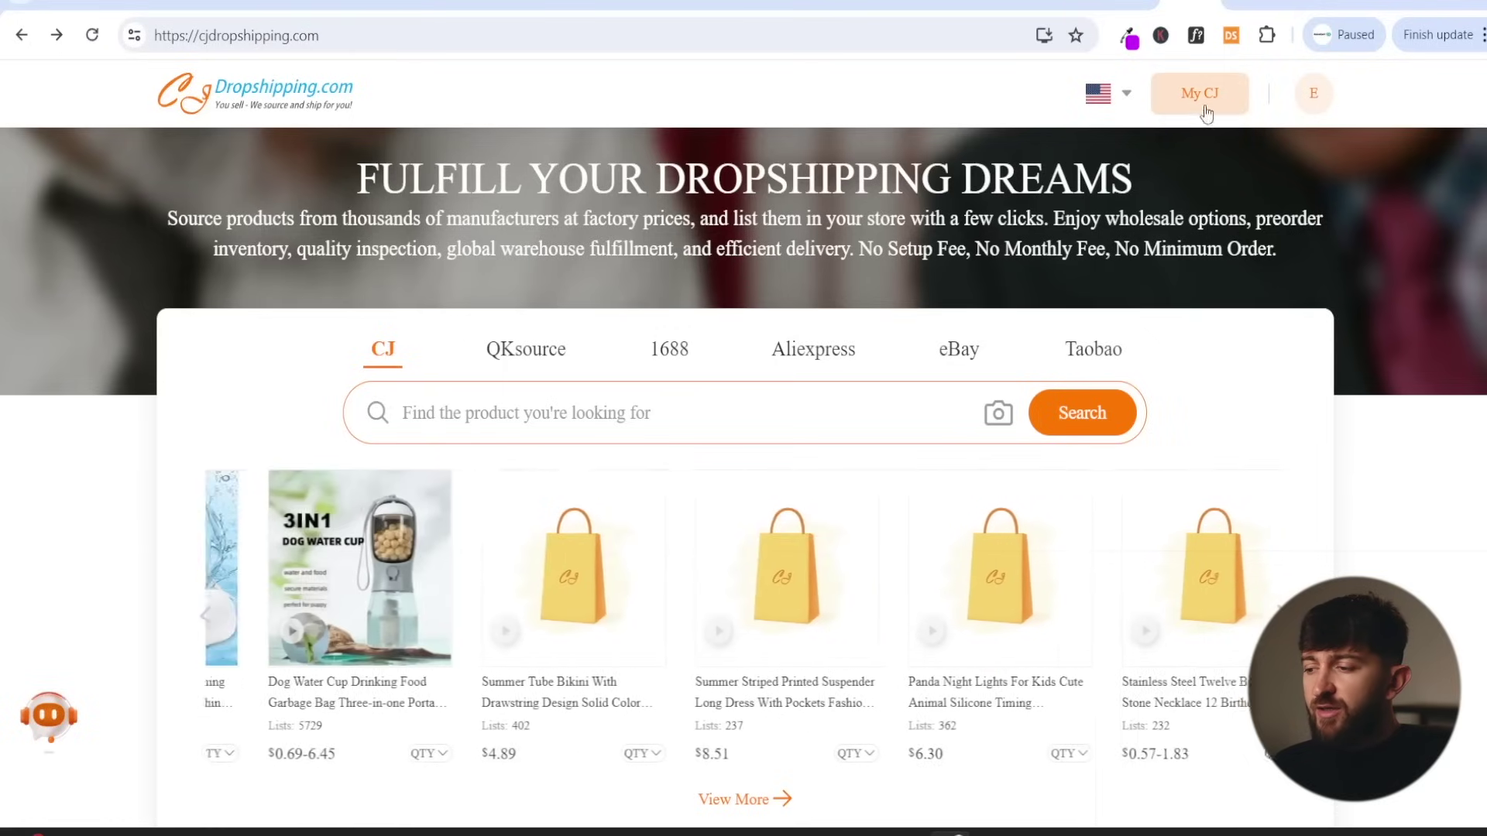
- Open the My CJ dashboard and choose Shopify as the platform for store authorization
click(1206, 106)
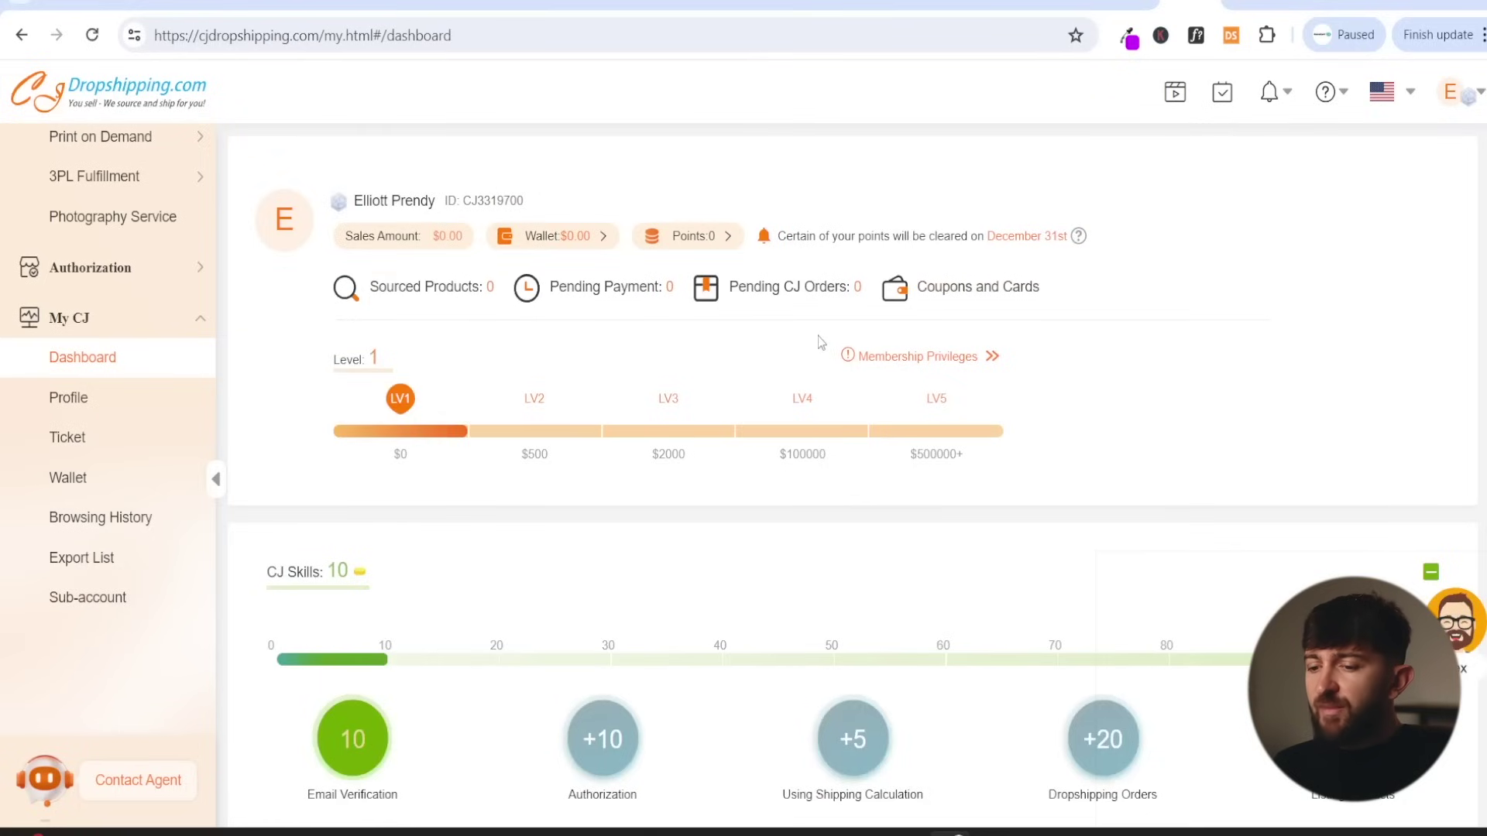
mouse_move(134, 268)
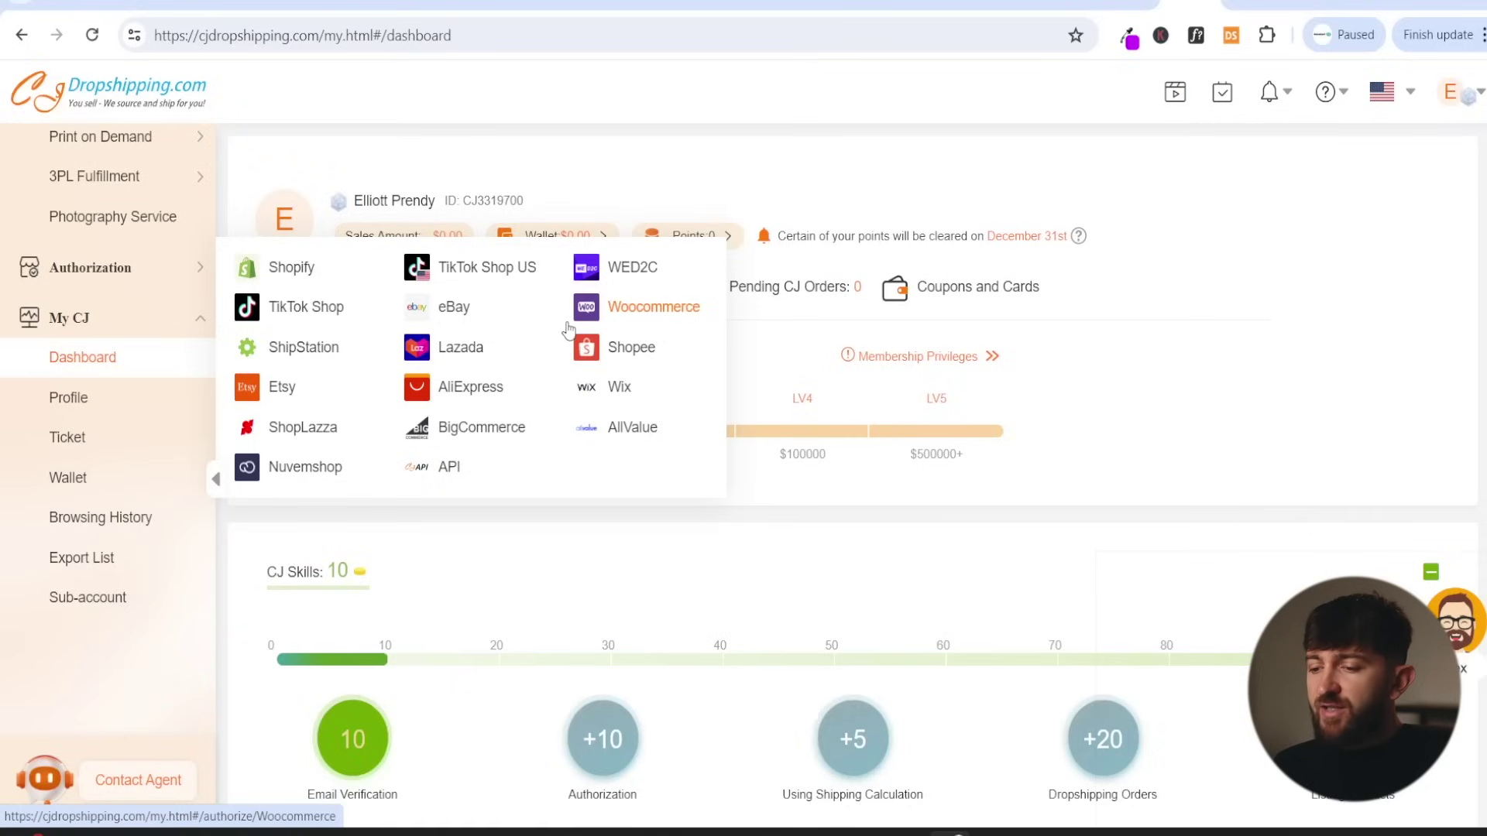
click(290, 277)
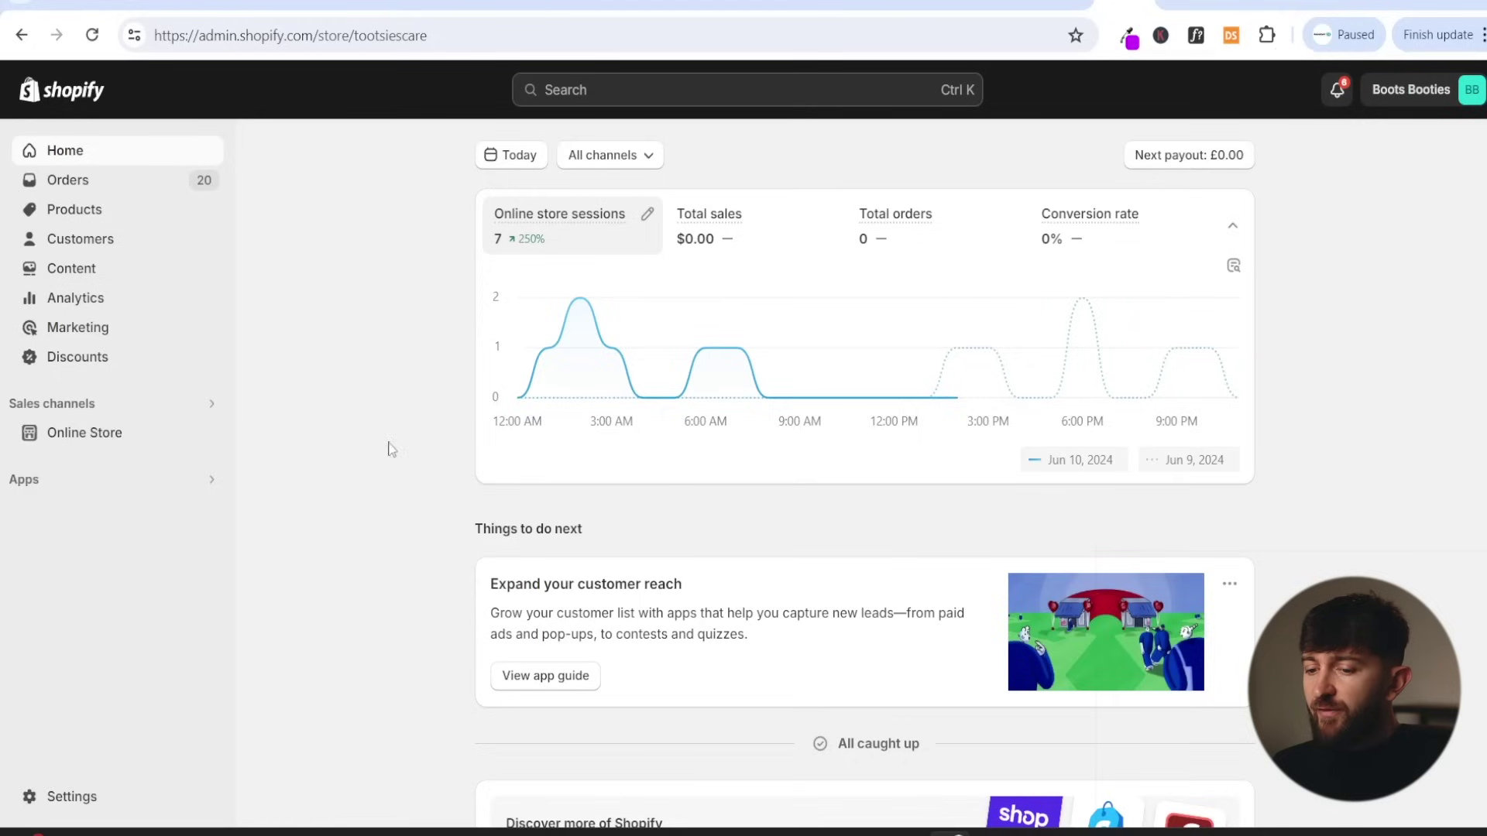
- Go from the Shopify admin to the Shopify App Store and find the CJdropshipping: Much Faster app by searching for CJdropshipping
click(96, 488)
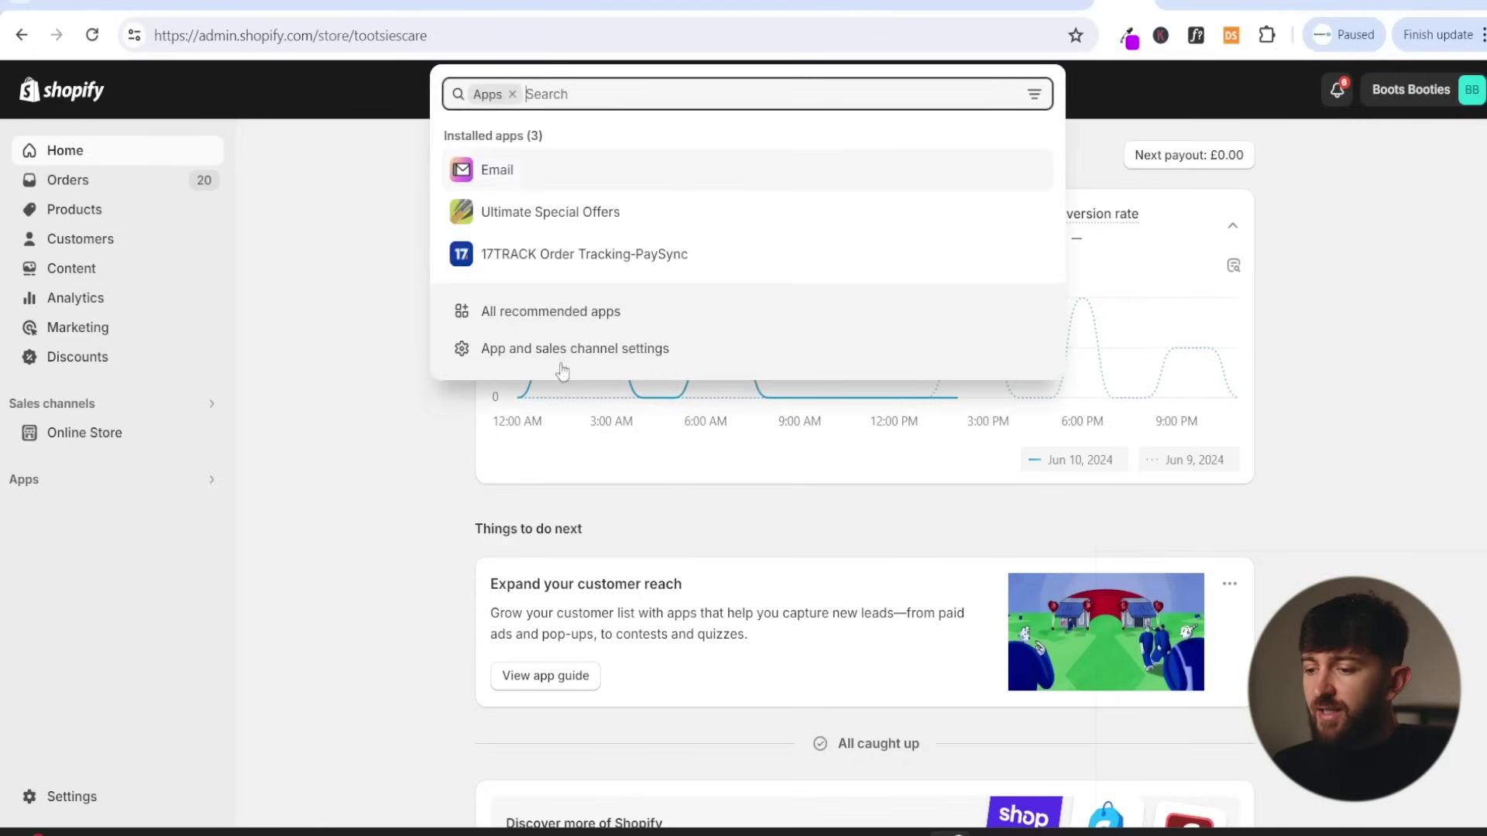
click(602, 350)
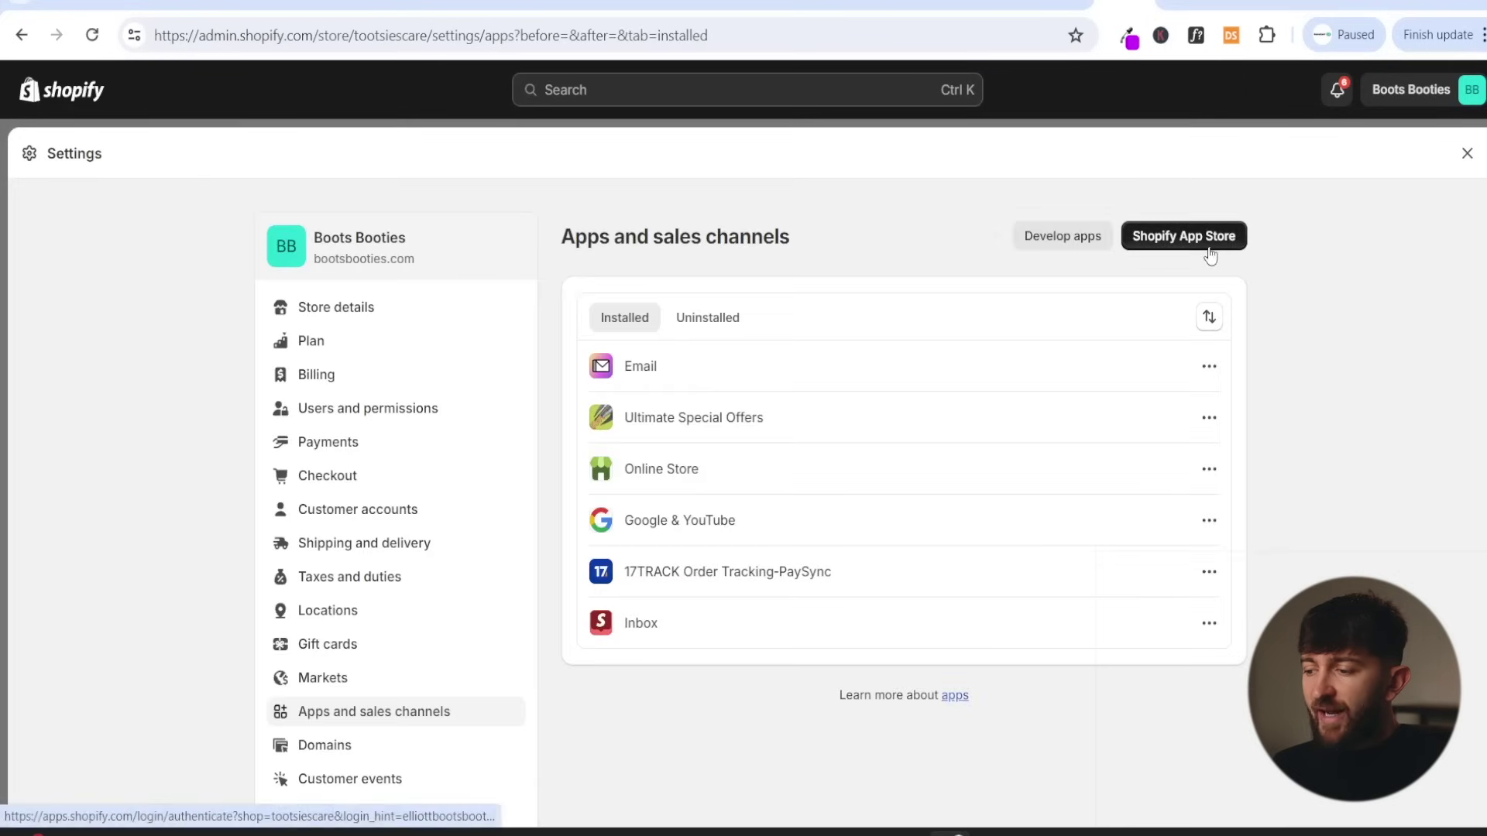
click(1211, 249)
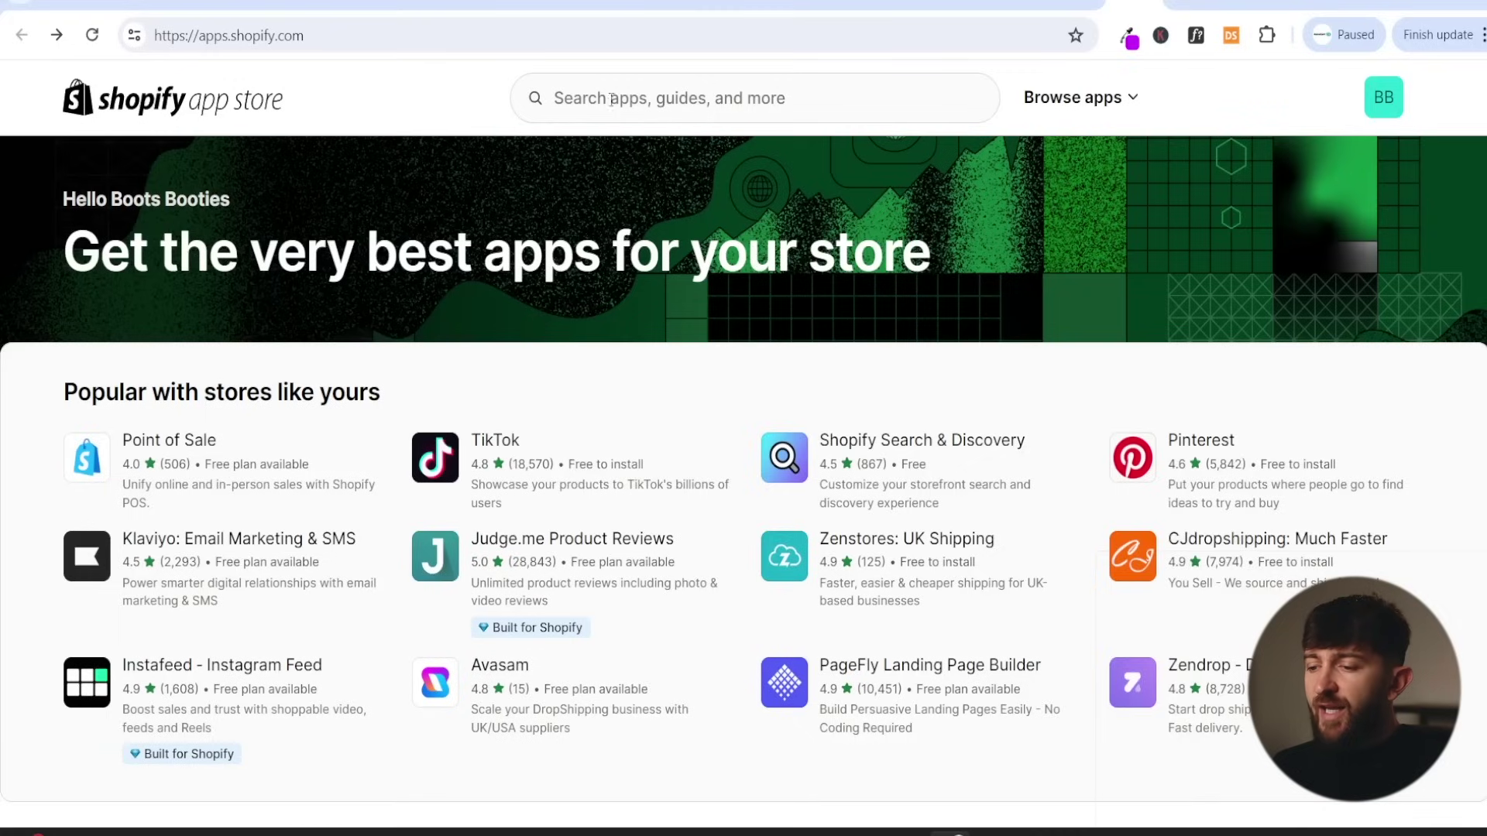
click(612, 99)
text(CJdropshipping)
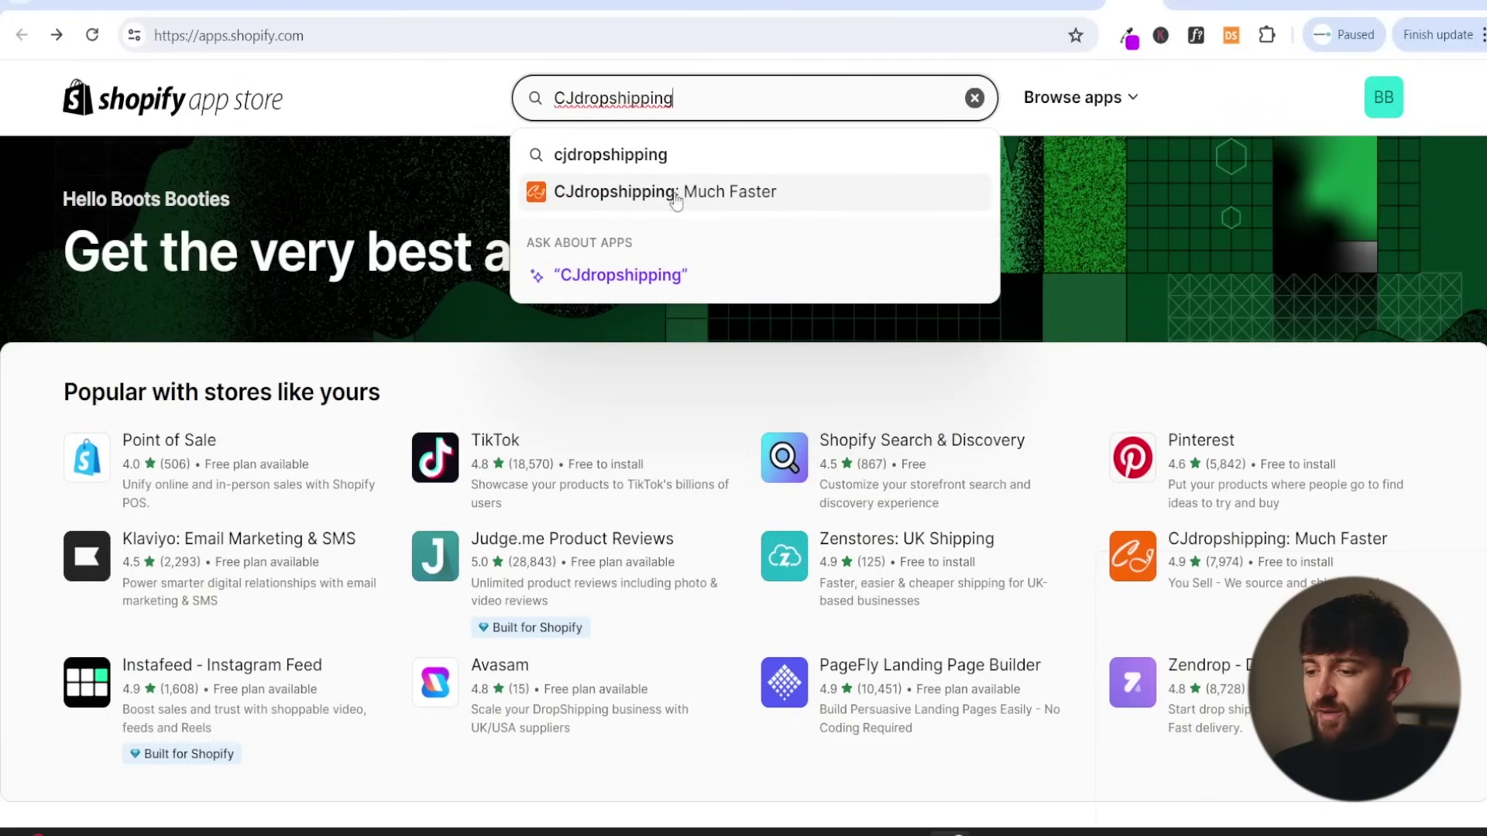
click(662, 198)
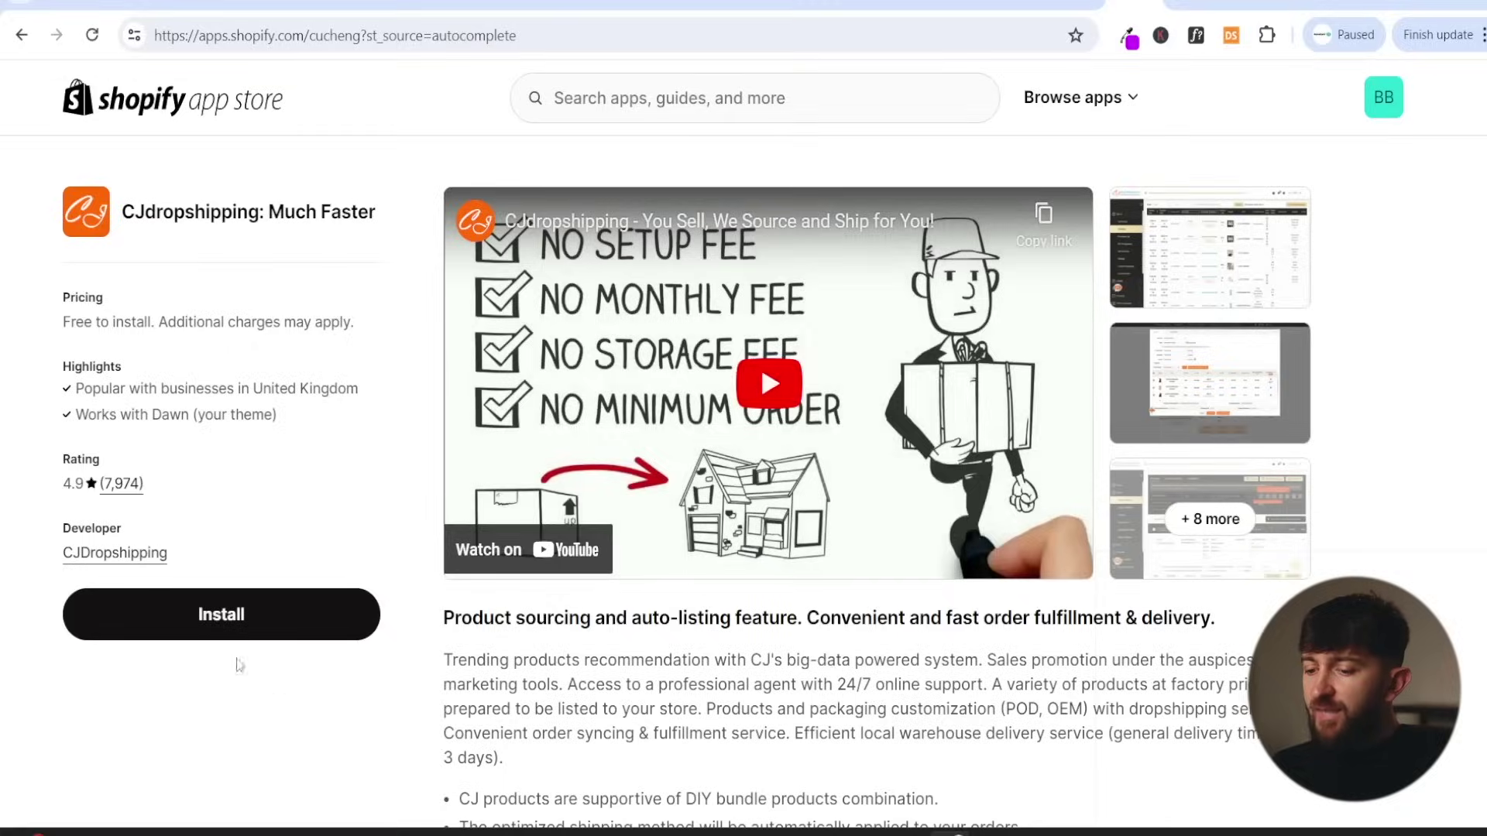
- Install the CJdropshipping: Much Faster app on the store and authorize it with the logged-in CJ account, accepting the Store Authorization Agreement
click(273, 628)
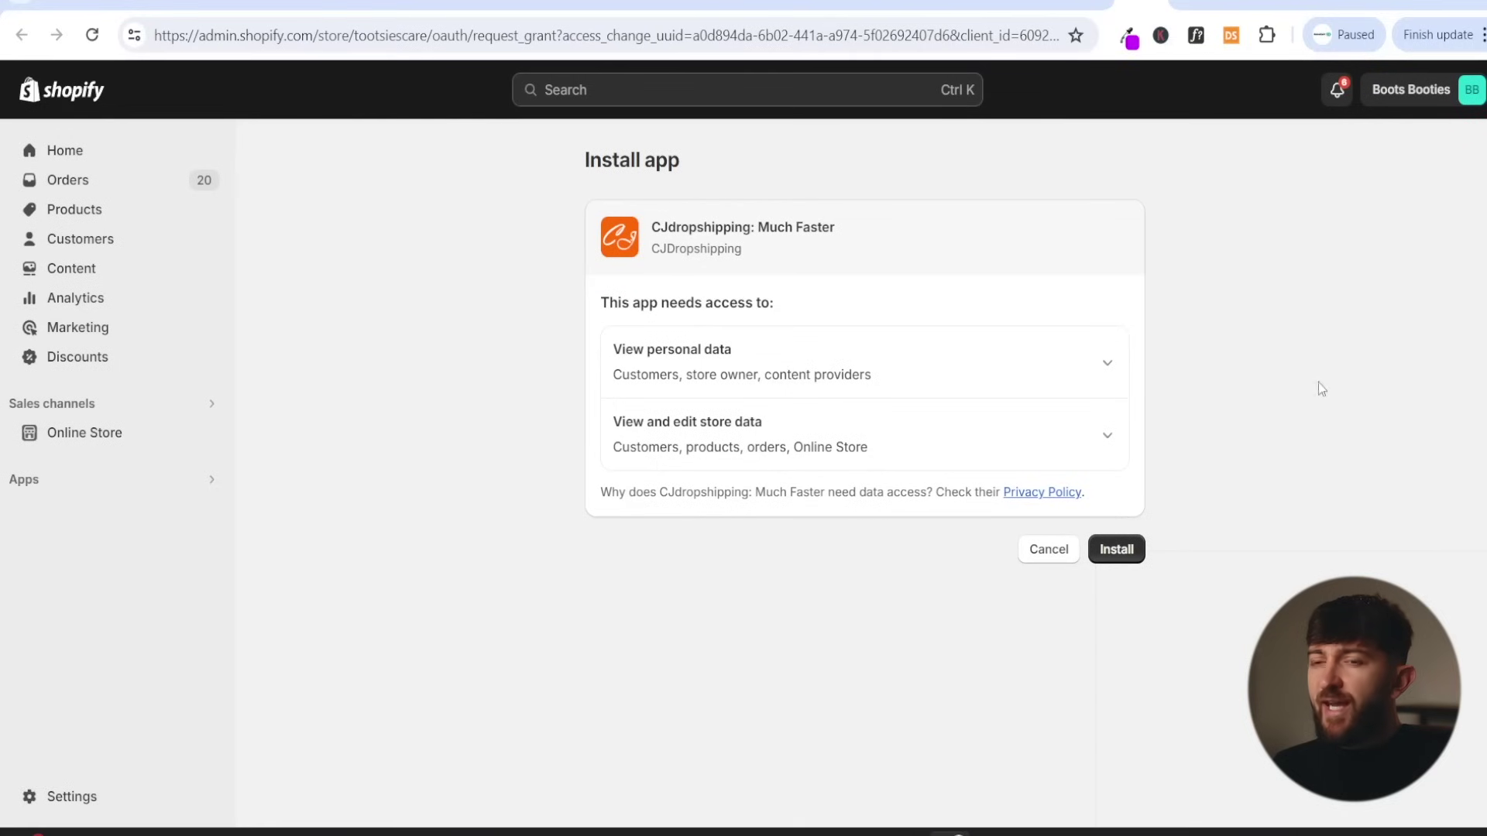
click(1115, 548)
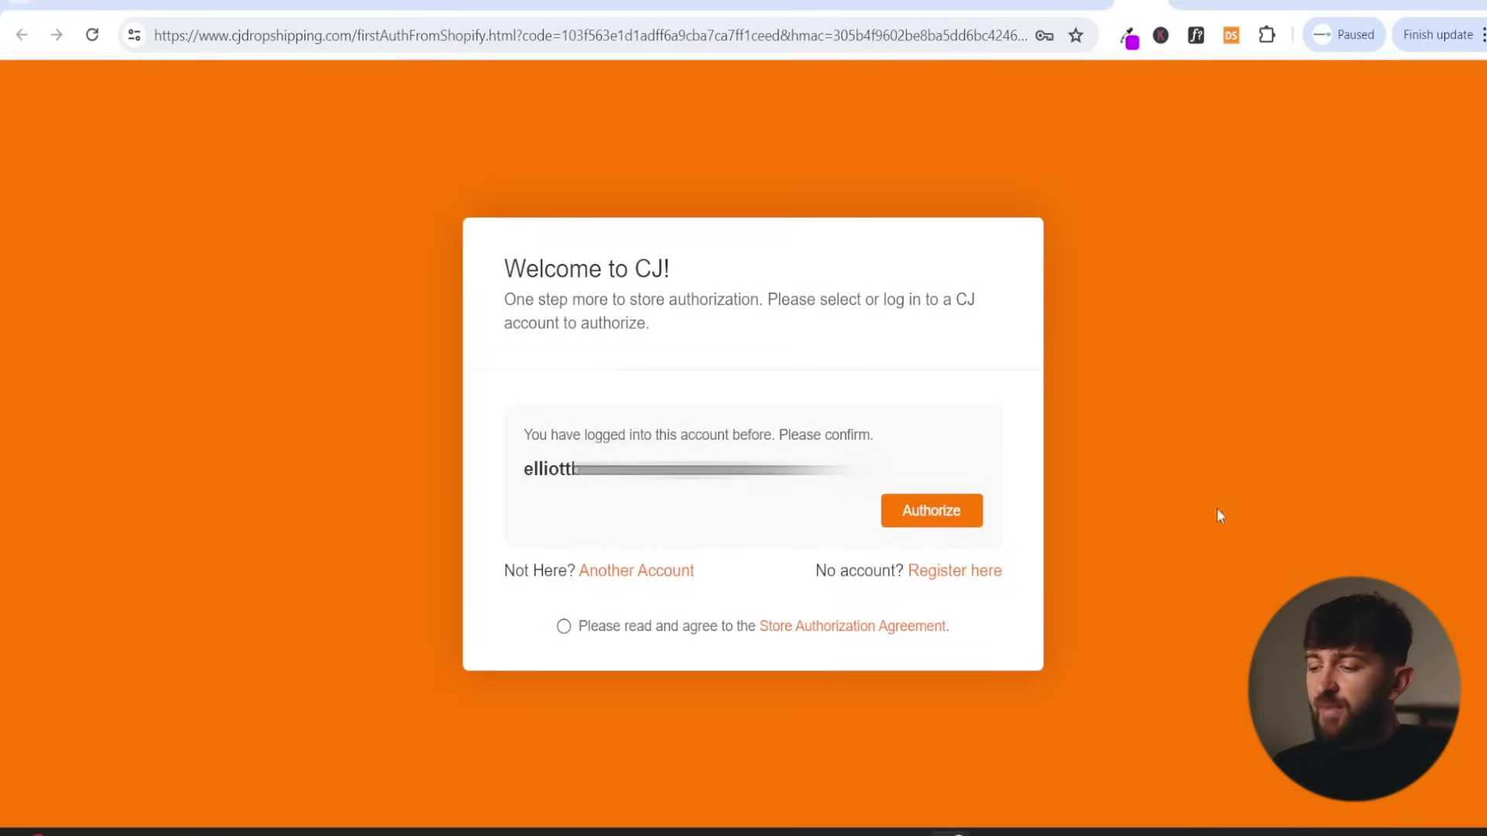
click(946, 517)
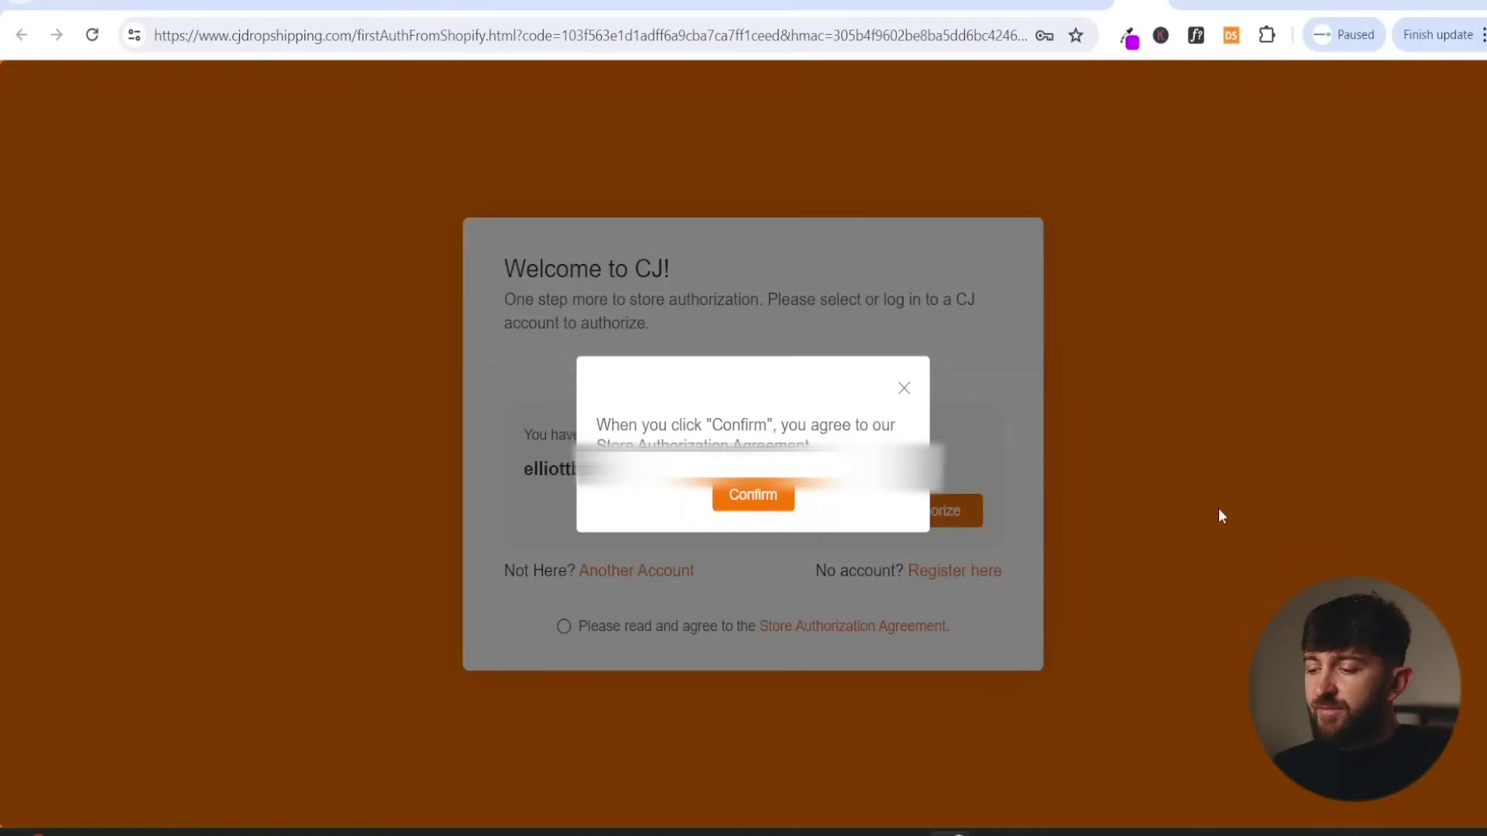
click(736, 498)
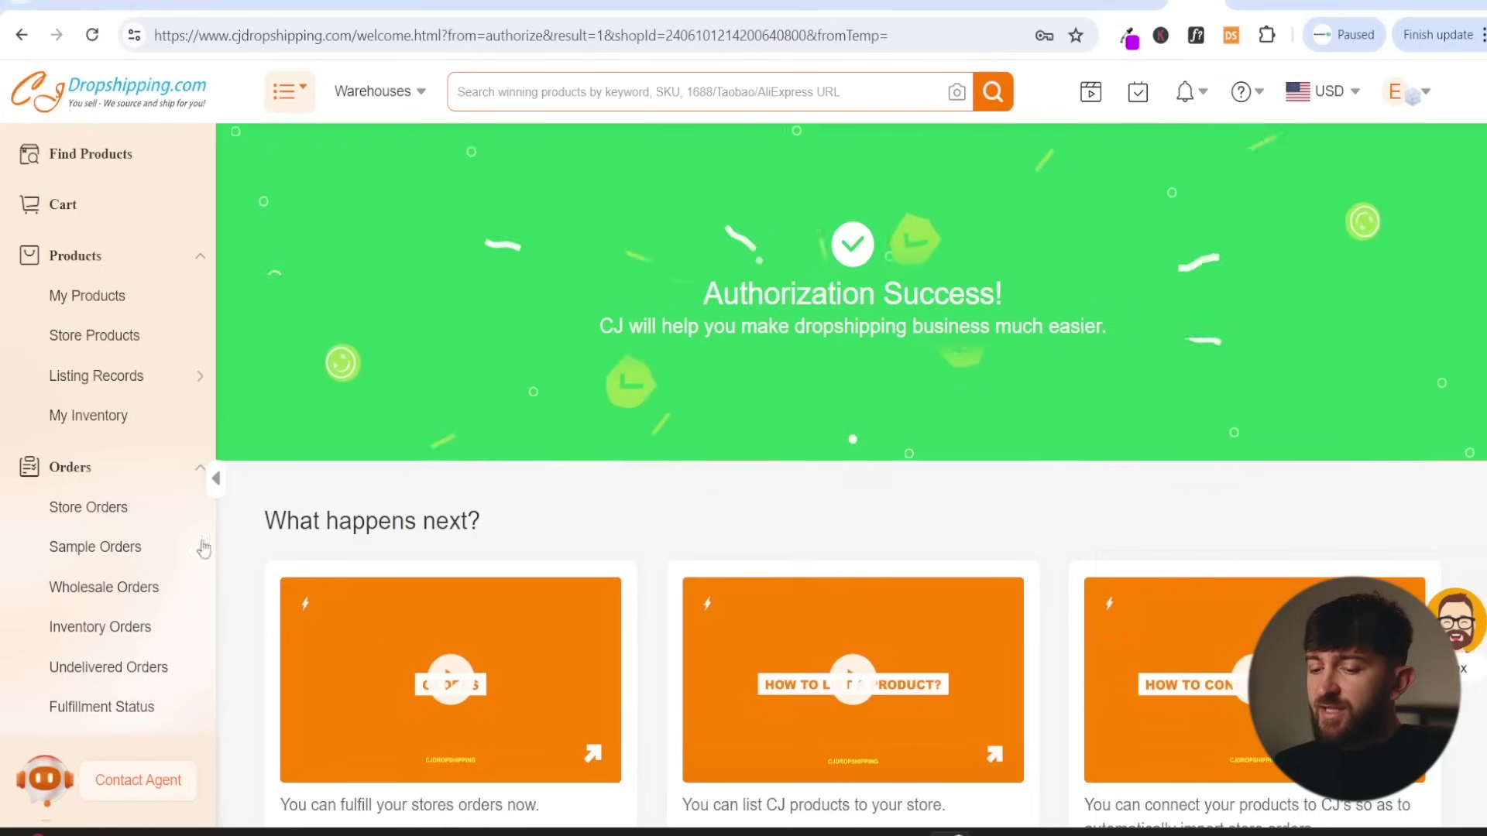
- Open the list of authorized Shopify stores in CJdropshipping and dismiss the assistant's welcome message
scroll(161, 440, down, 5)
scroll(161, 443, down, 4)
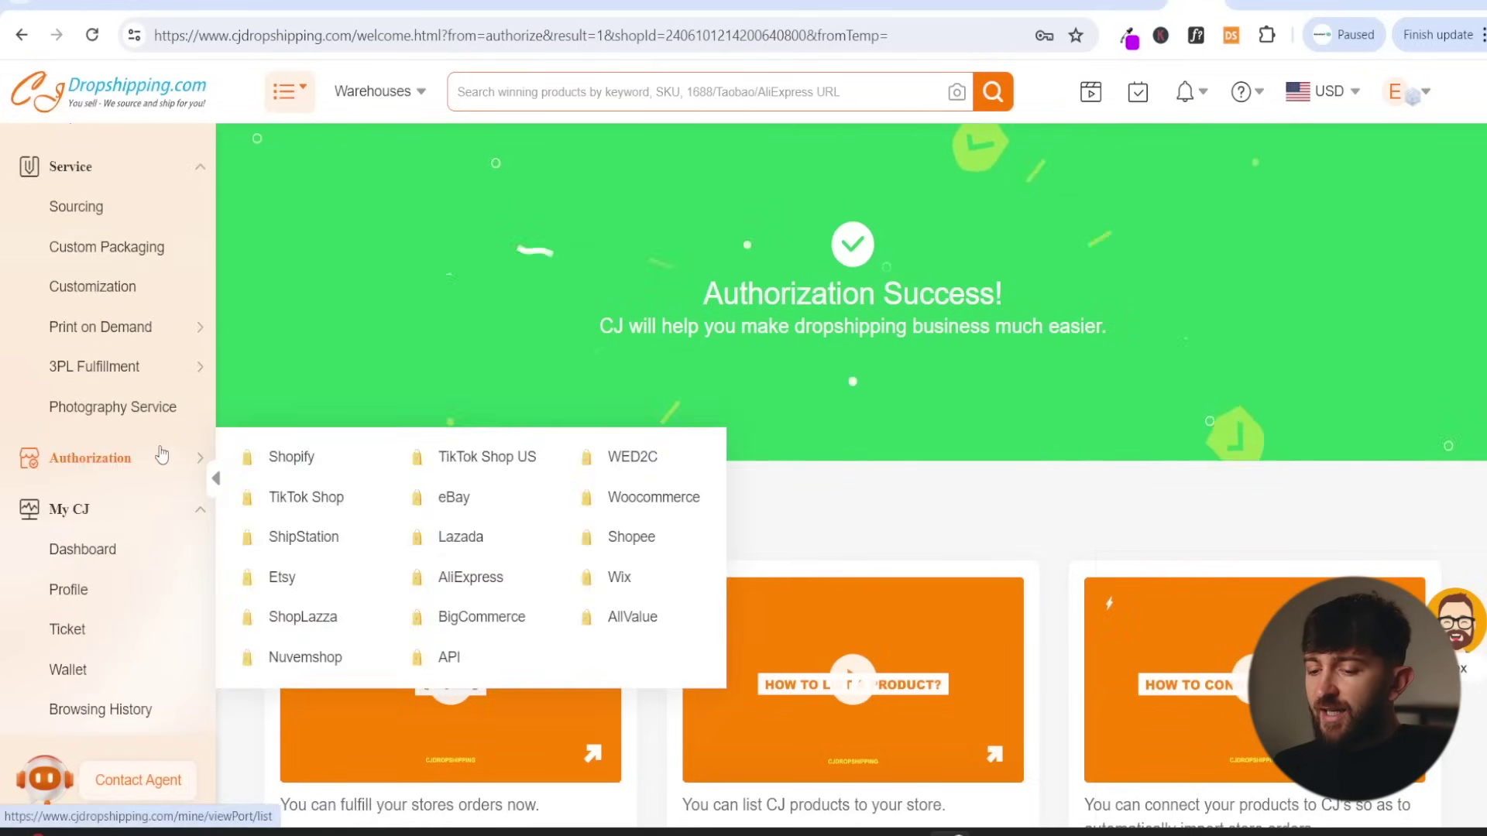
mouse_move(149, 463)
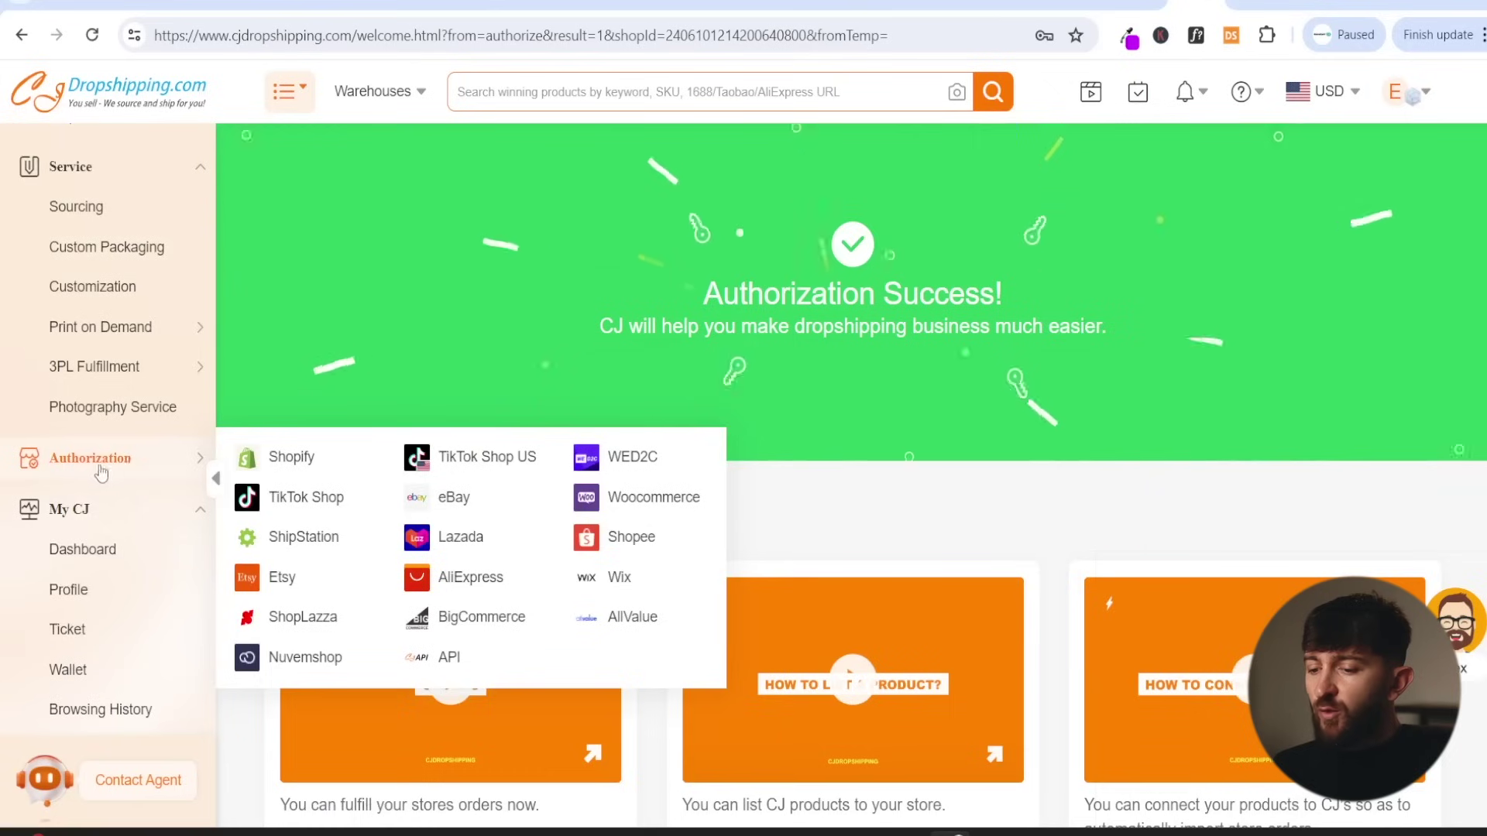
click(303, 458)
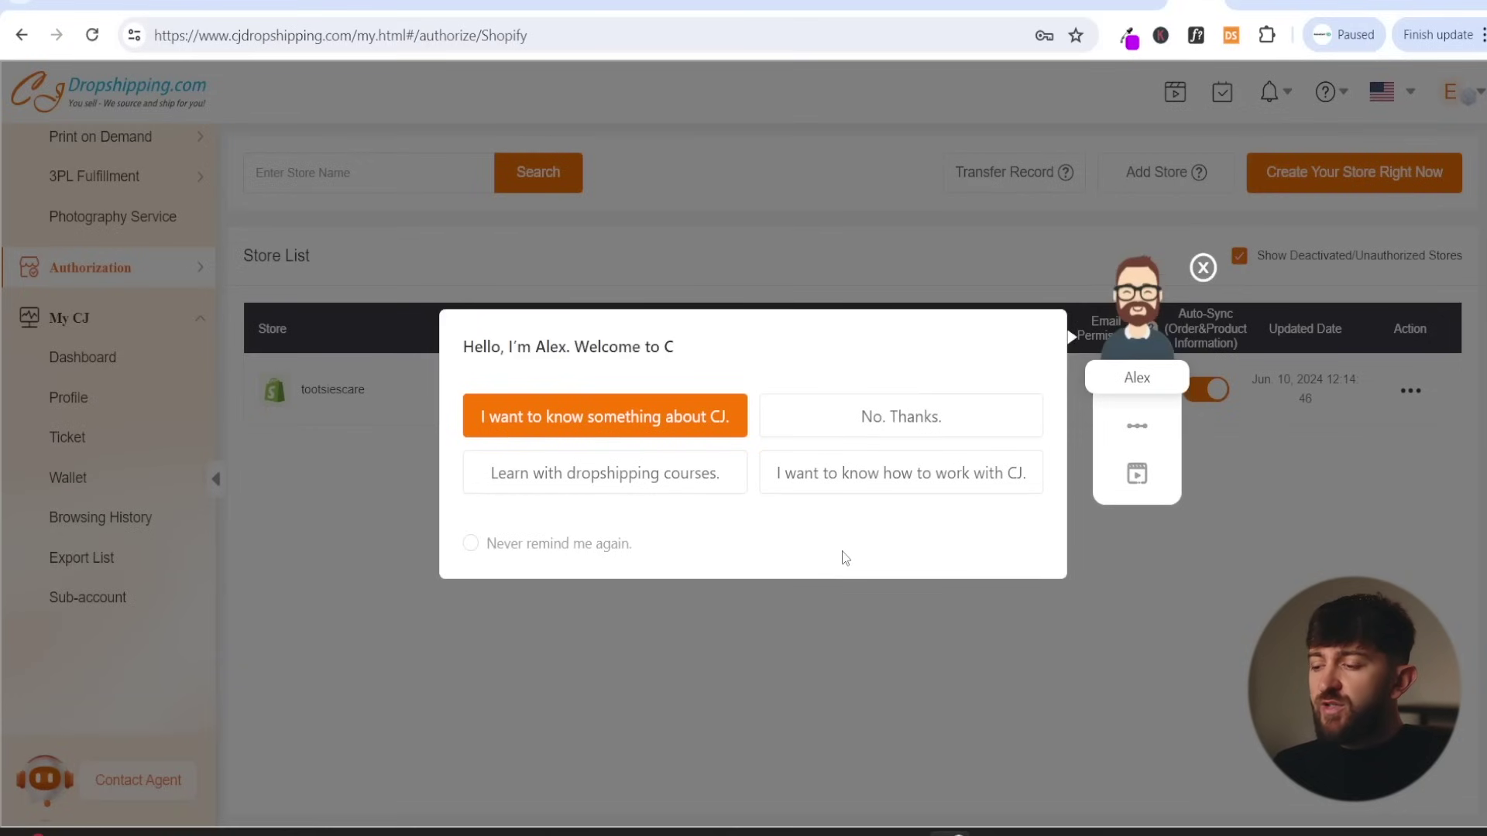
click(1202, 268)
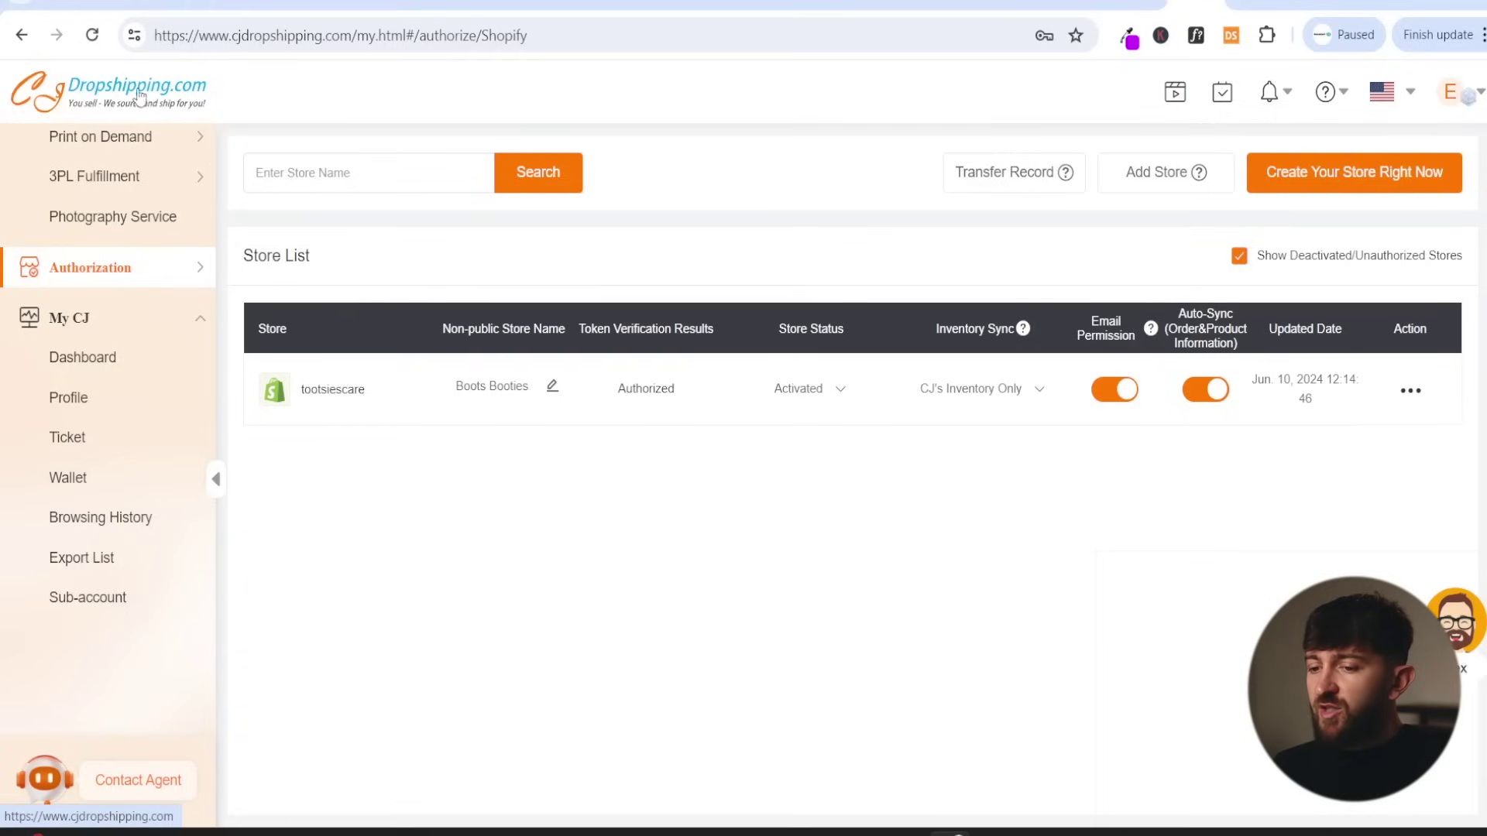
- Return to the CJdropshipping home page and browse the Woman Boots products under Bags & Shoes
click(115, 103)
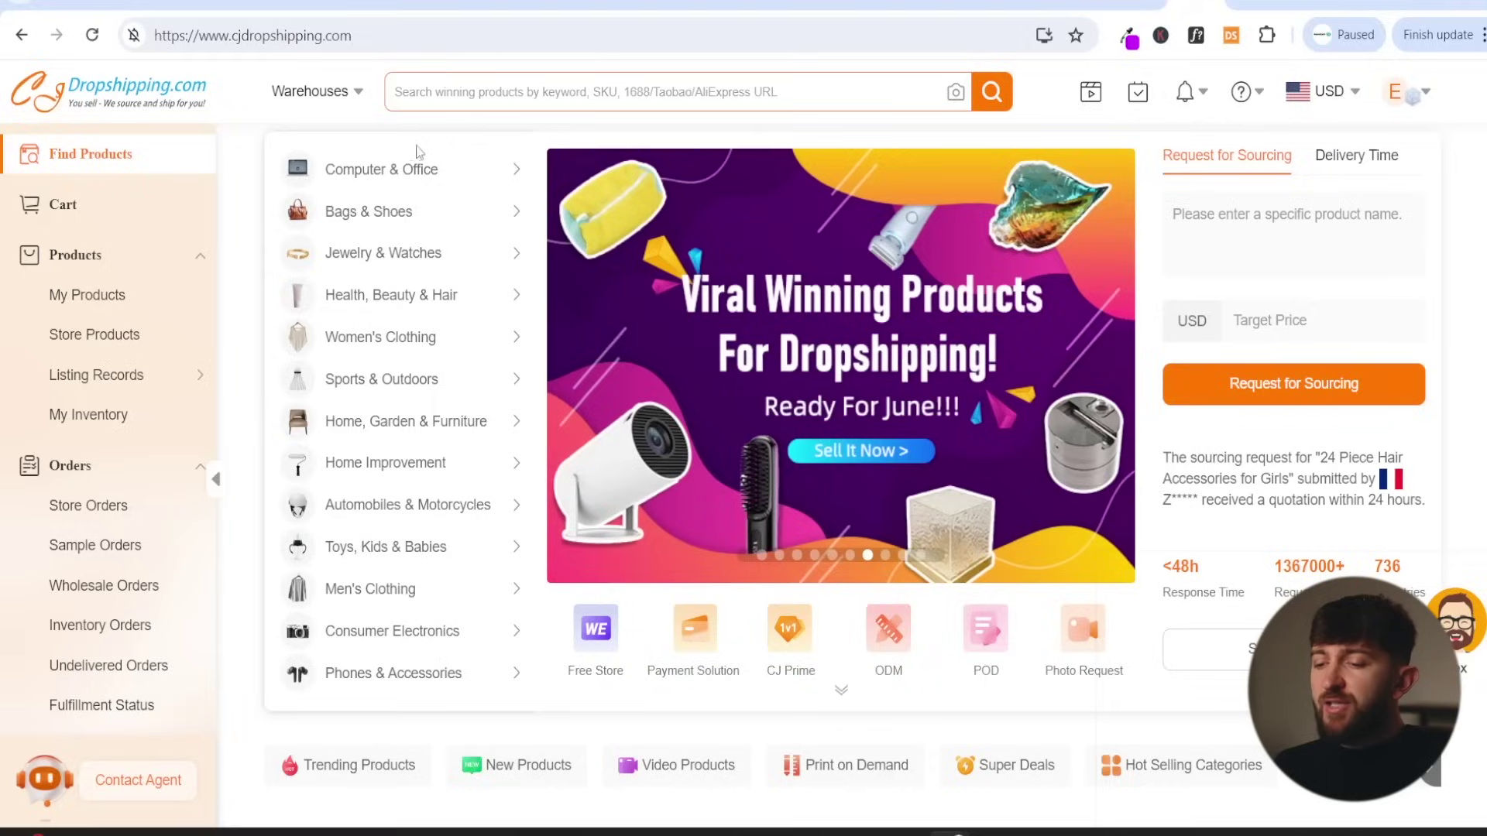
mouse_move(399, 172)
mouse_move(395, 225)
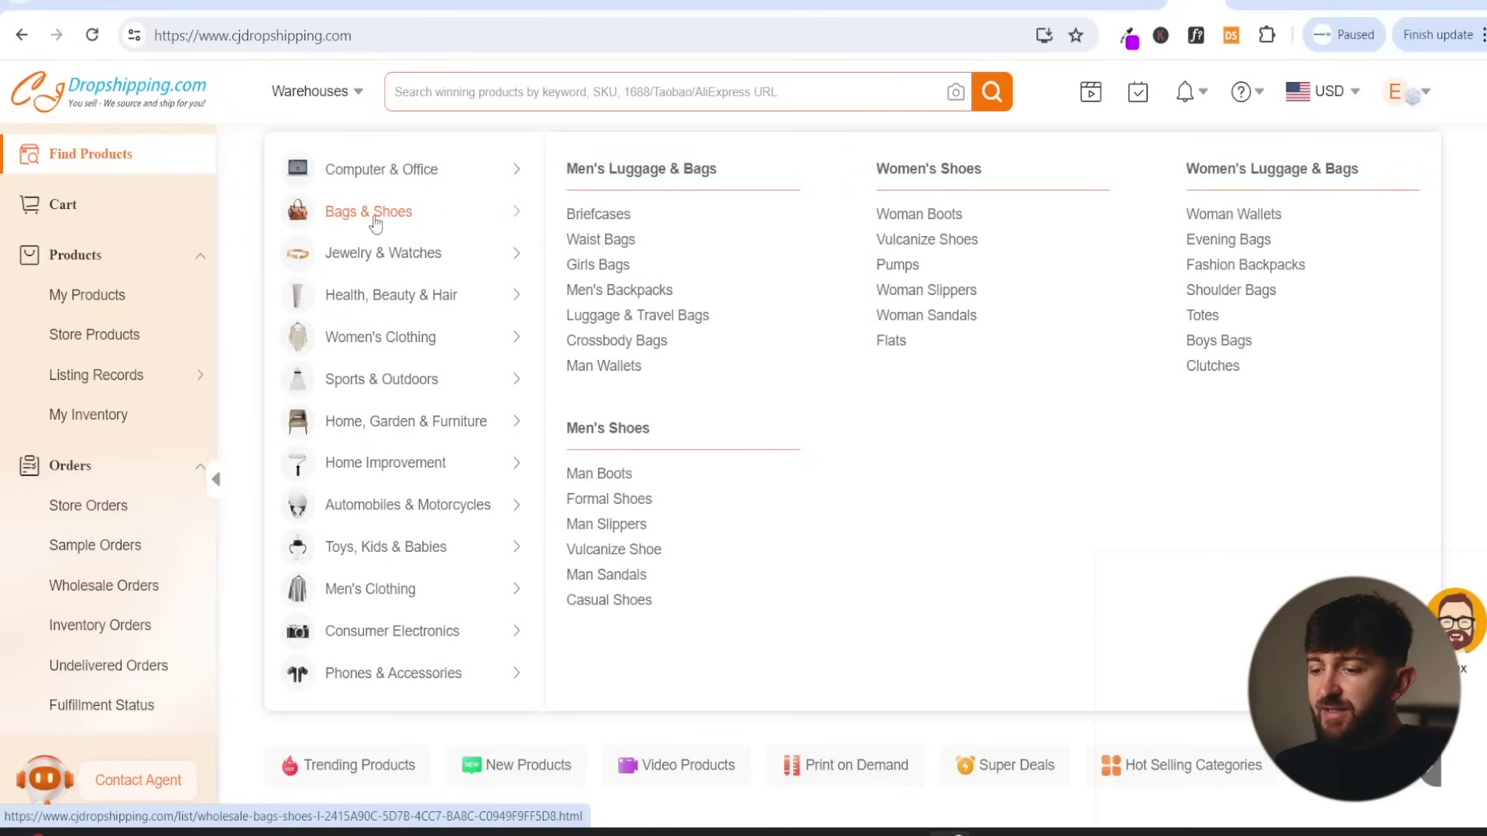
click(905, 220)
scroll(1306, 223, down, 1)
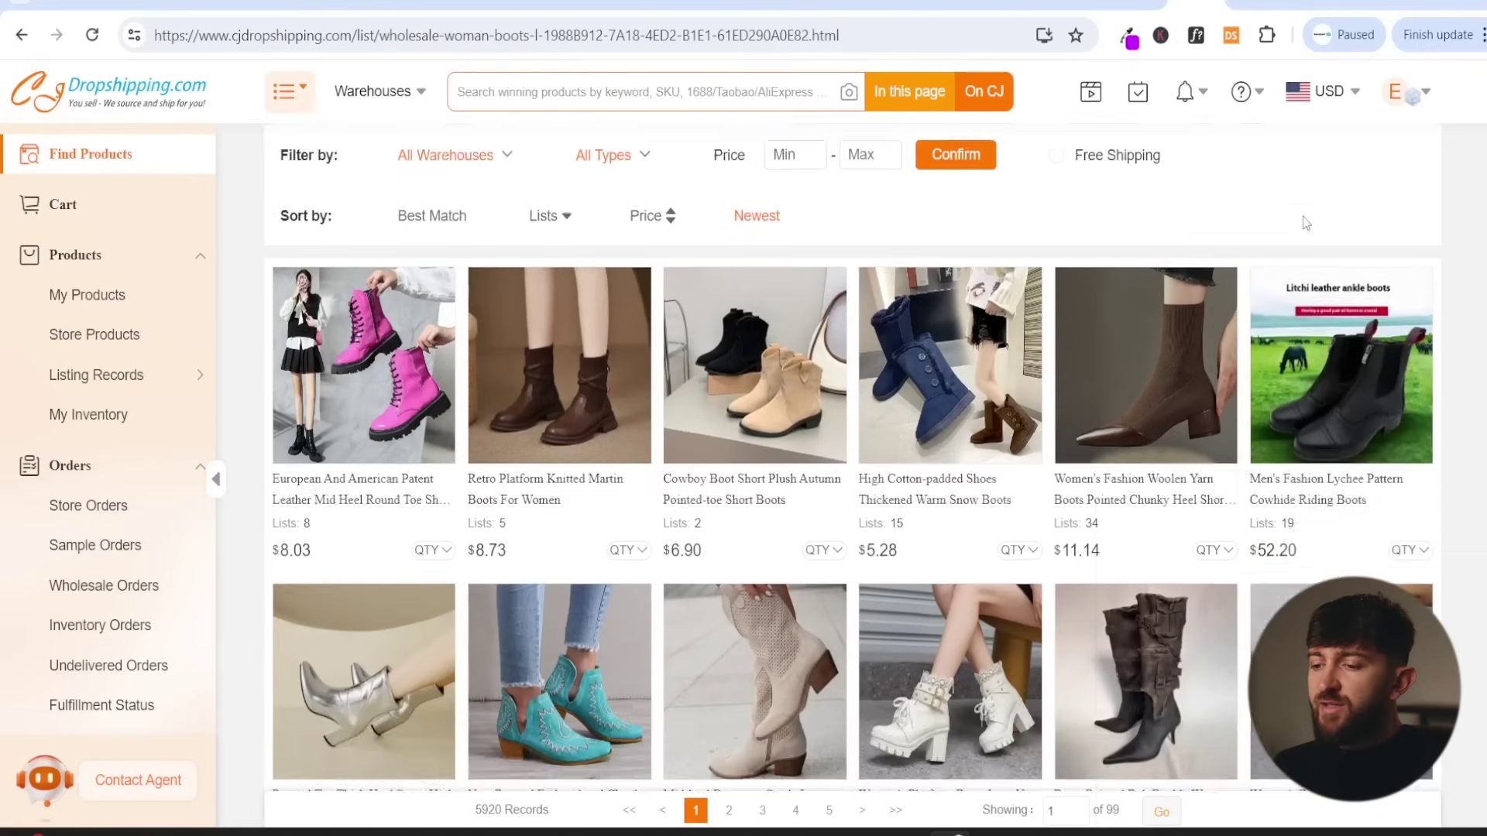
scroll(1307, 223, down, 15)
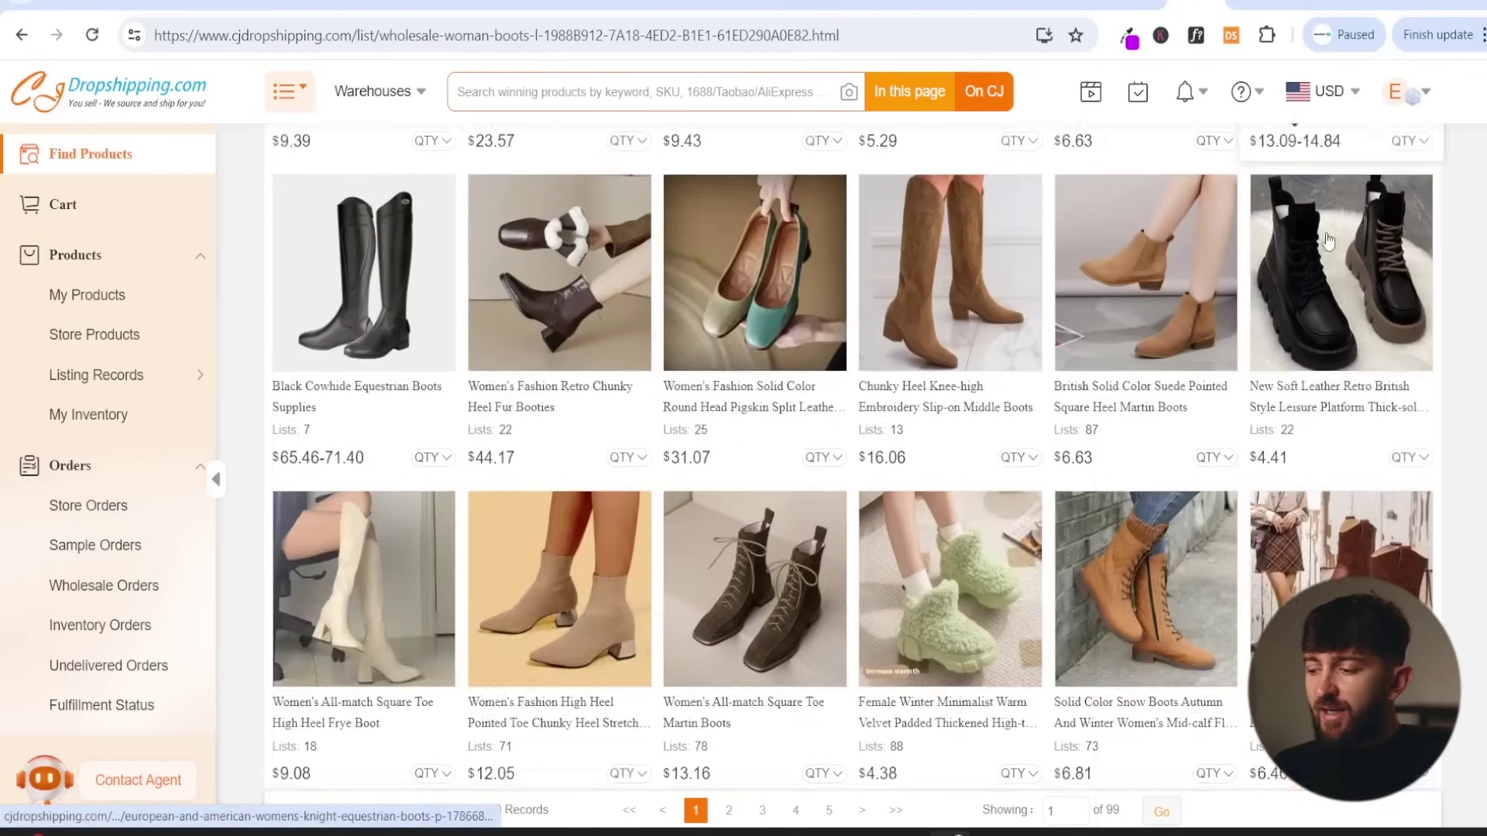
- Search all of CJ for "orthopedic sandals" and look through the matching products
scroll(1329, 241, down, 7)
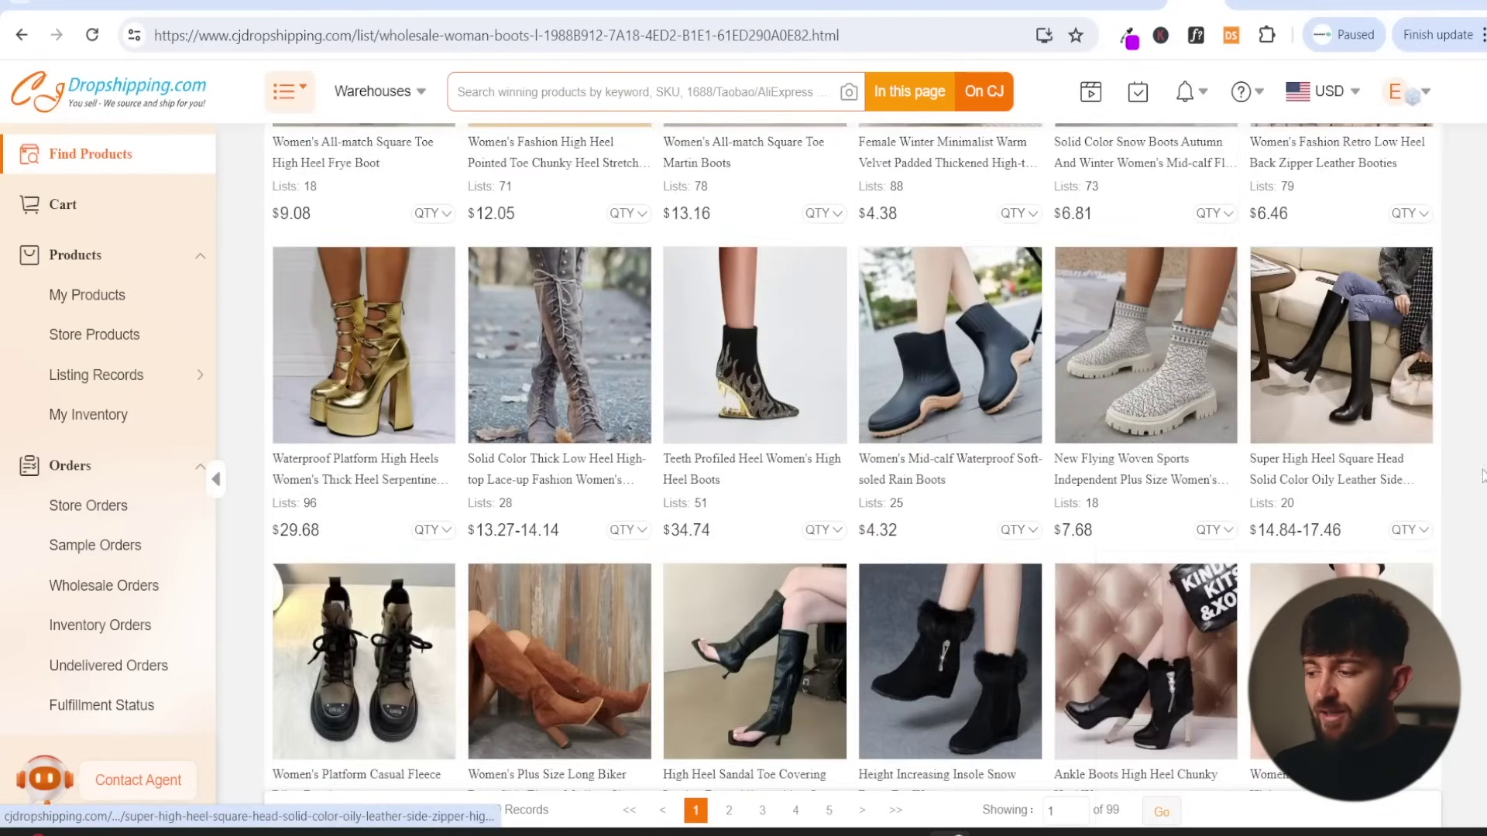
scroll(1381, 159, up, 15)
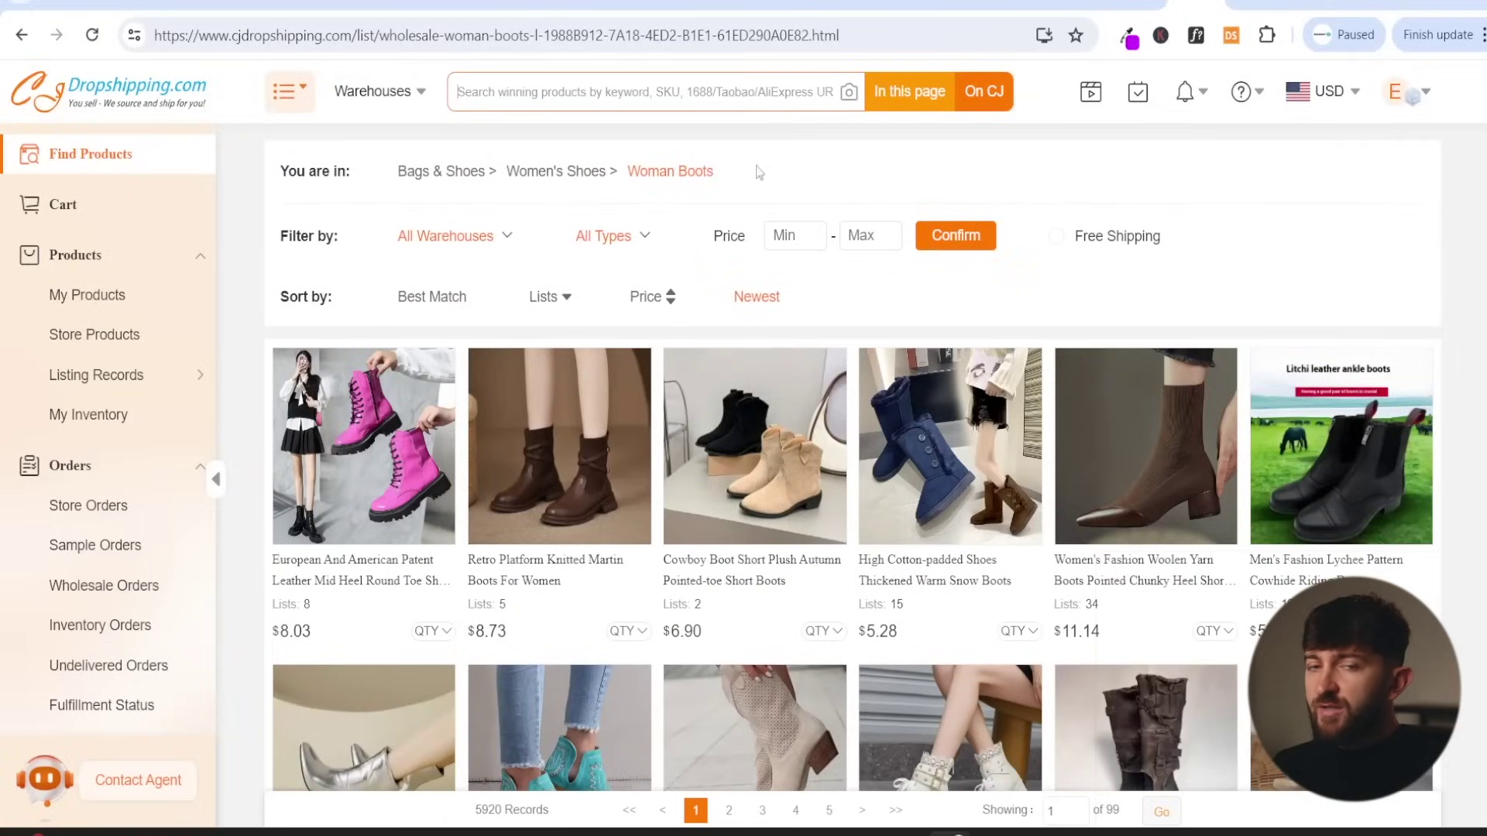
text(orthopedic sandals)
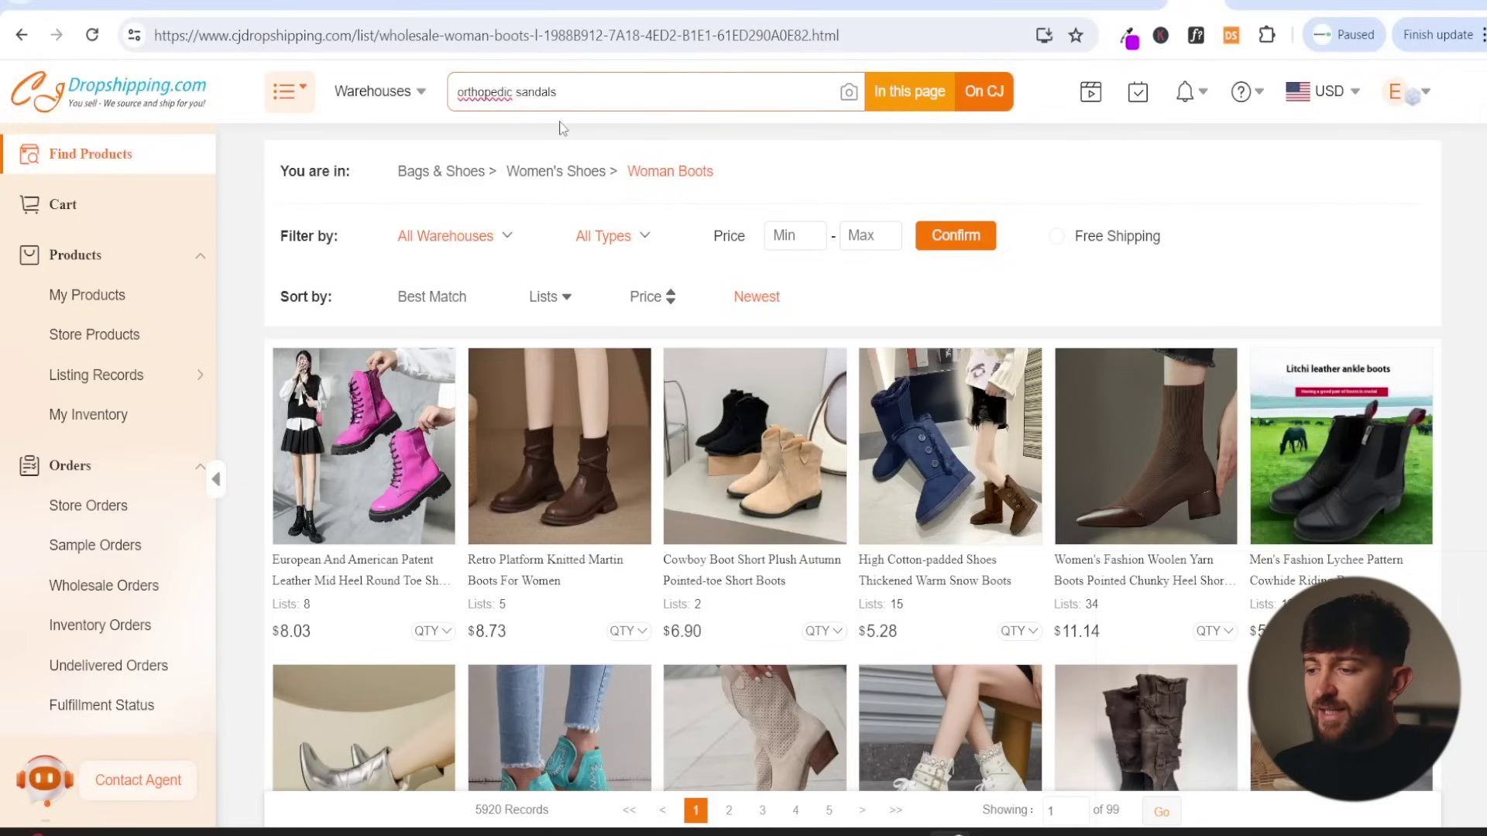
click(980, 102)
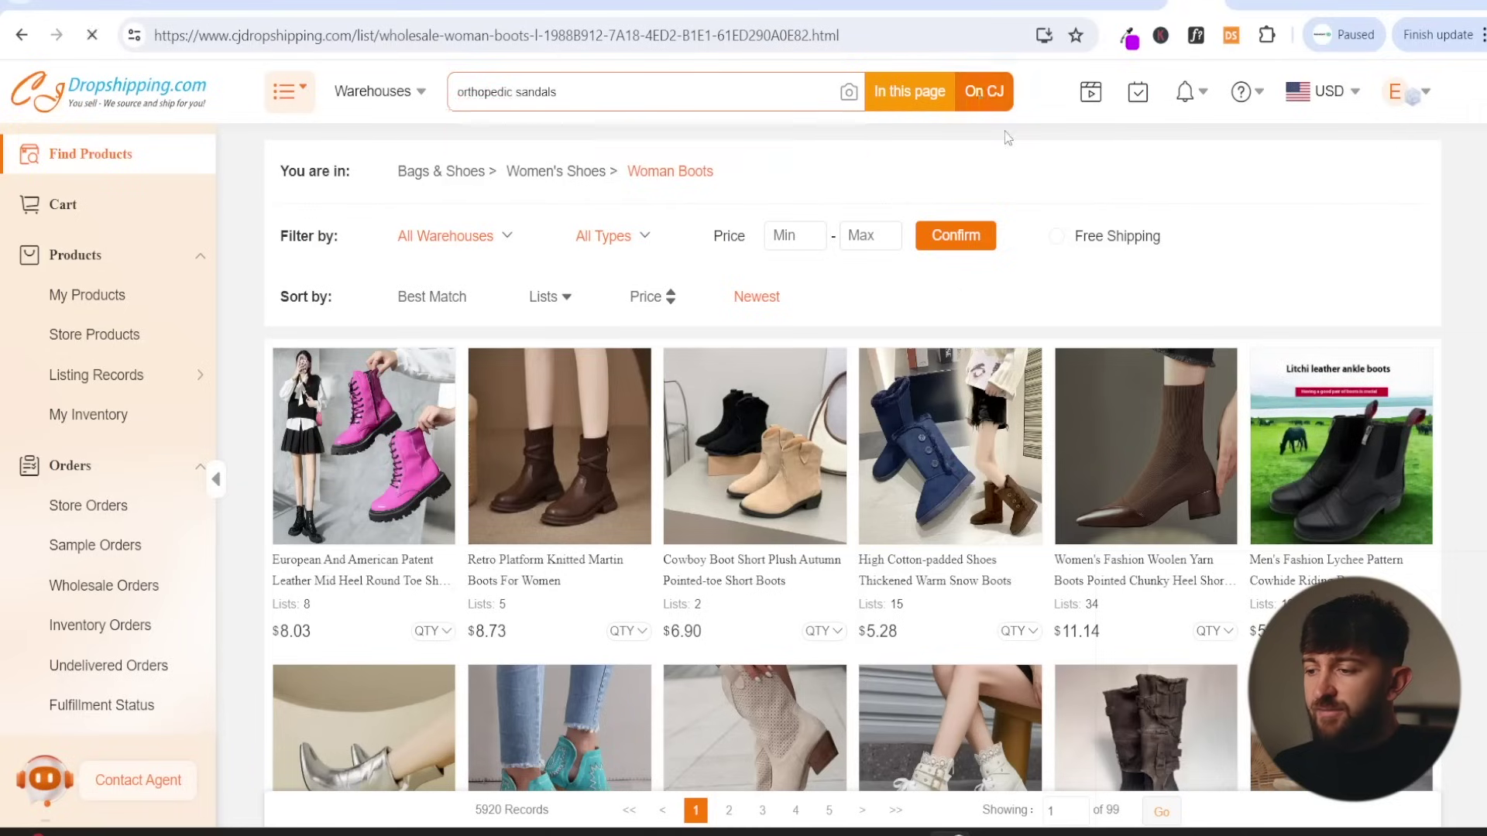
scroll(1474, 279, down, 4)
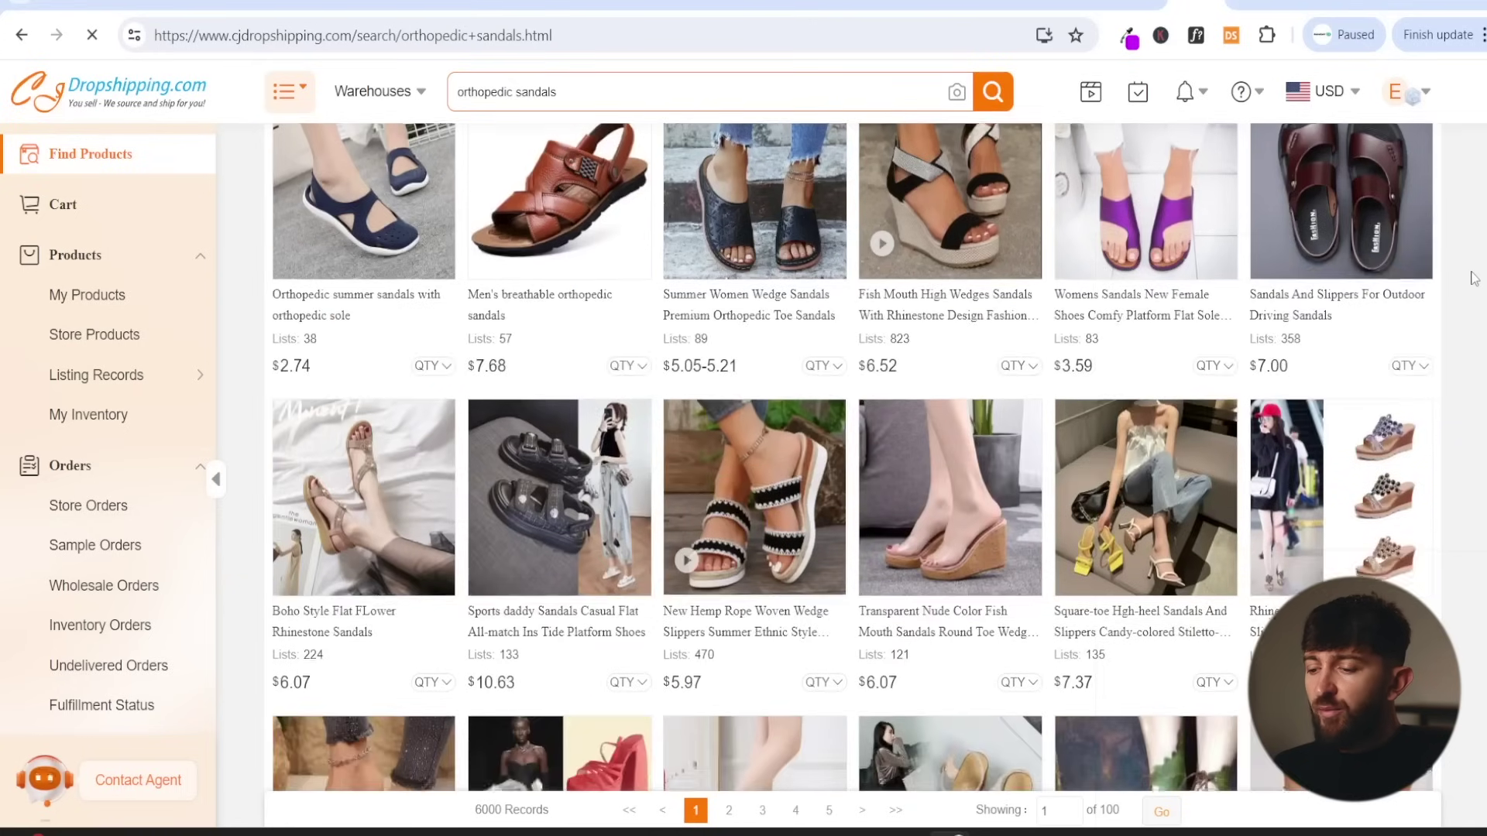
scroll(1473, 278, down, 5)
scroll(1474, 279, down, 8)
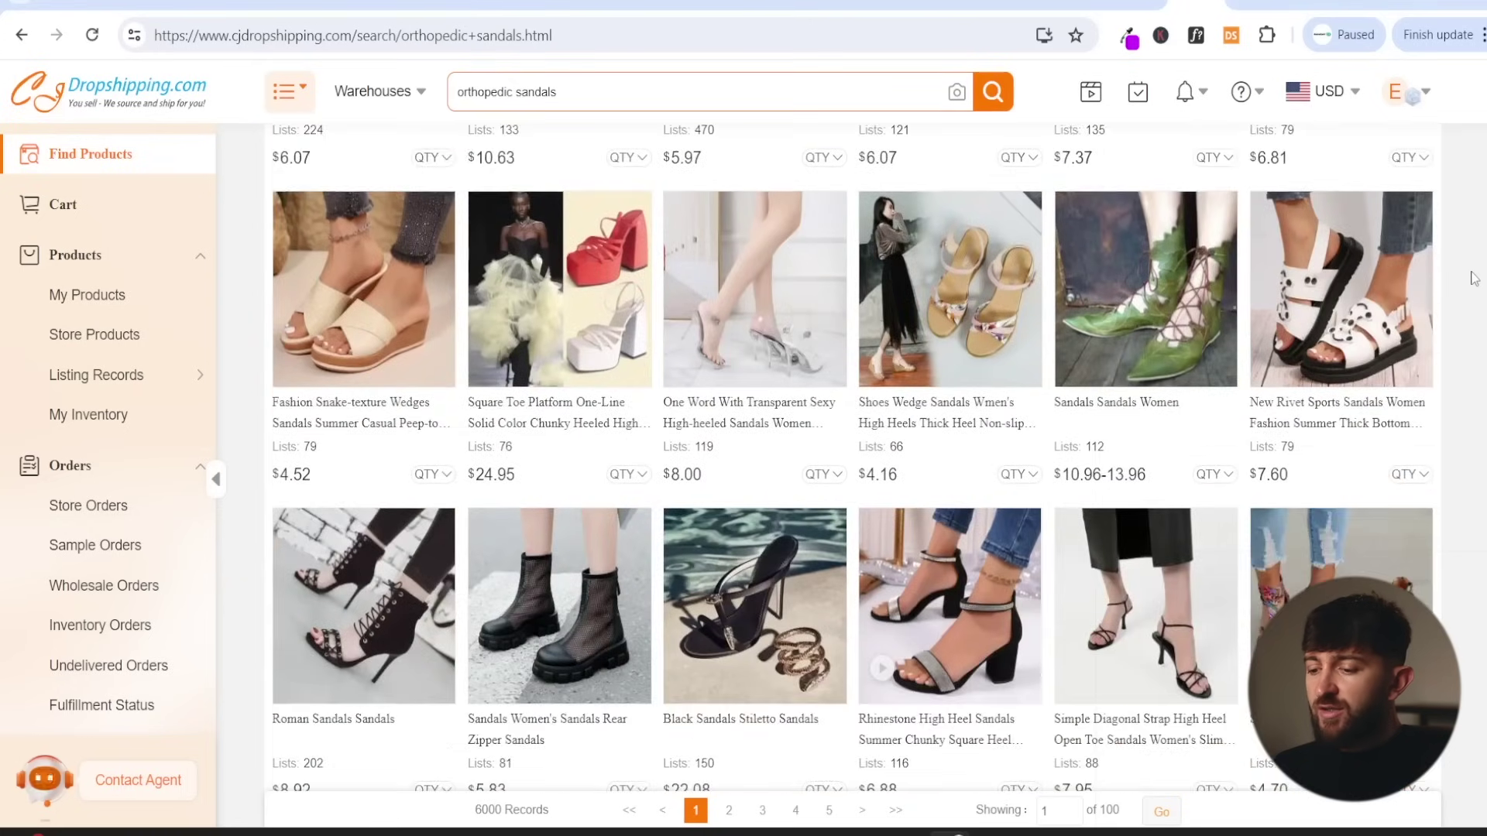
scroll(1474, 278, up, 15)
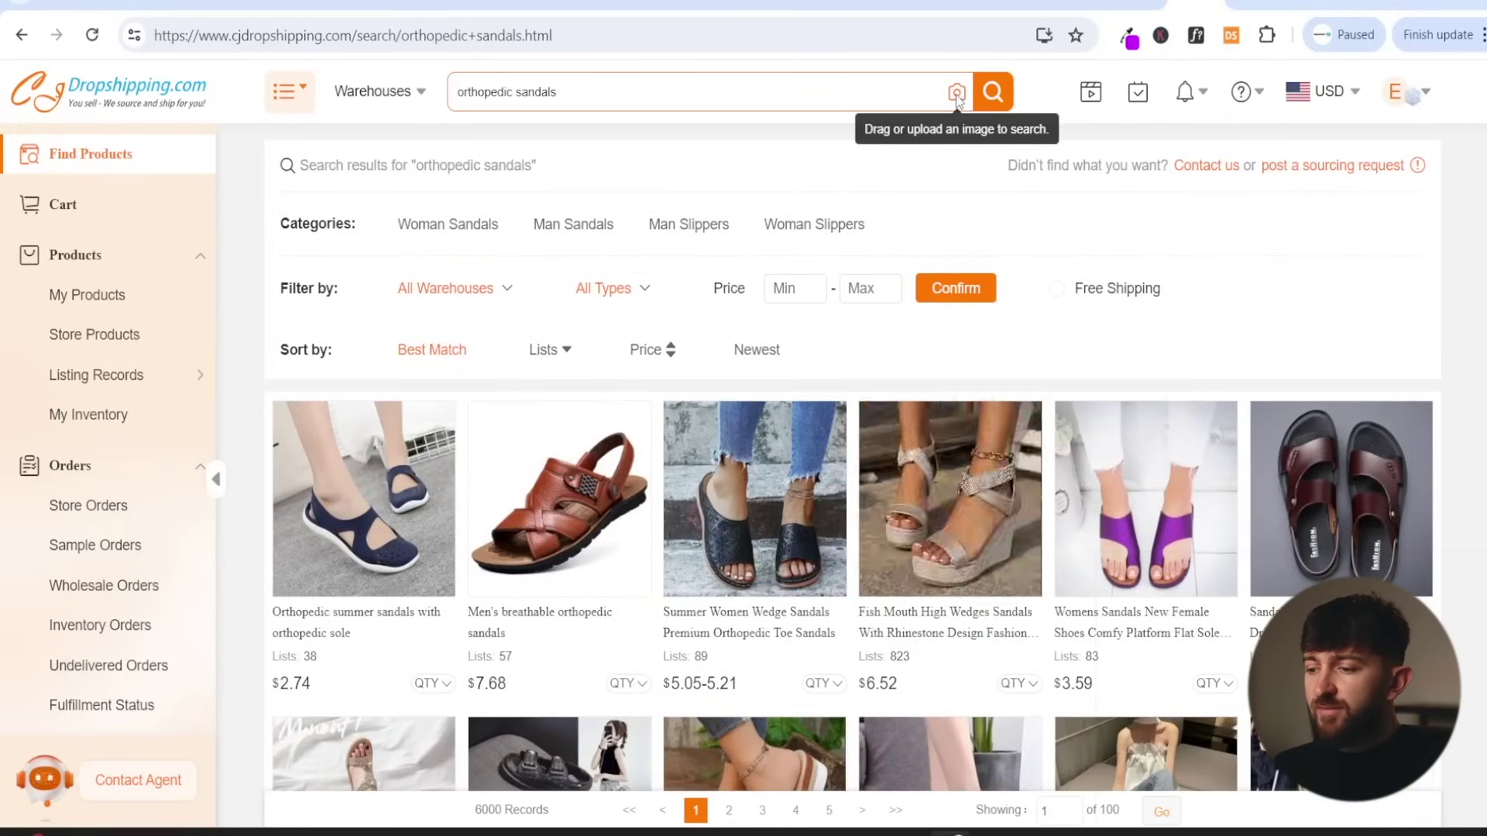
click(958, 93)
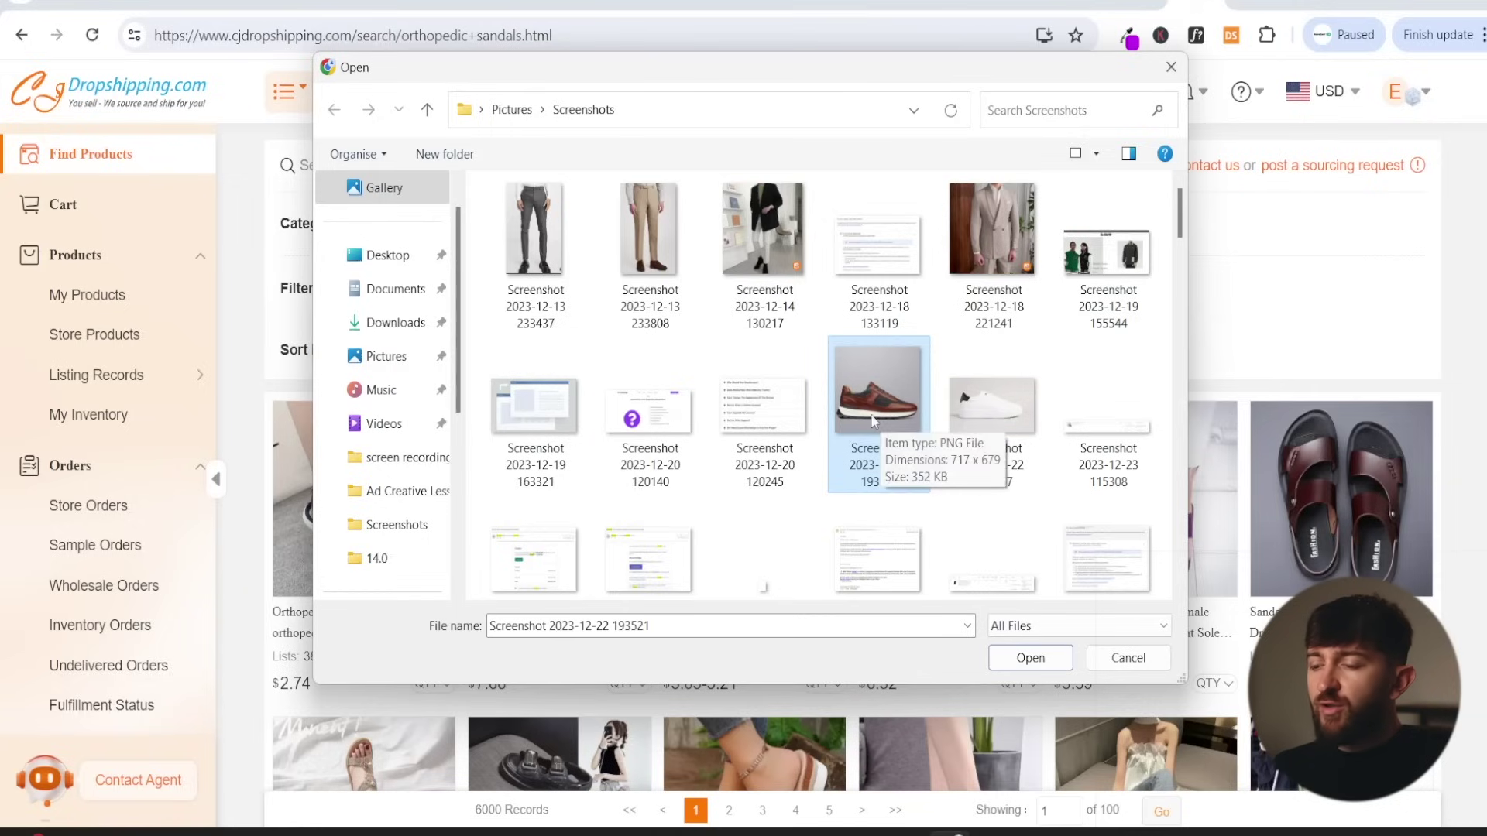
click(1029, 658)
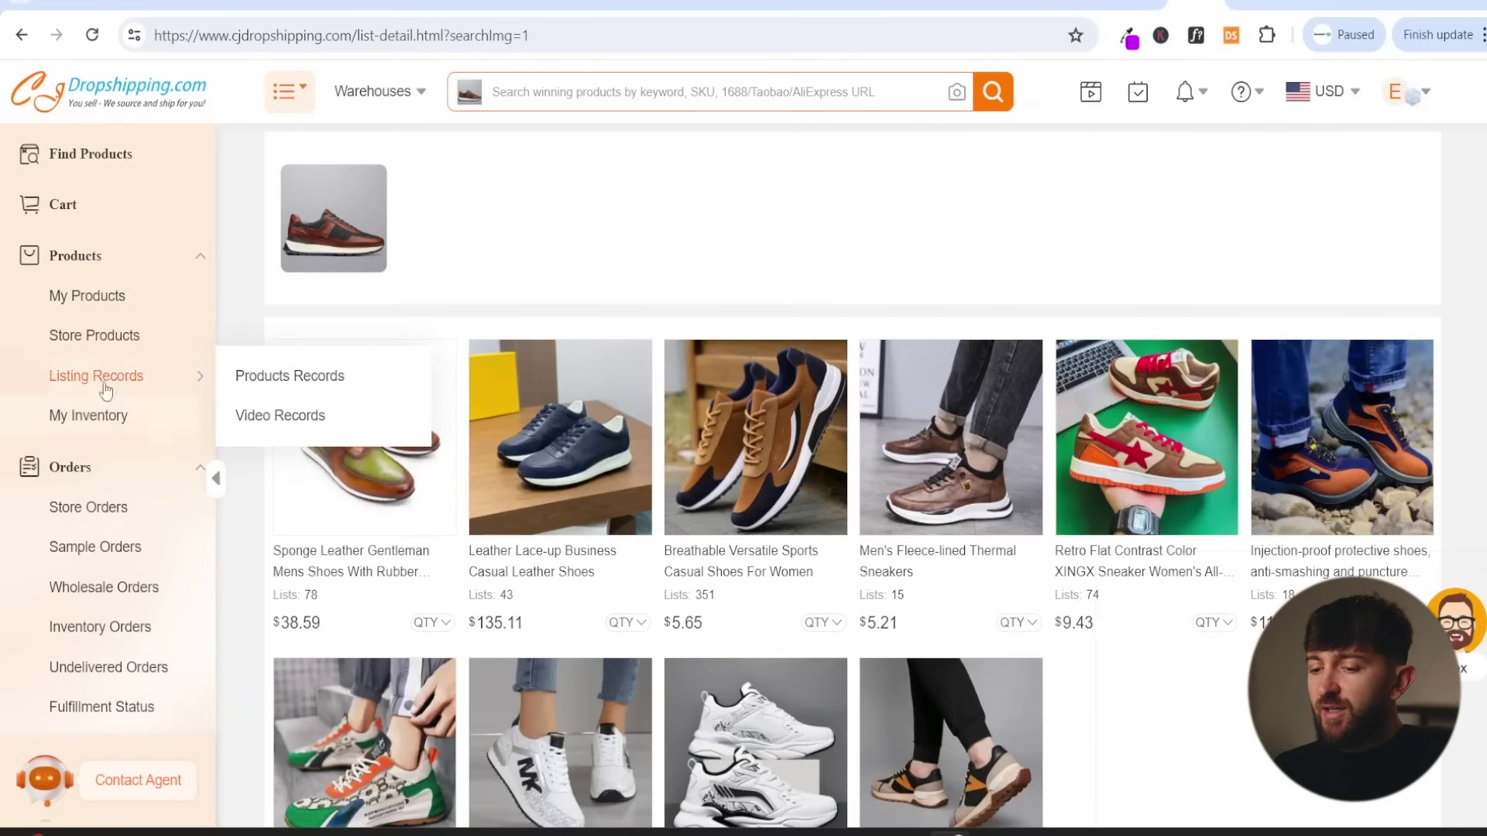
- Go to the Sourcing service and start a new sourcing request
scroll(128, 368, down, 3)
scroll(138, 354, down, 2)
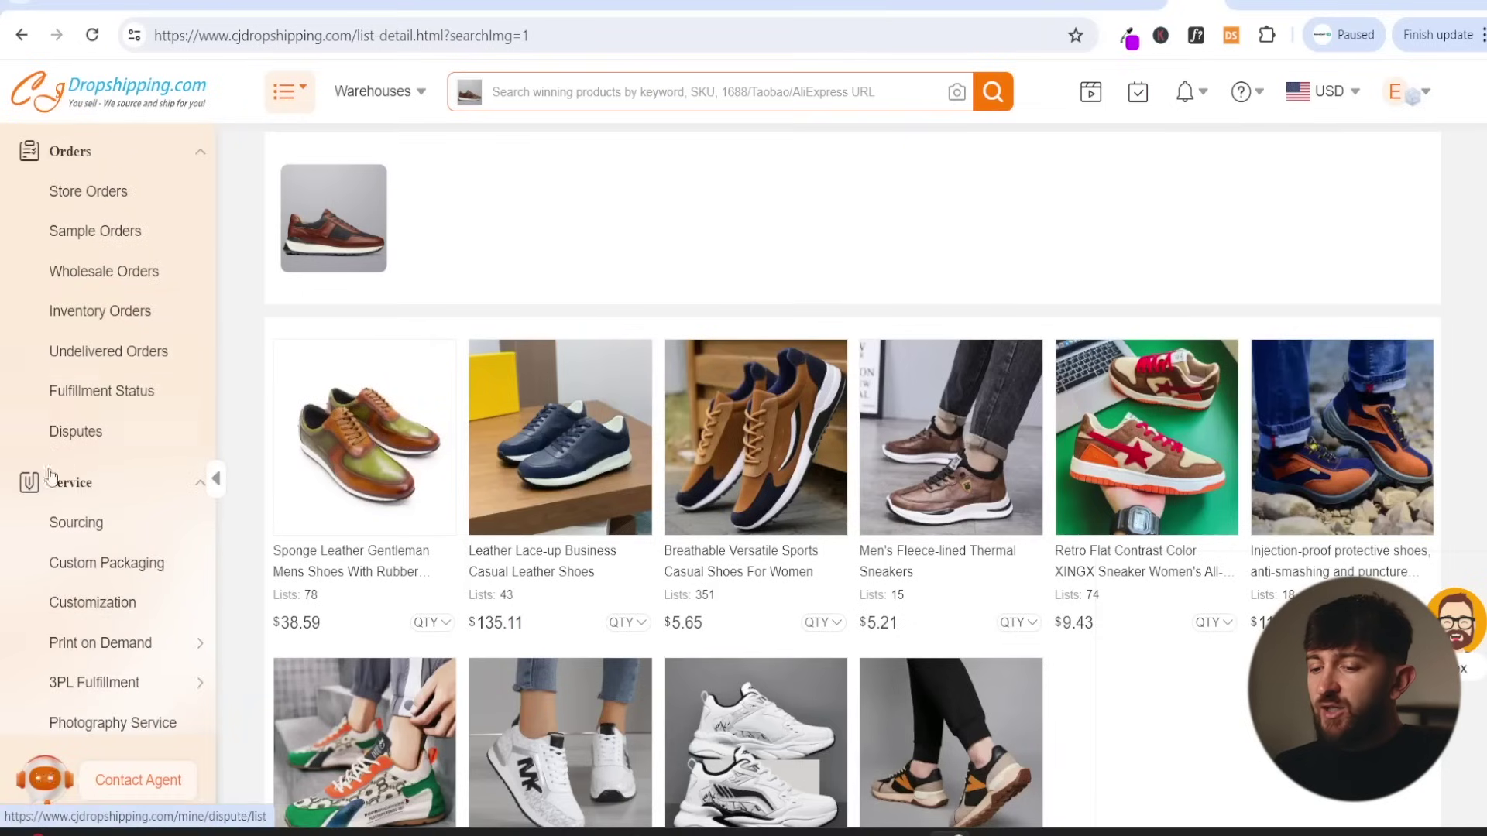
scroll(144, 443, down, 2)
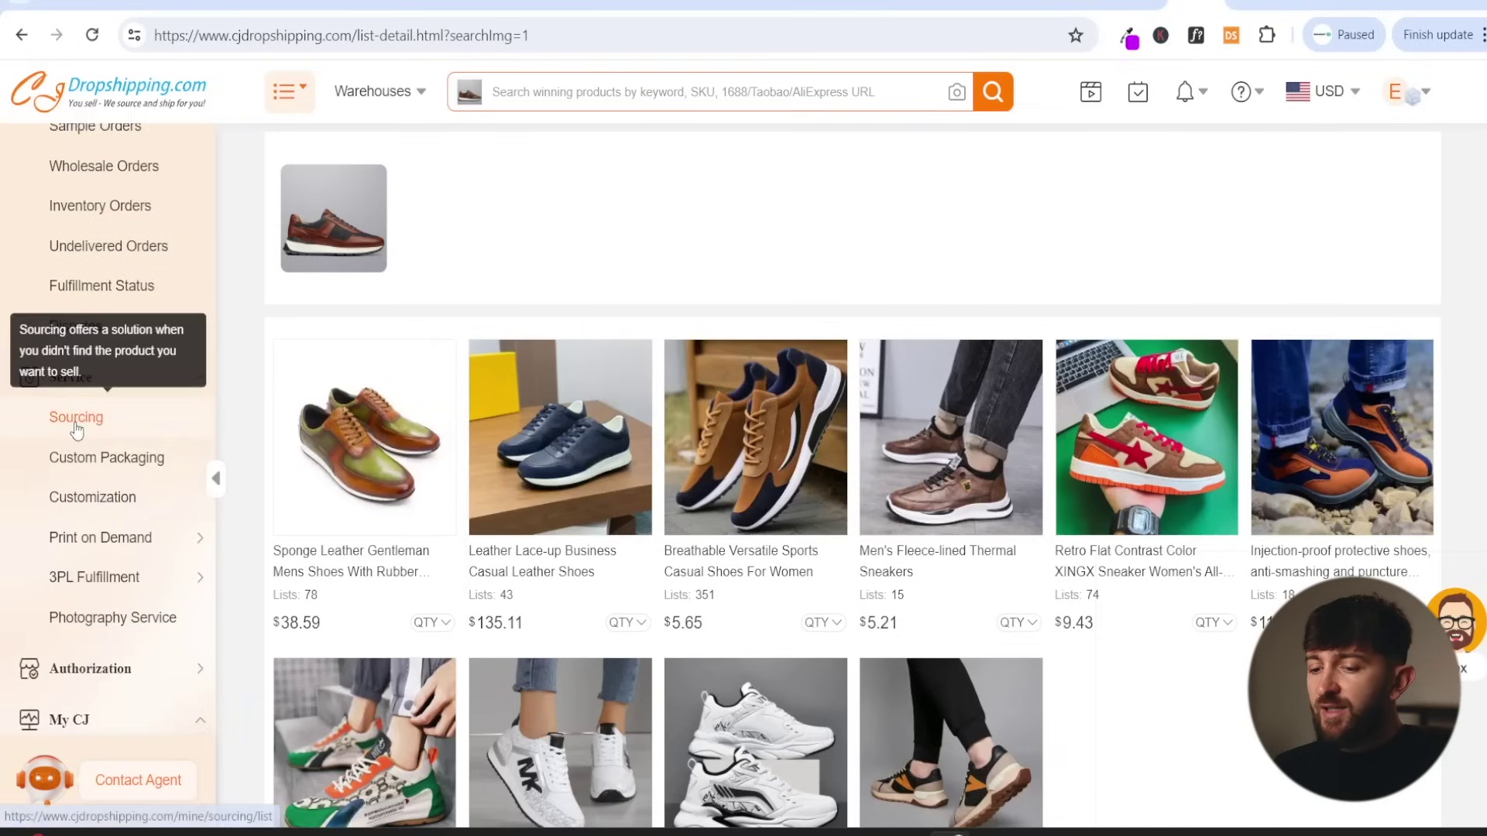
click(77, 418)
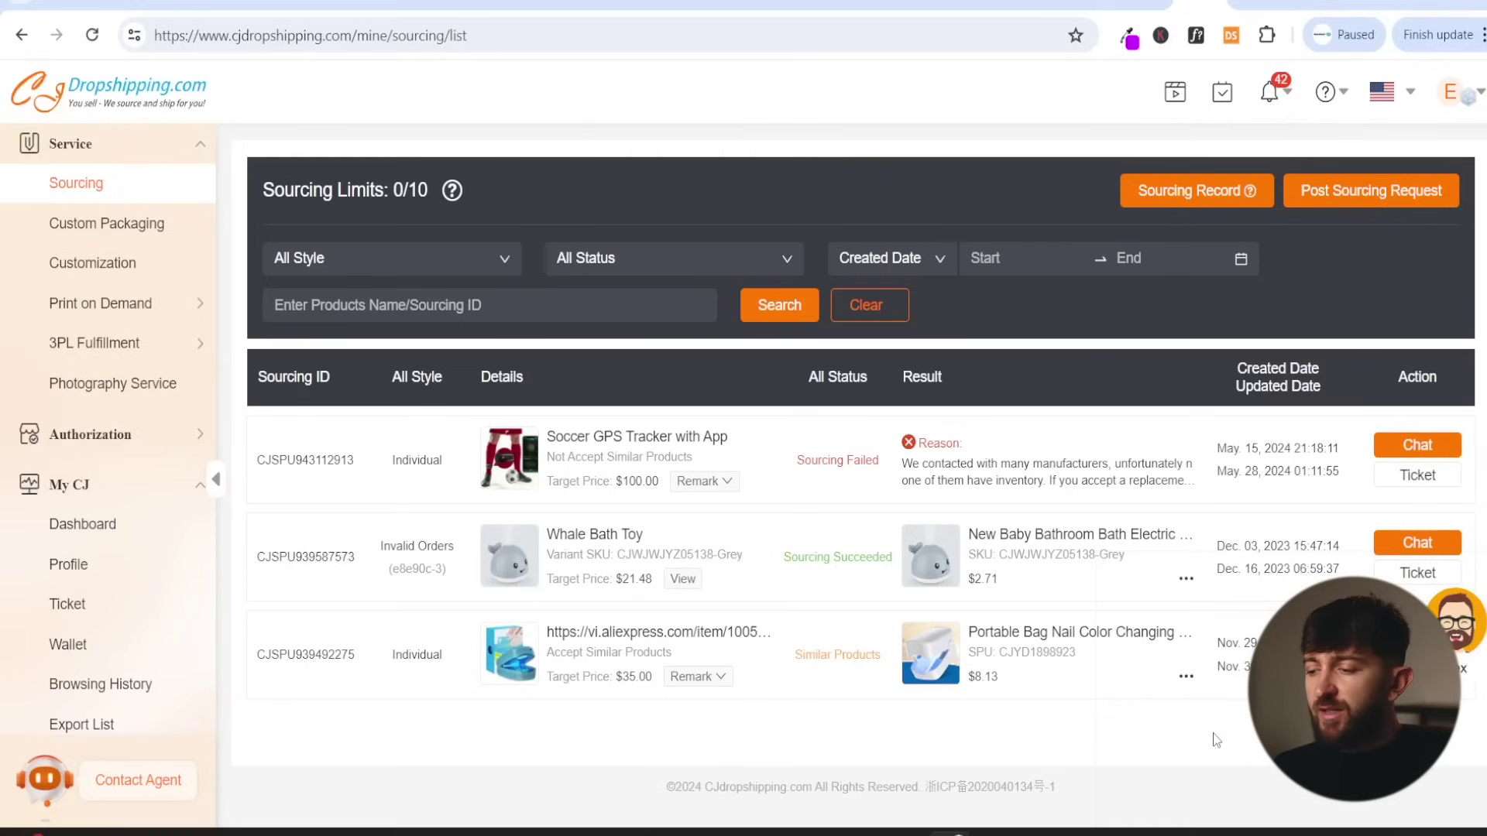
click(1372, 200)
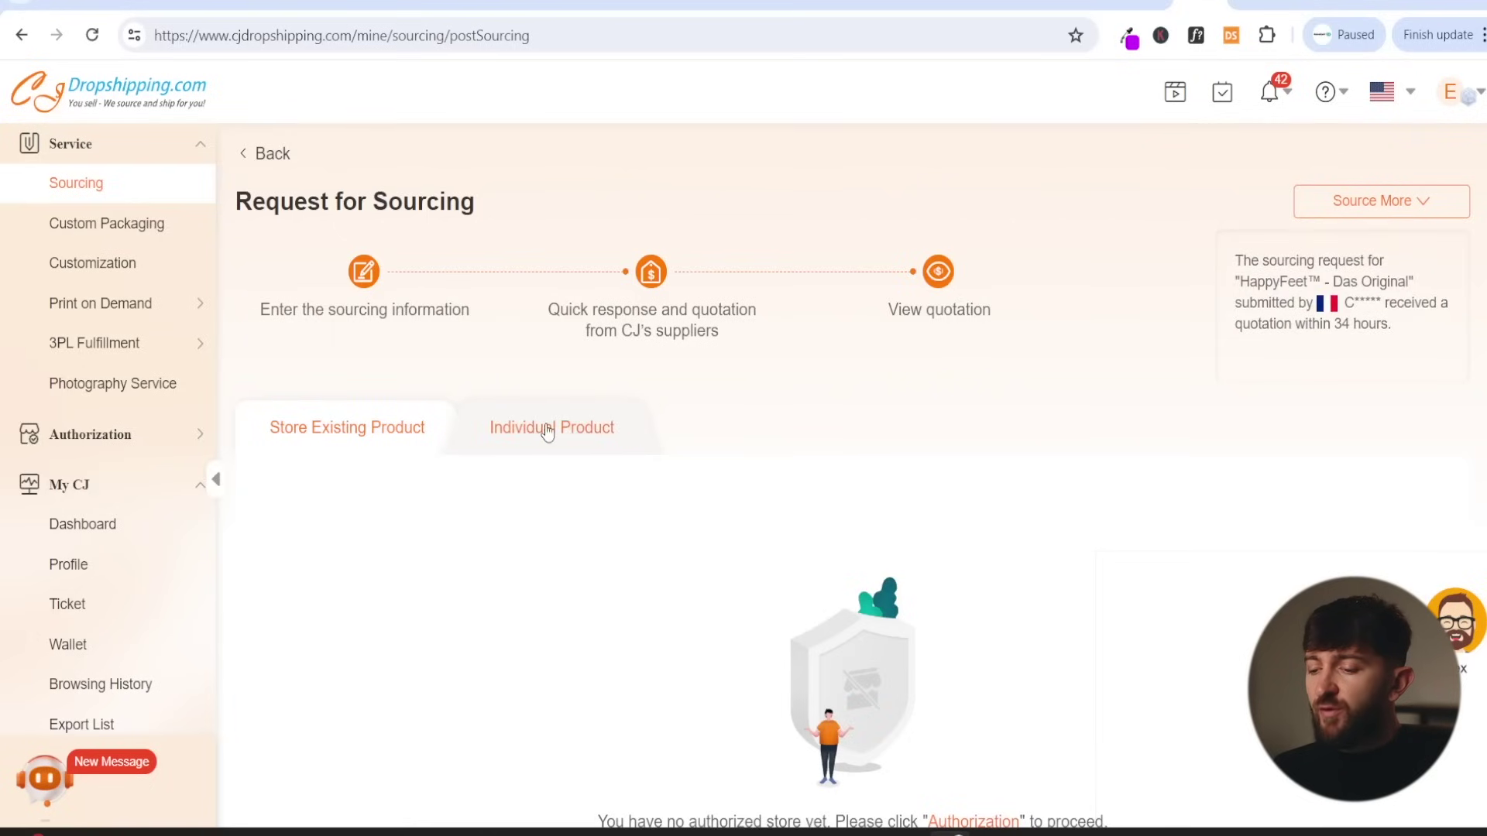
- Complete an individual product request titled "Orthopedic Sandles" with a 12 USD target price, AliExpress URL and description of green orthopaedic sandals, and return to the sourcing list
click(640, 428)
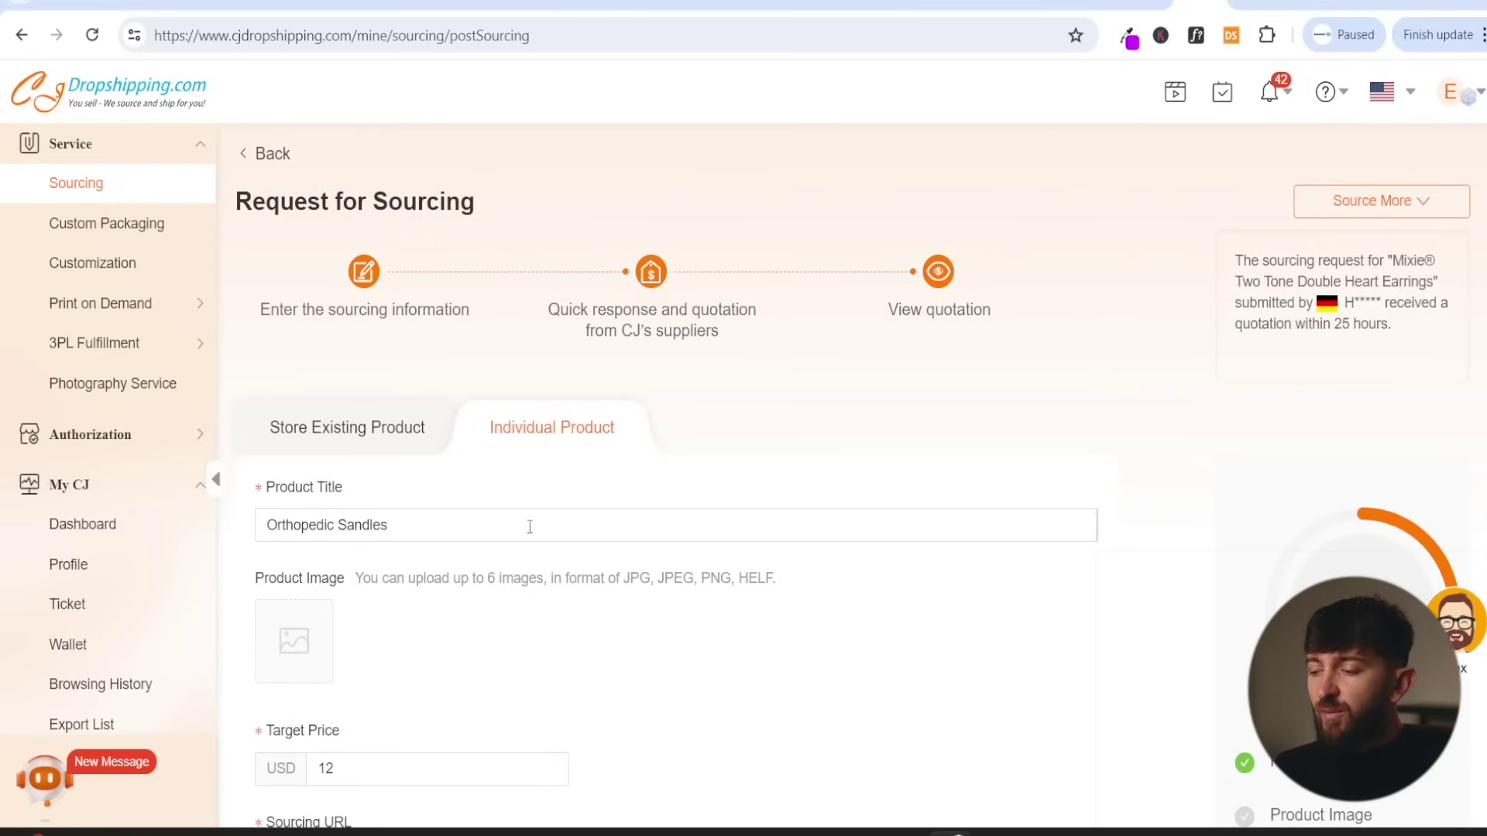
scroll(477, 535, down, 2)
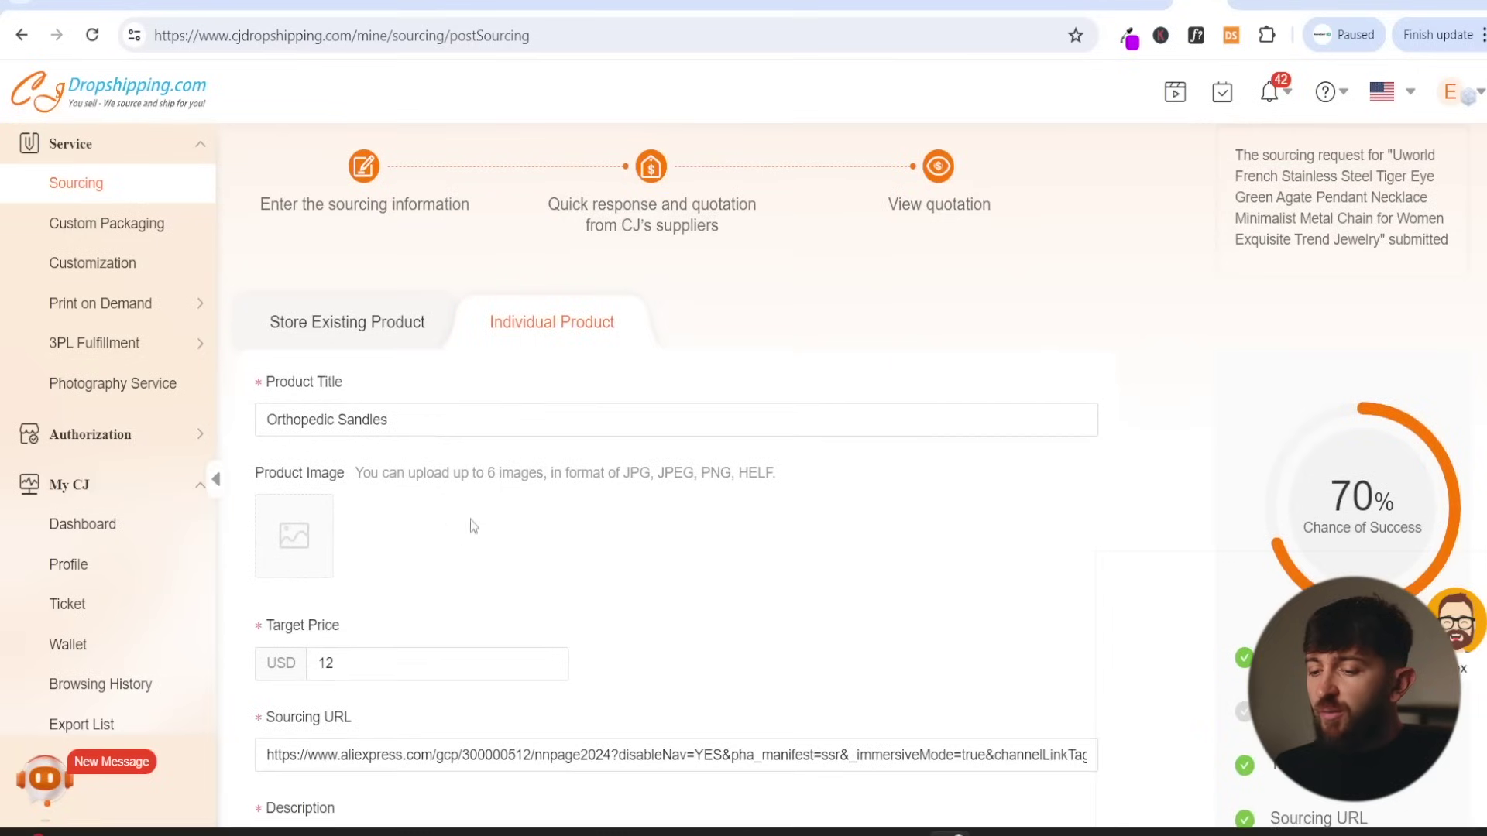
scroll(528, 514, down, 3)
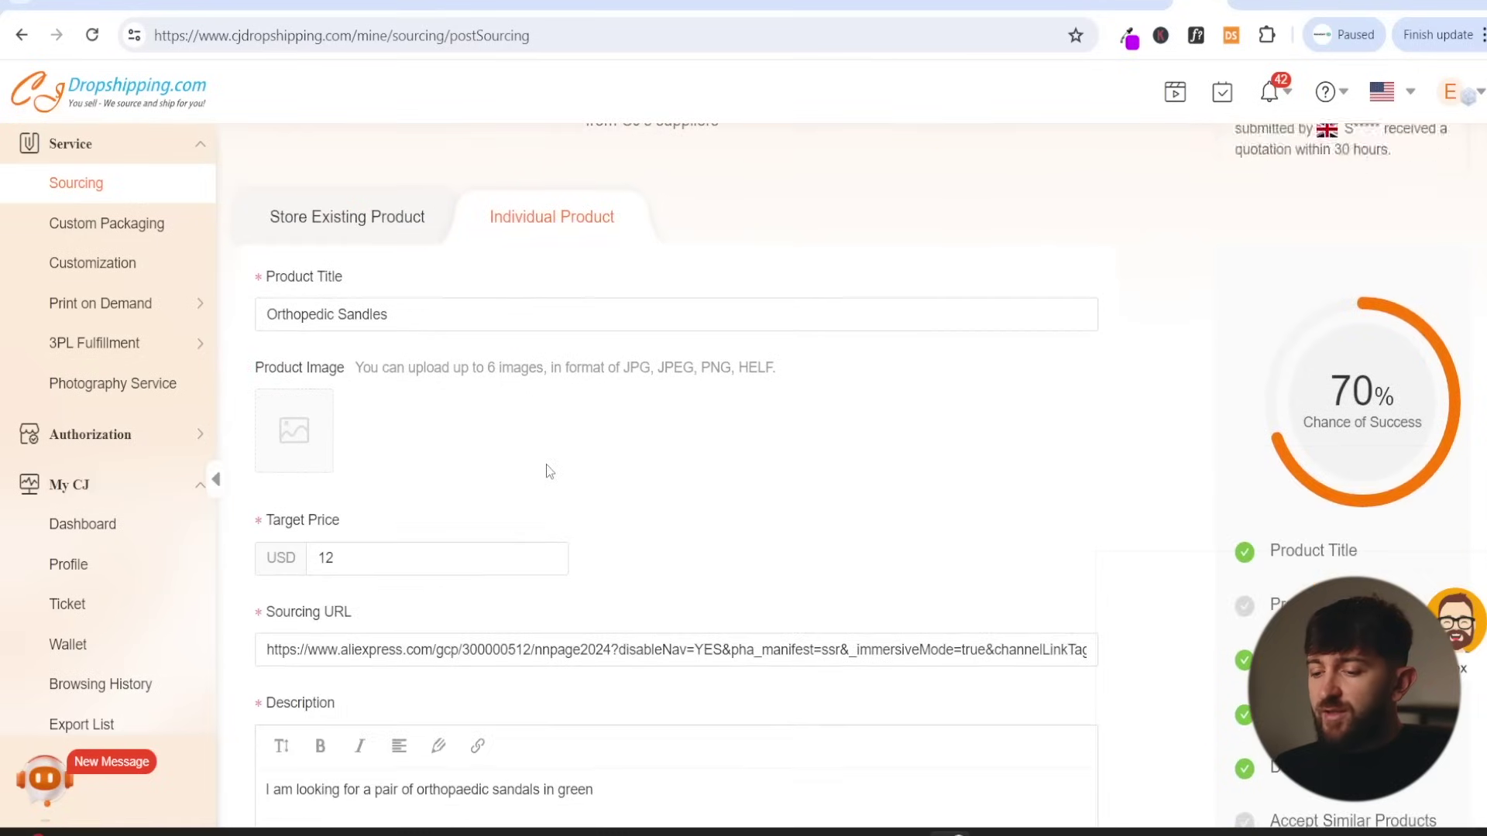
scroll(541, 424, down, 1)
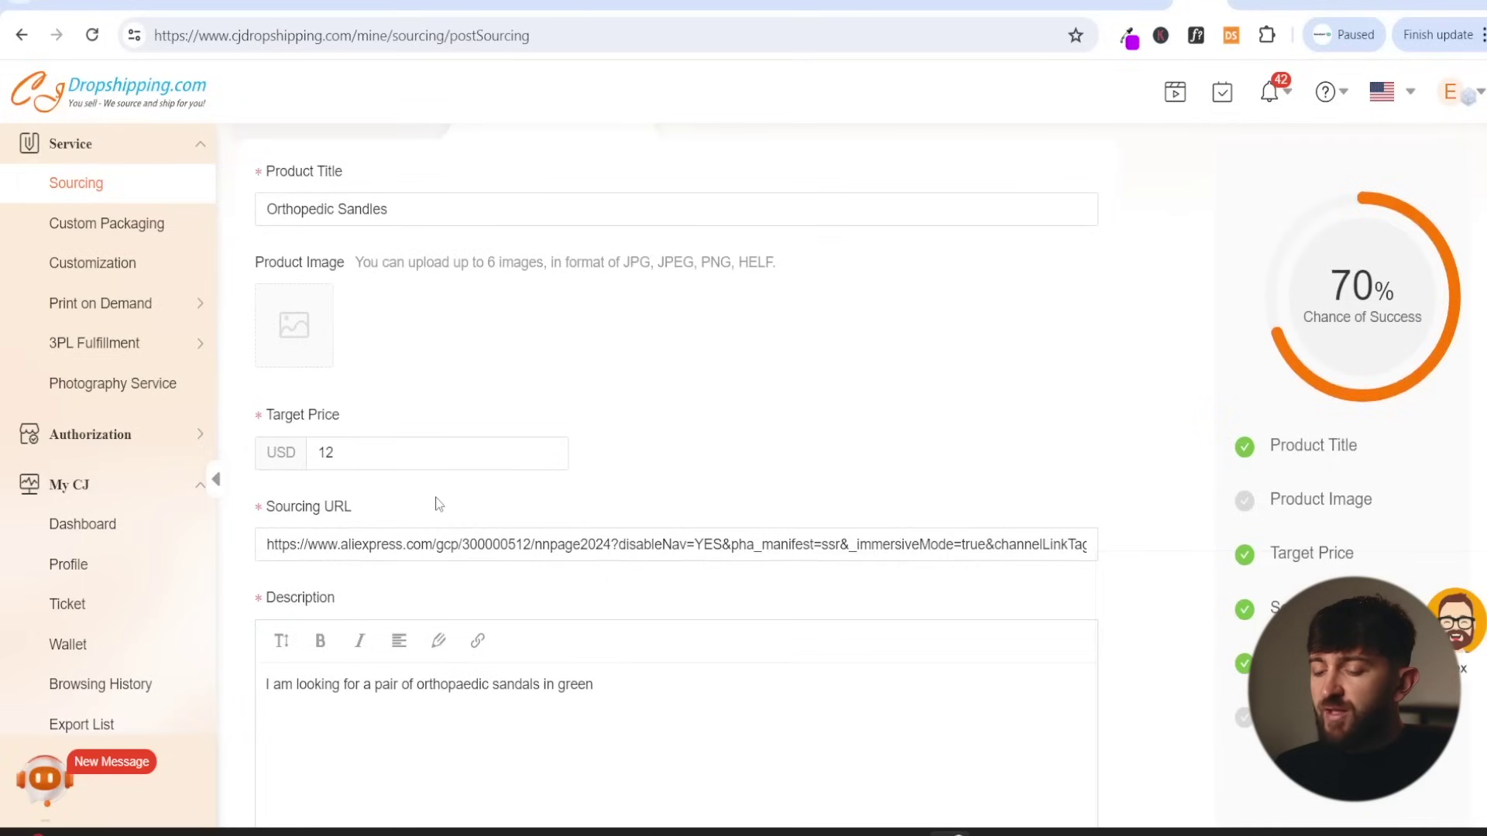
scroll(464, 495, down, 3)
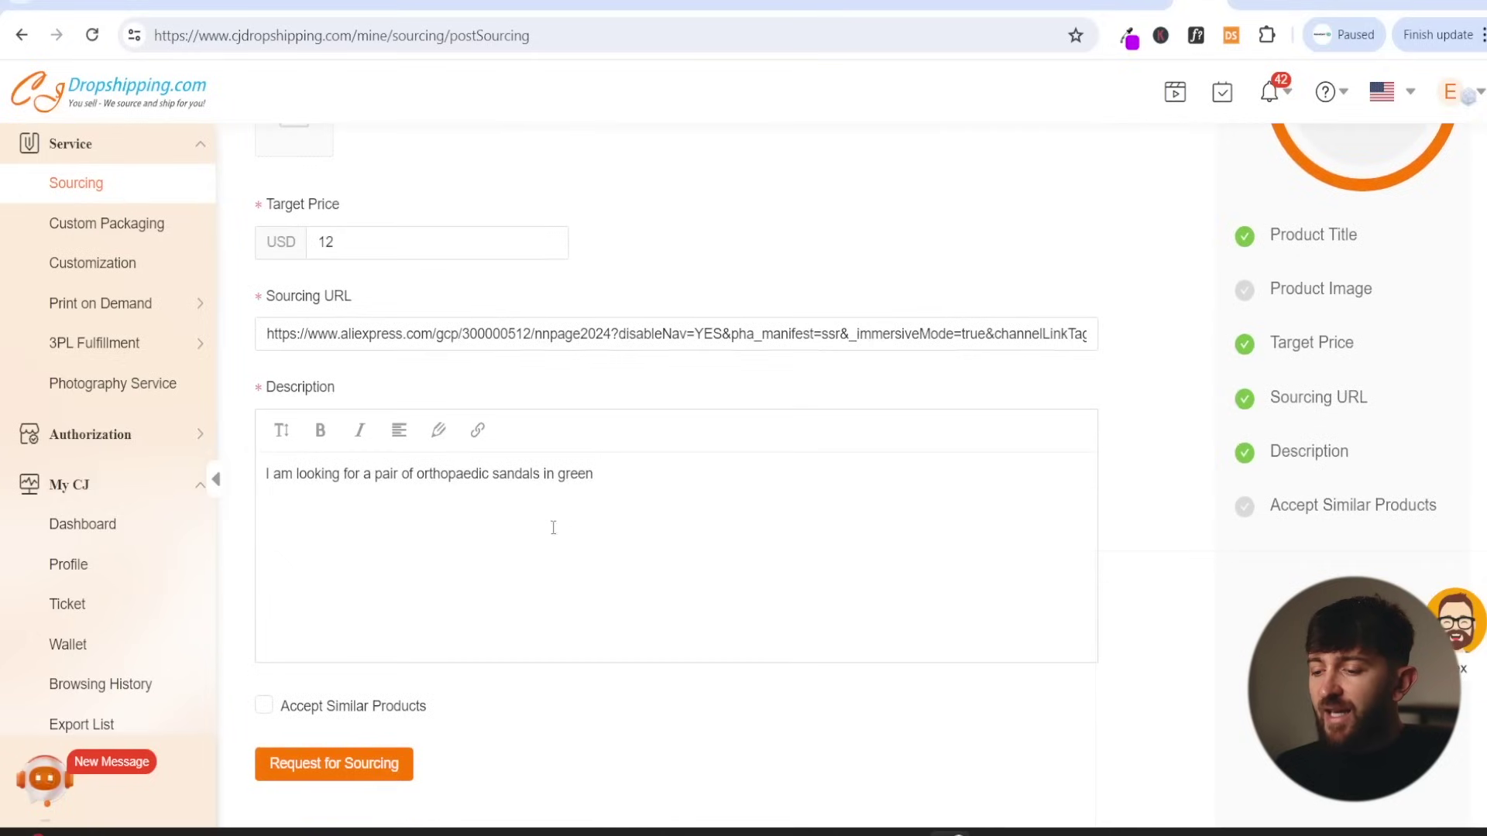
scroll(681, 501, down, 1)
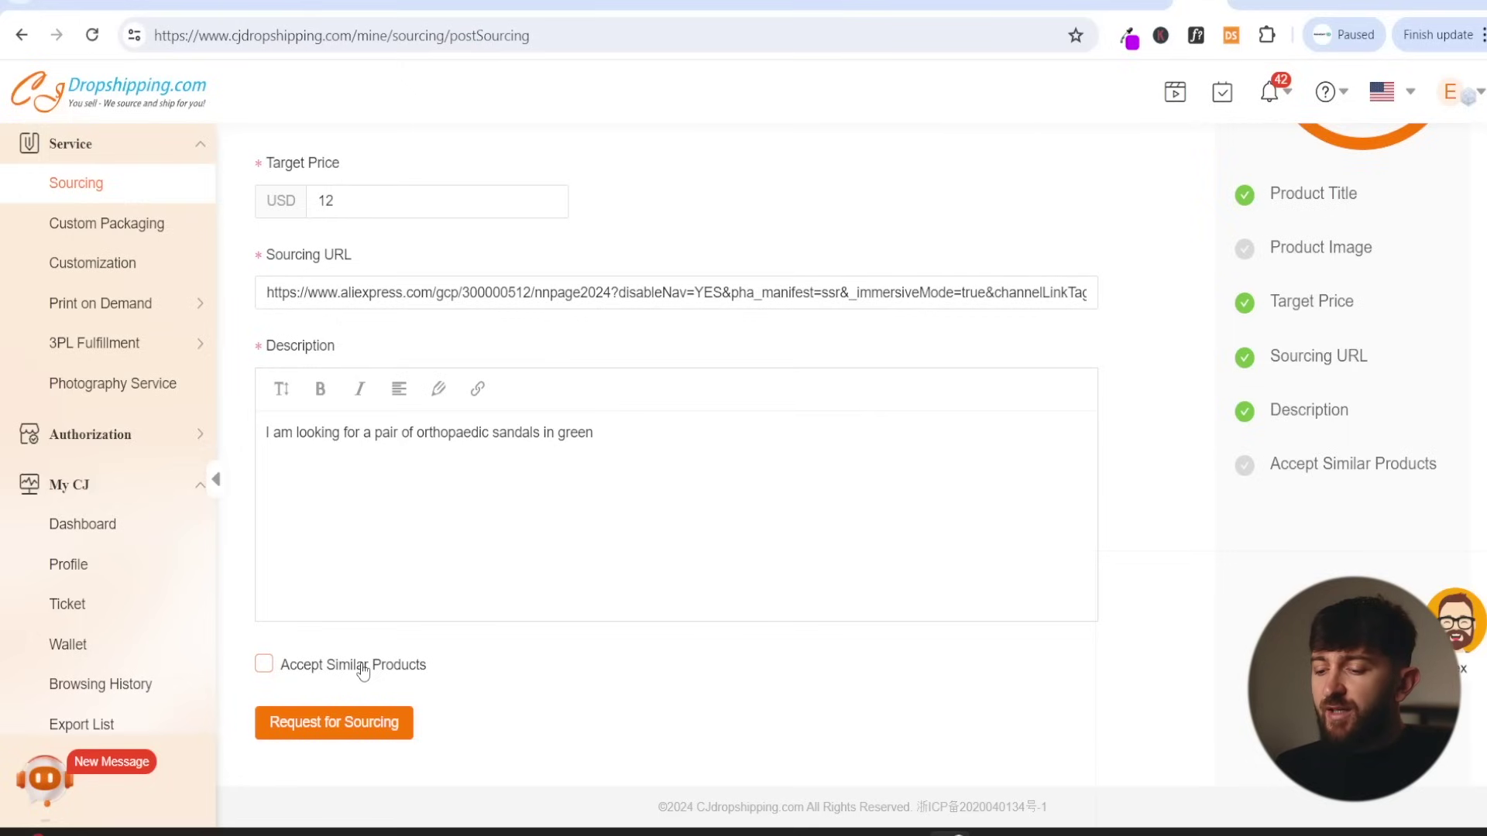
click(361, 728)
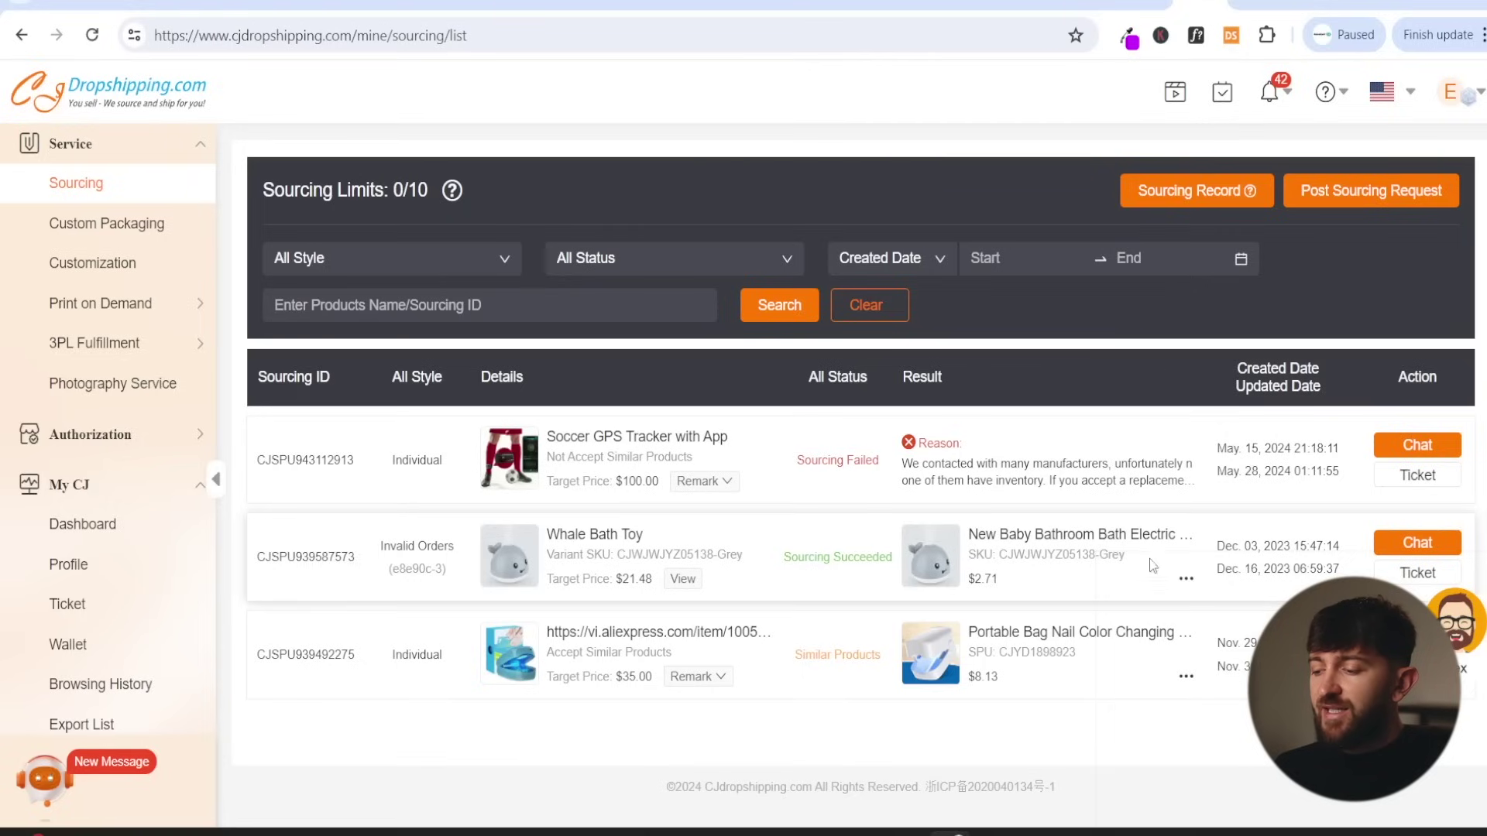
mouse_move(1186, 581)
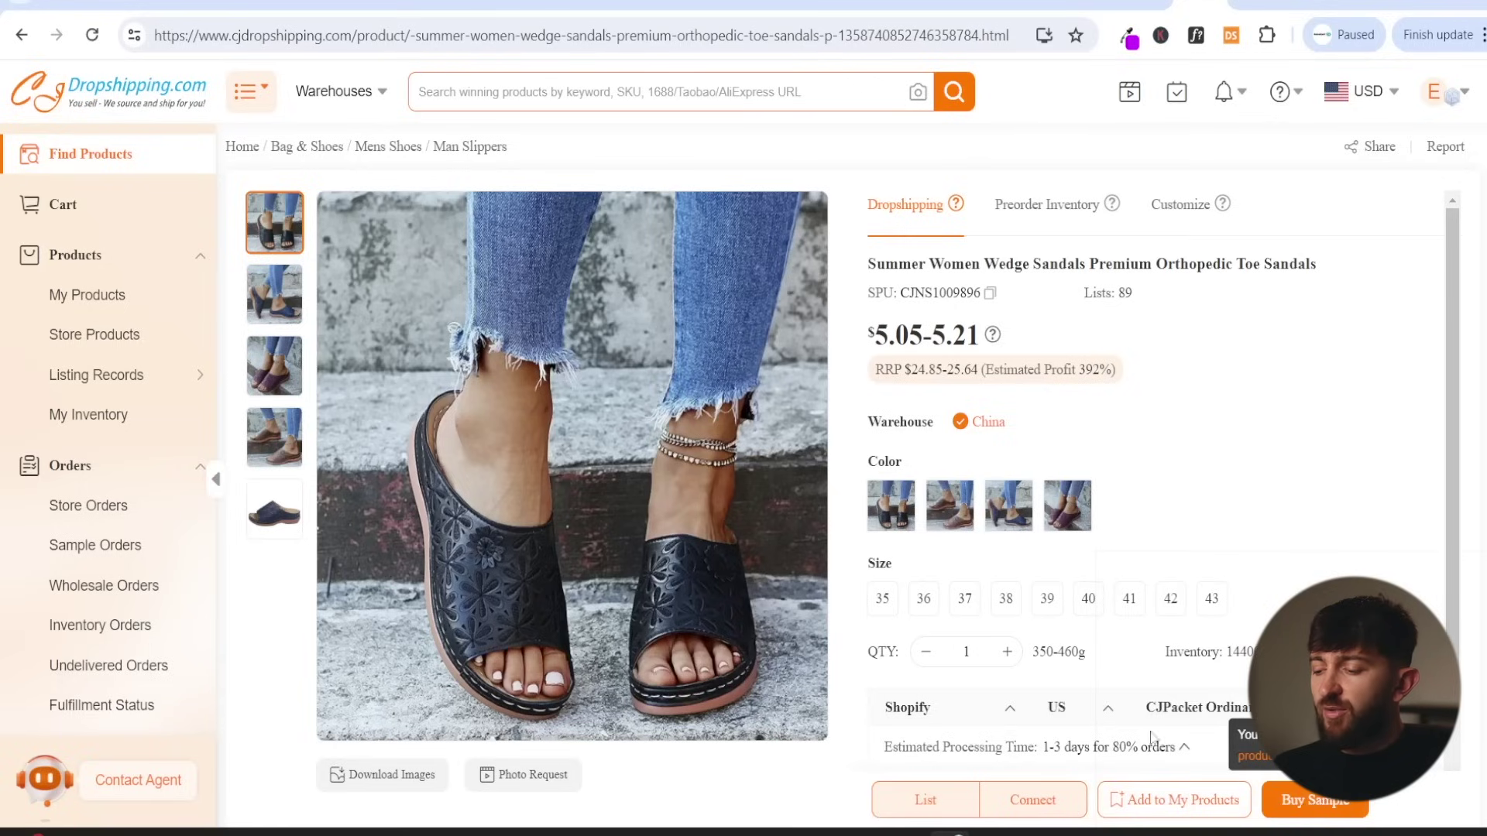
- Start listing the Summer Women Wedge Sandals to the tootsiescare store with product type Sandal and vendor Booties, and check the title
click(936, 807)
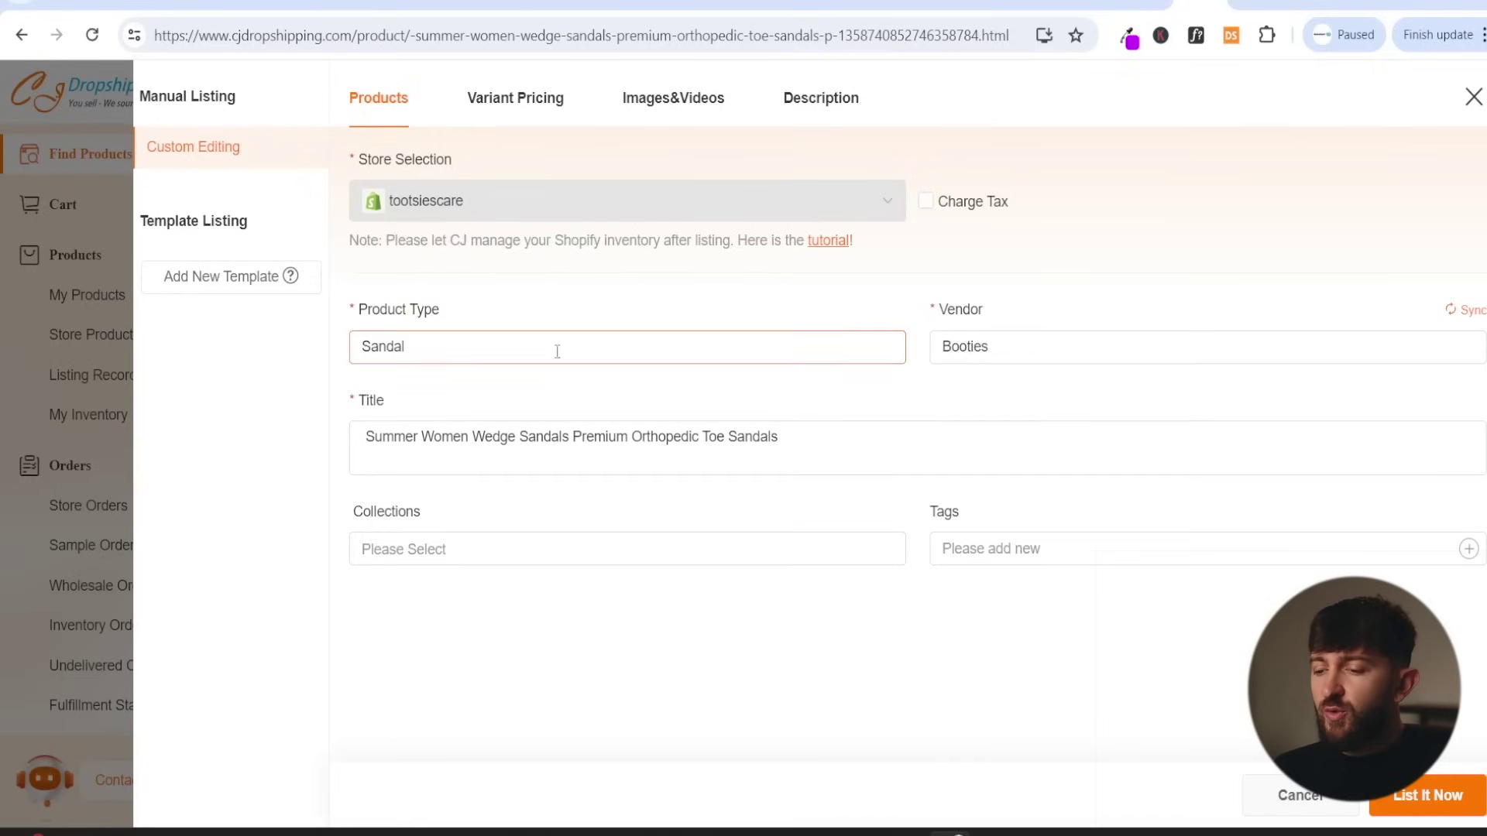
click(491, 345)
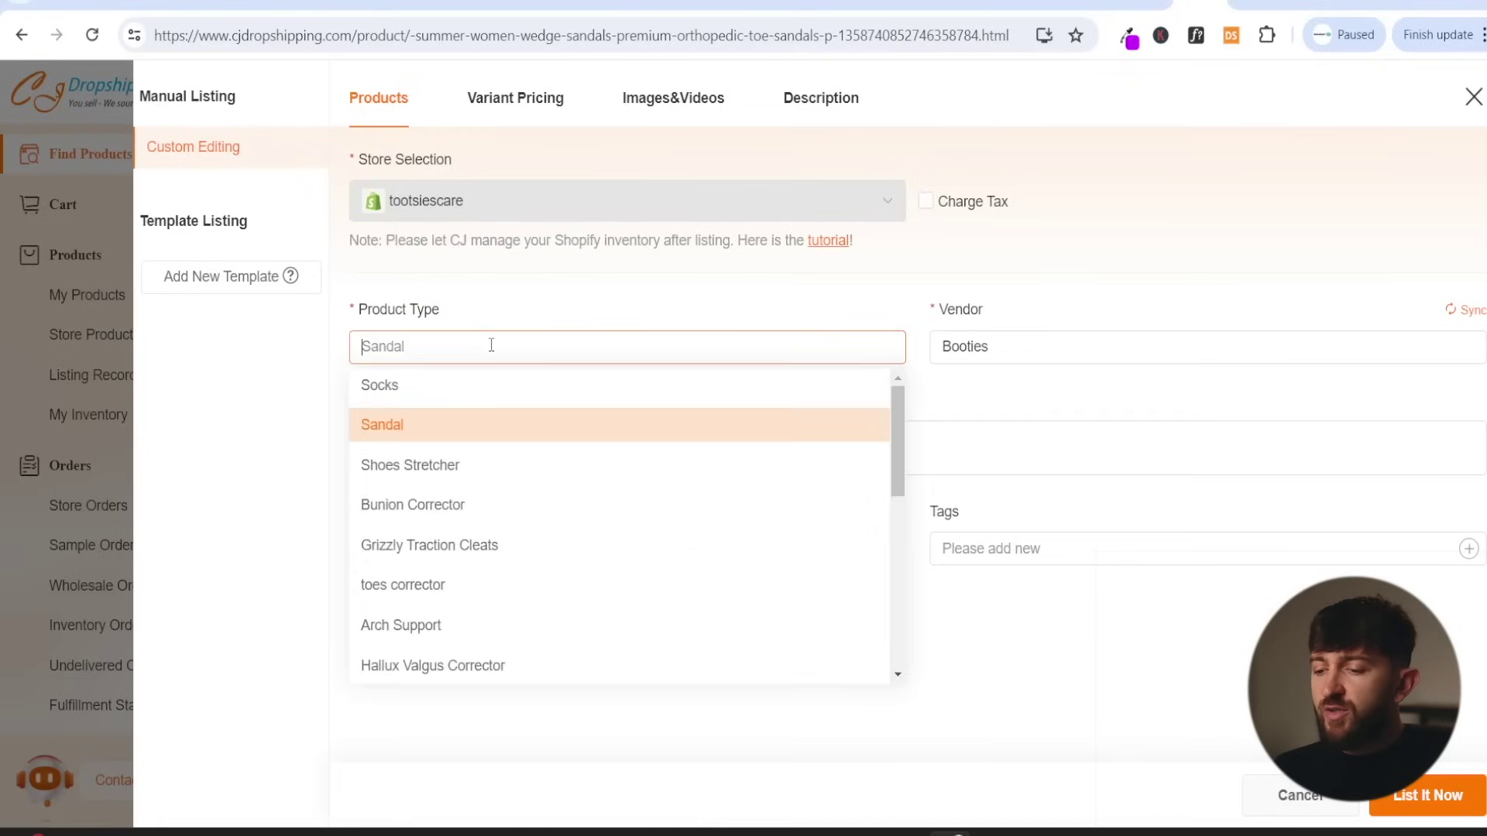
click(880, 322)
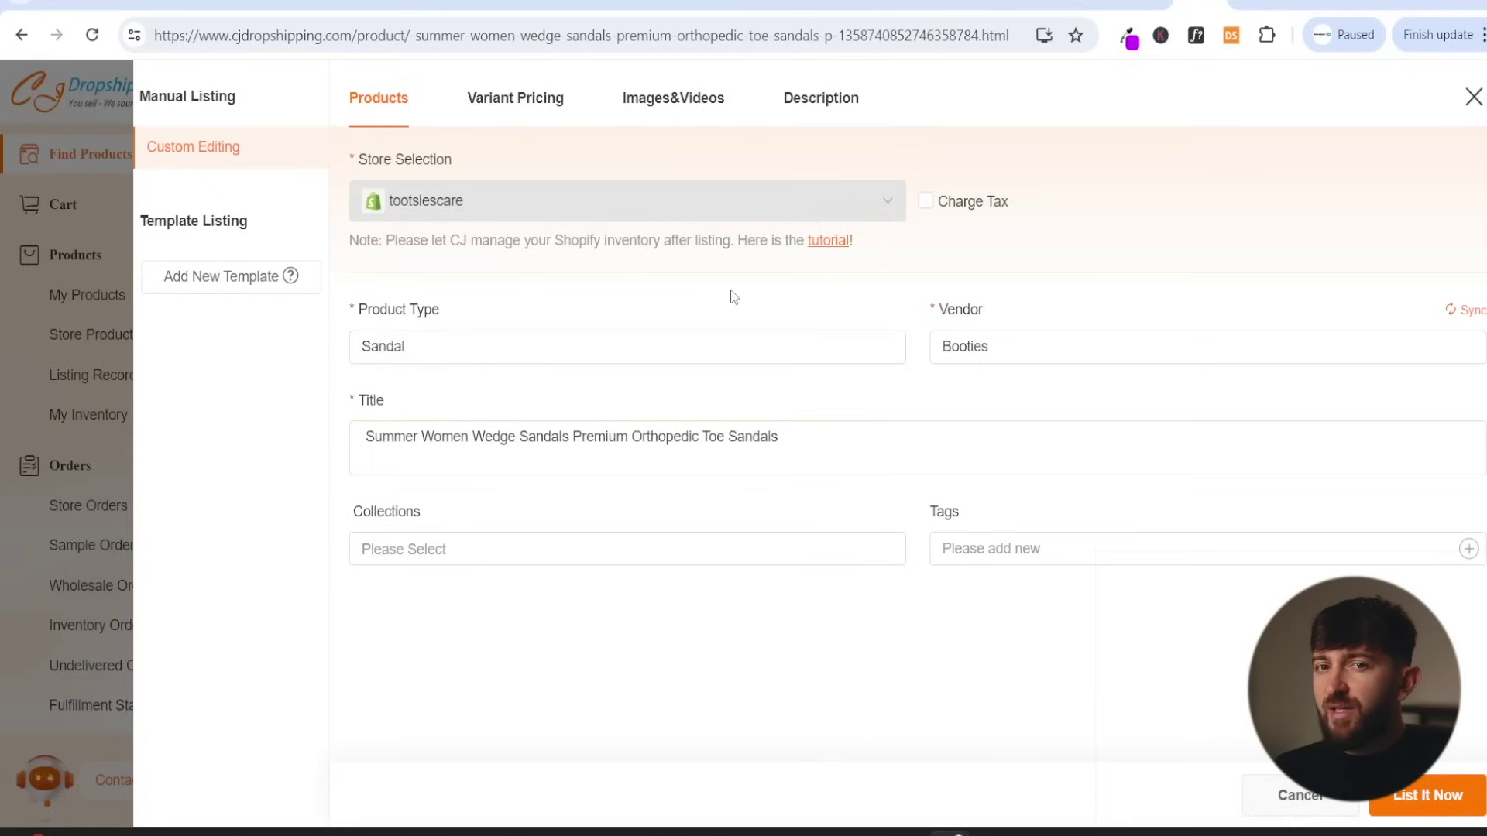
click(609, 446)
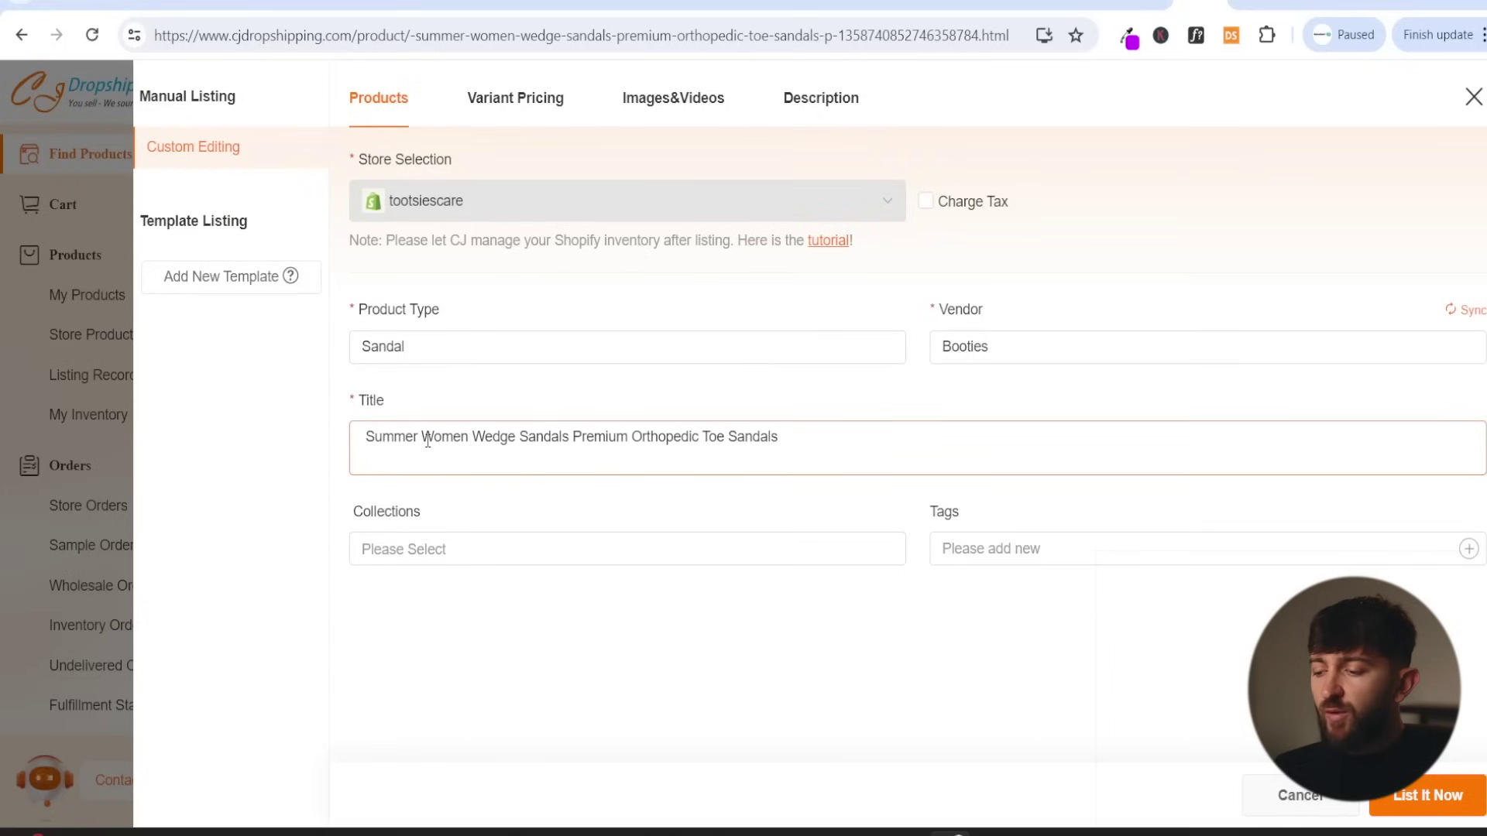
drag(792, 436, 360, 436)
click(517, 436)
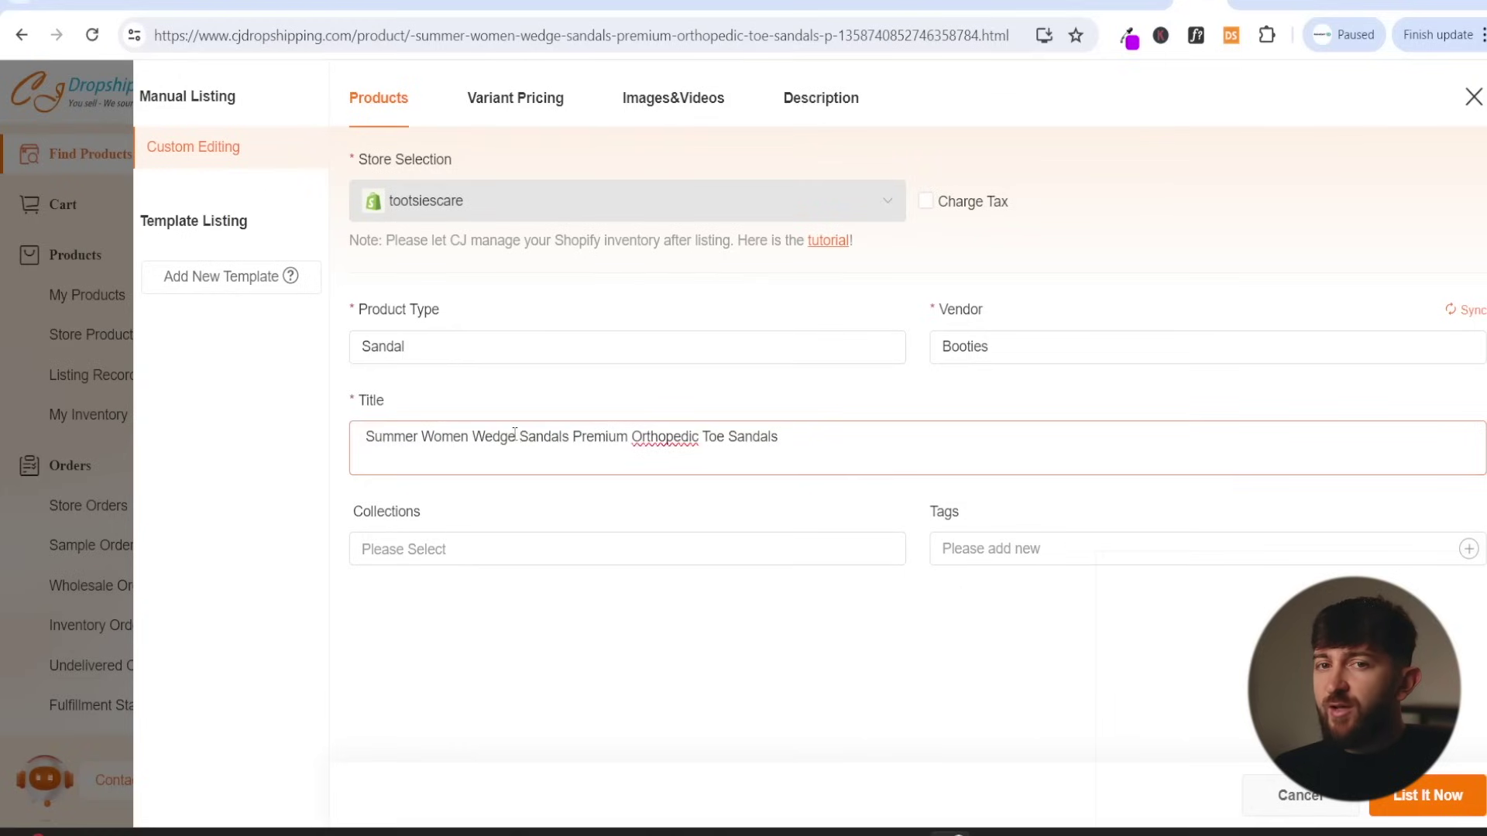
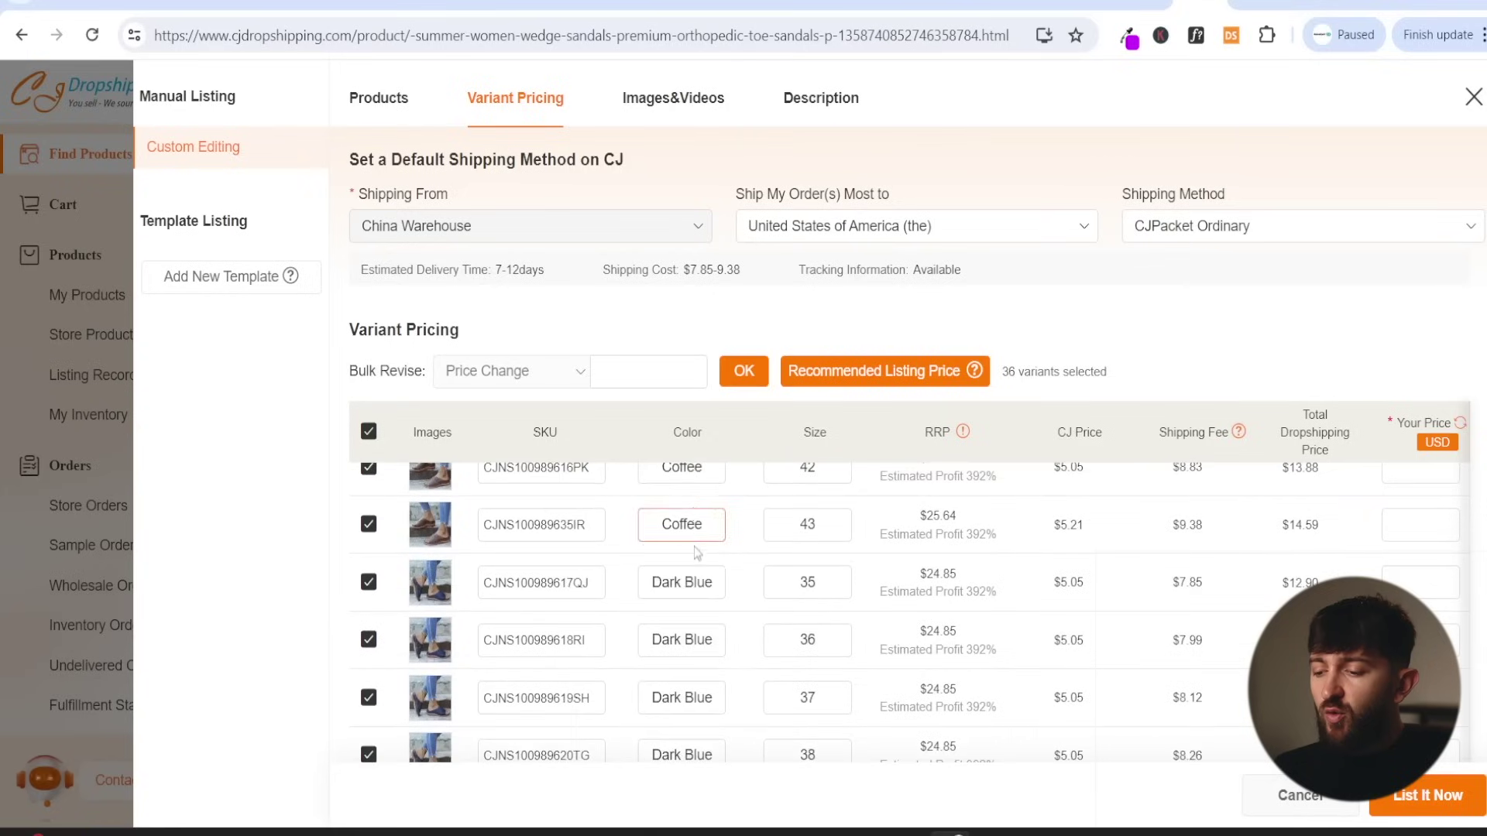
- Review the color and size variants with their product and shipping costs across the whole variant pricing table
scroll(693, 526, down, 1)
scroll(694, 542, down, 5)
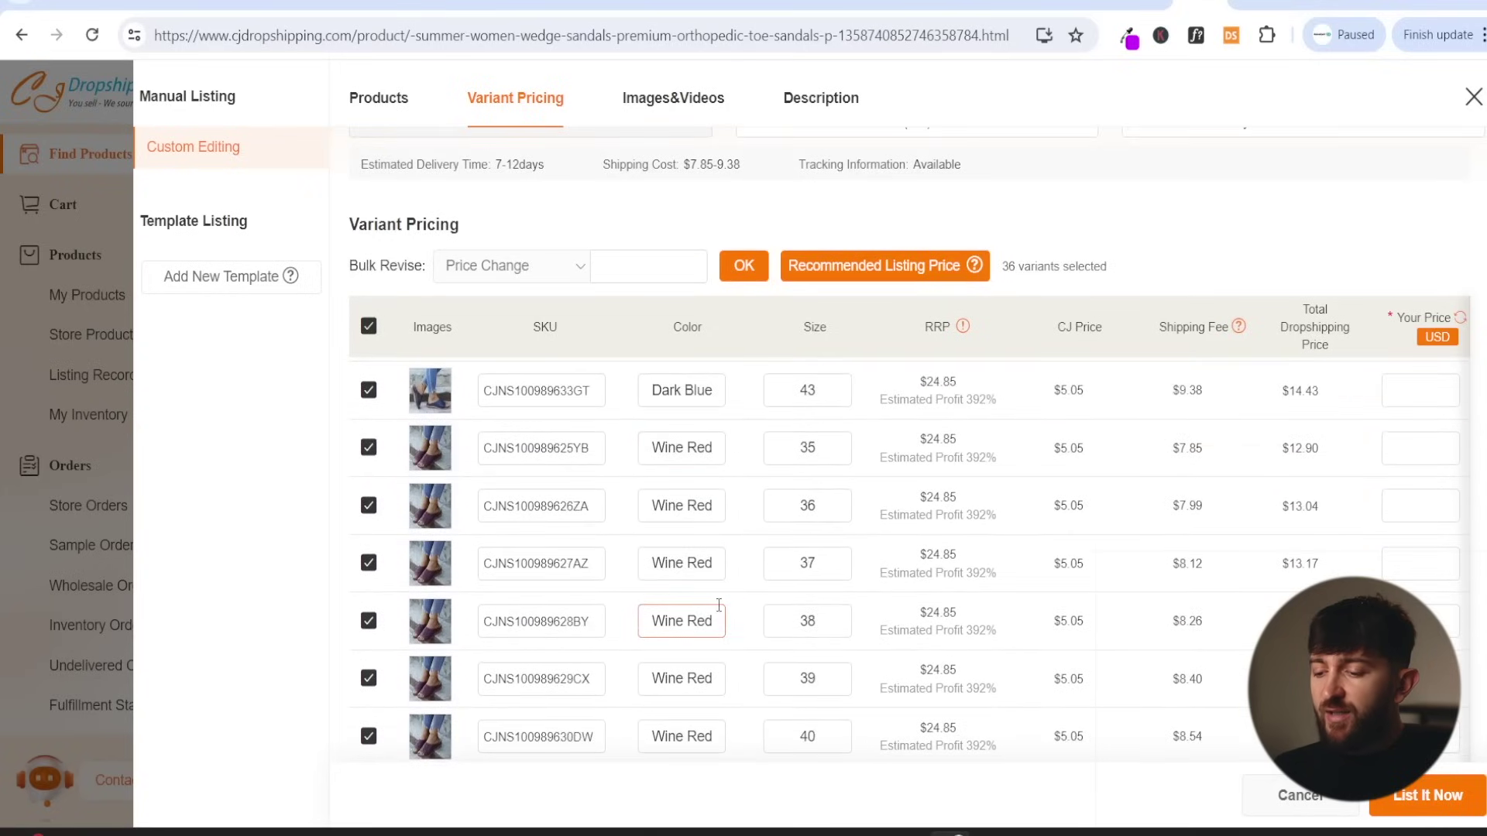
scroll(718, 605, down, 3)
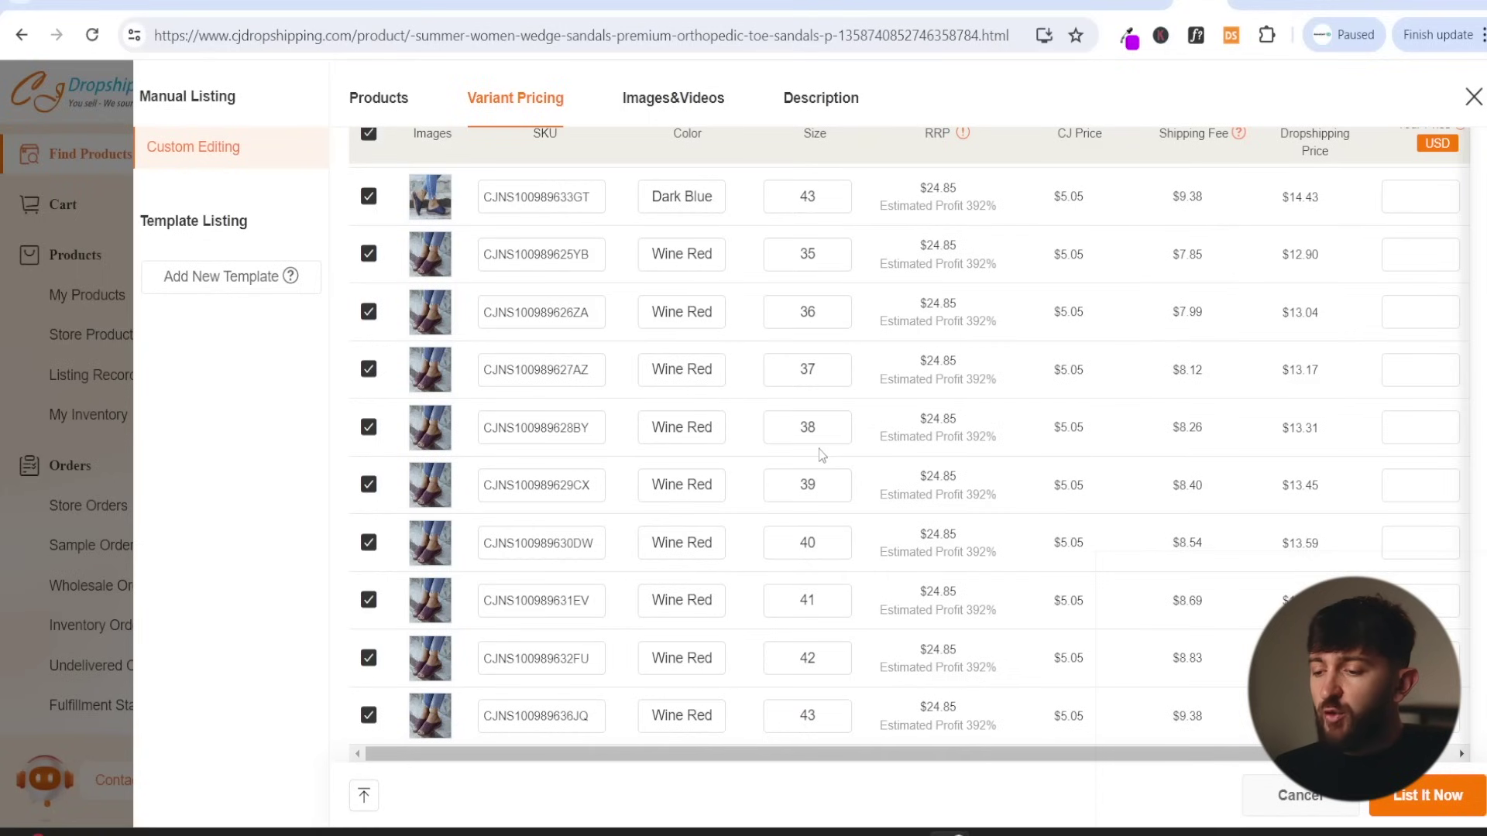
scroll(822, 402, up, 6)
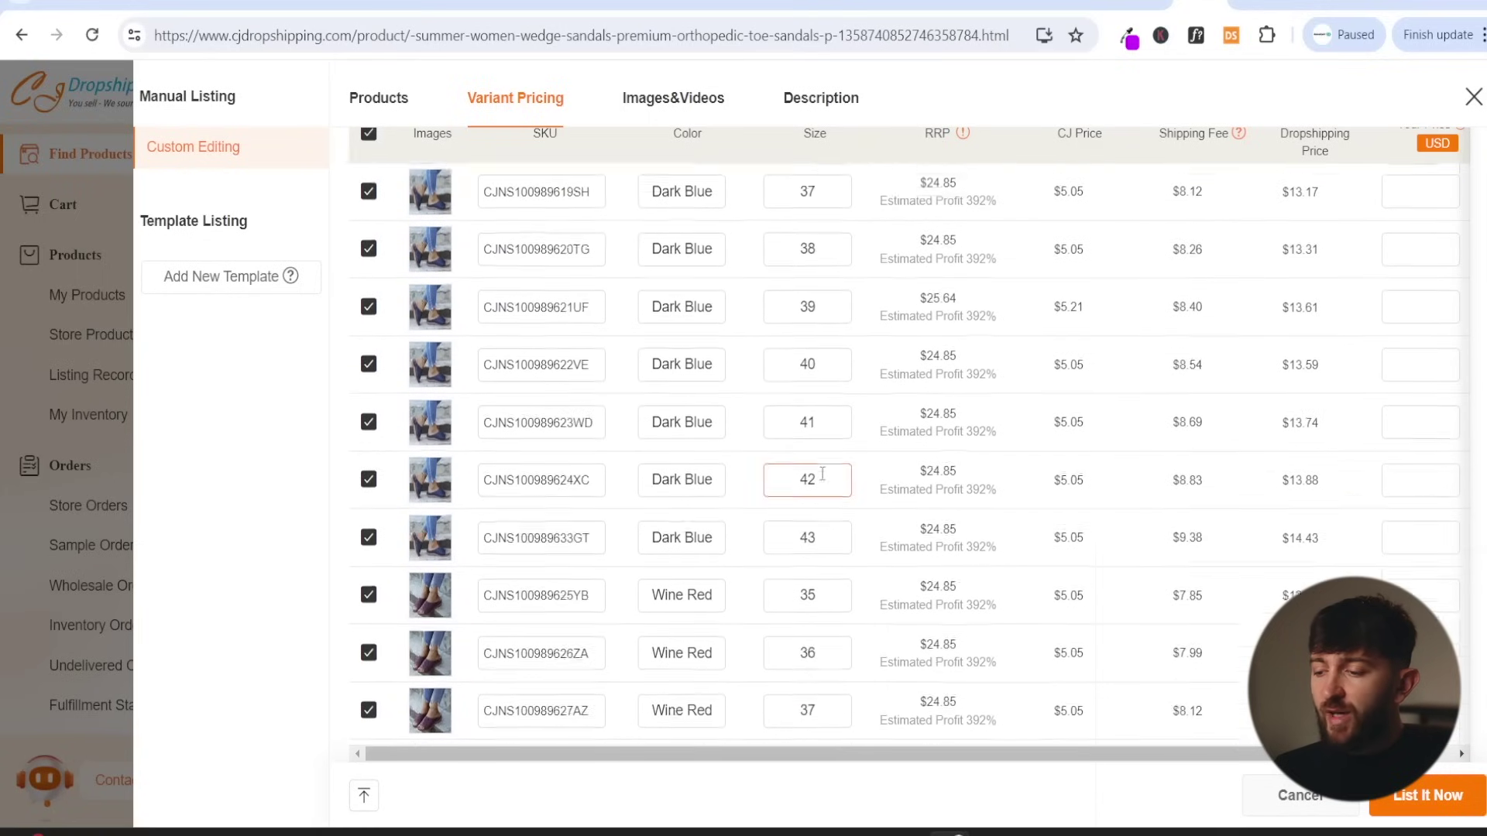
scroll(822, 398, up, 15)
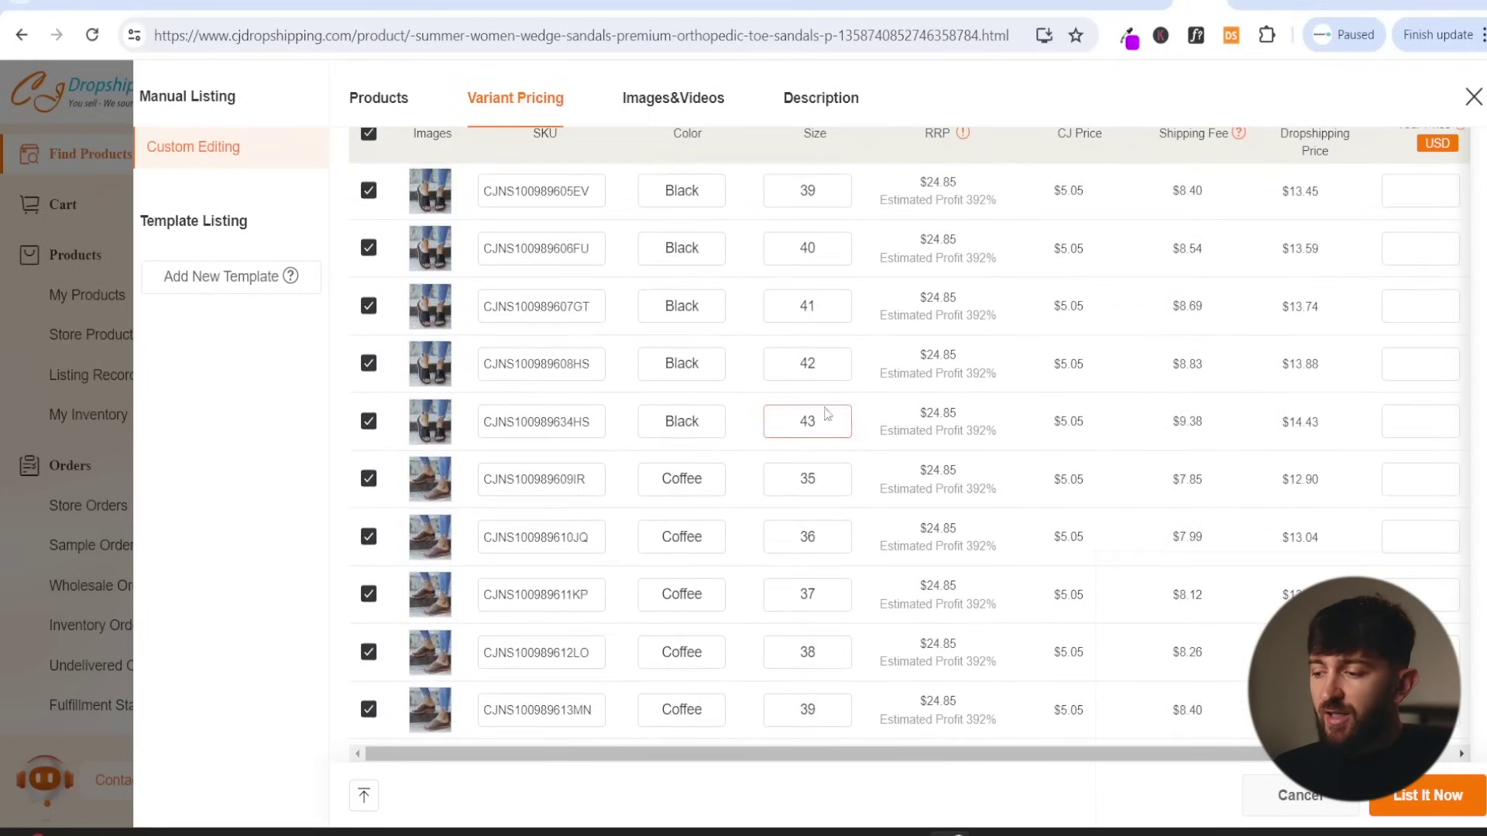
scroll(836, 405, up, 4)
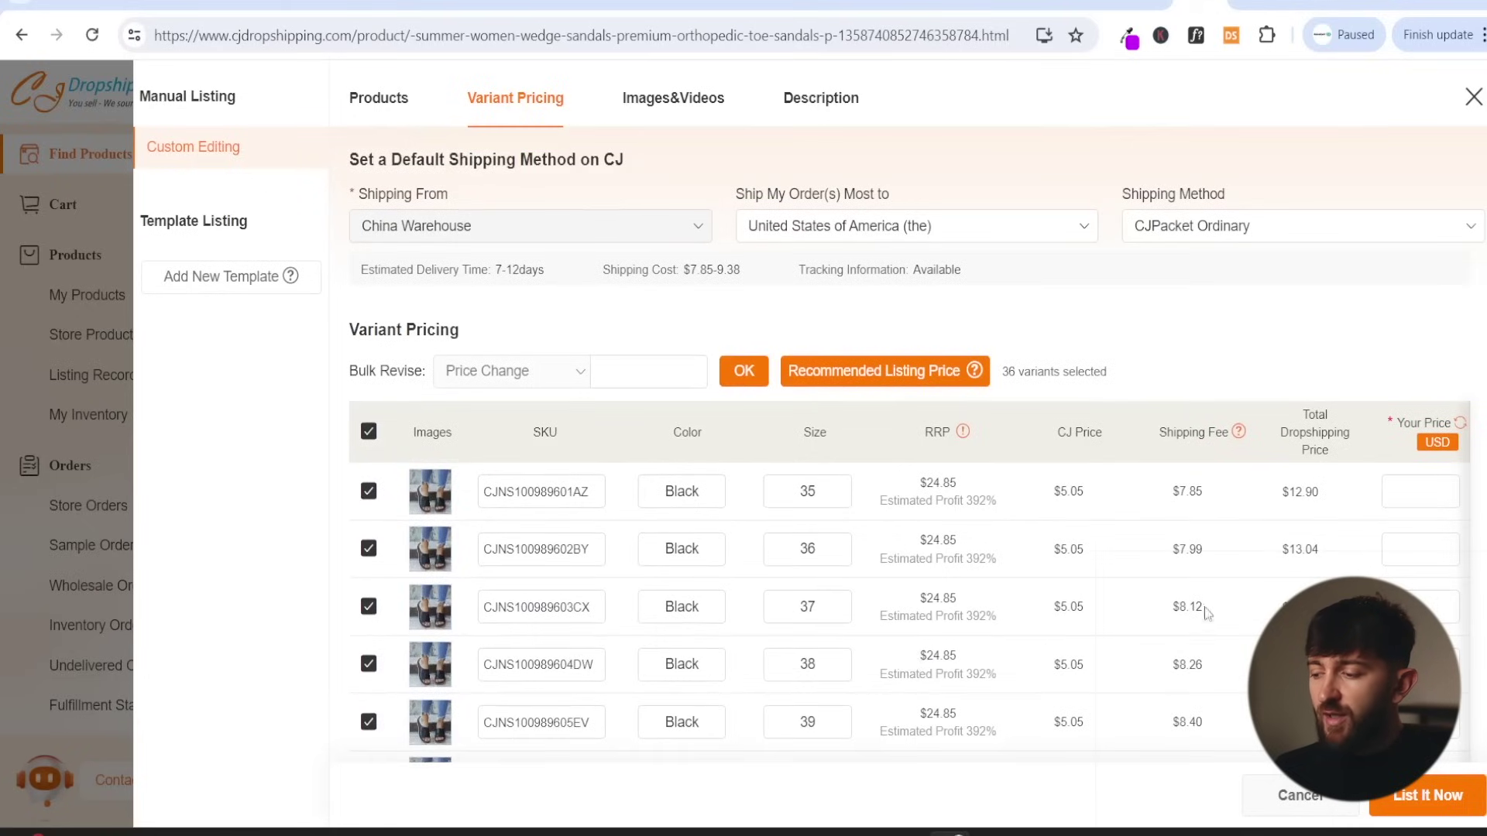
- Bulk-set the selling price of all sandal variants to 39.99 USD and check it down the pricing table
click(1413, 499)
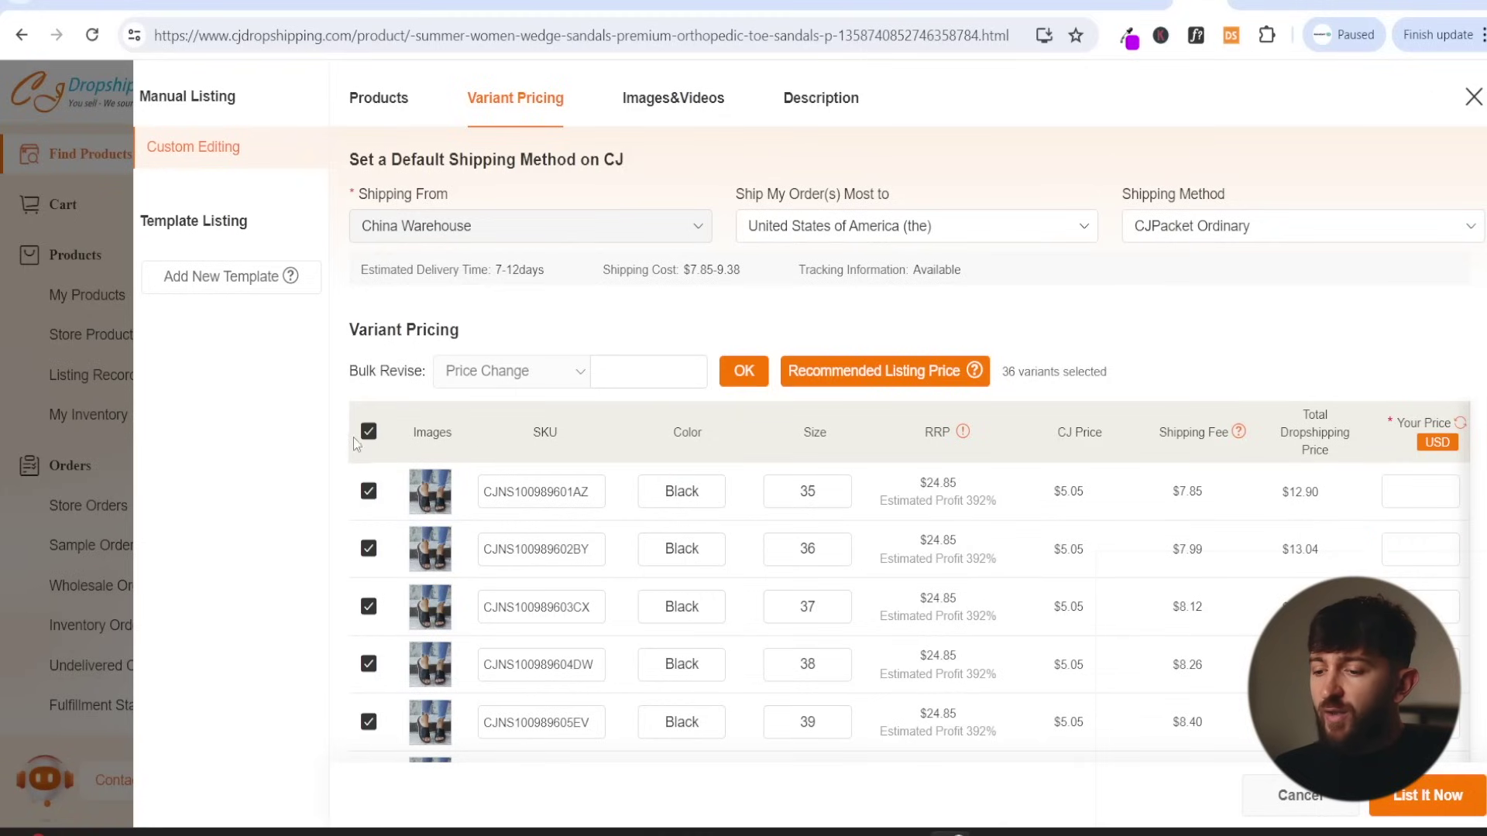
click(372, 433)
click(368, 432)
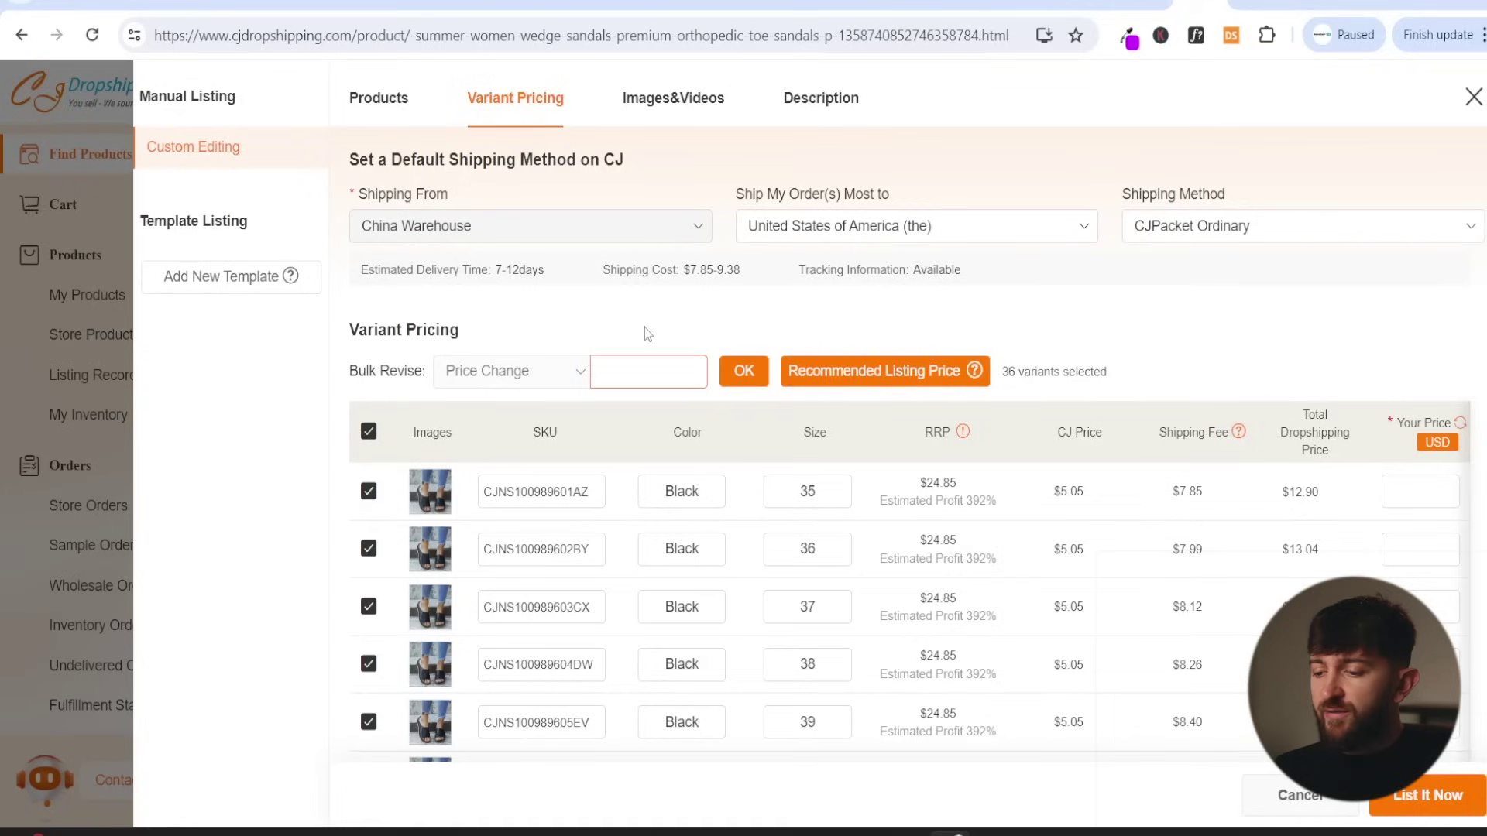
text(39.99)
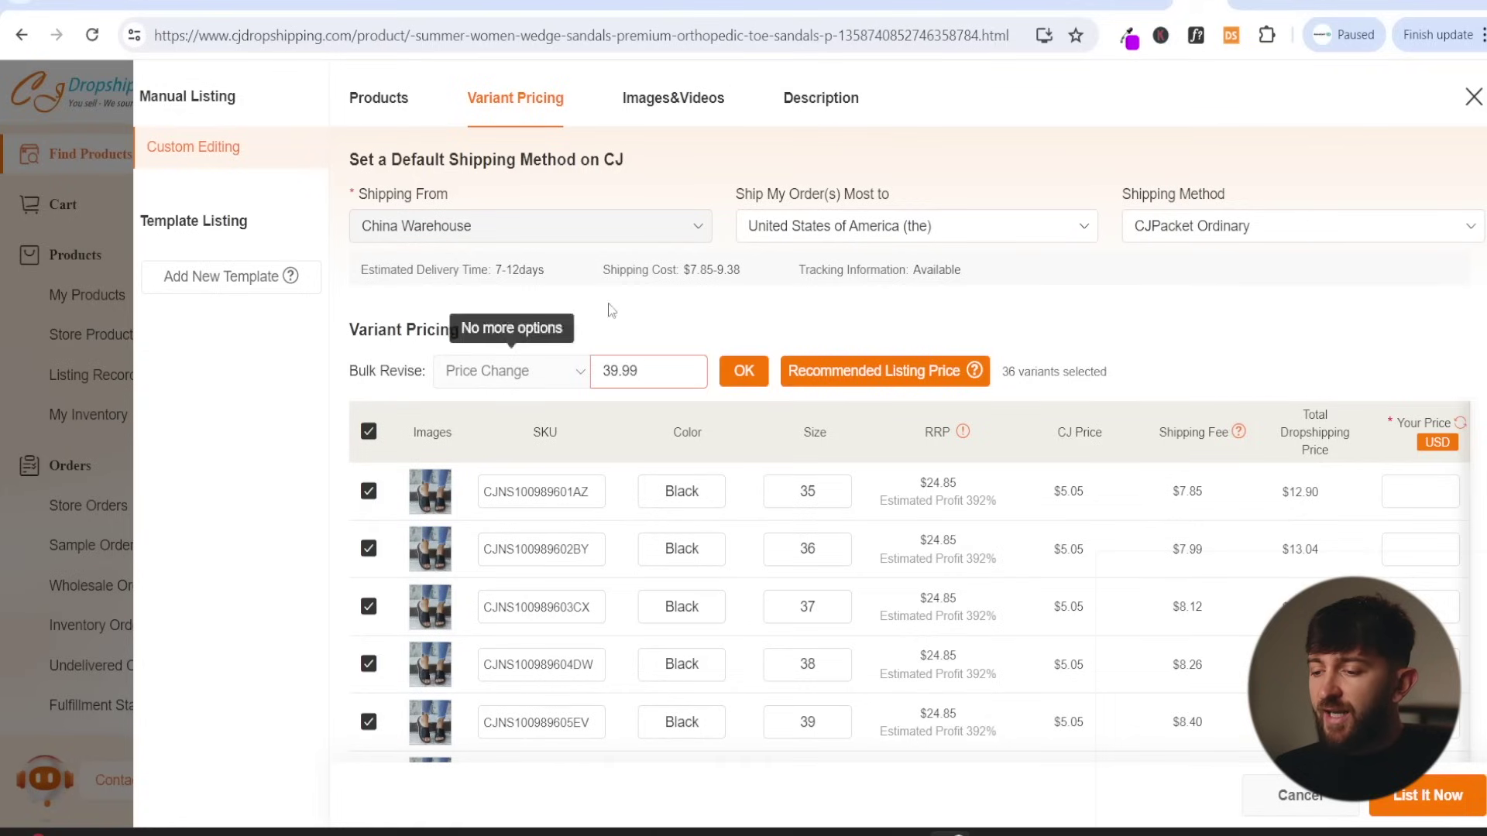
click(743, 372)
scroll(891, 612, down, 1)
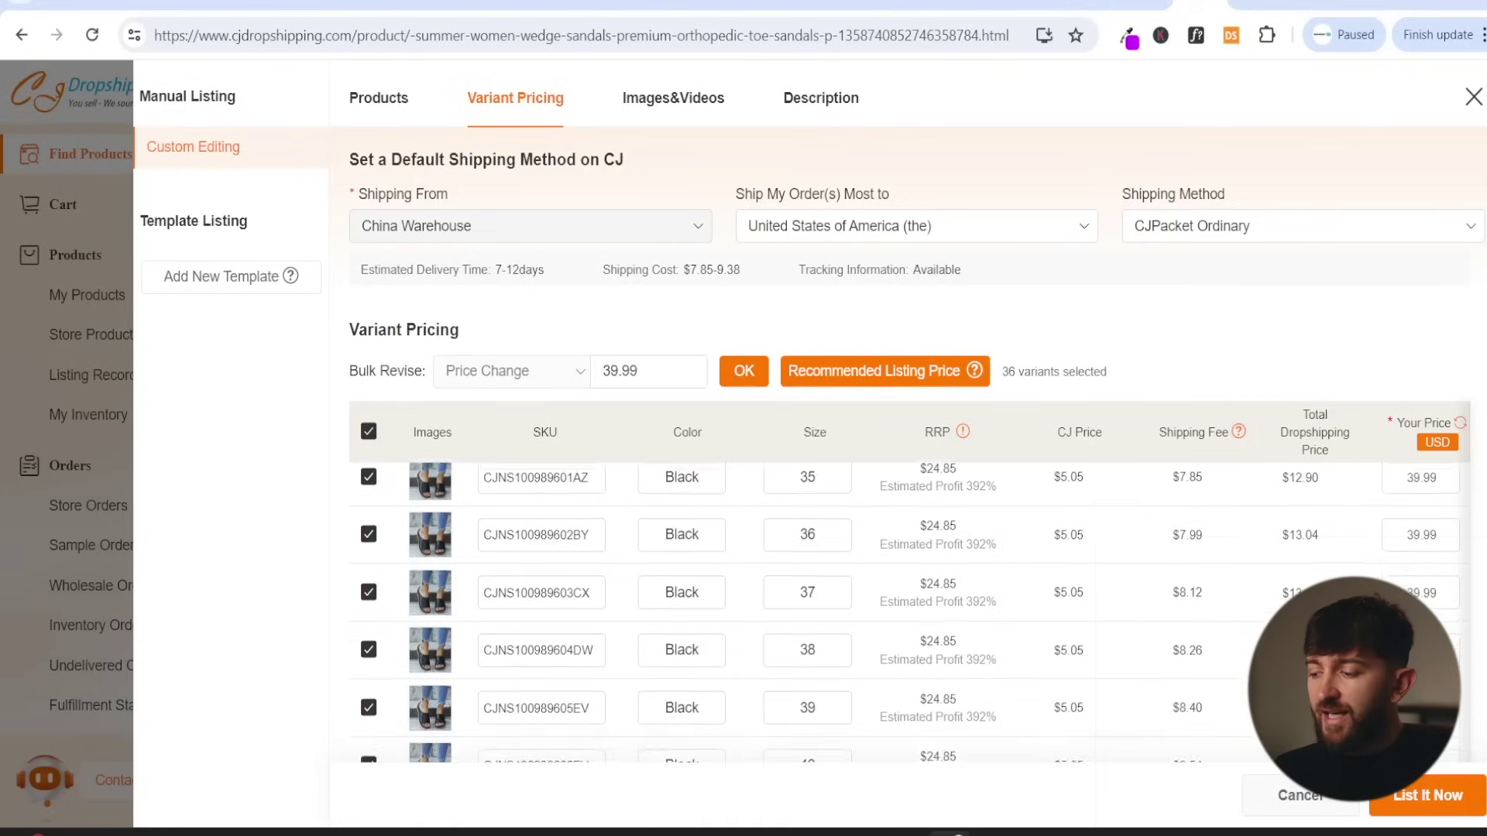
scroll(890, 612, down, 8)
scroll(890, 612, up, 8)
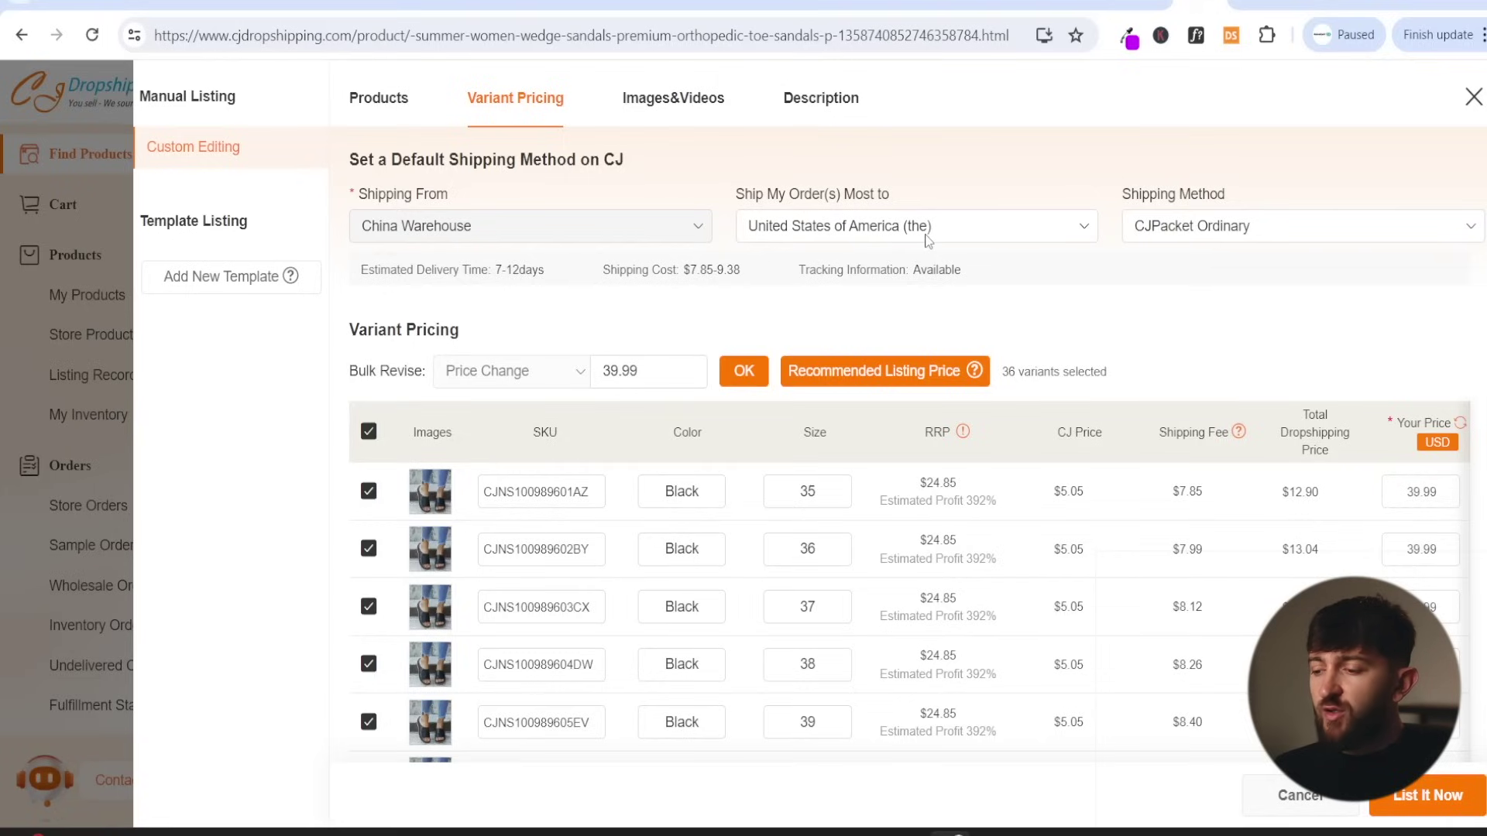
- Examine the available shipping methods for orders to the United States, keeping CJPacket Ordinary selected
click(1281, 233)
click(1268, 234)
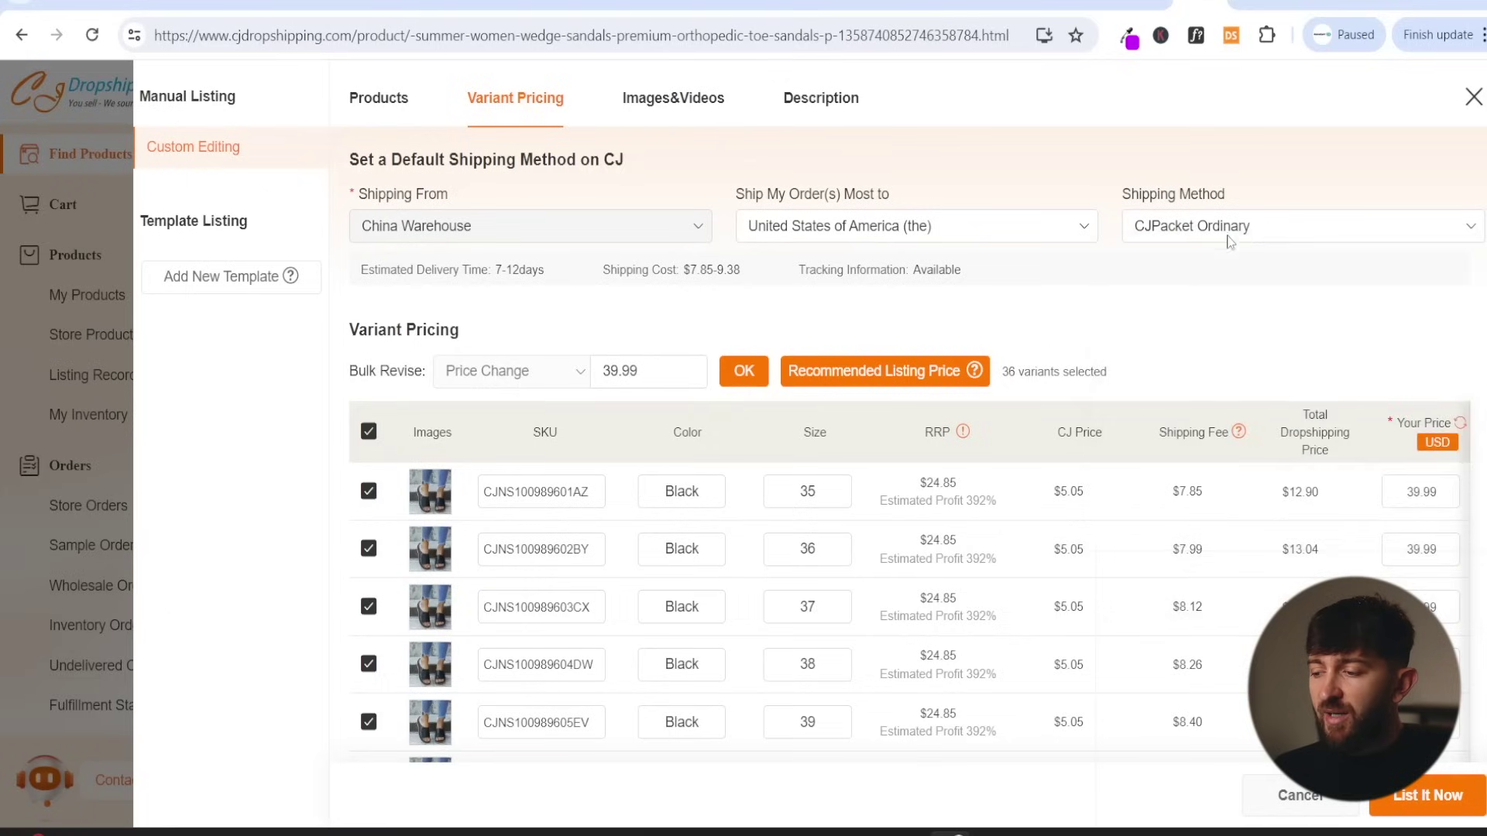
click(1247, 234)
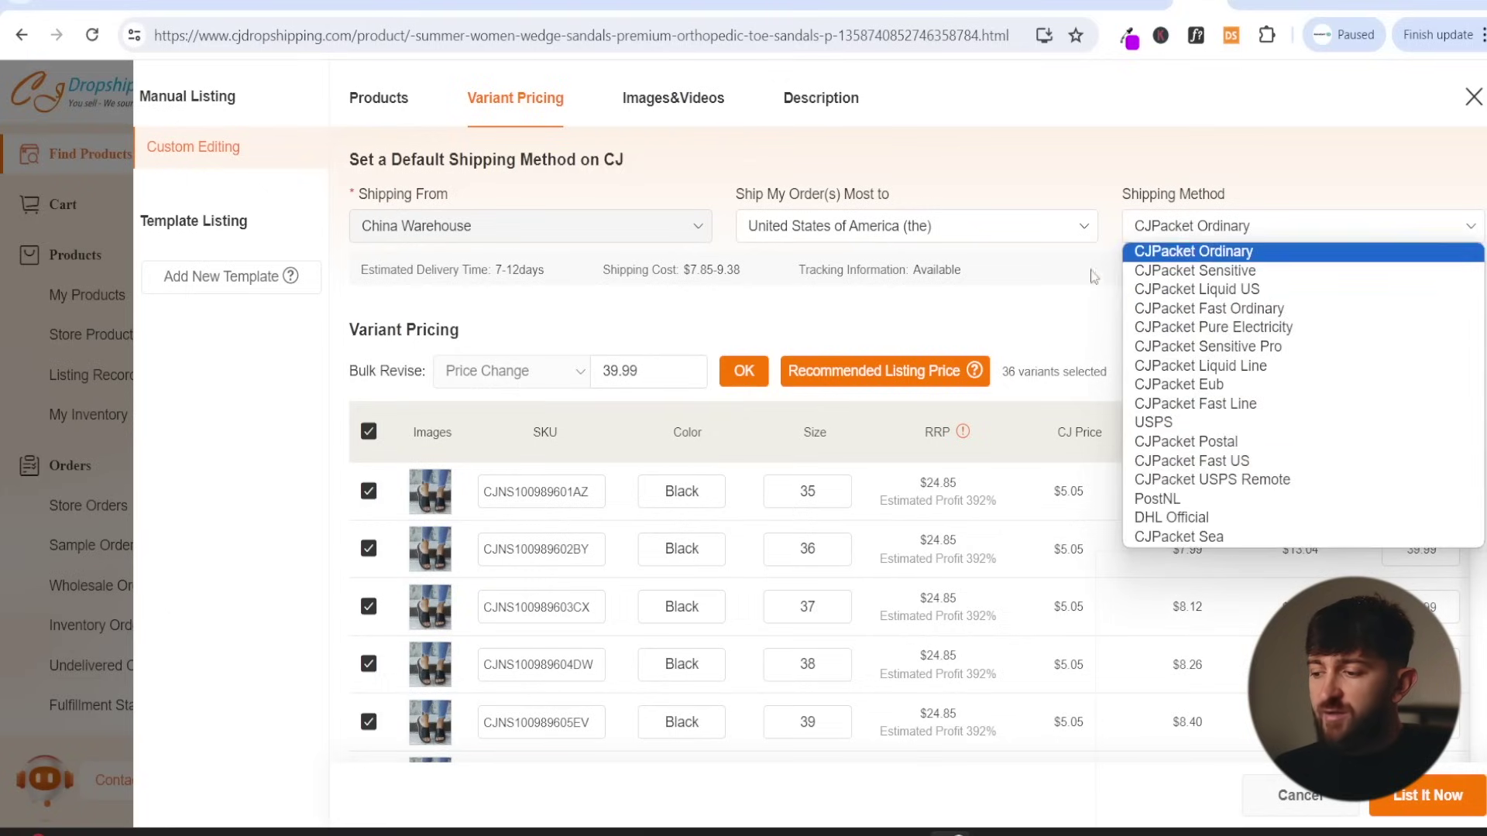
click(1063, 302)
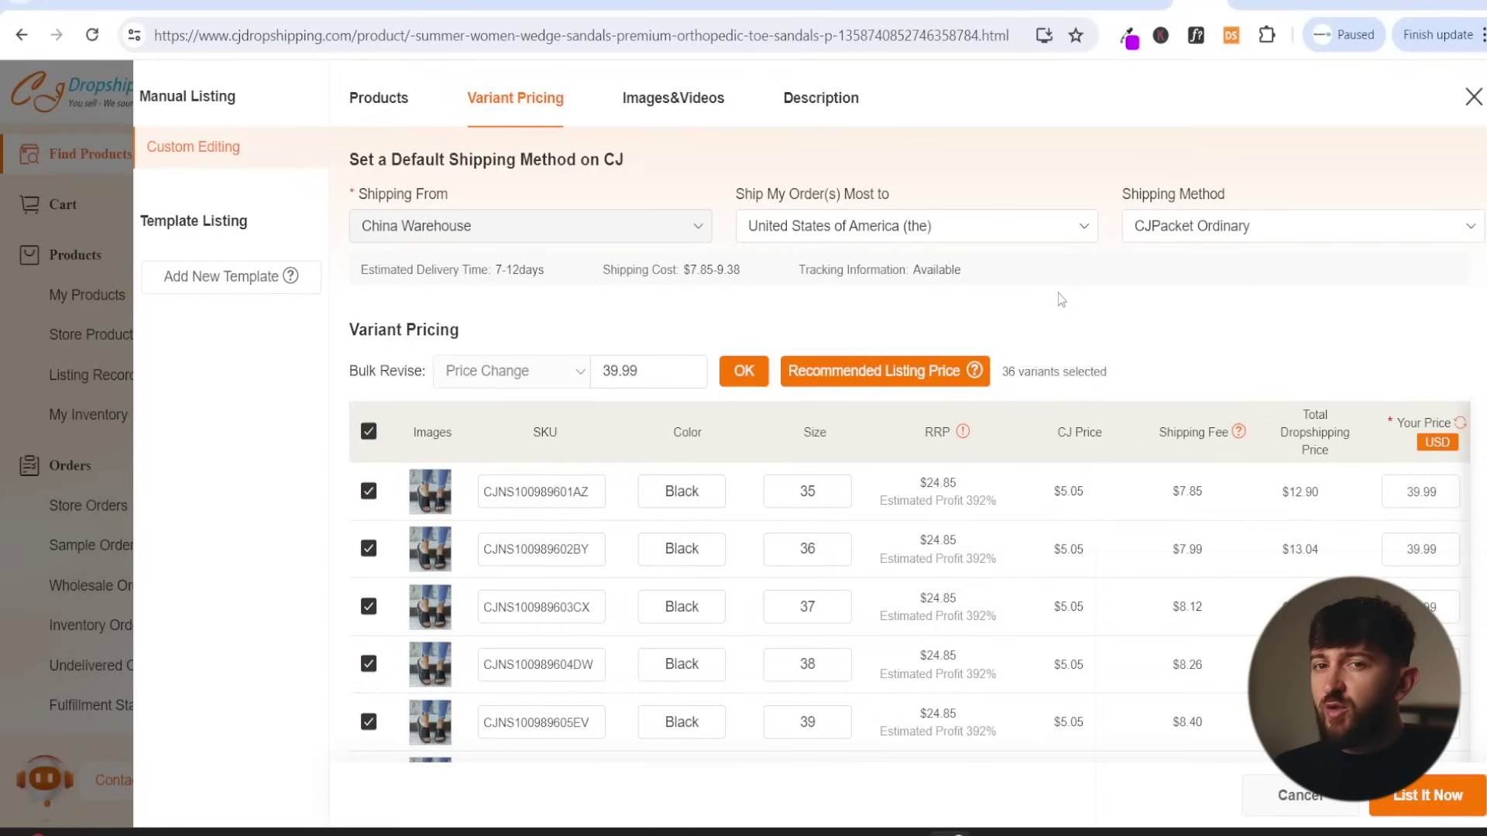
click(1248, 231)
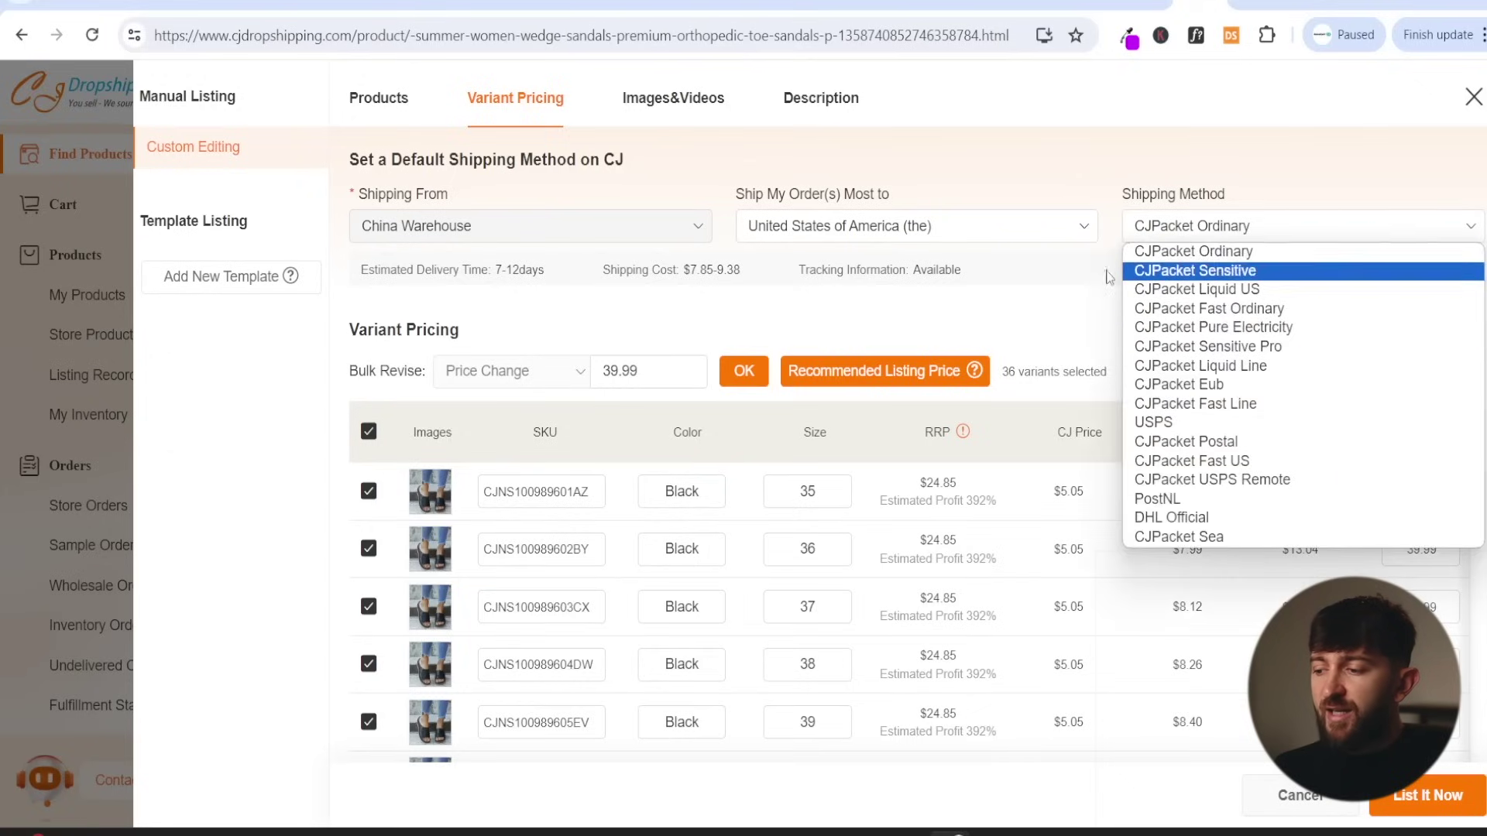
click(1094, 299)
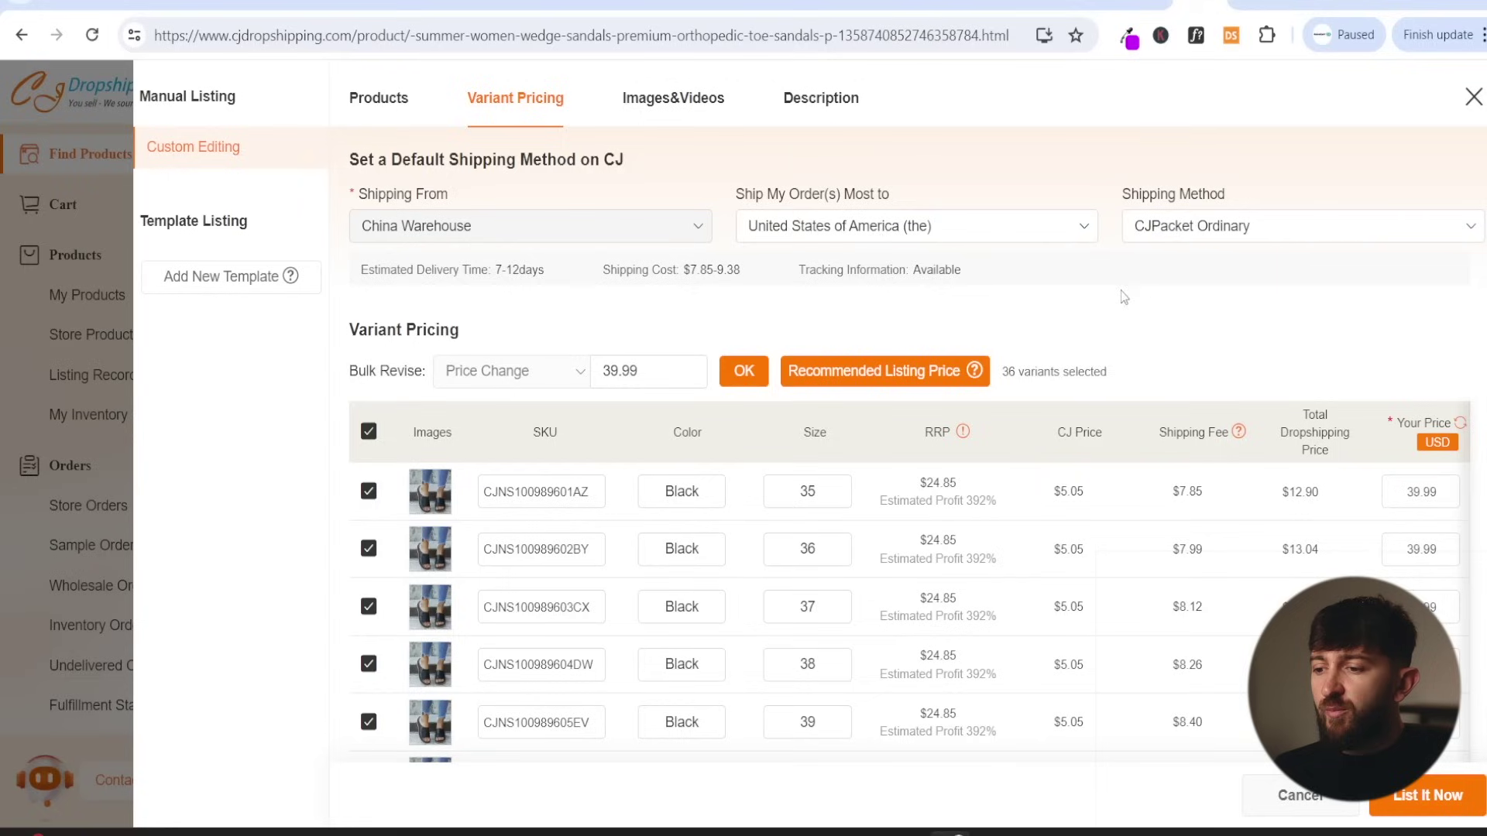
- Check the listing's images and description, and publish the sandals to the store
click(681, 116)
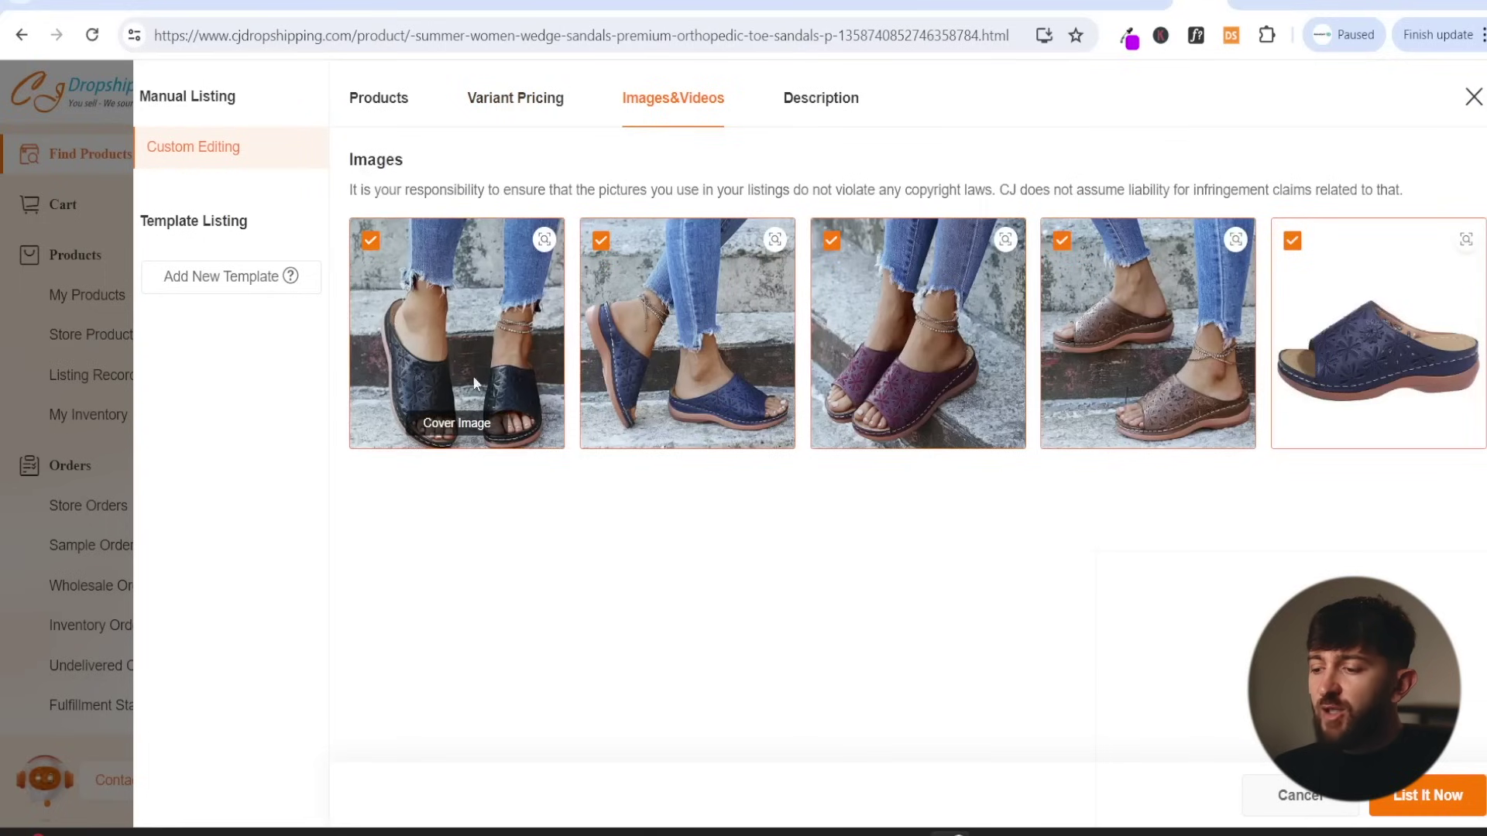
mouse_move(1188, 444)
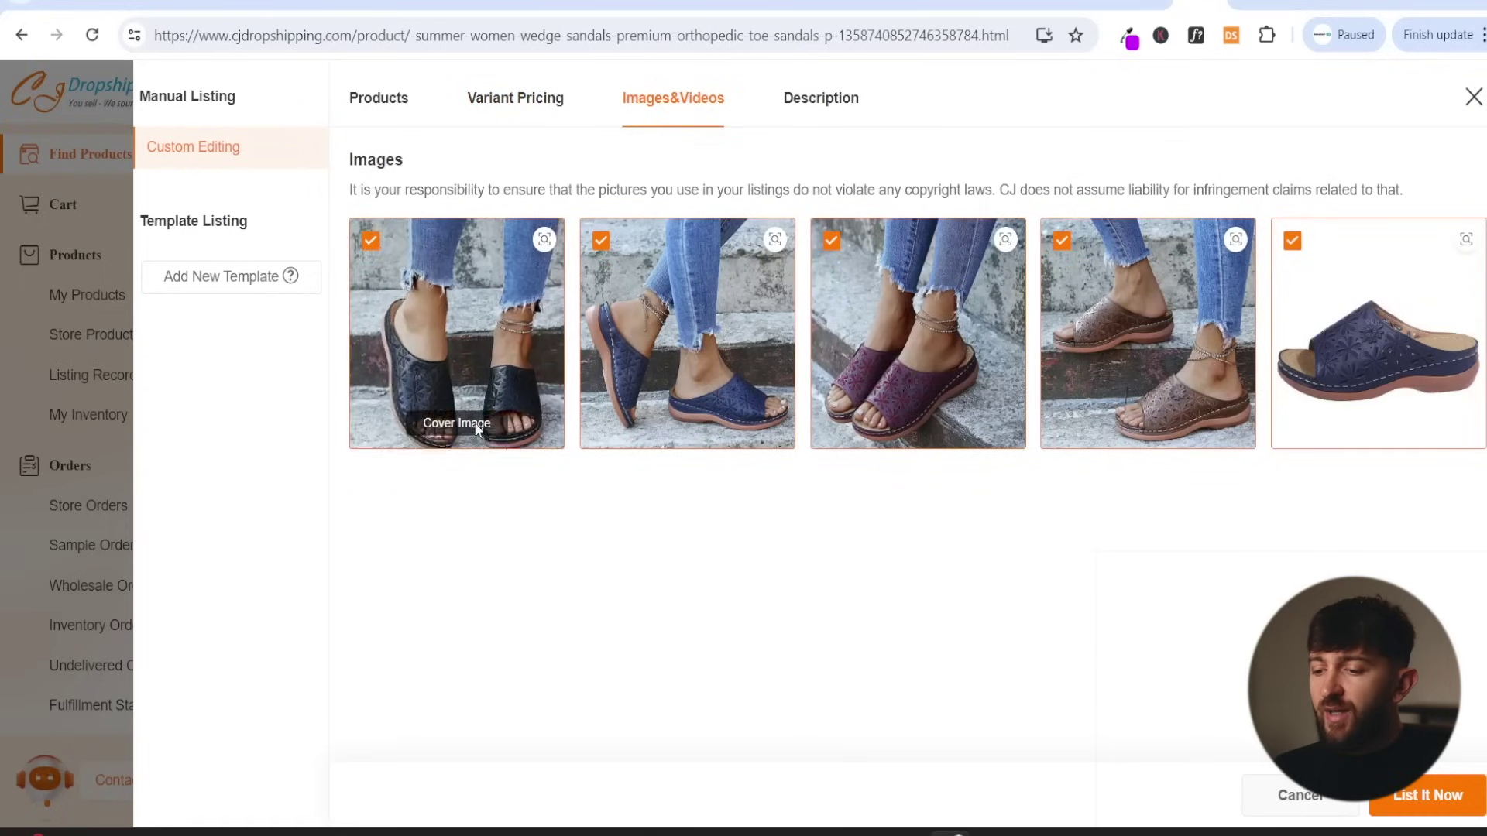
mouse_move(639, 444)
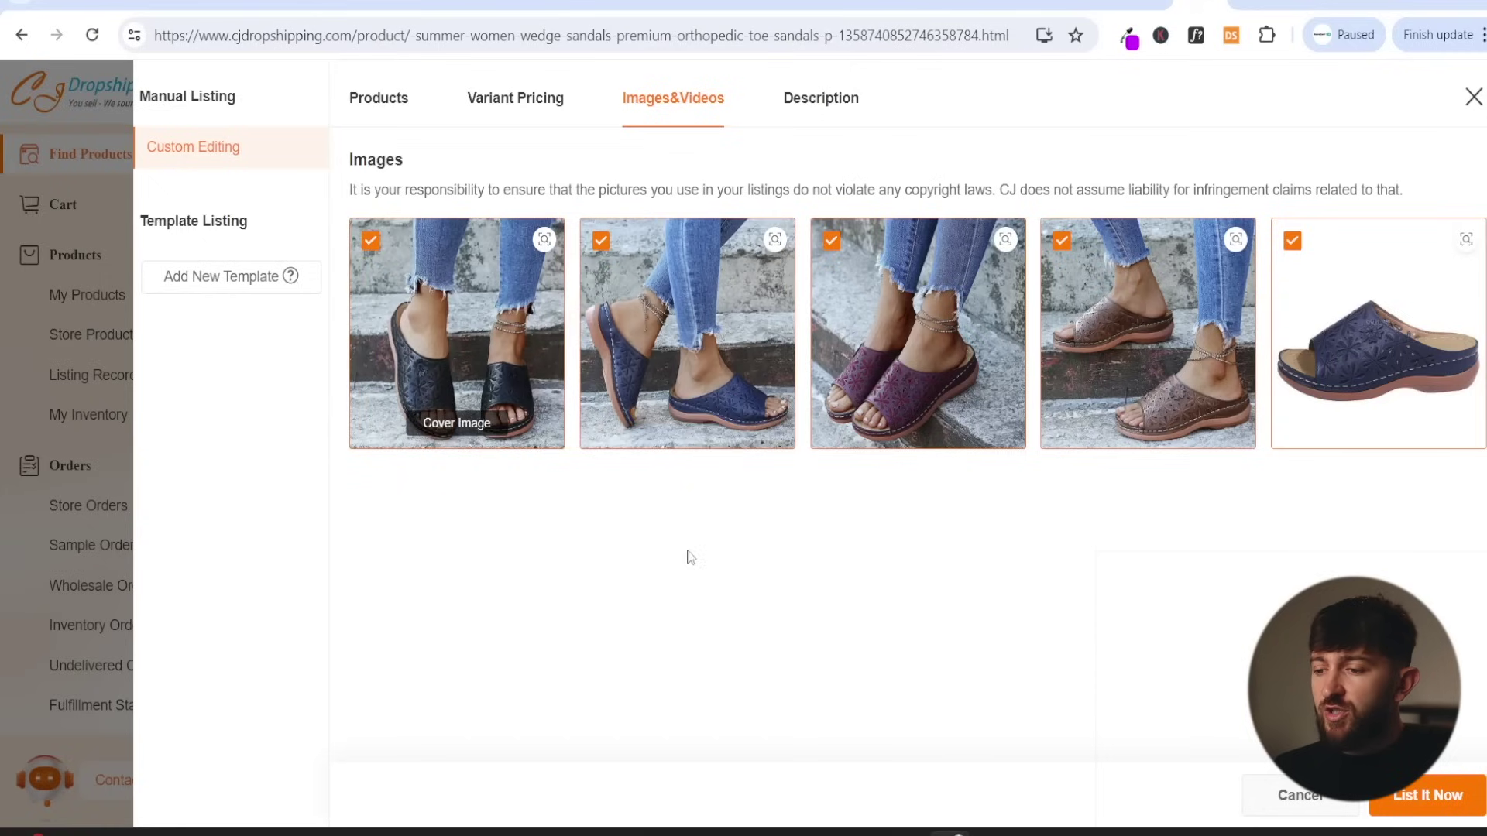
click(815, 116)
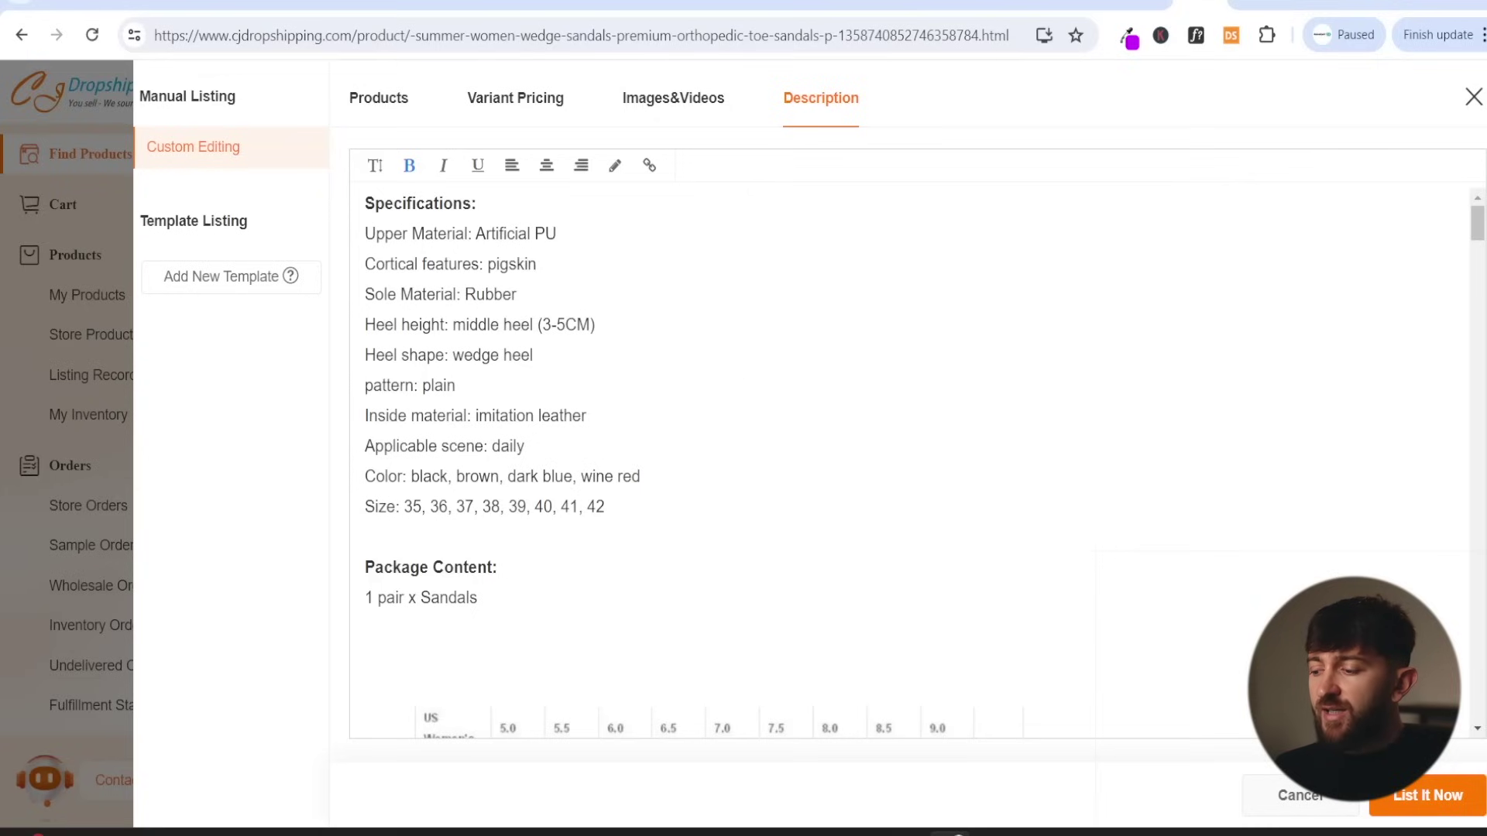
click(1428, 801)
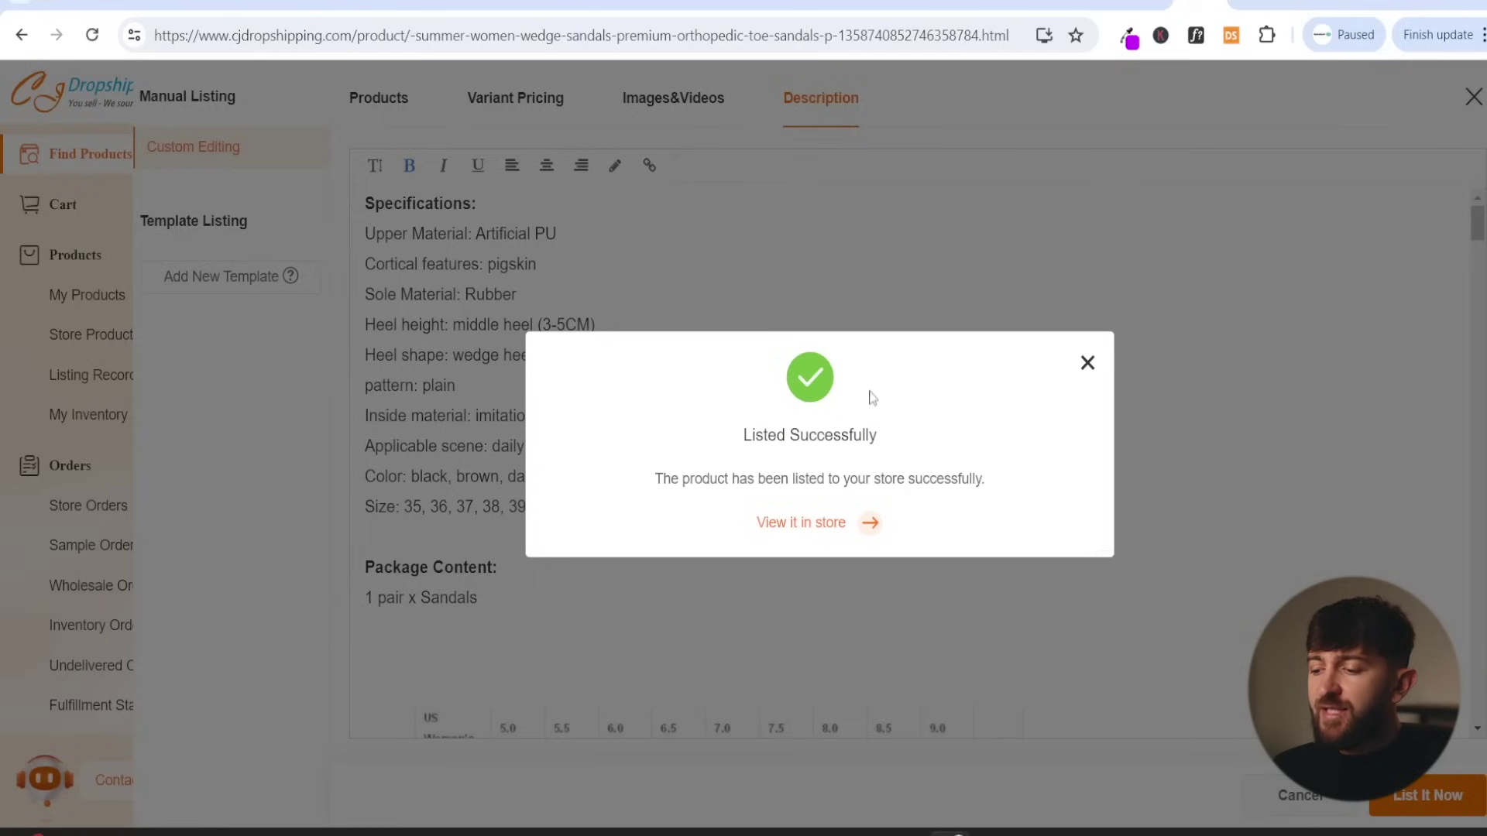
- View the listed sandals in the Shopify admin and examine the title, description, media and product organization
click(813, 528)
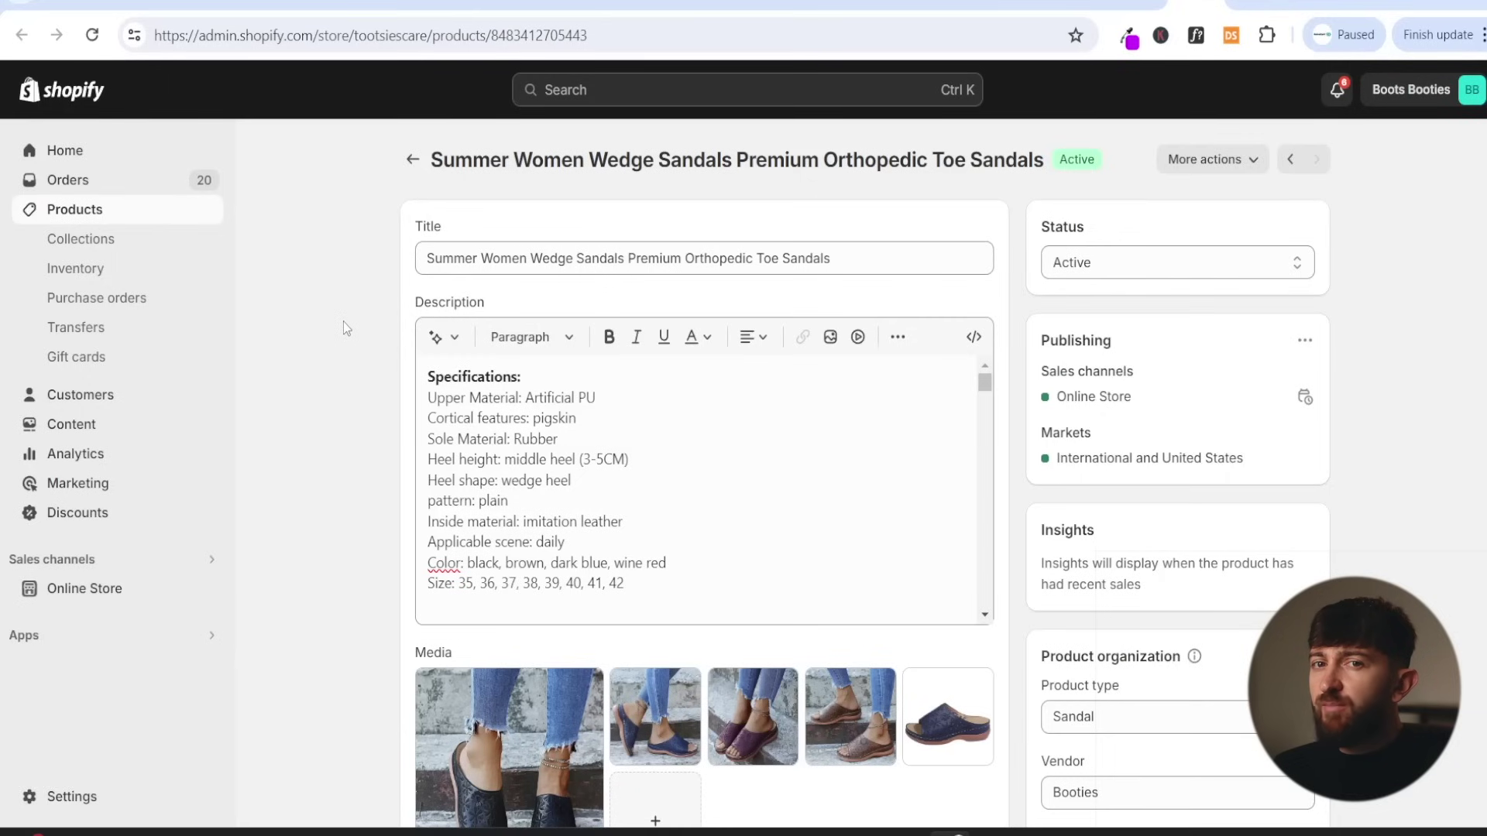
scroll(327, 356, down, 3)
scroll(327, 357, up, 1)
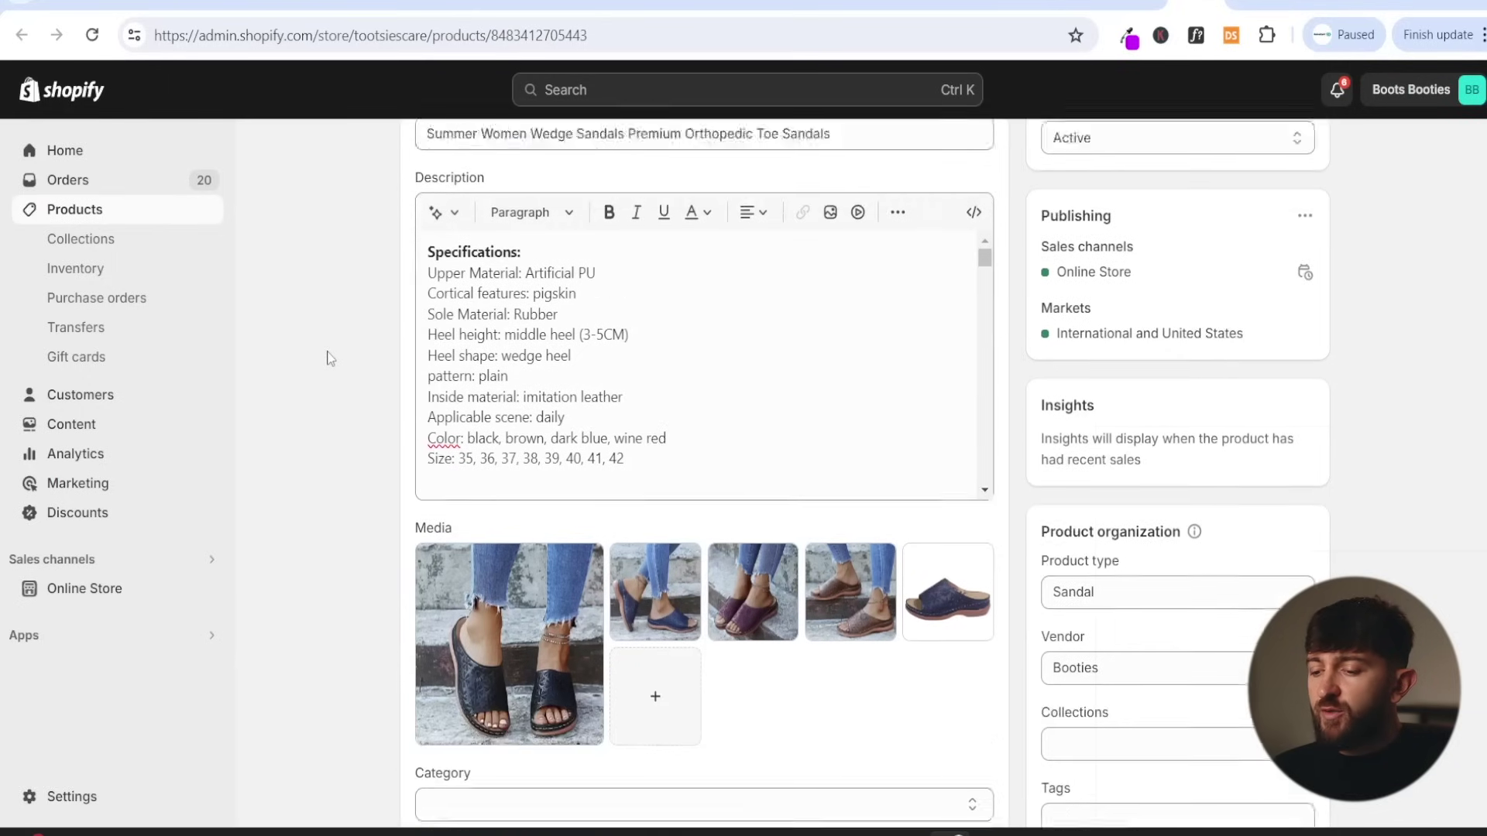
scroll(327, 358, up, 2)
click(464, 257)
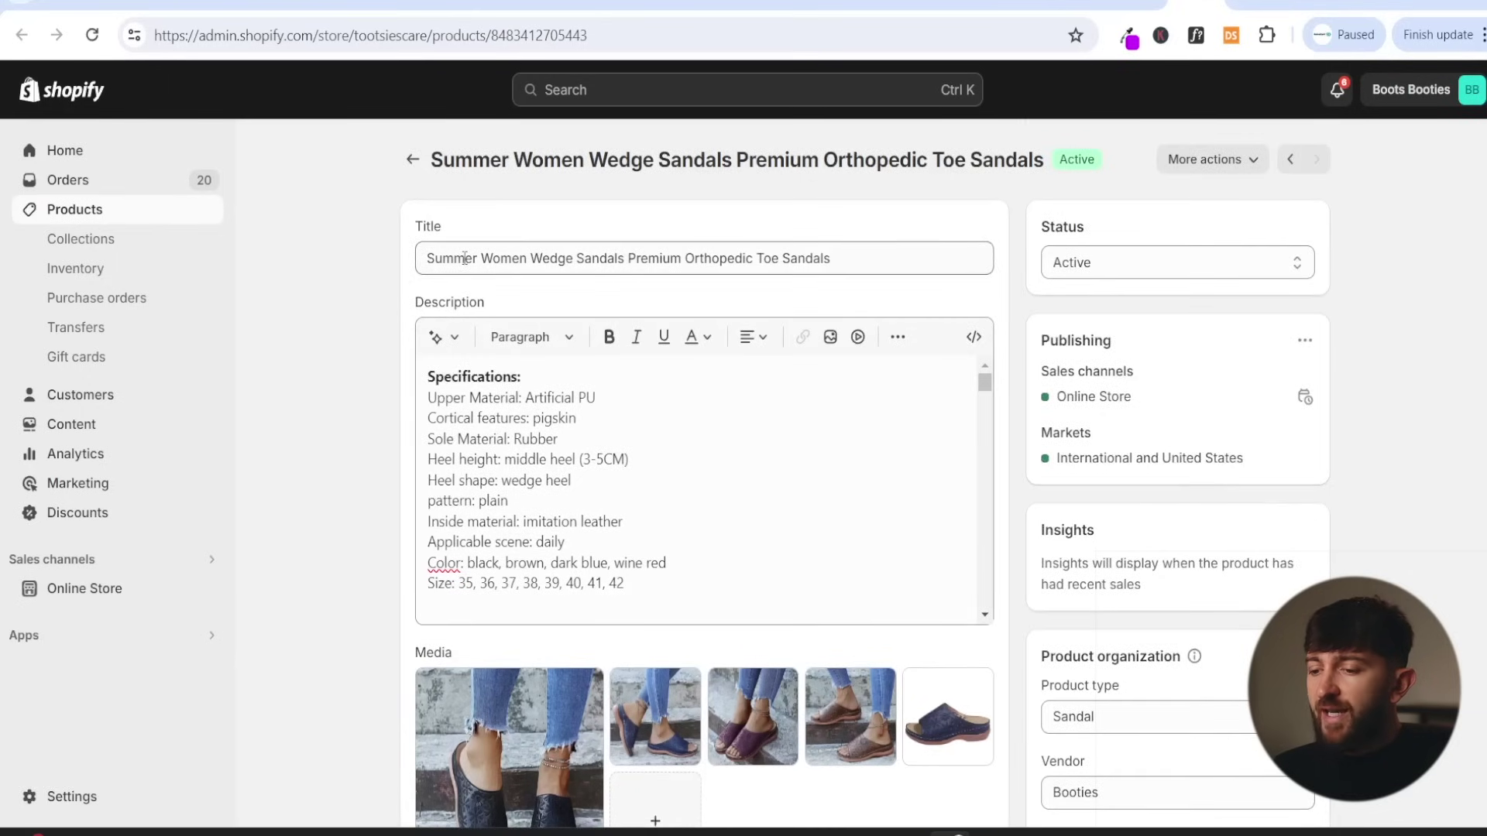
scroll(395, 465, down, 6)
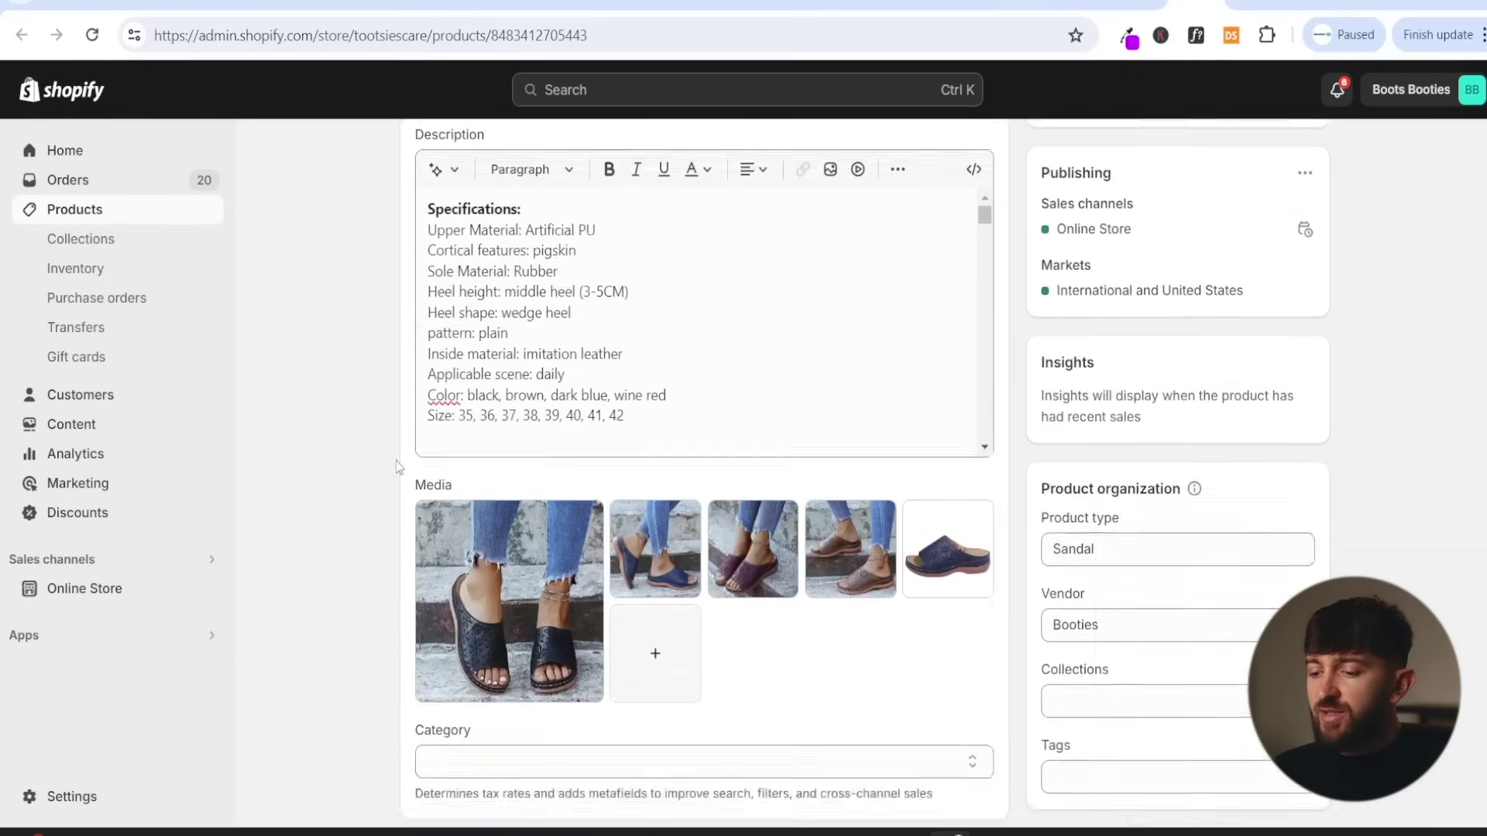
scroll(396, 462, down, 2)
scroll(397, 460, up, 8)
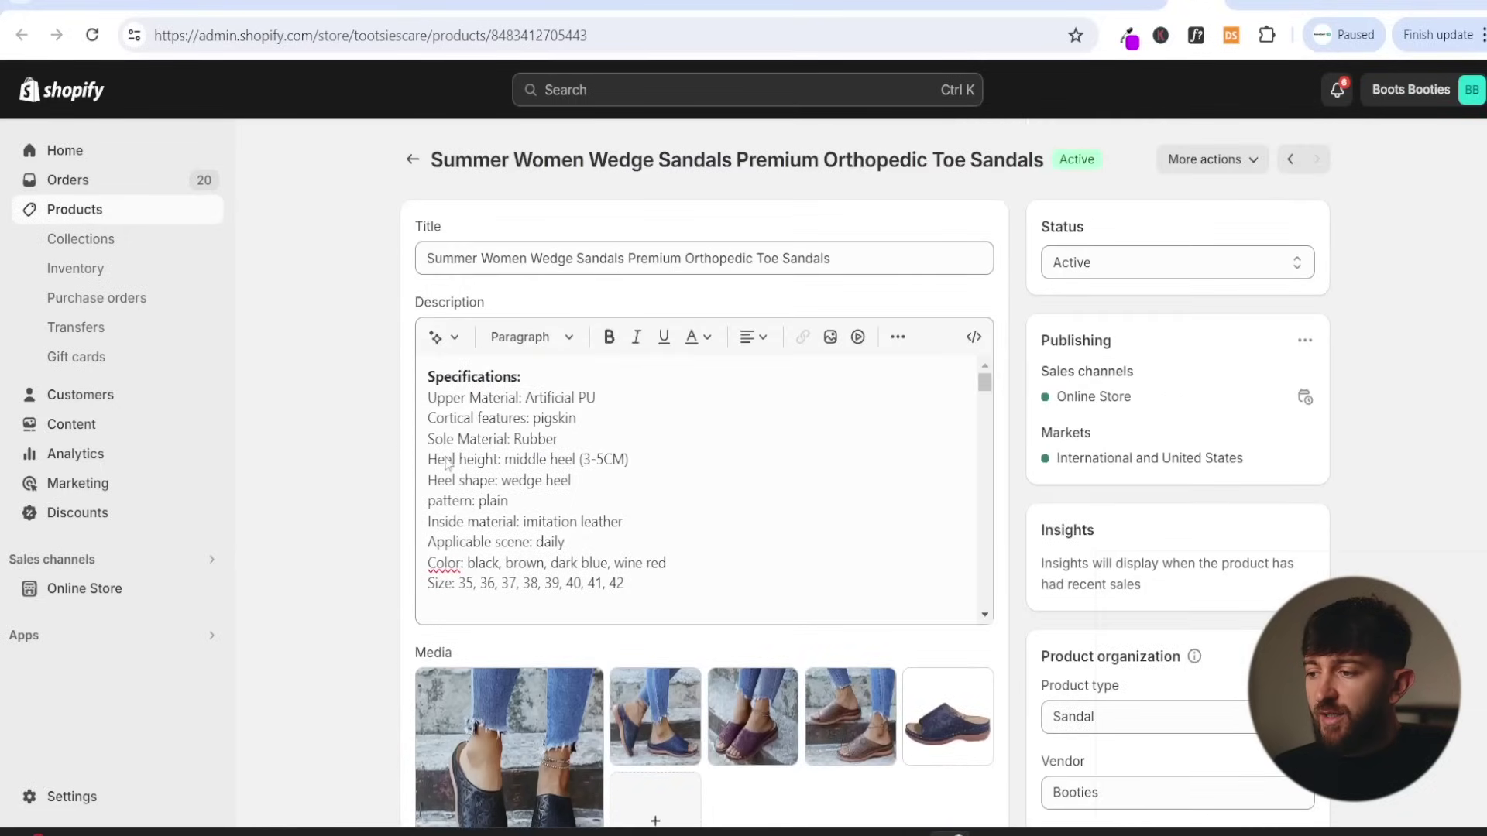
- Switch back to CJdropshipping, dismiss the listing confirmation and go to the Custom Packaging service
click(1134, 3)
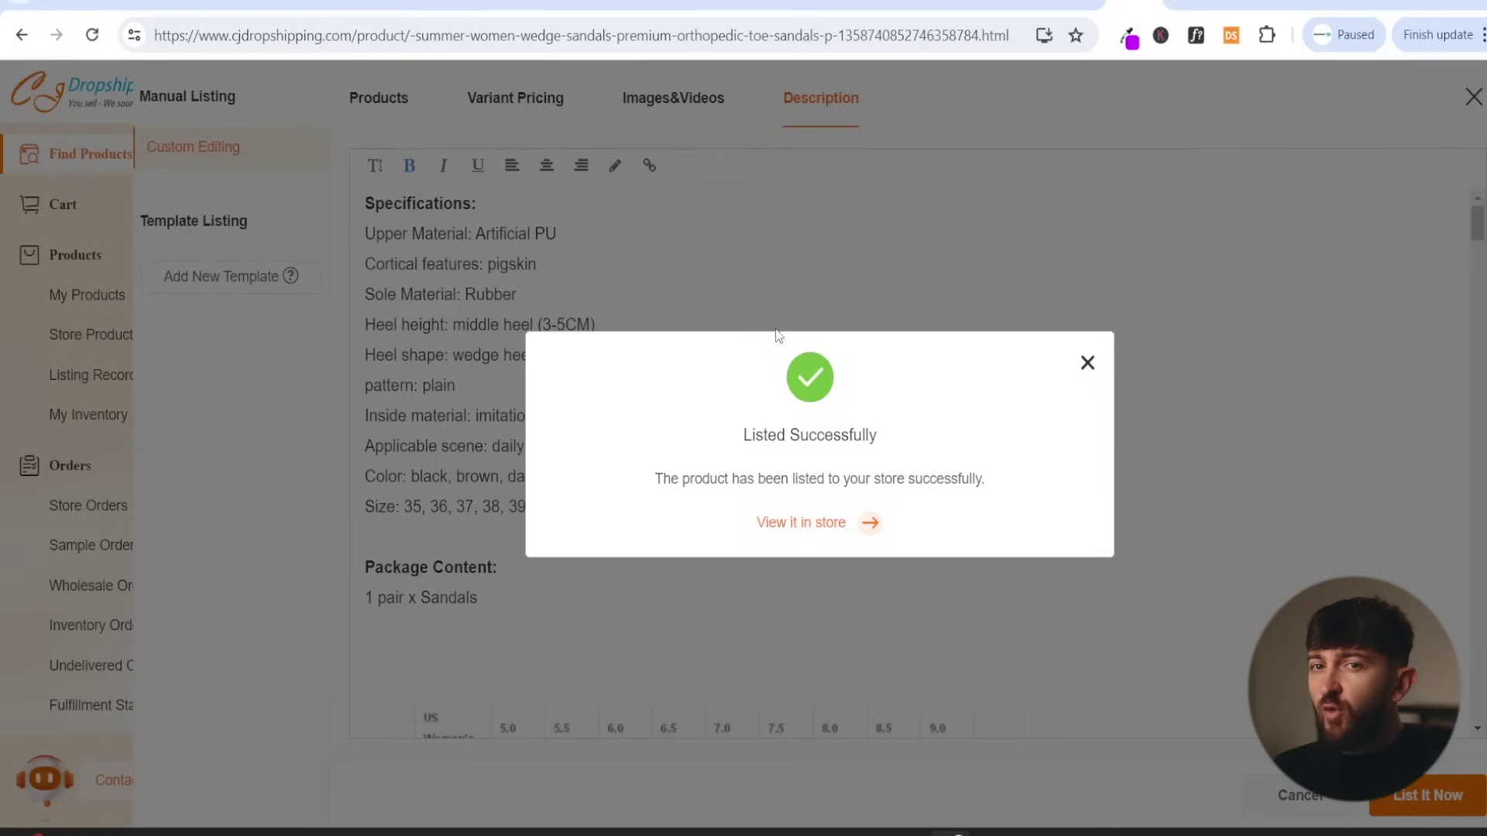
click(1088, 363)
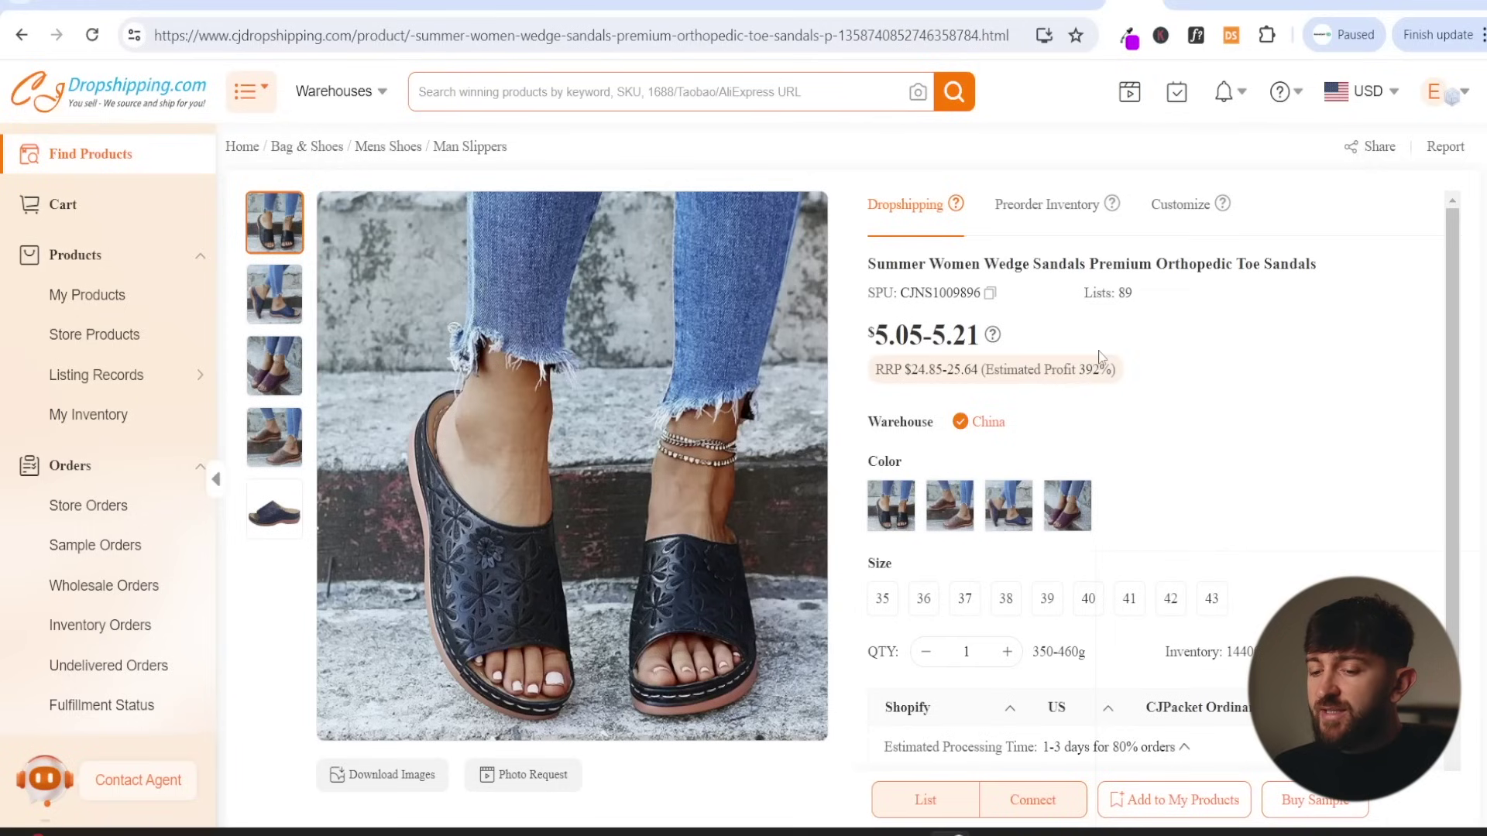
scroll(137, 342, down, 1)
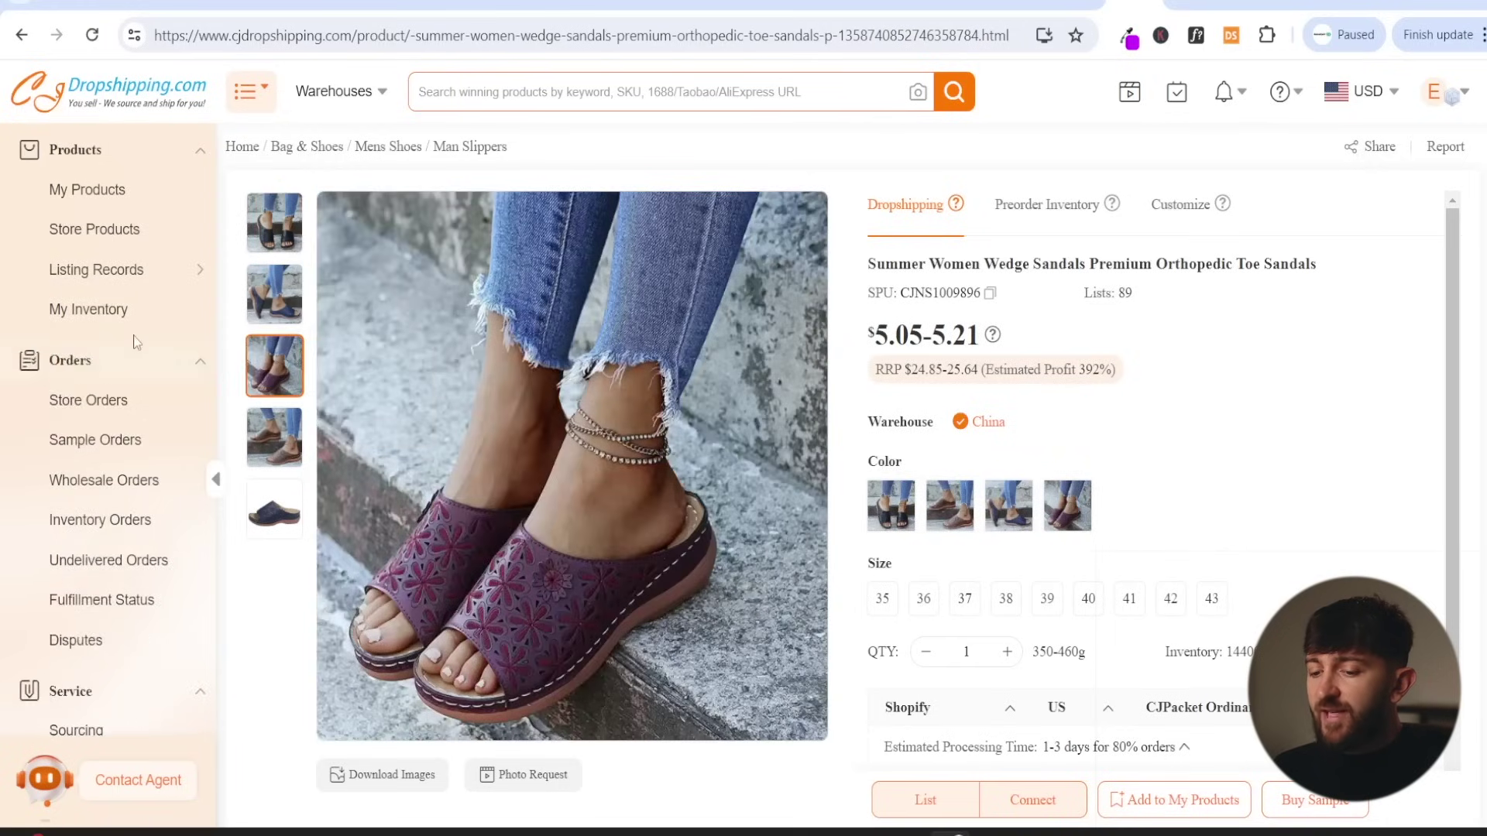
scroll(136, 342, down, 3)
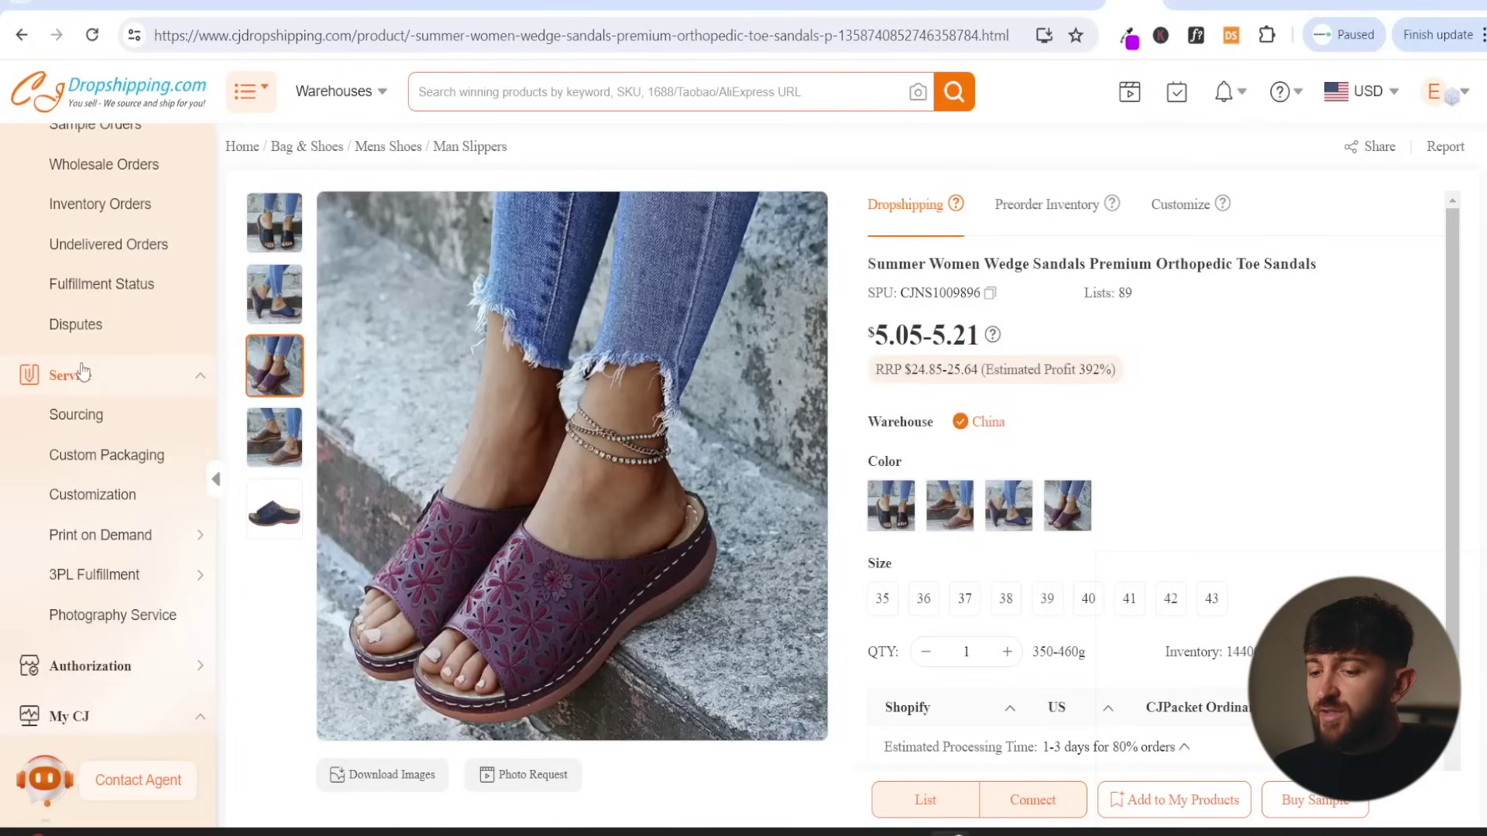
click(94, 462)
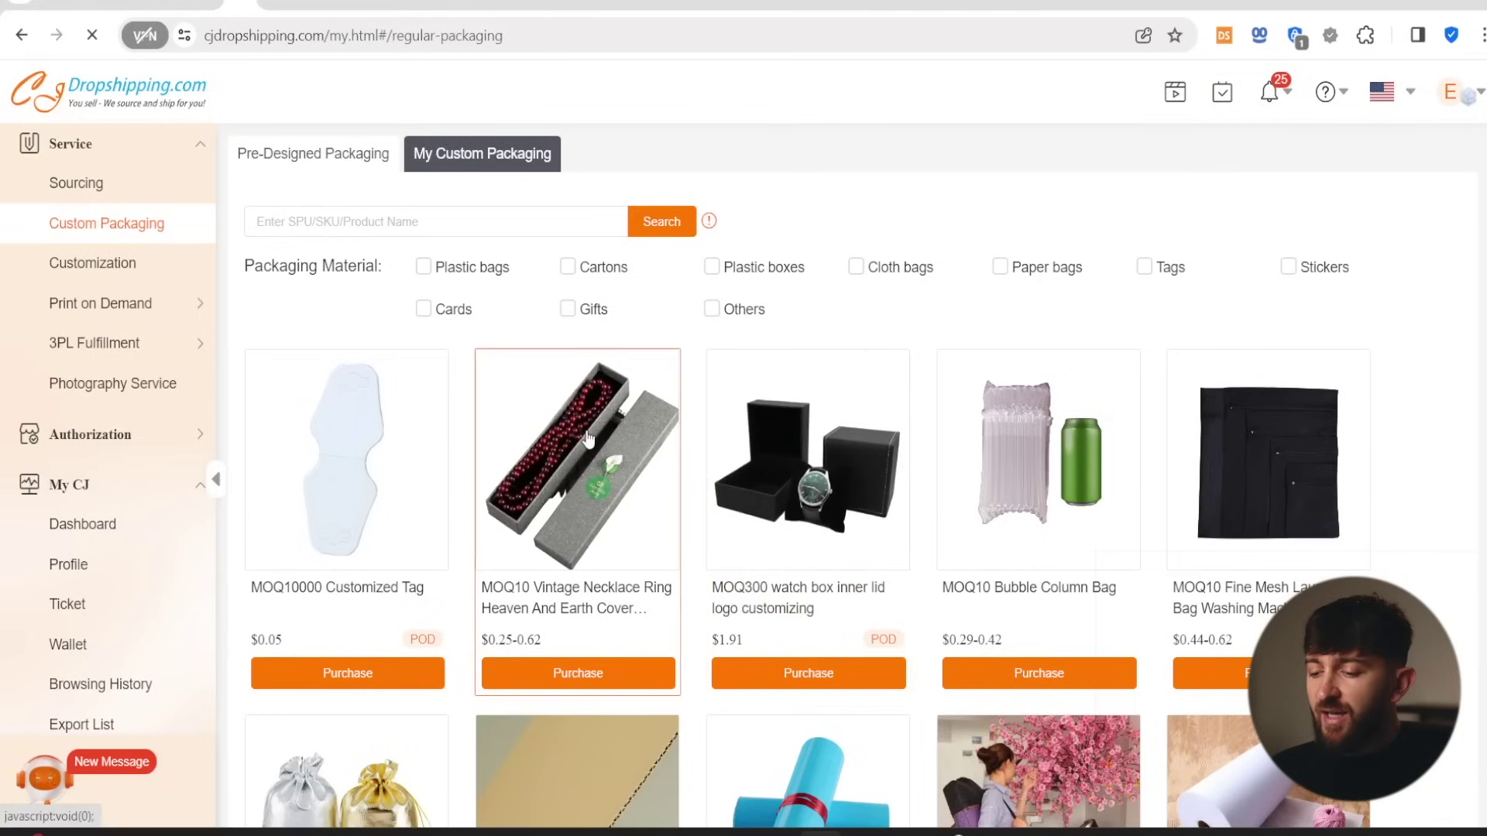
- Browse the pre-designed packaging catalog for boxes, bags and cards, and return to the packaging material filters
scroll(993, 457, down, 10)
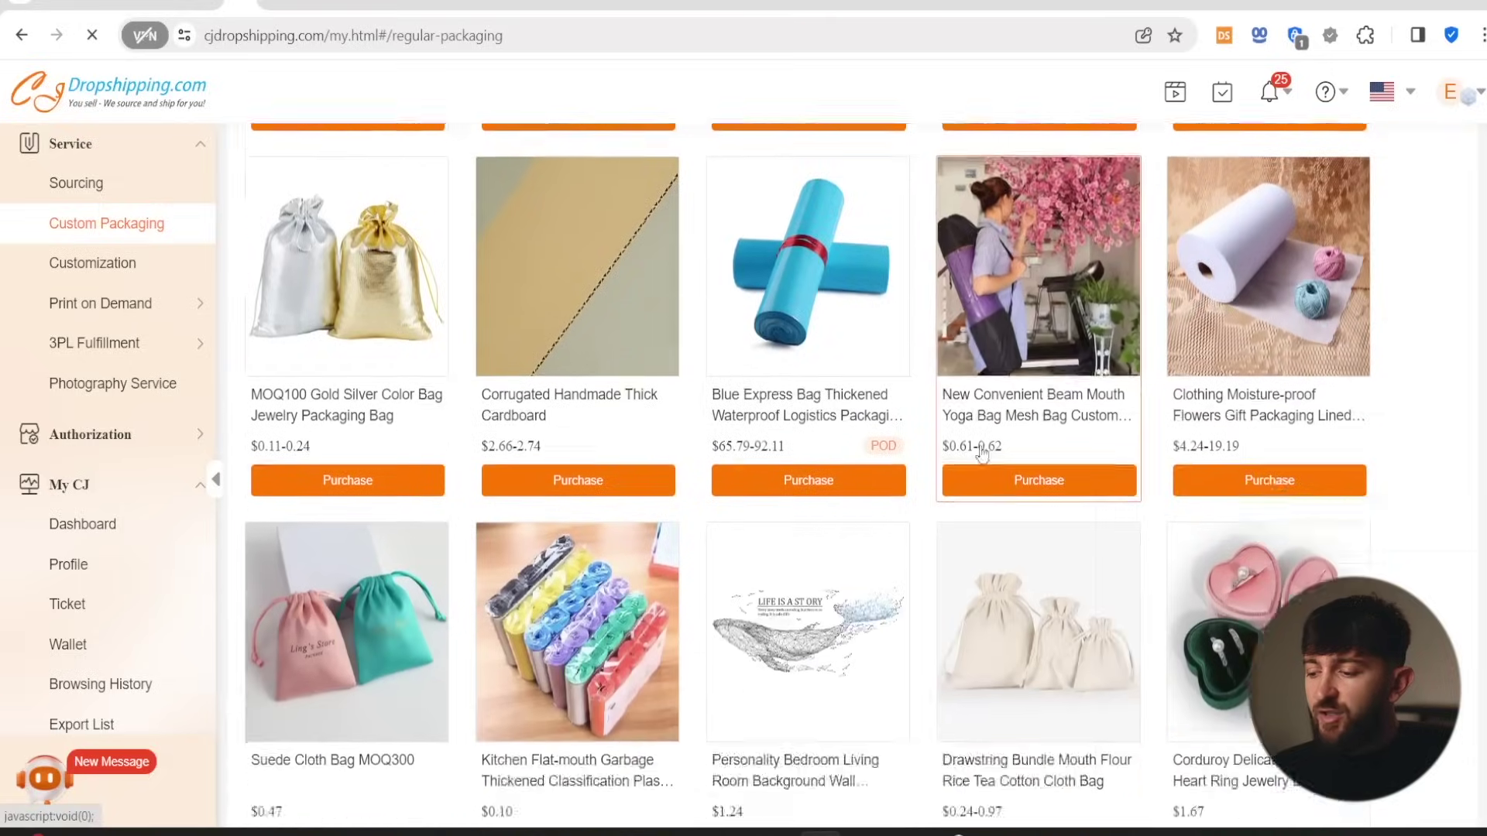
scroll(992, 457, down, 11)
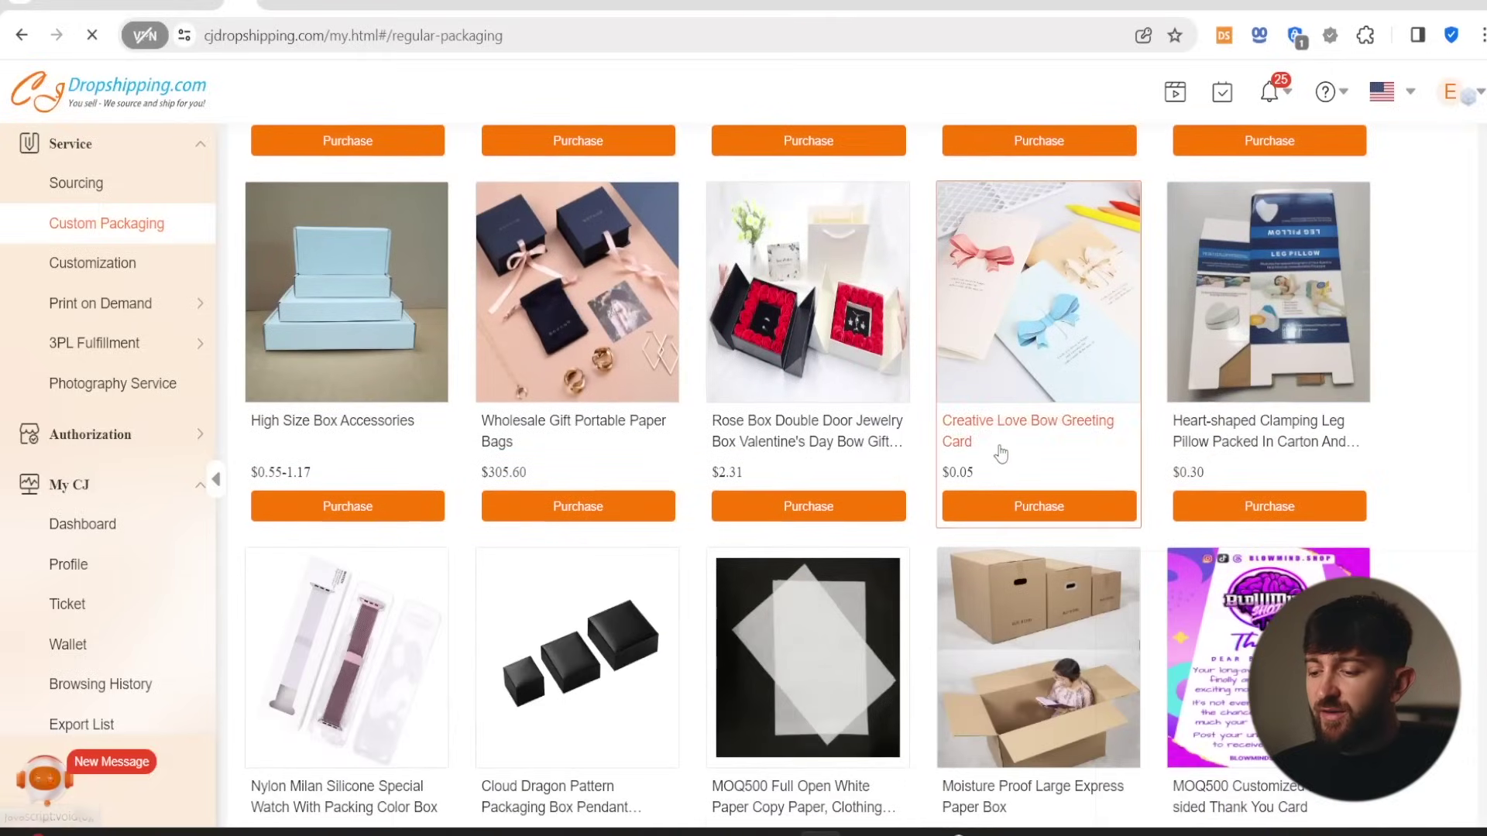
scroll(1000, 453, down, 2)
scroll(1001, 453, down, 2)
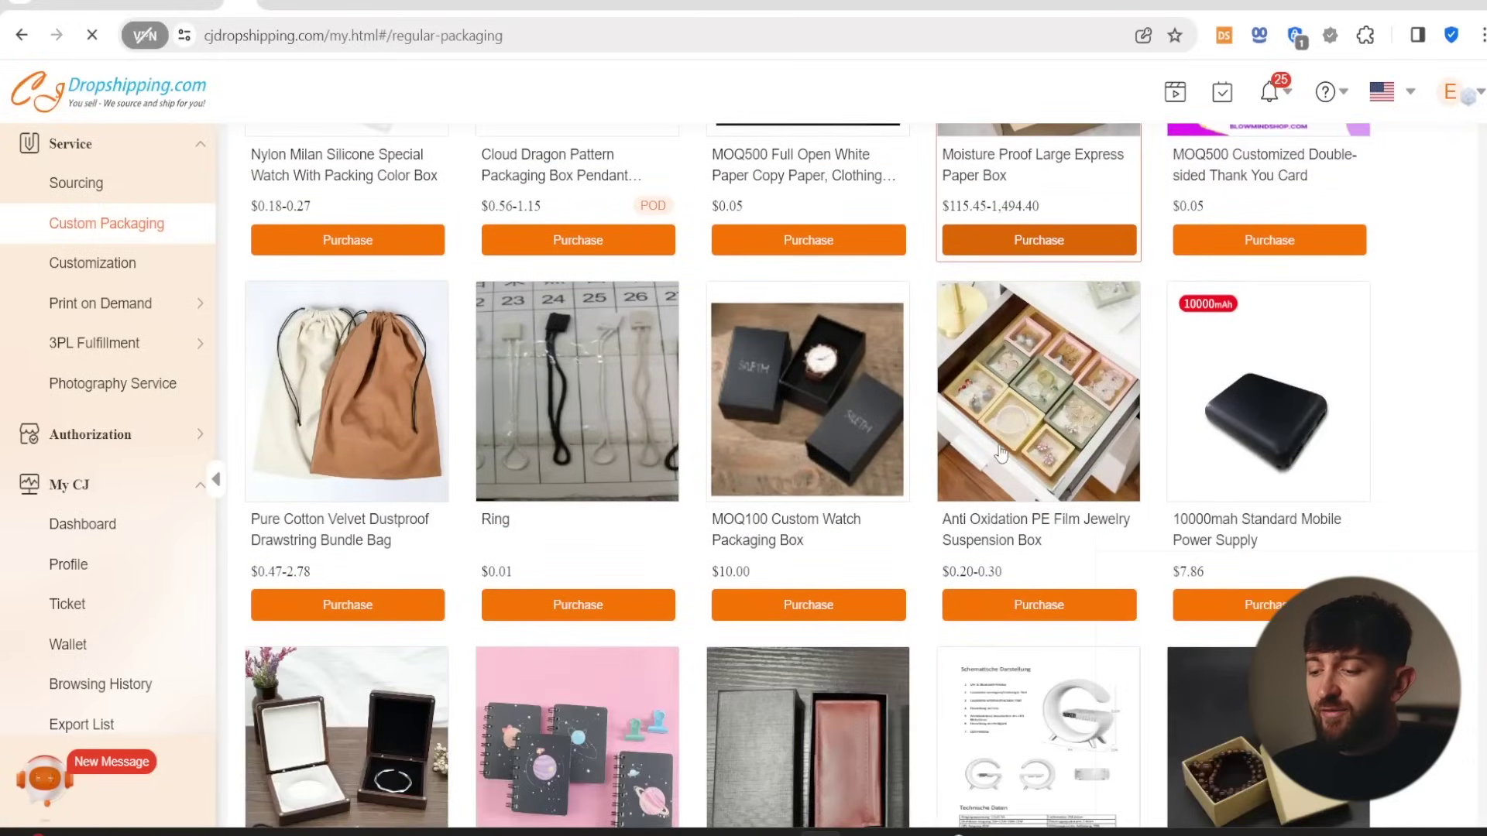
scroll(1001, 453, down, 3)
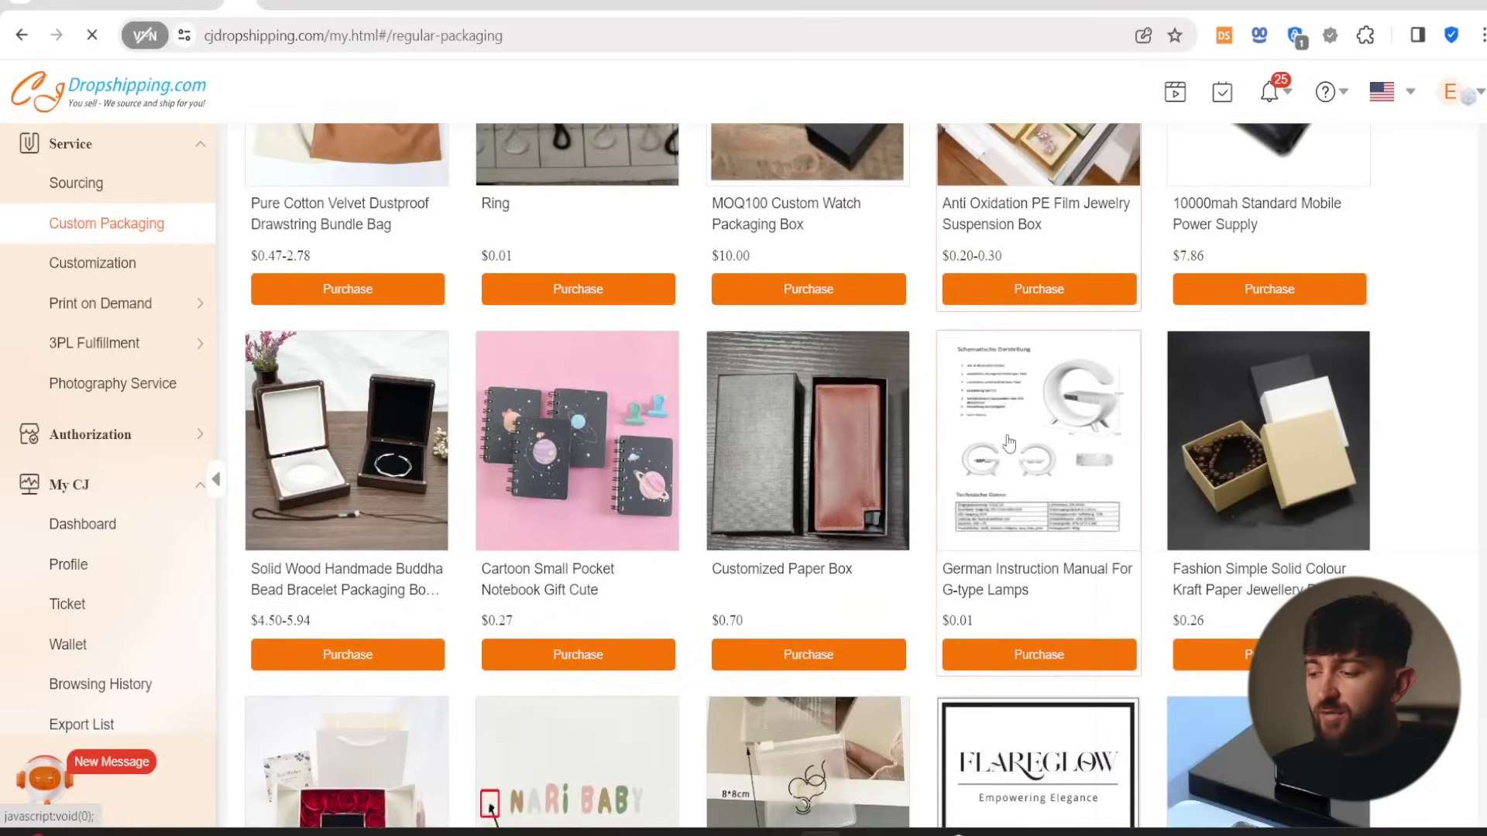
scroll(1097, 455, up, 6)
scroll(1096, 454, up, 15)
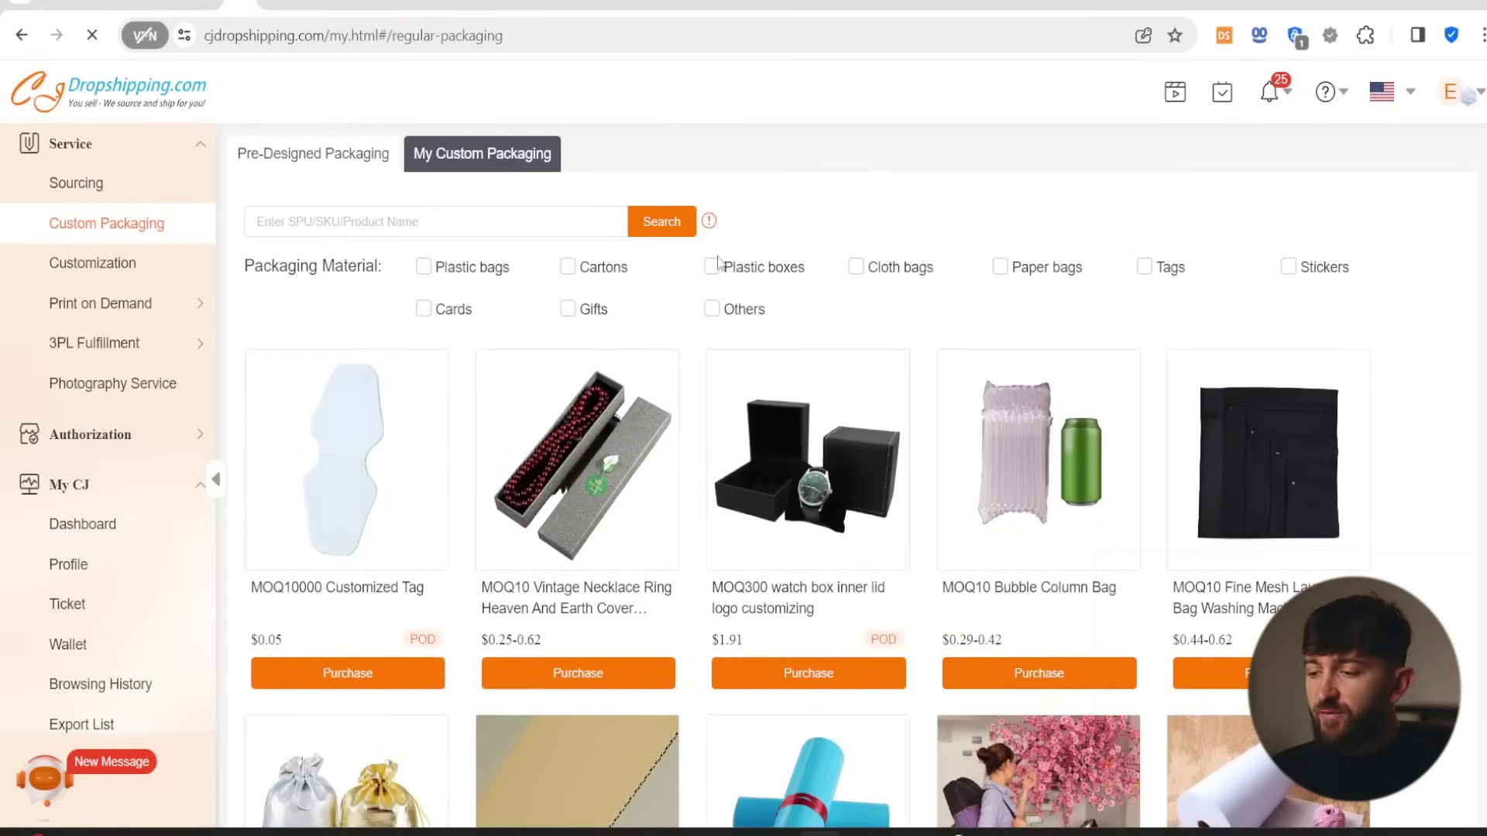
- Filter the custom packaging by Cartons and browse the available boxes
click(567, 267)
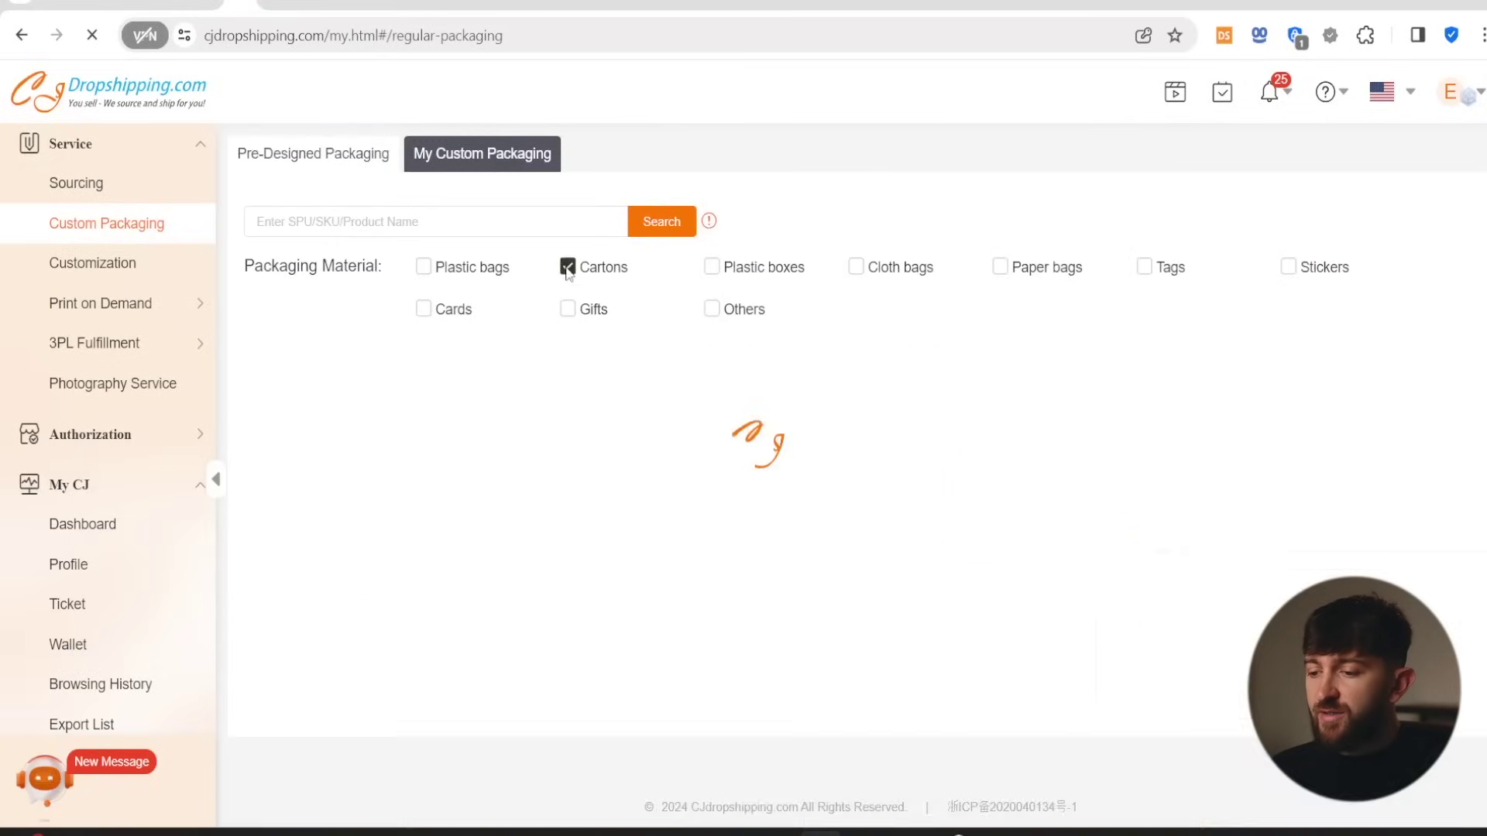
scroll(944, 206, down, 5)
scroll(776, 427, down, 11)
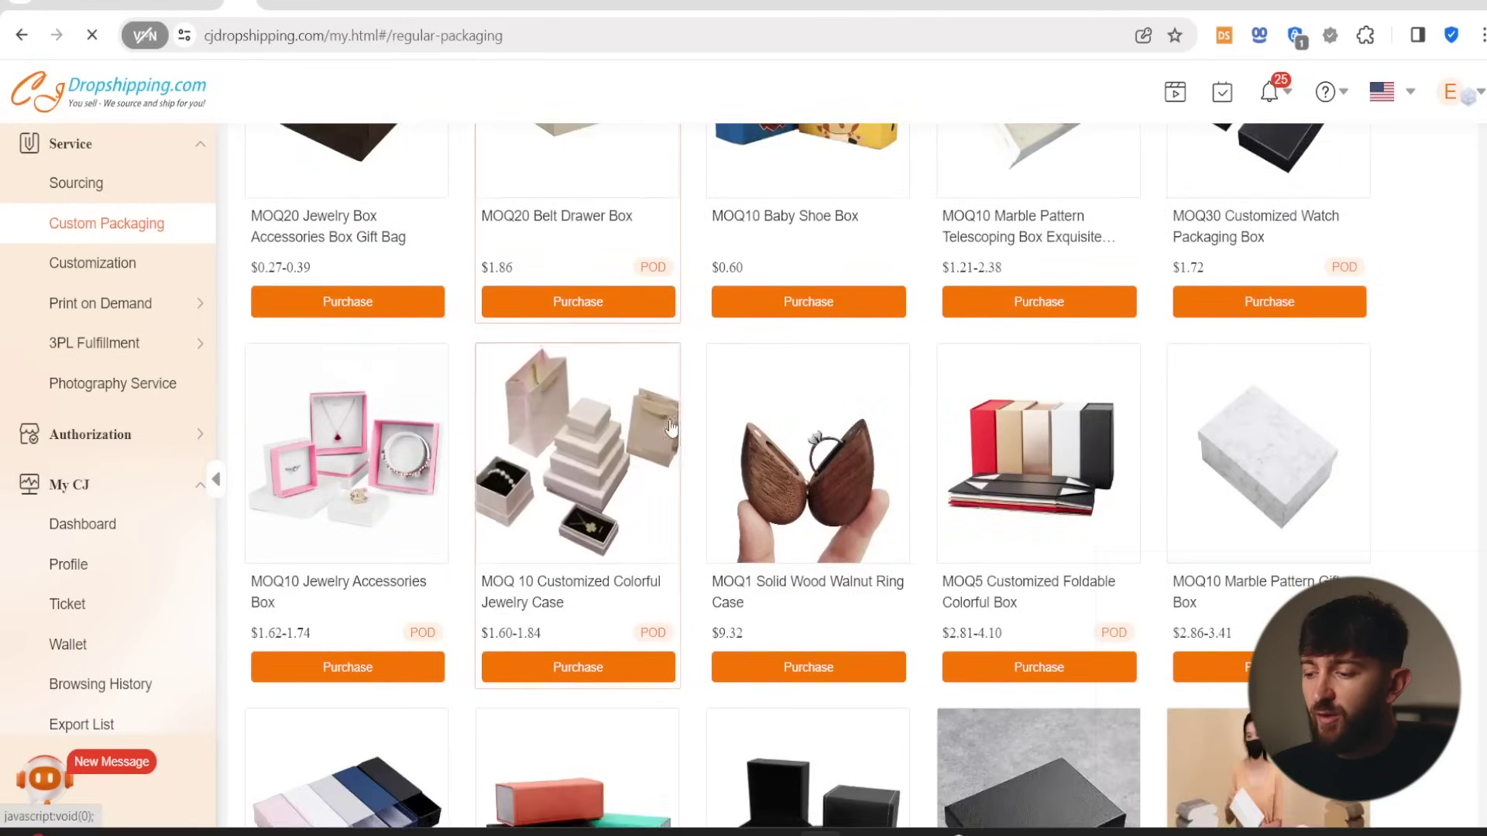
scroll(777, 428, down, 7)
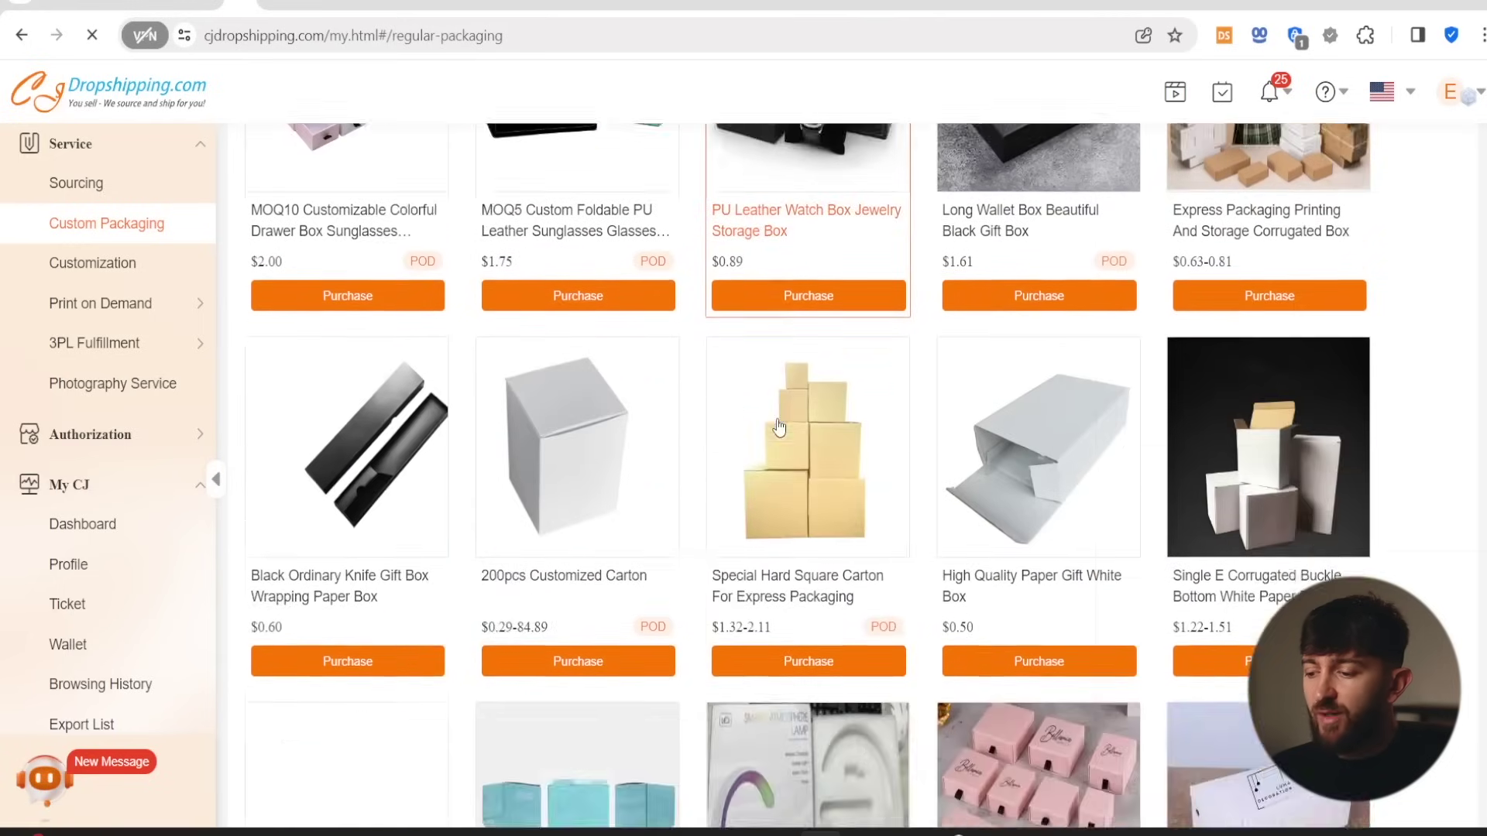
scroll(774, 430, up, 10)
scroll(777, 431, up, 13)
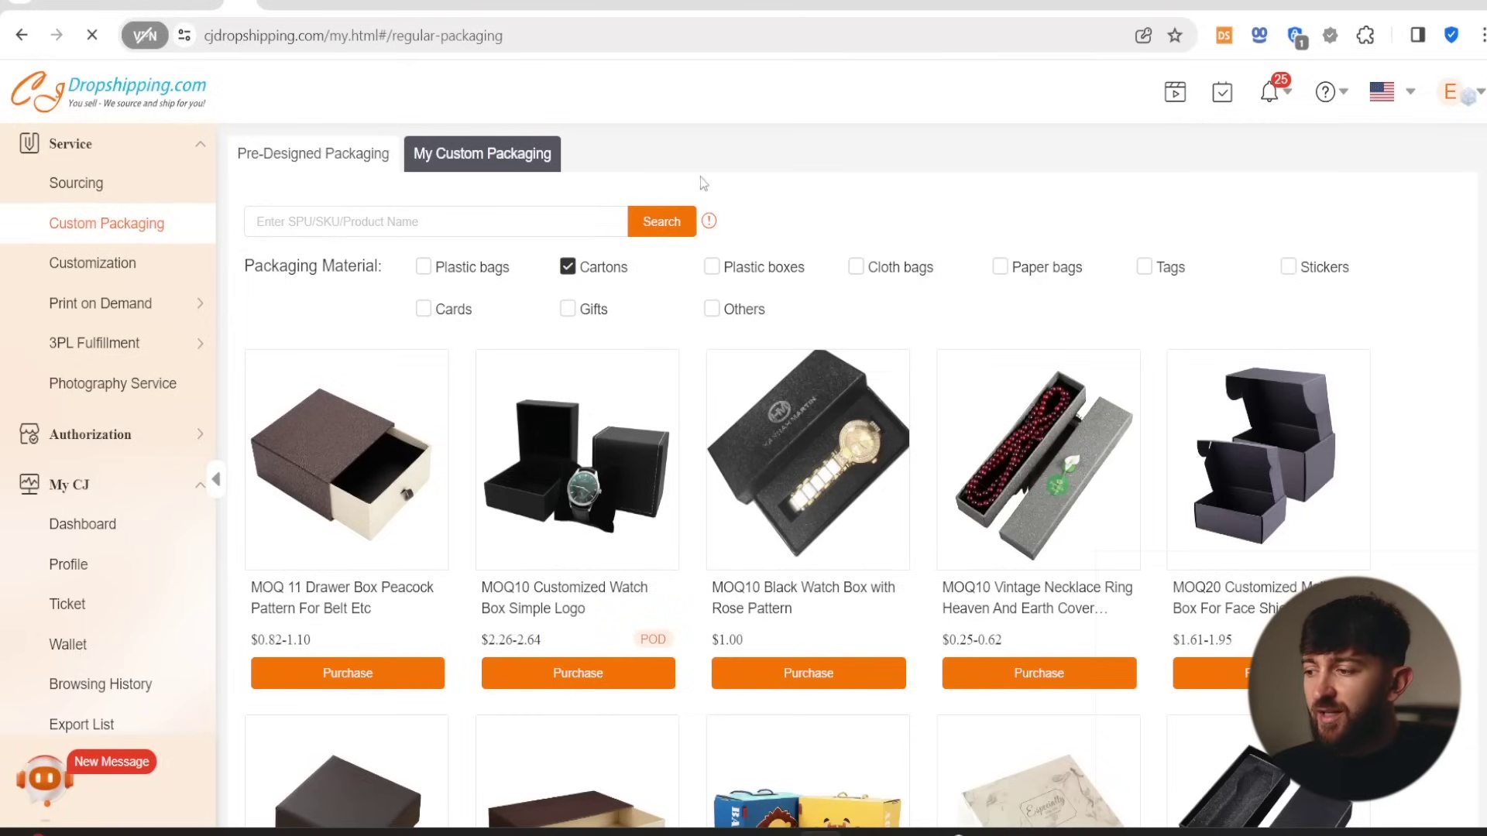
- Open the account profile and examine the registration info and the personal agent contact option
mouse_move(1466, 95)
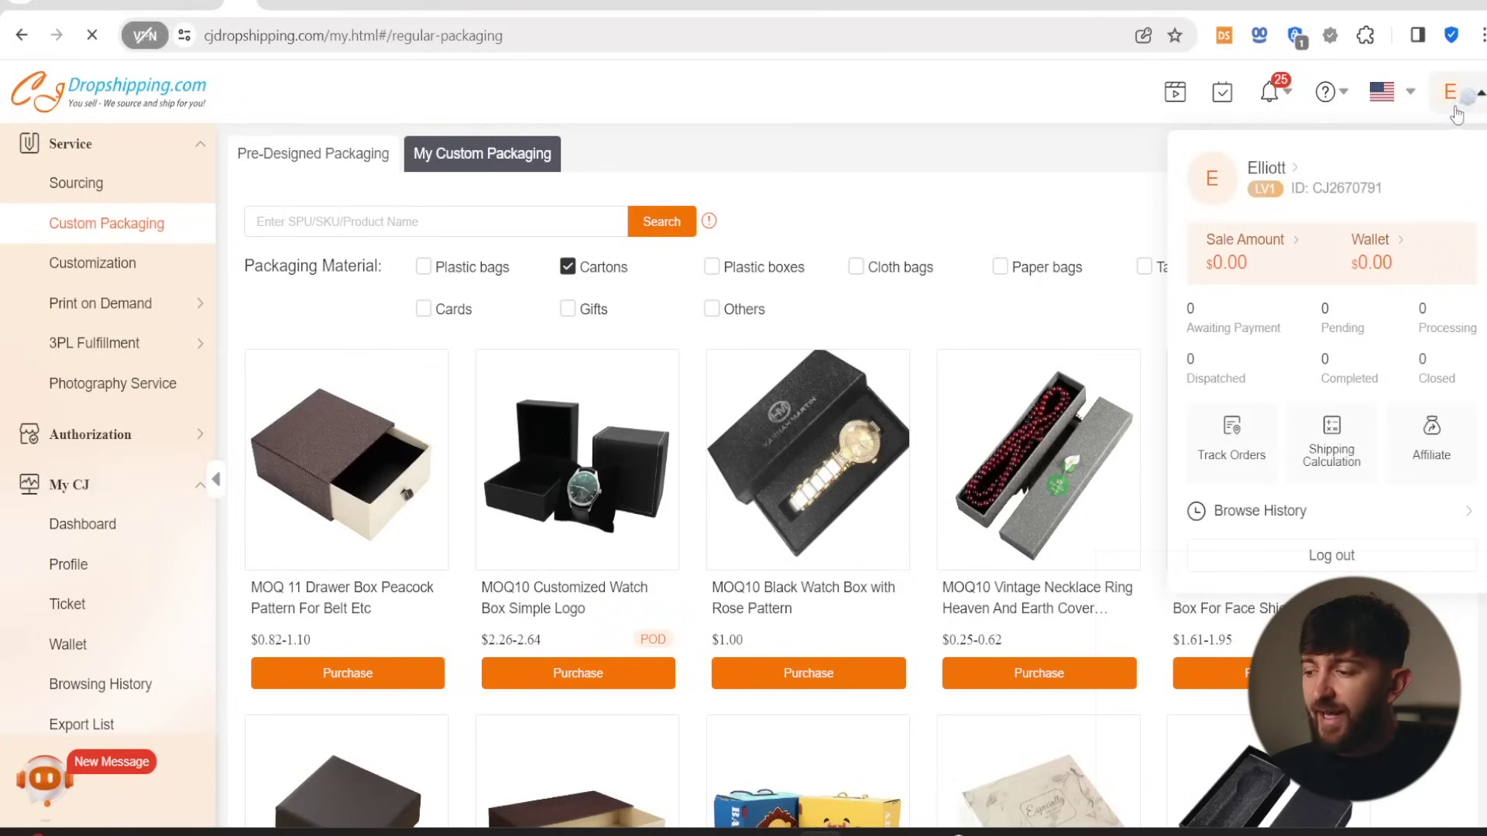
click(1287, 172)
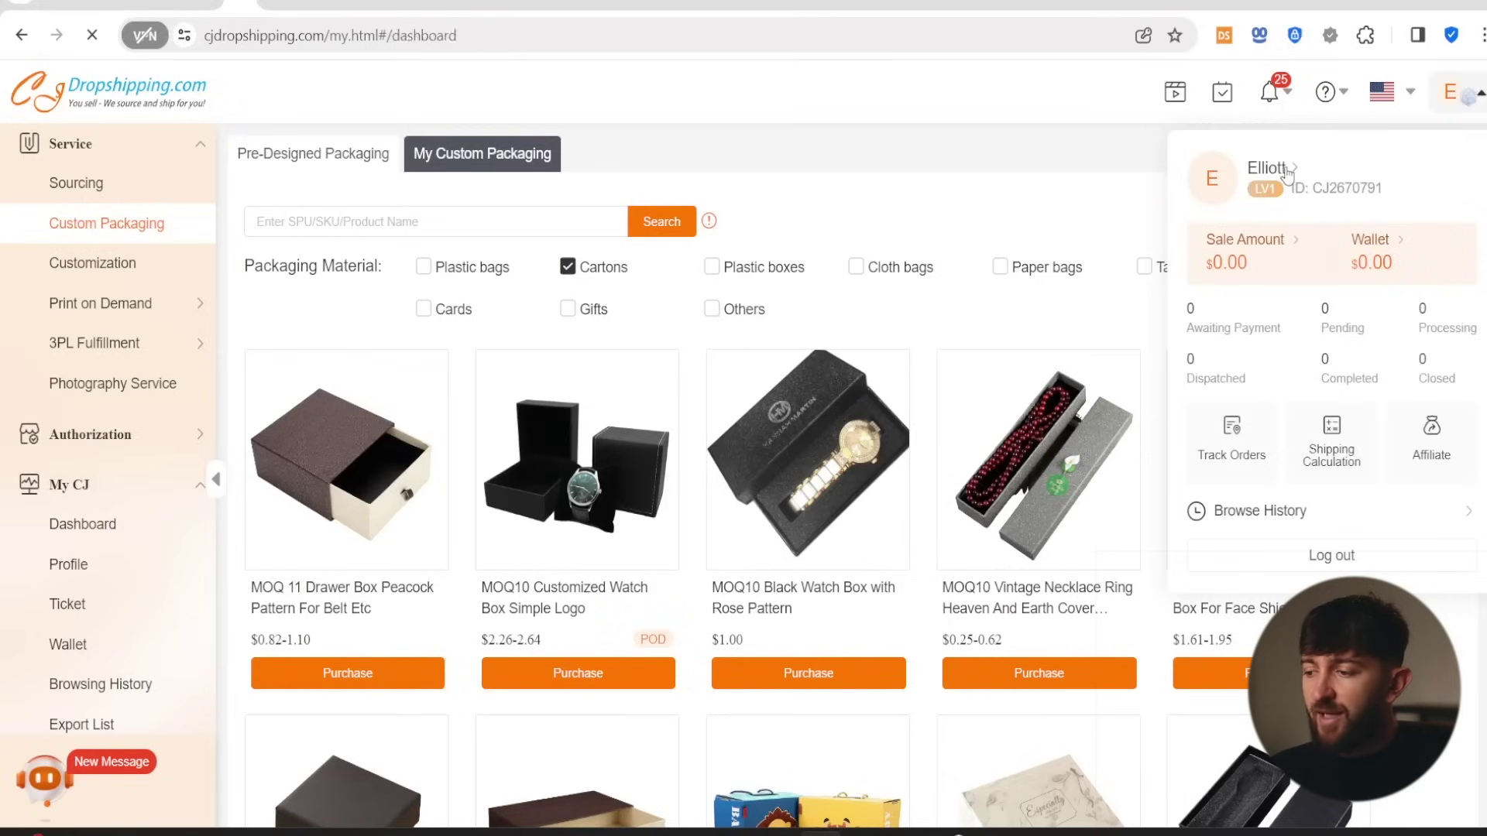
click(87, 572)
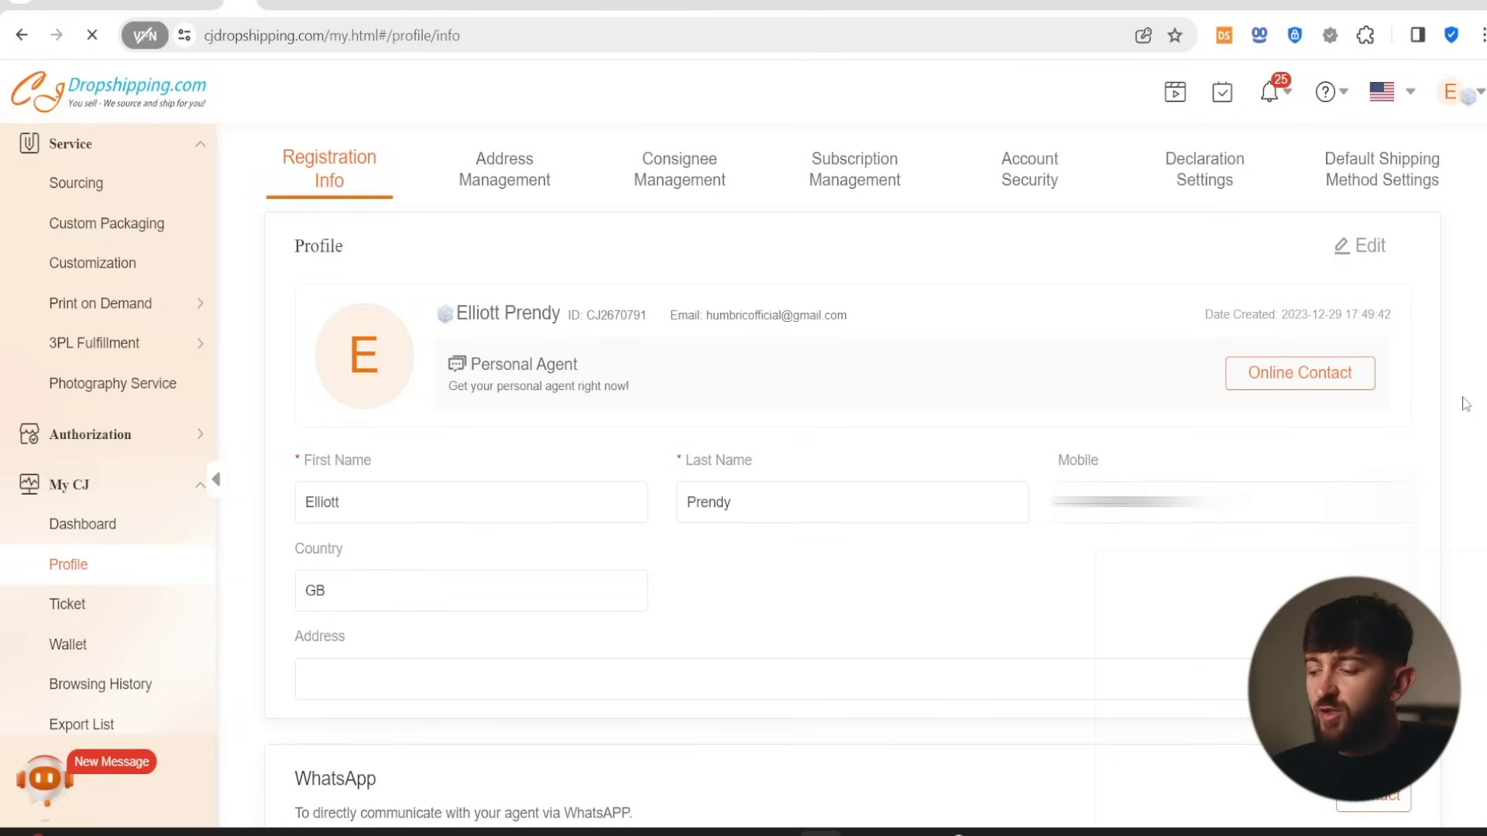
scroll(1465, 404, down, 1)
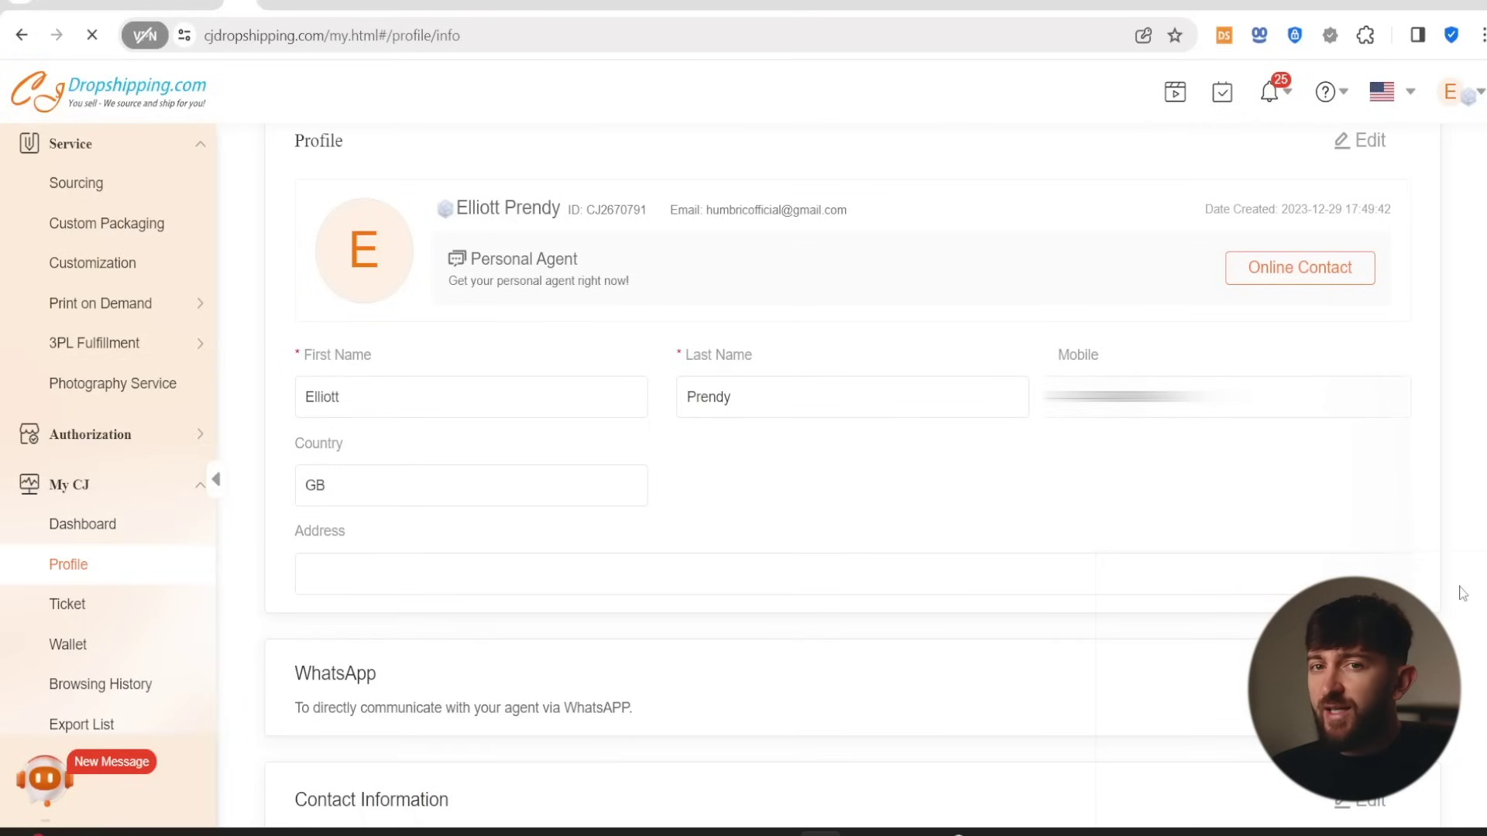
scroll(1463, 593, up, 1)
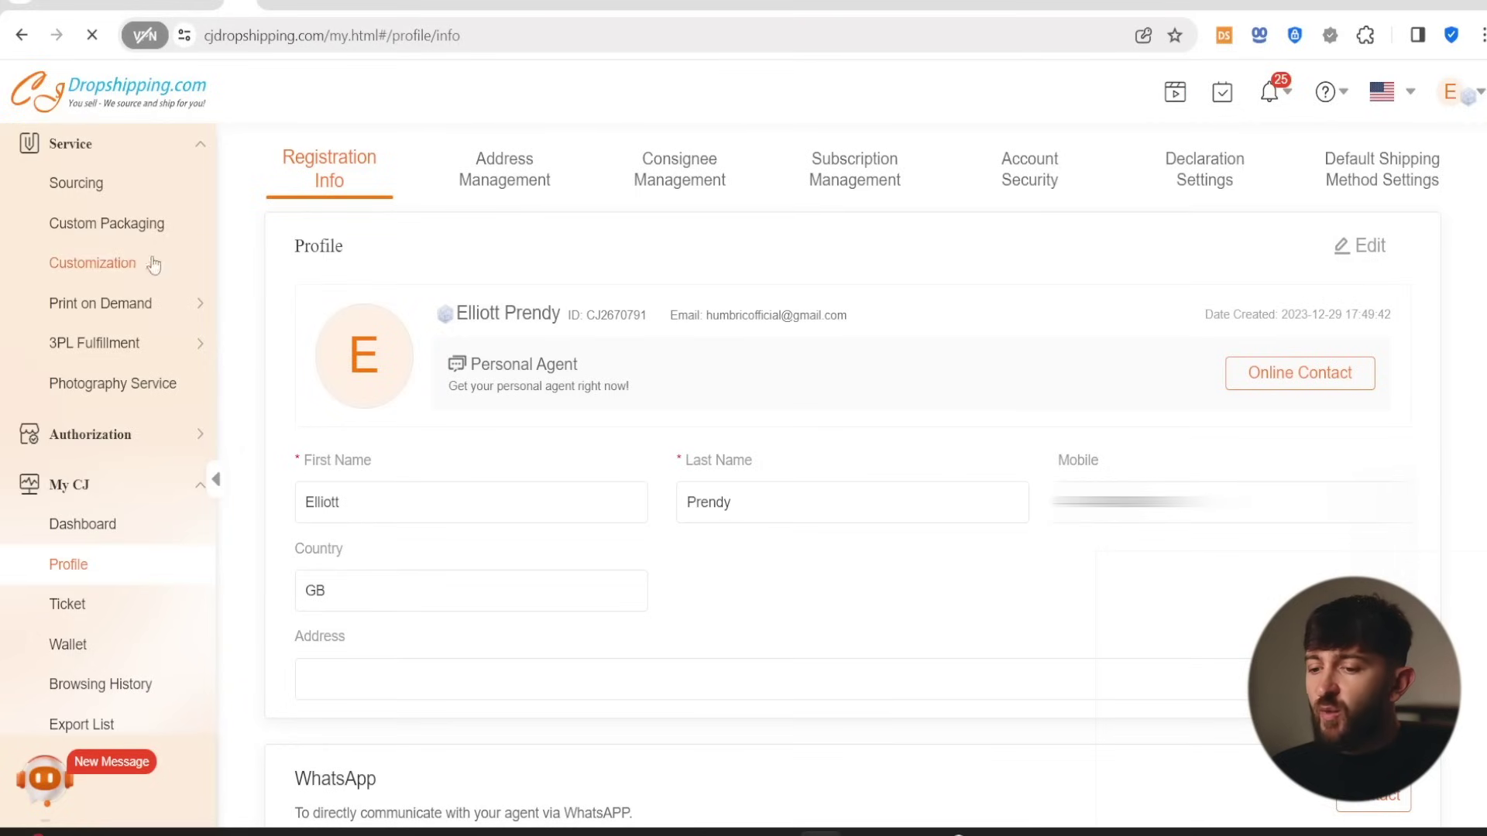
- Return to the Custom Packaging service, search for "Shoes Box" and examine the matching boxes
click(141, 229)
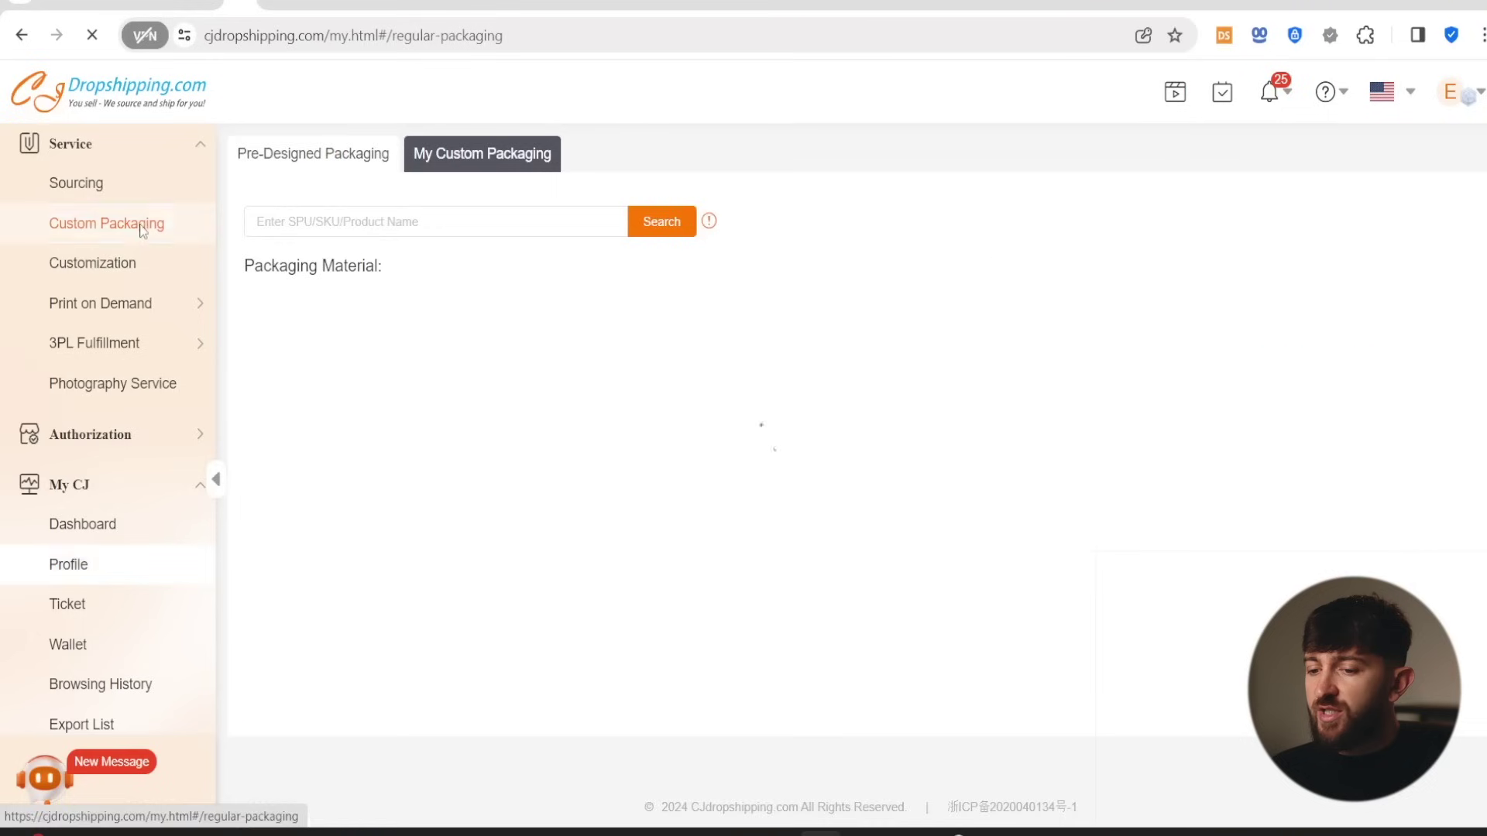
text(Shoes Box)
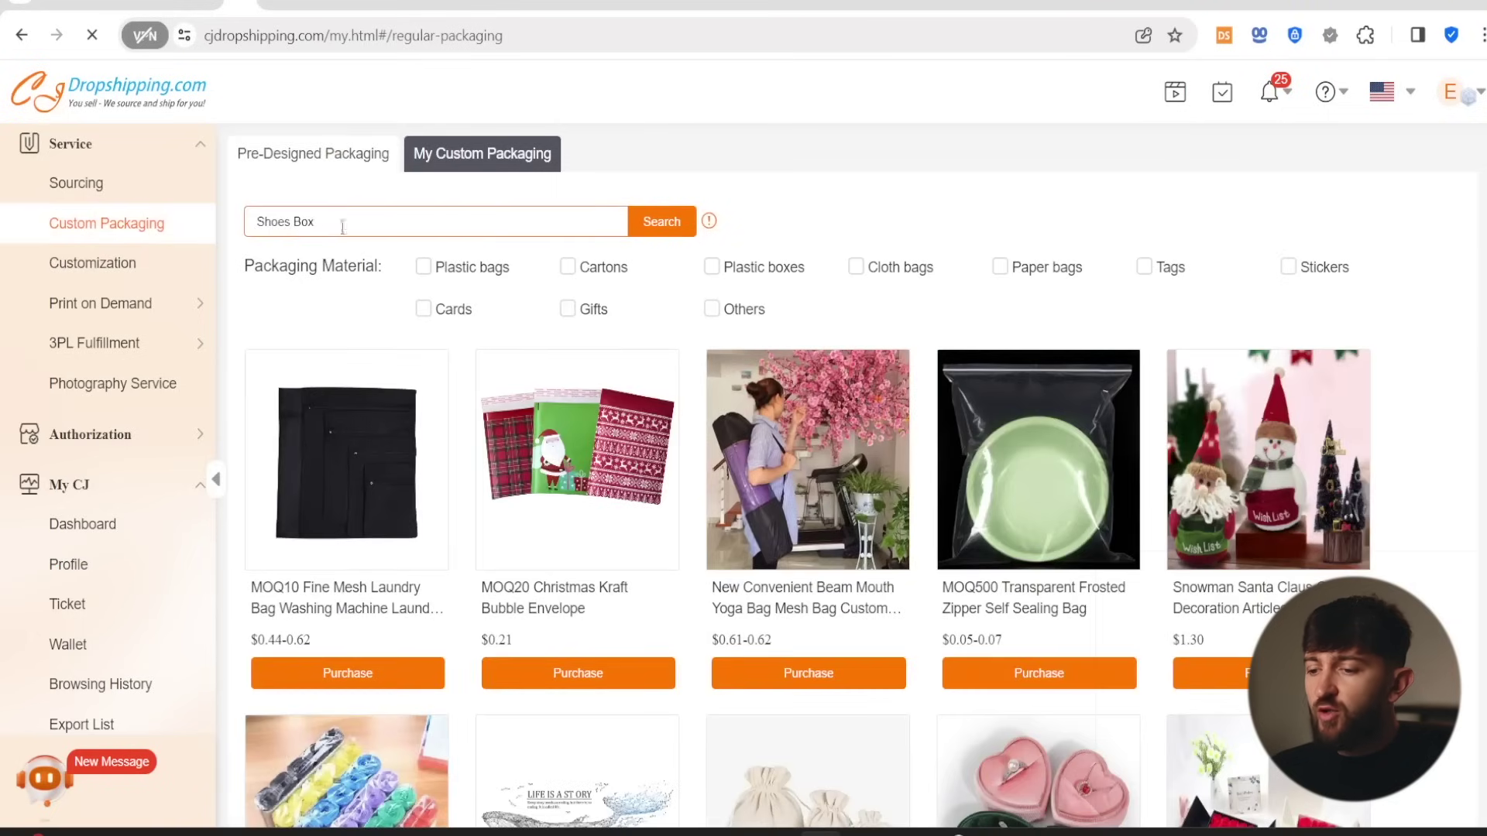
click(662, 222)
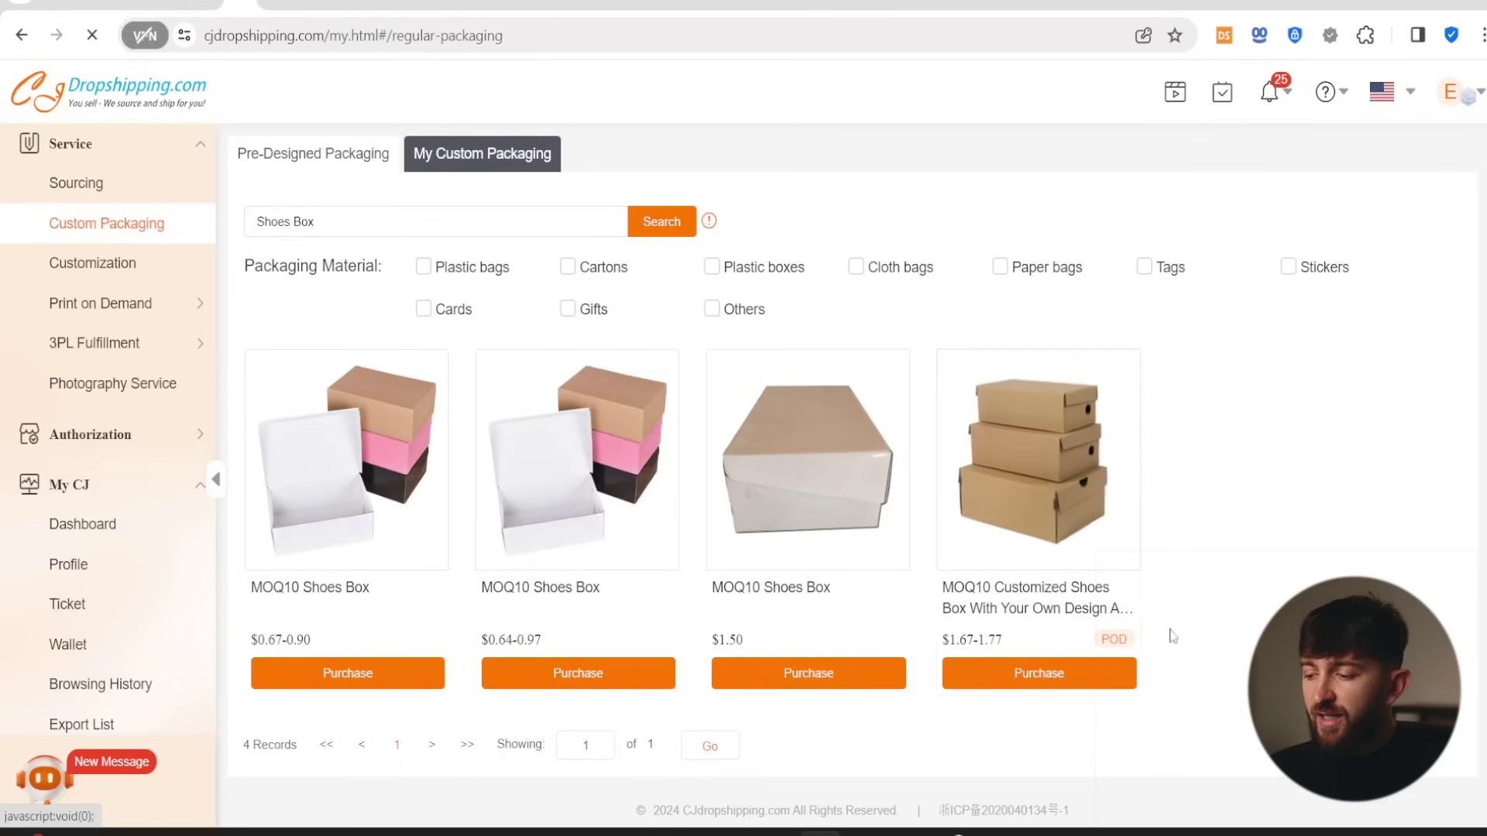
mouse_move(1110, 647)
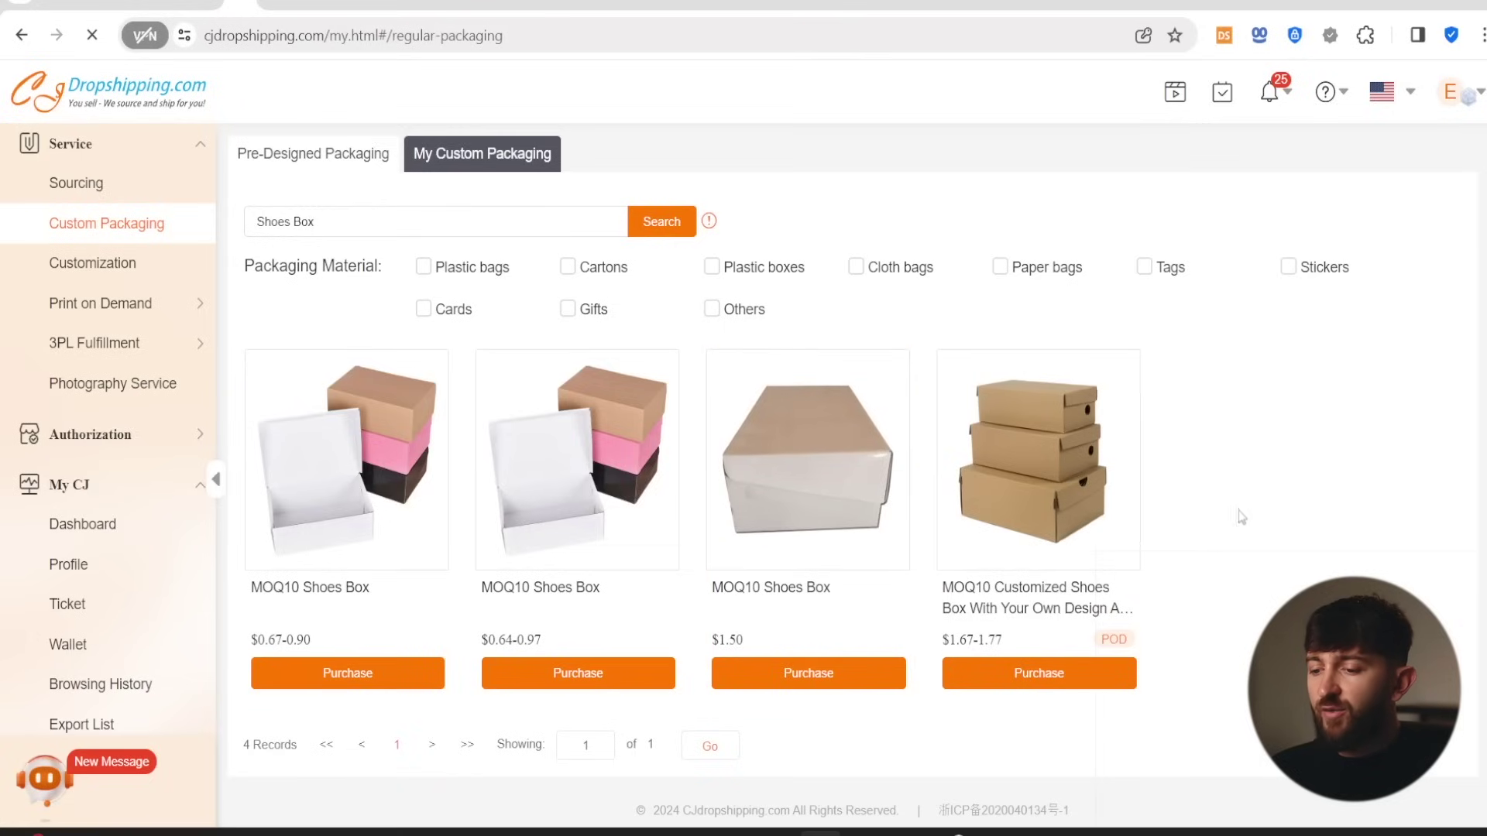
- Copy and clear the "Shoes Box" search term, reload the unfiltered packaging catalog and browse it for print-on-demand items
drag(372, 223, 46, 219)
key(ctrl+c)
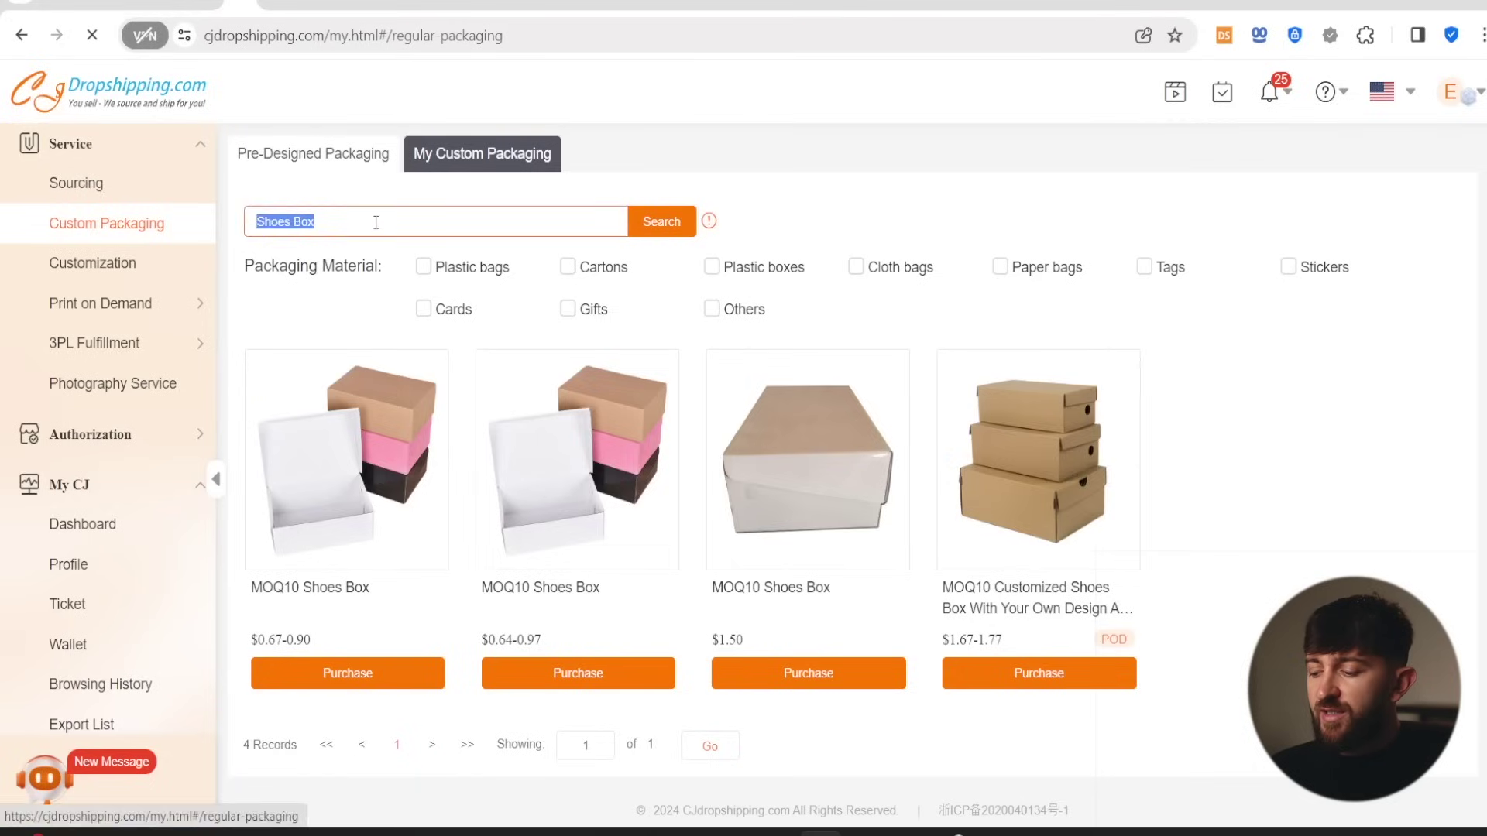
key(BackSpace)
click(654, 225)
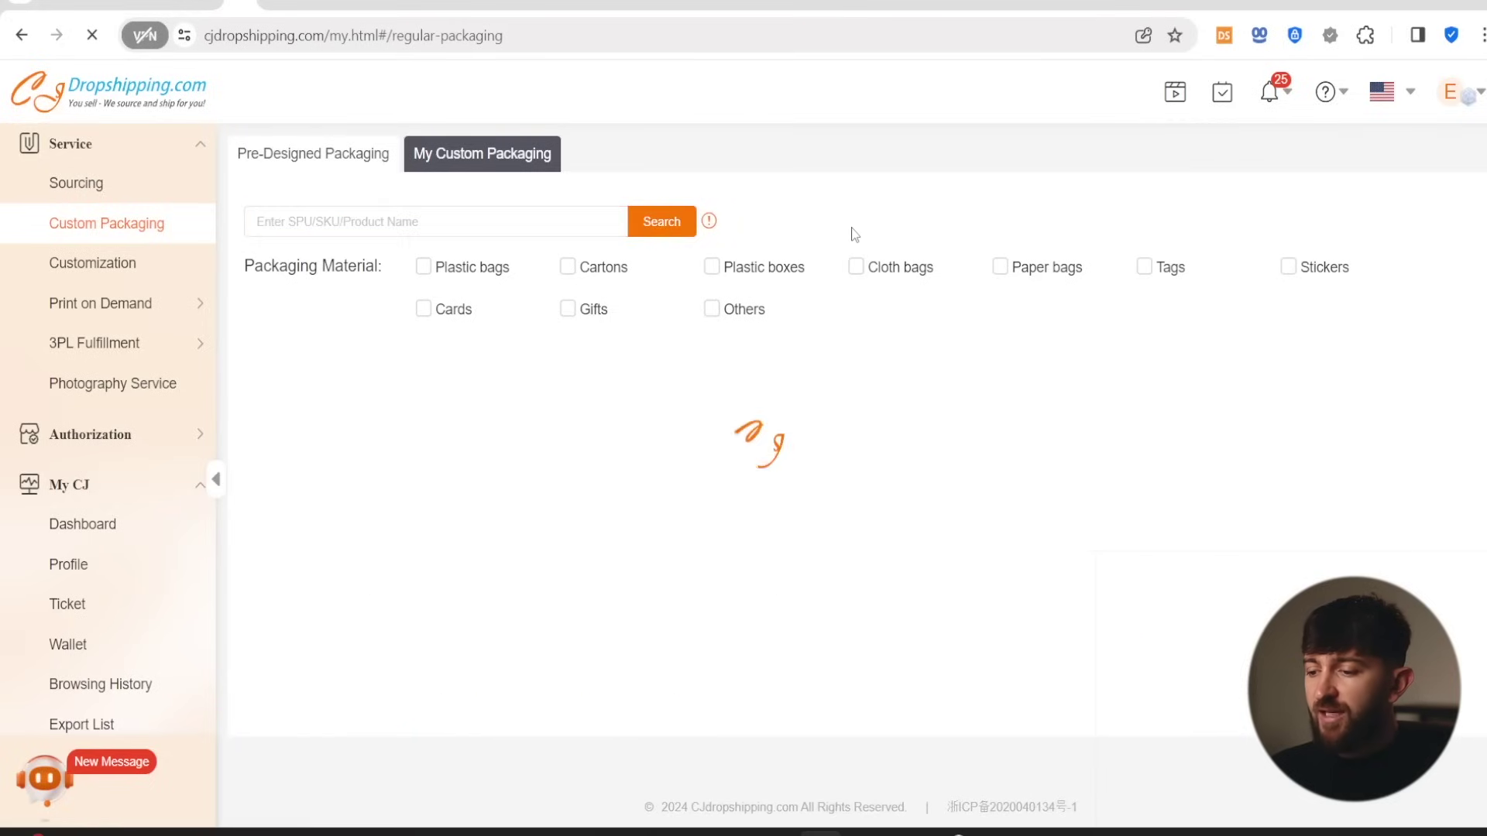
scroll(1417, 352, down, 10)
scroll(1420, 353, down, 10)
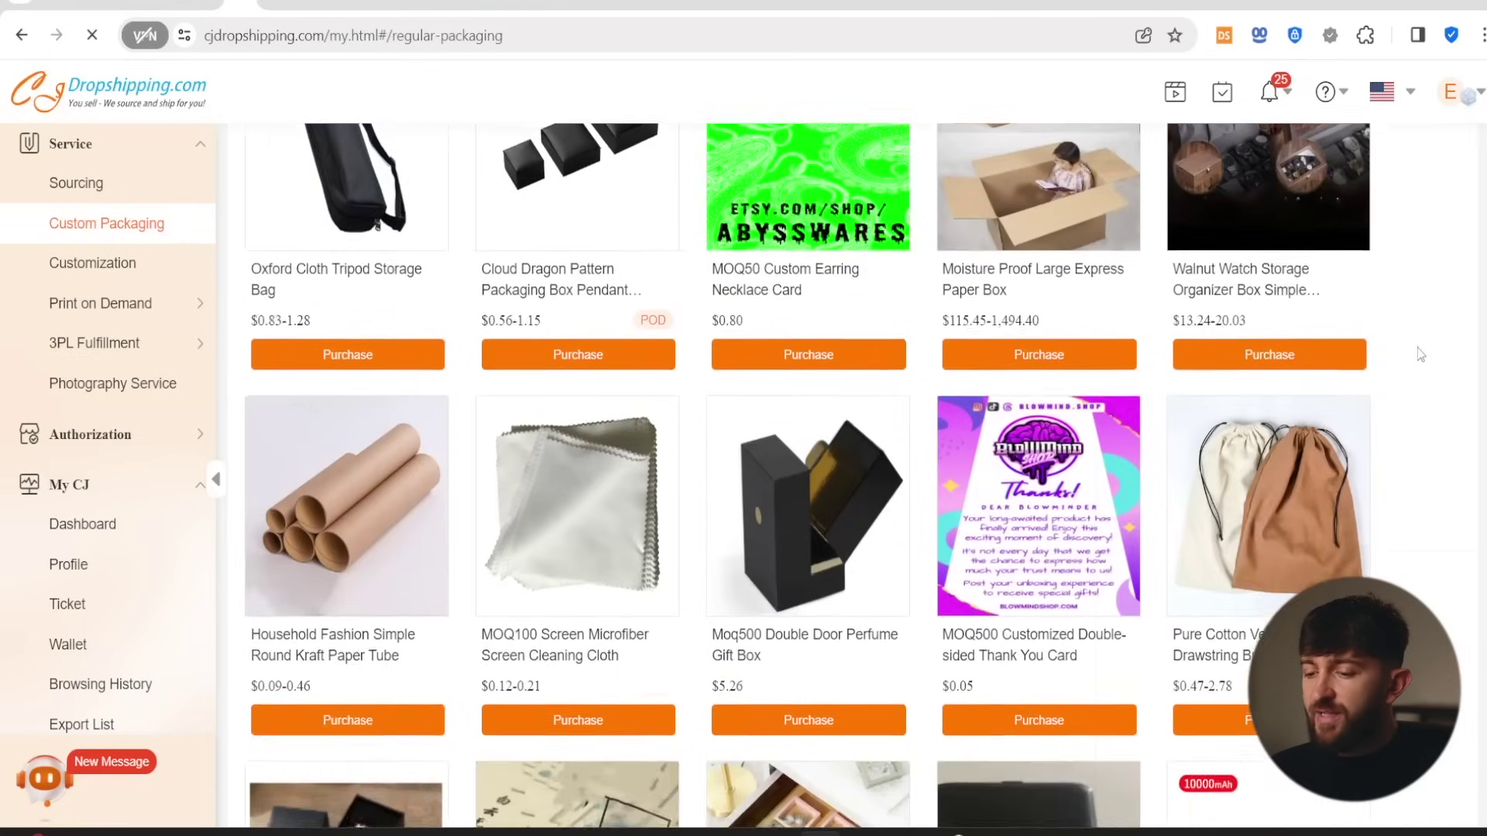
scroll(1411, 346, down, 10)
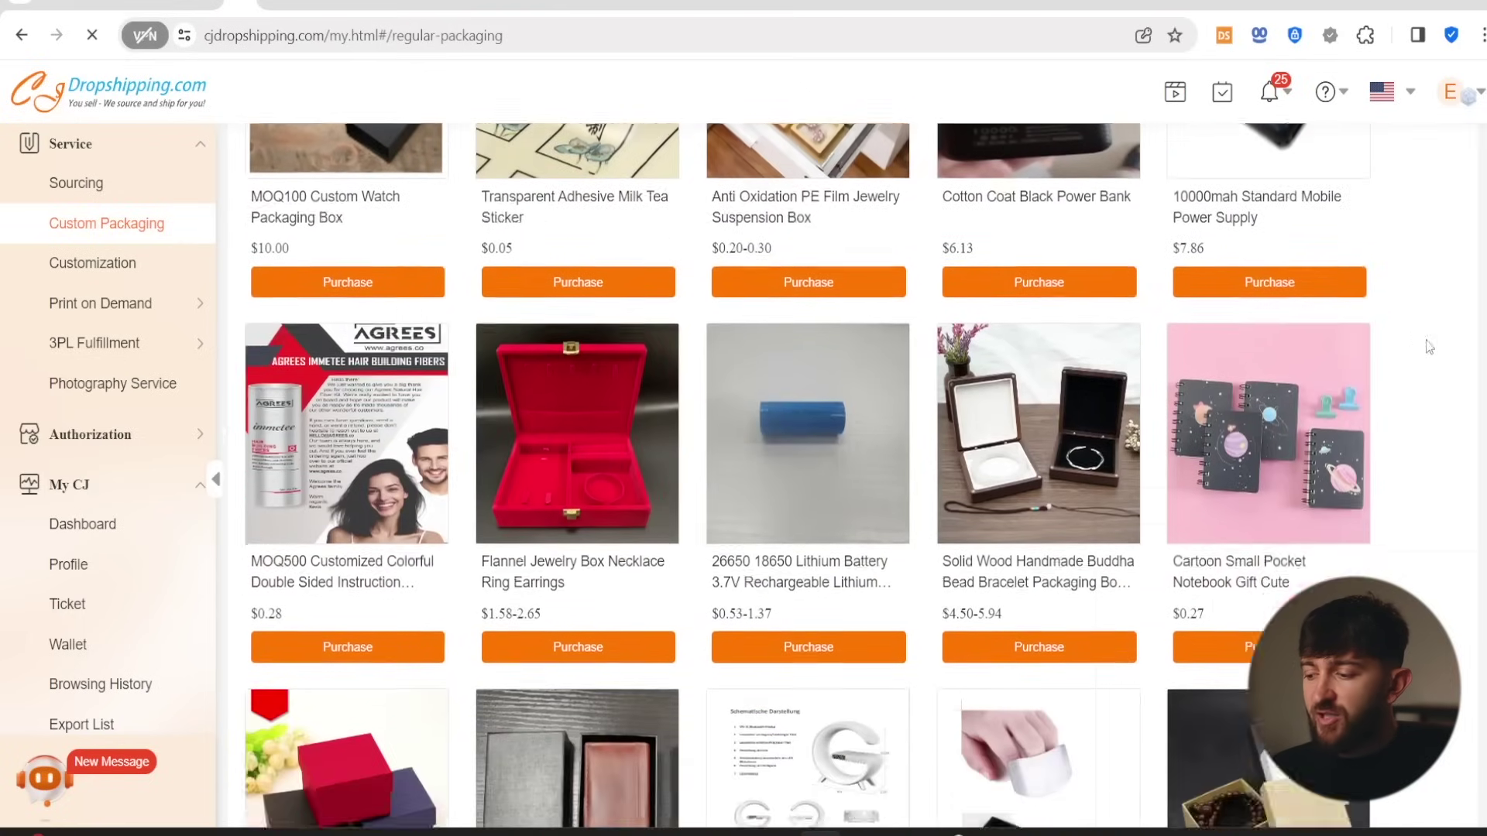
scroll(1429, 360, down, 1)
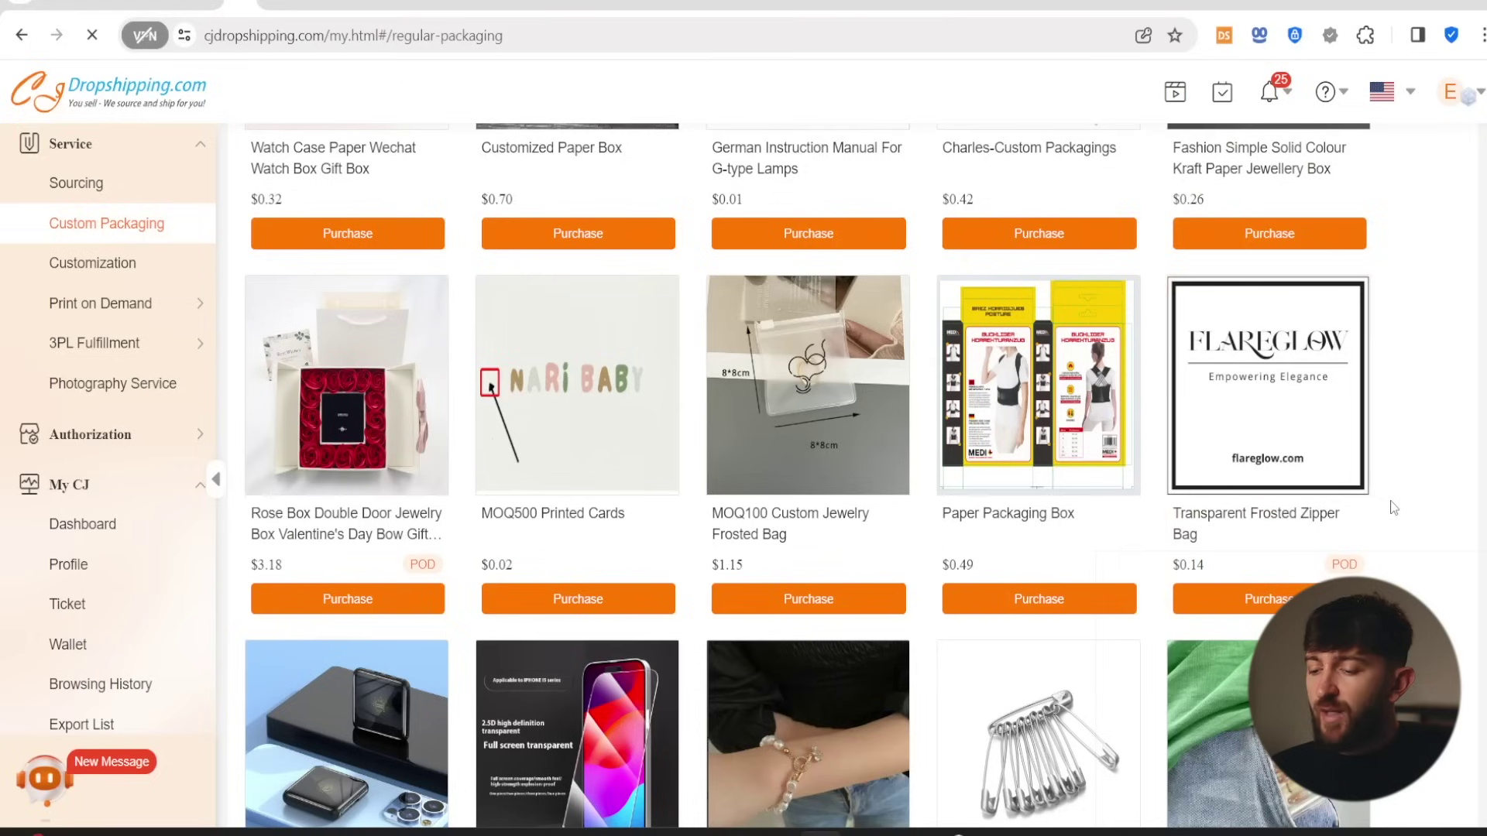
scroll(1401, 439, down, 8)
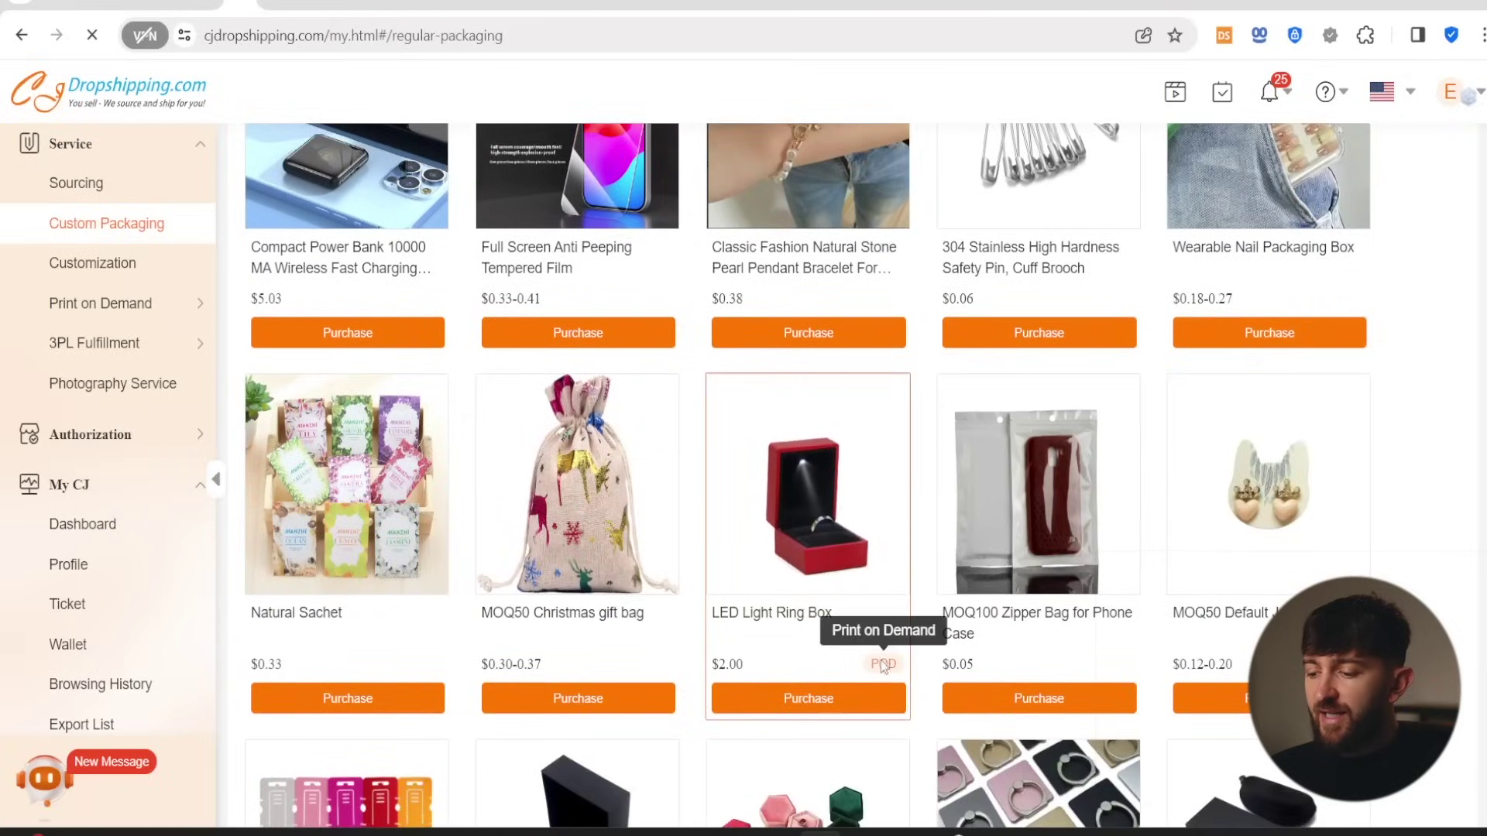
scroll(855, 529, down, 3)
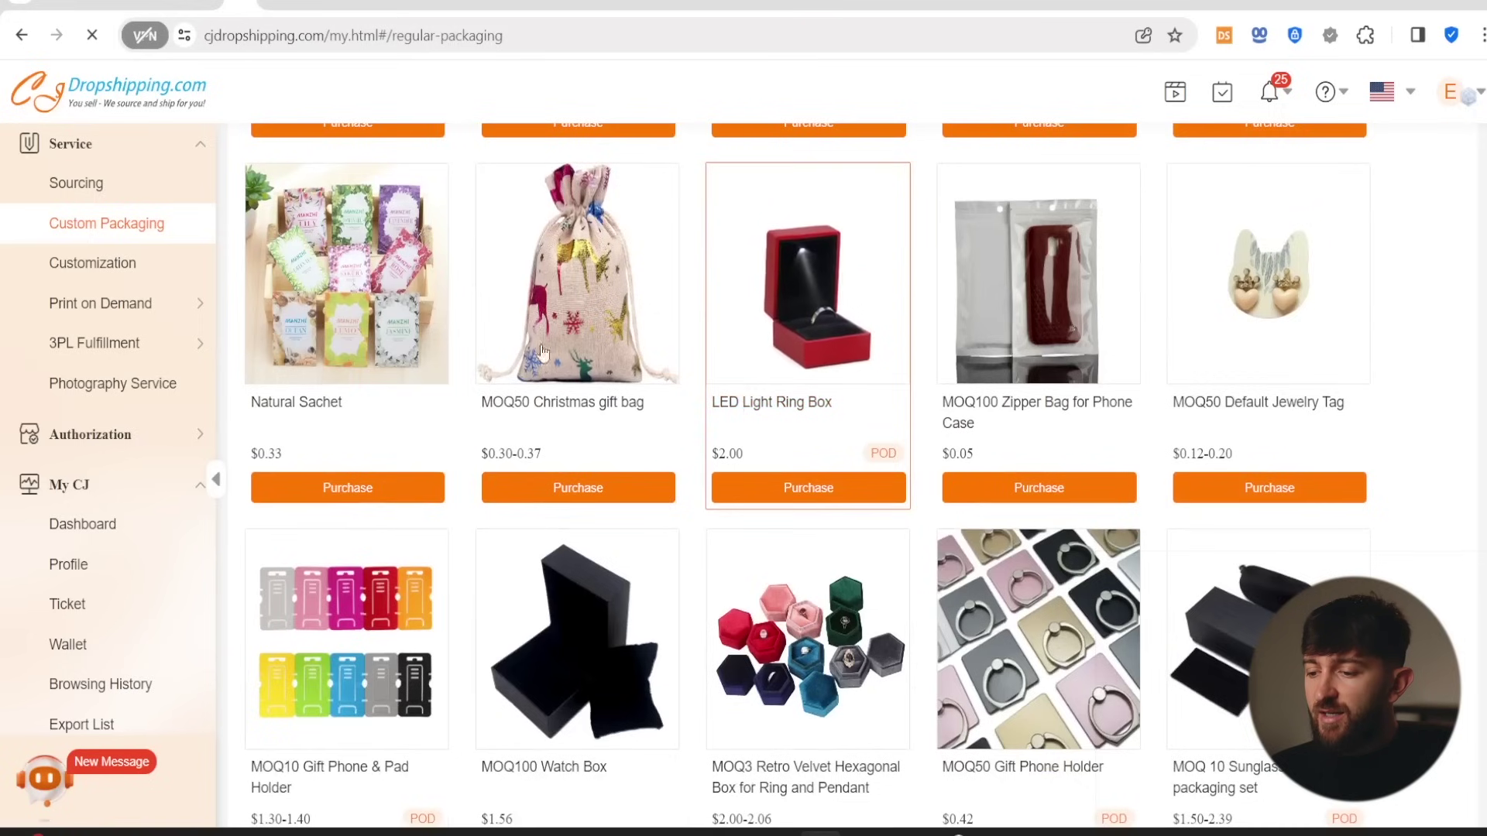
scroll(713, 385, up, 6)
scroll(713, 385, up, 20)
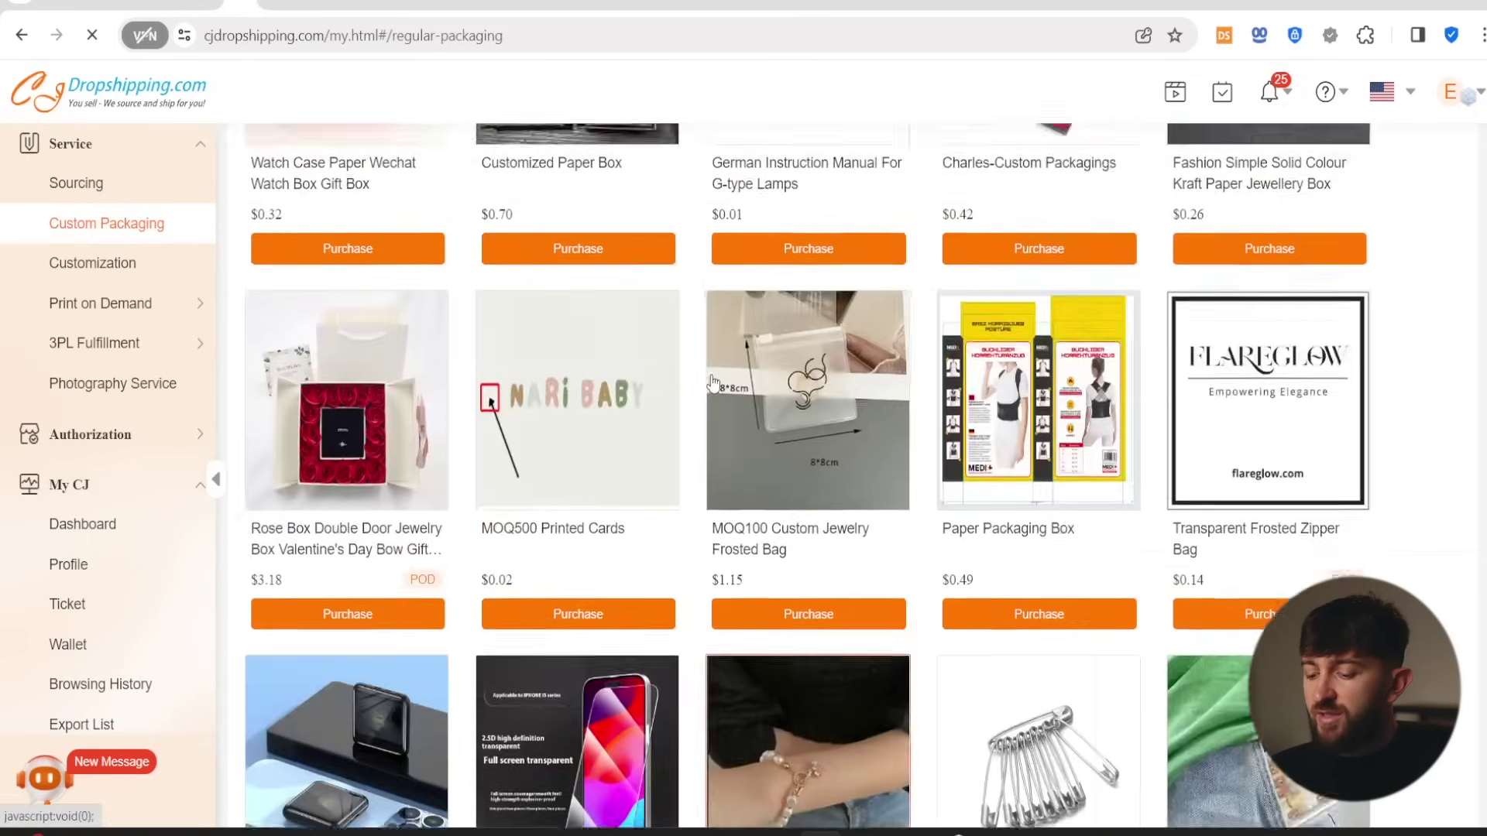
scroll(719, 324, up, 10)
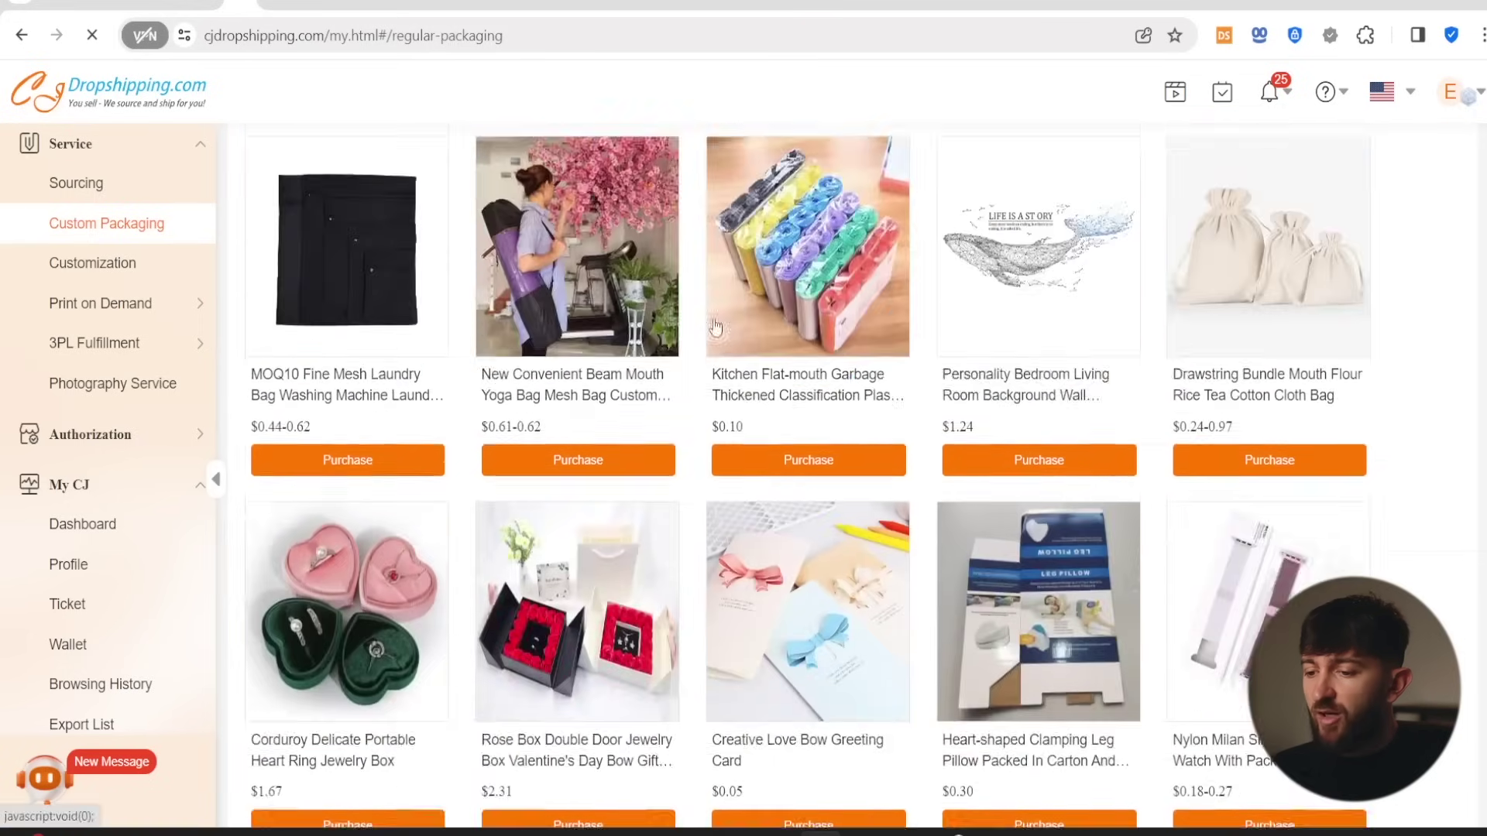
- Search the custom packaging for "Shoes Box" again using the copied term
click(328, 216)
key(ctrl+v)
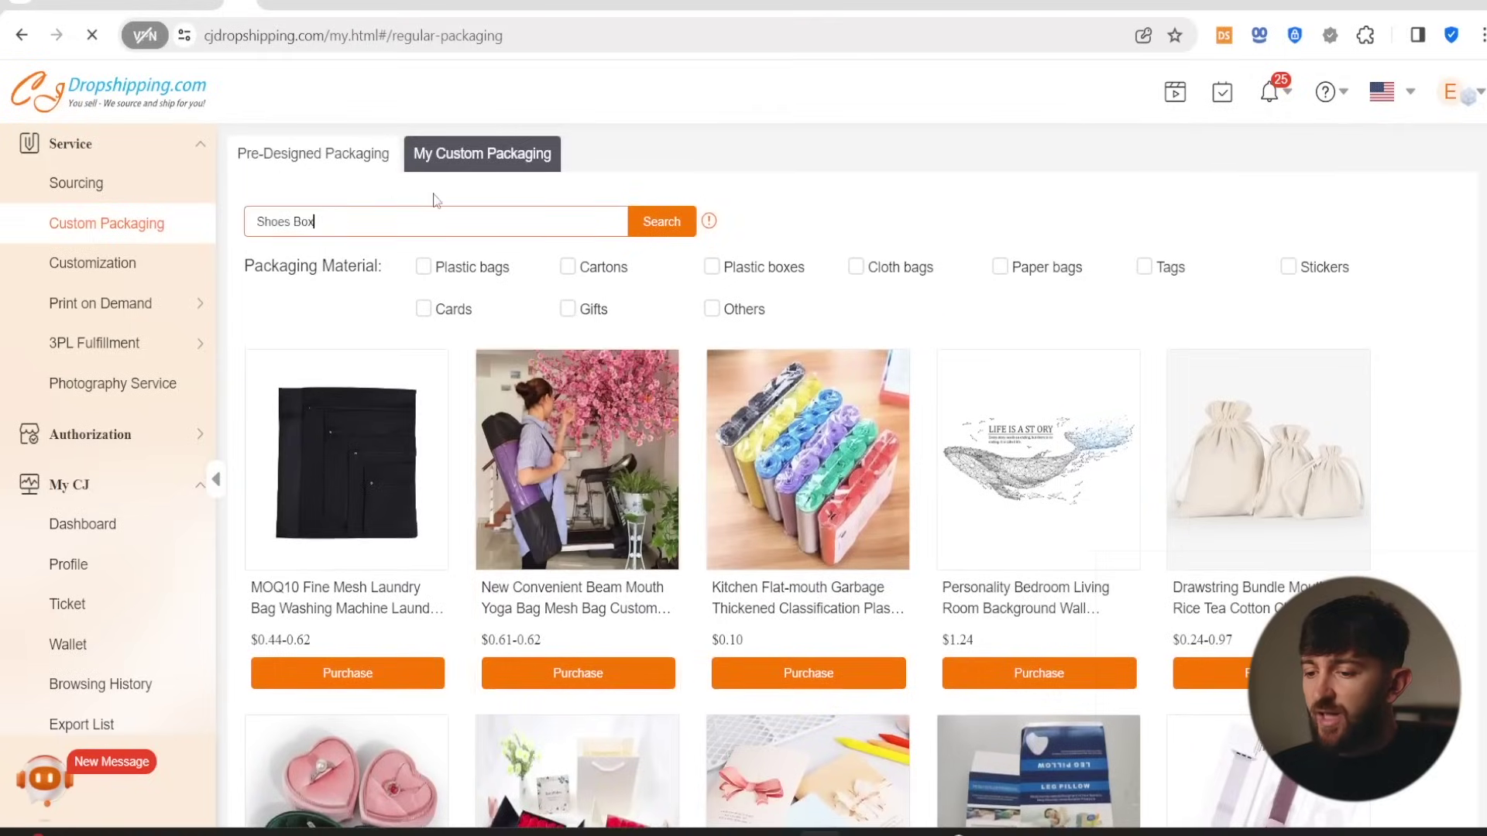
click(661, 227)
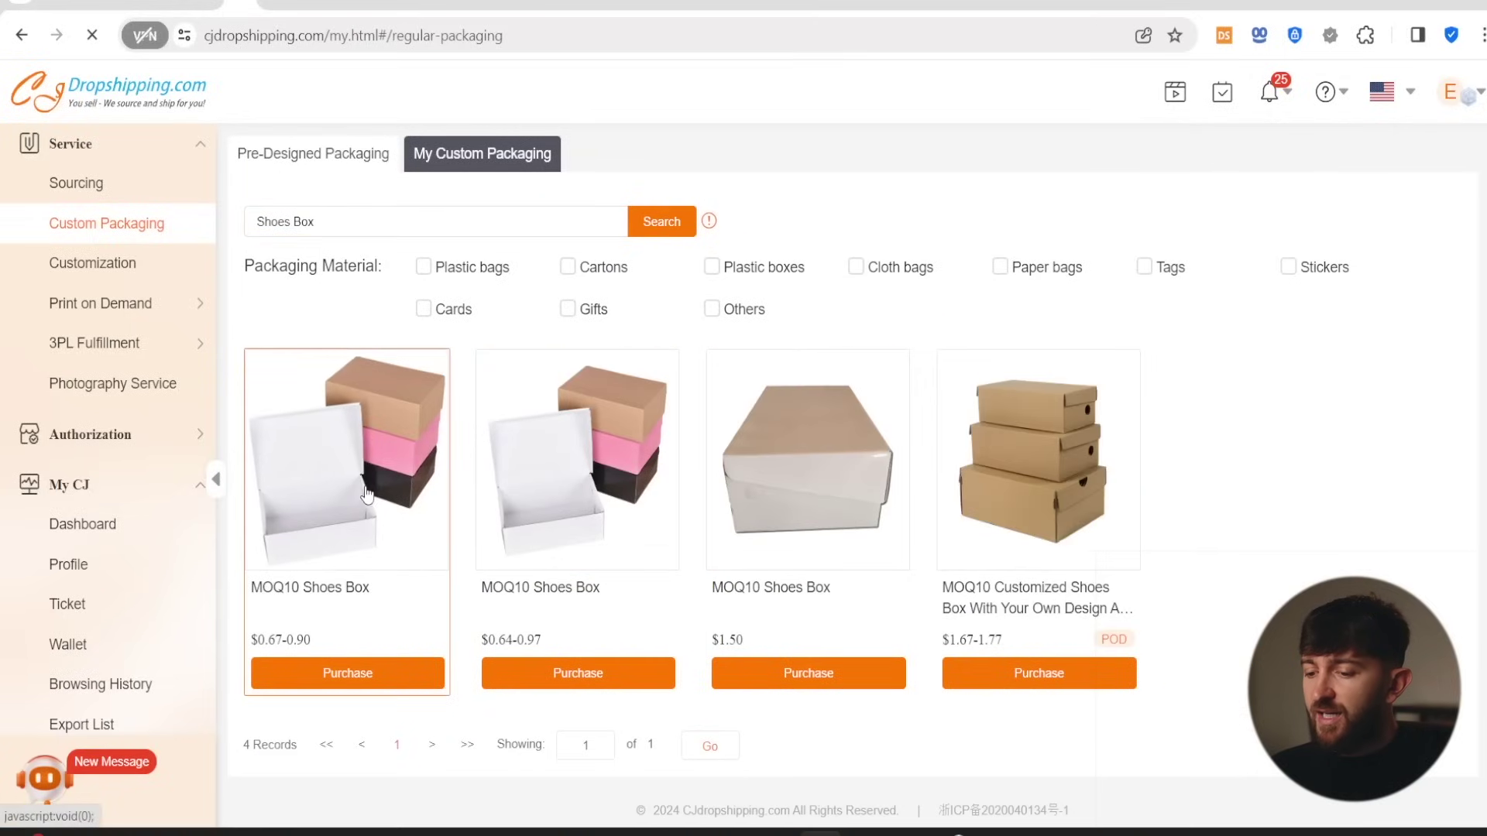
- View the first MOQ10 Shoes Box, examine its customization process, and return to the search results
click(366, 491)
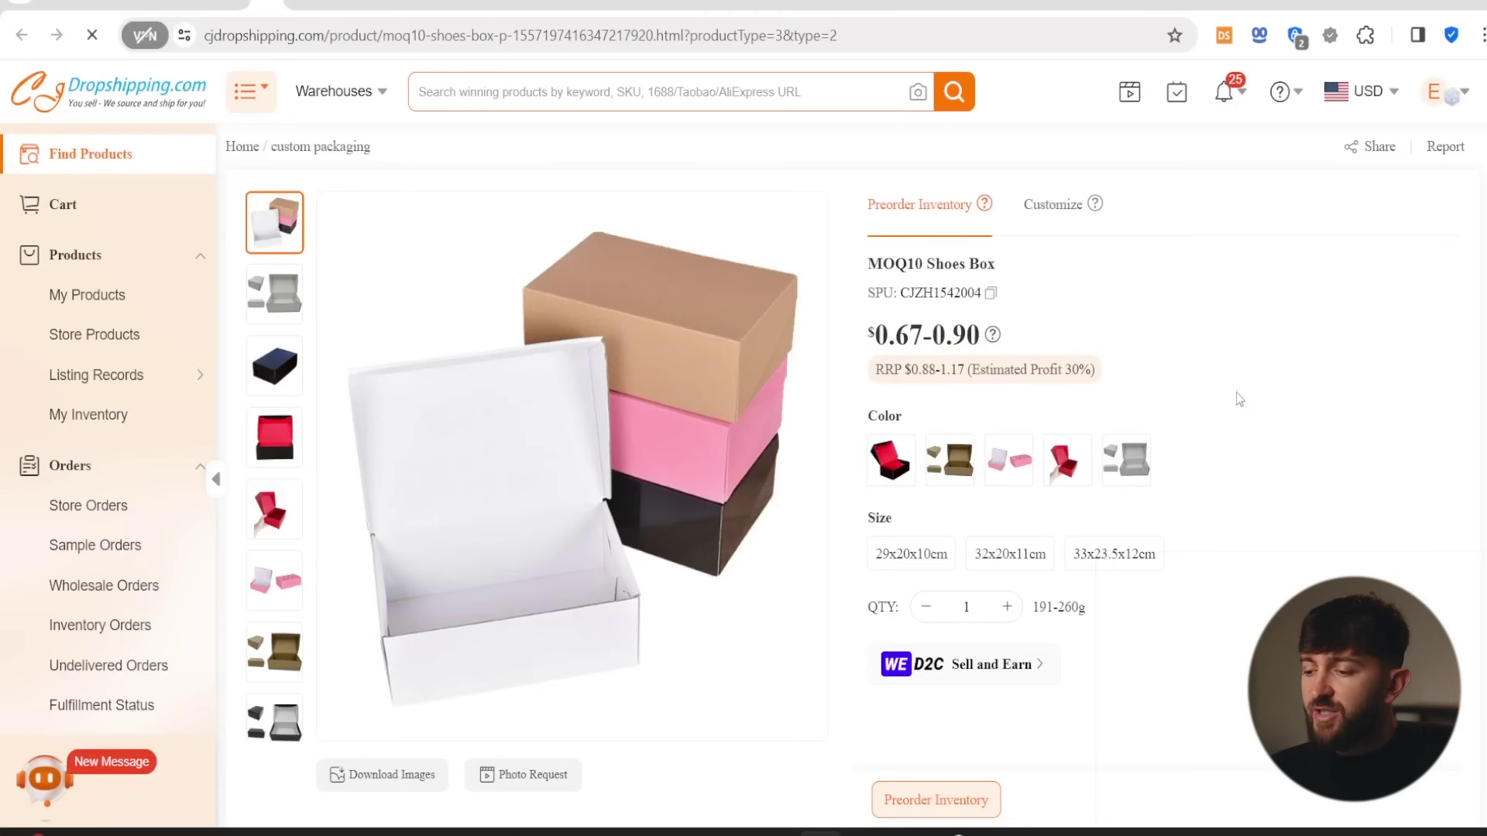
click(1061, 209)
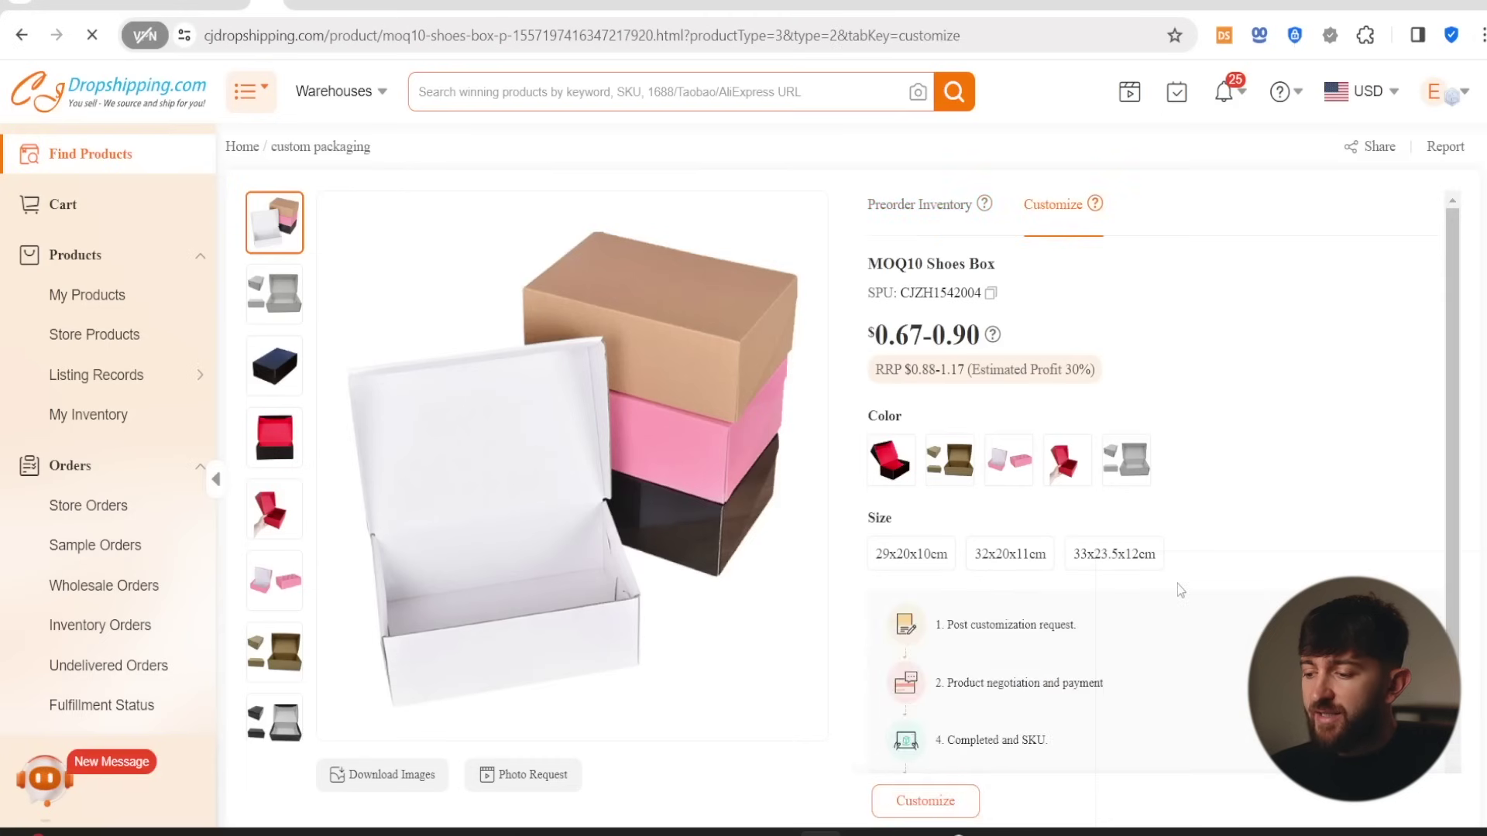
scroll(1177, 584, down, 2)
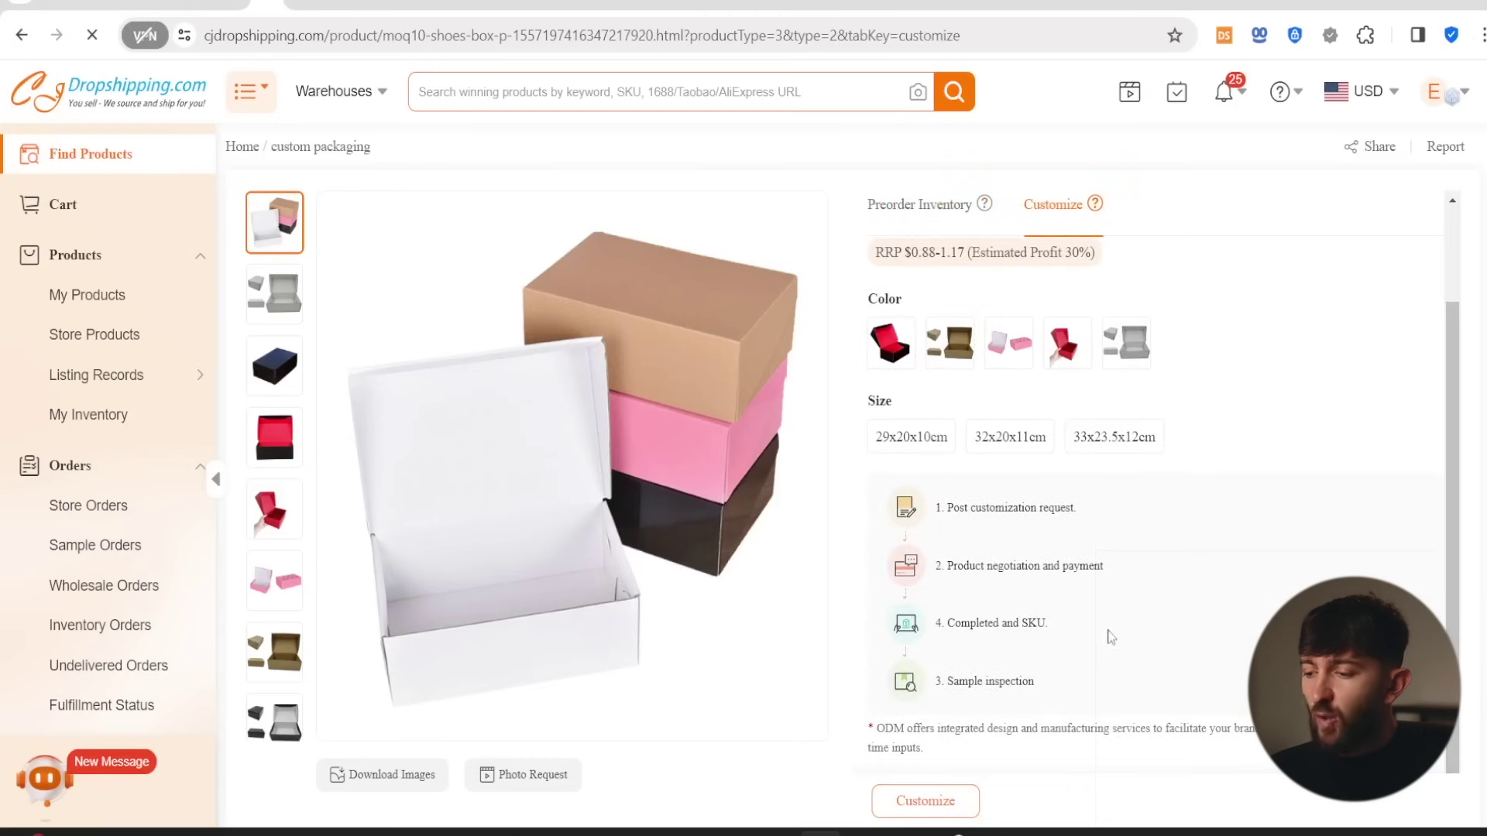
scroll(1131, 635, up, 2)
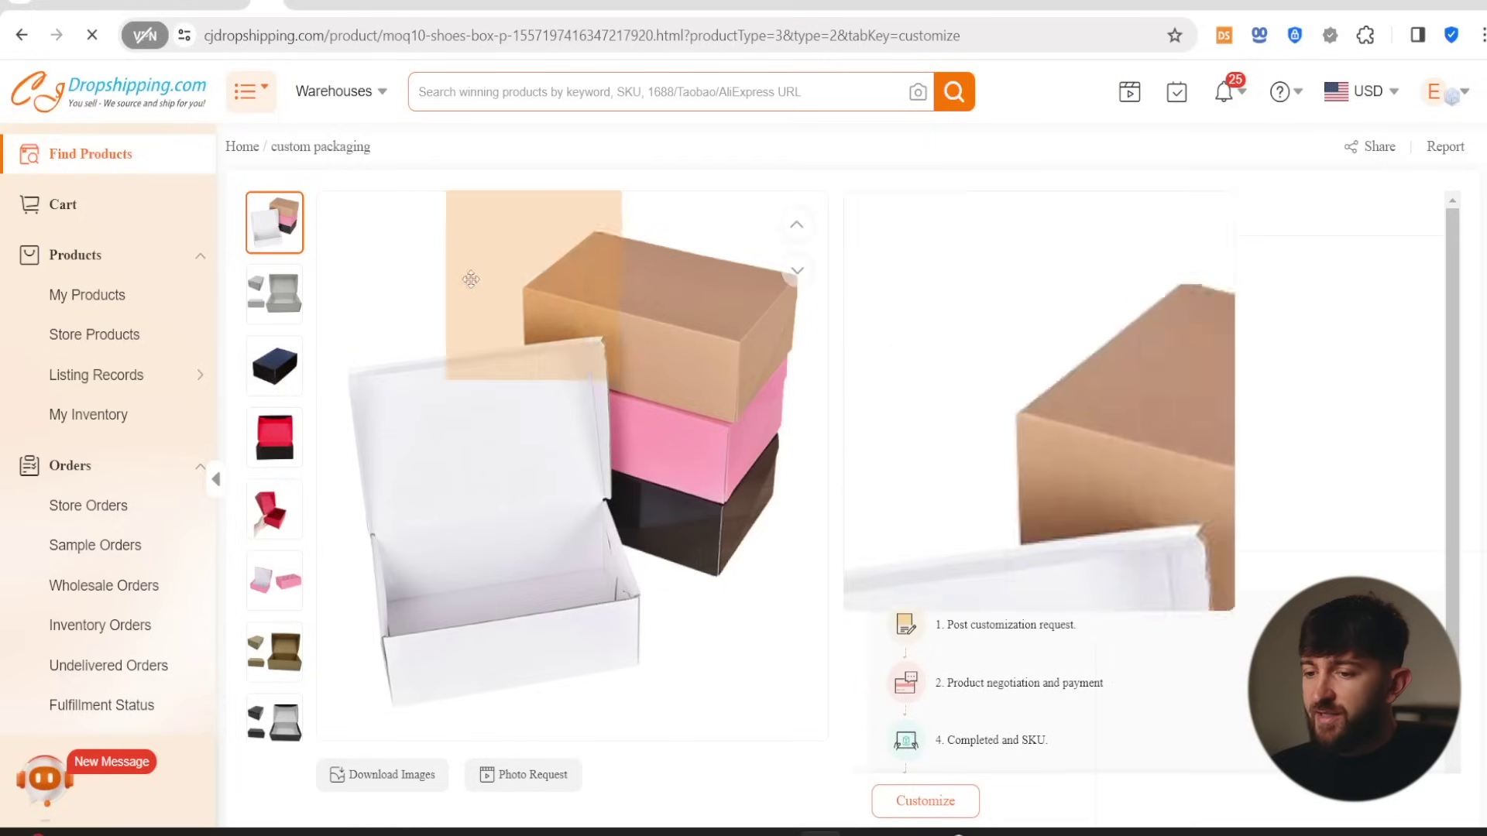
click(245, 4)
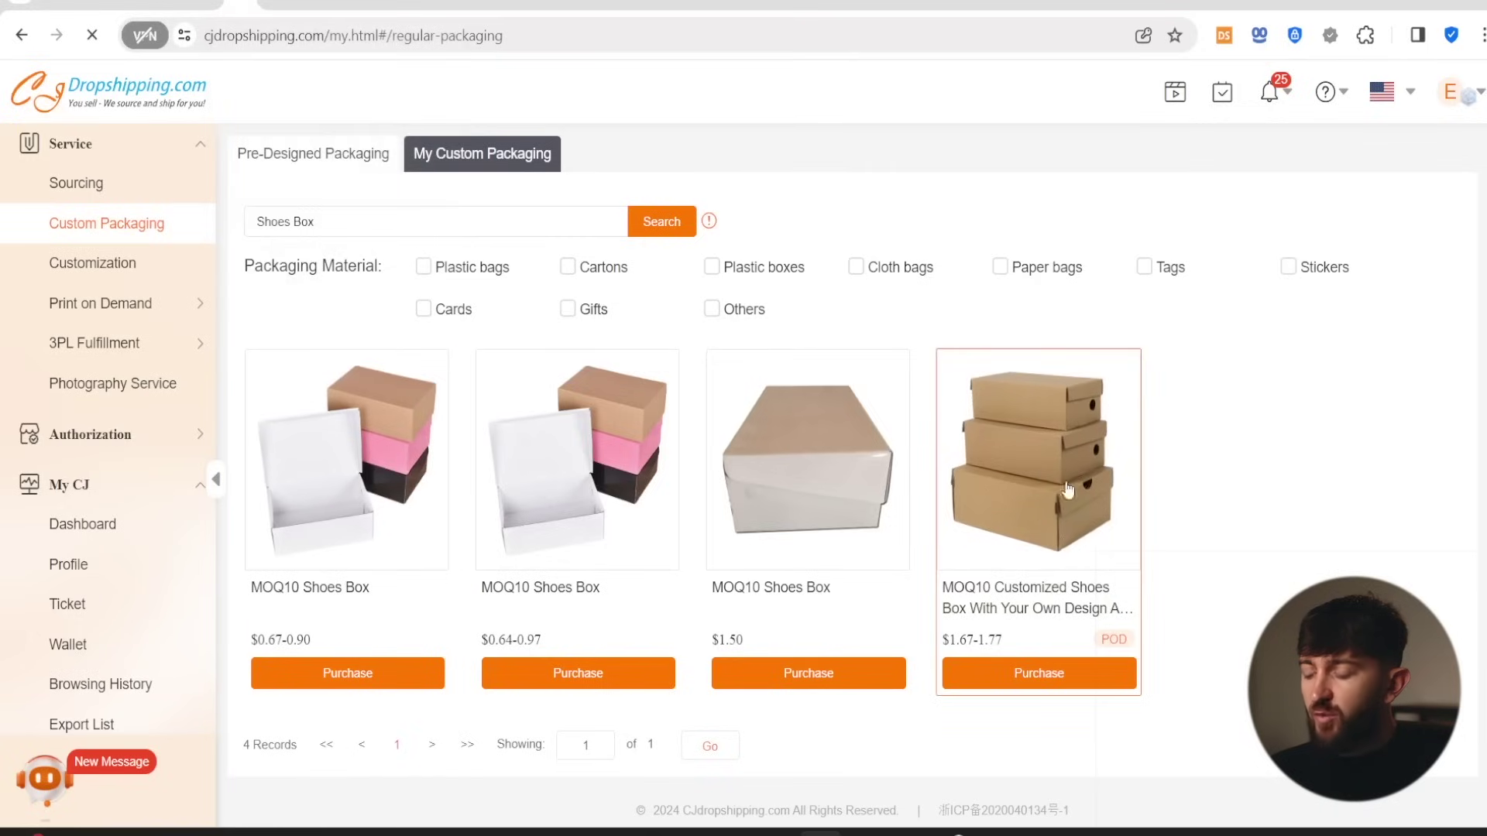
- Open the MOQ10 Customized Shoes Box With Your Own Design And Pattern and select size 33x25x12cm in Brown
click(1039, 474)
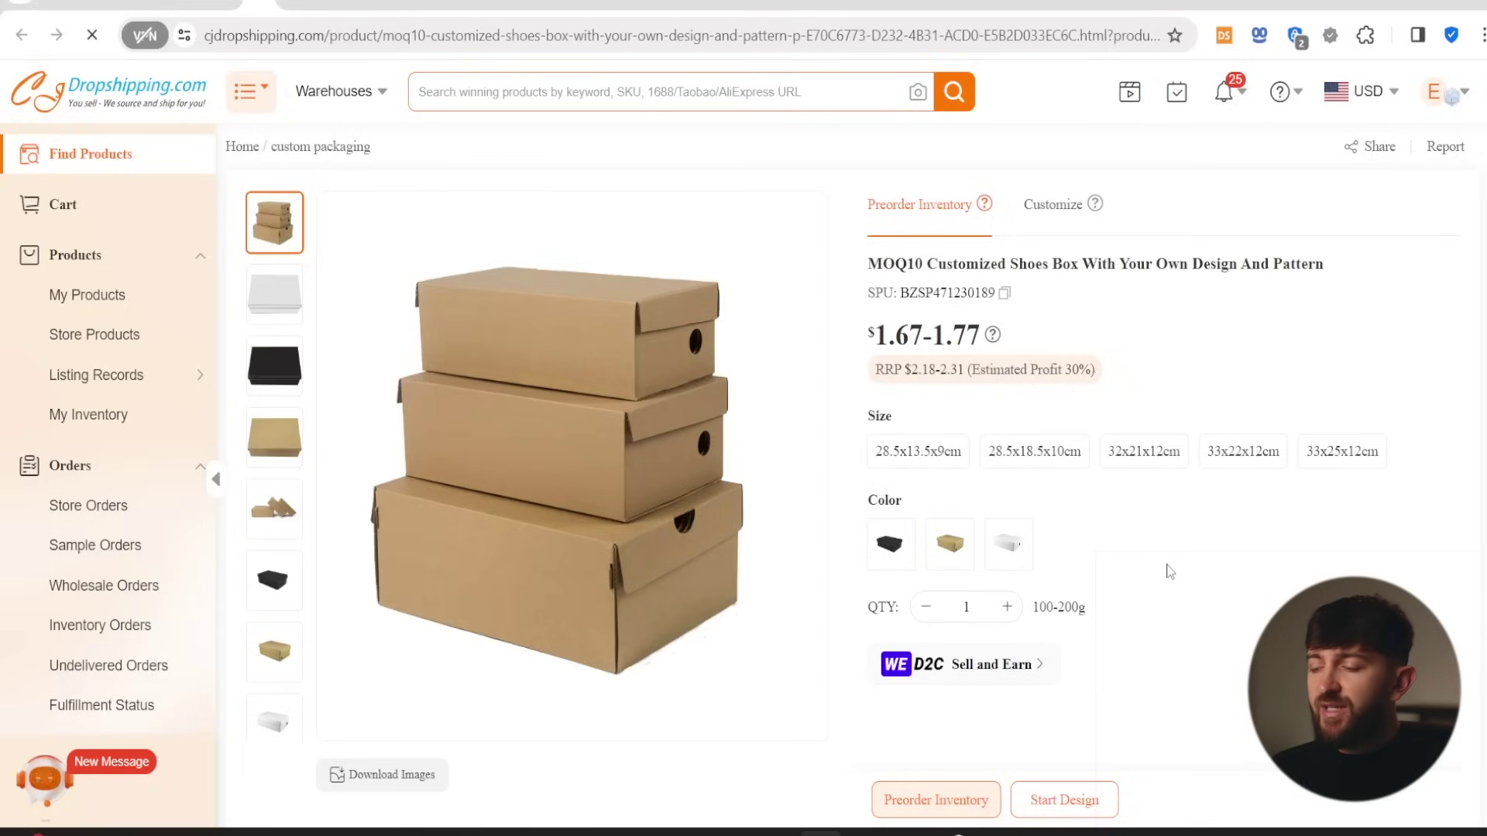
click(1342, 455)
click(961, 571)
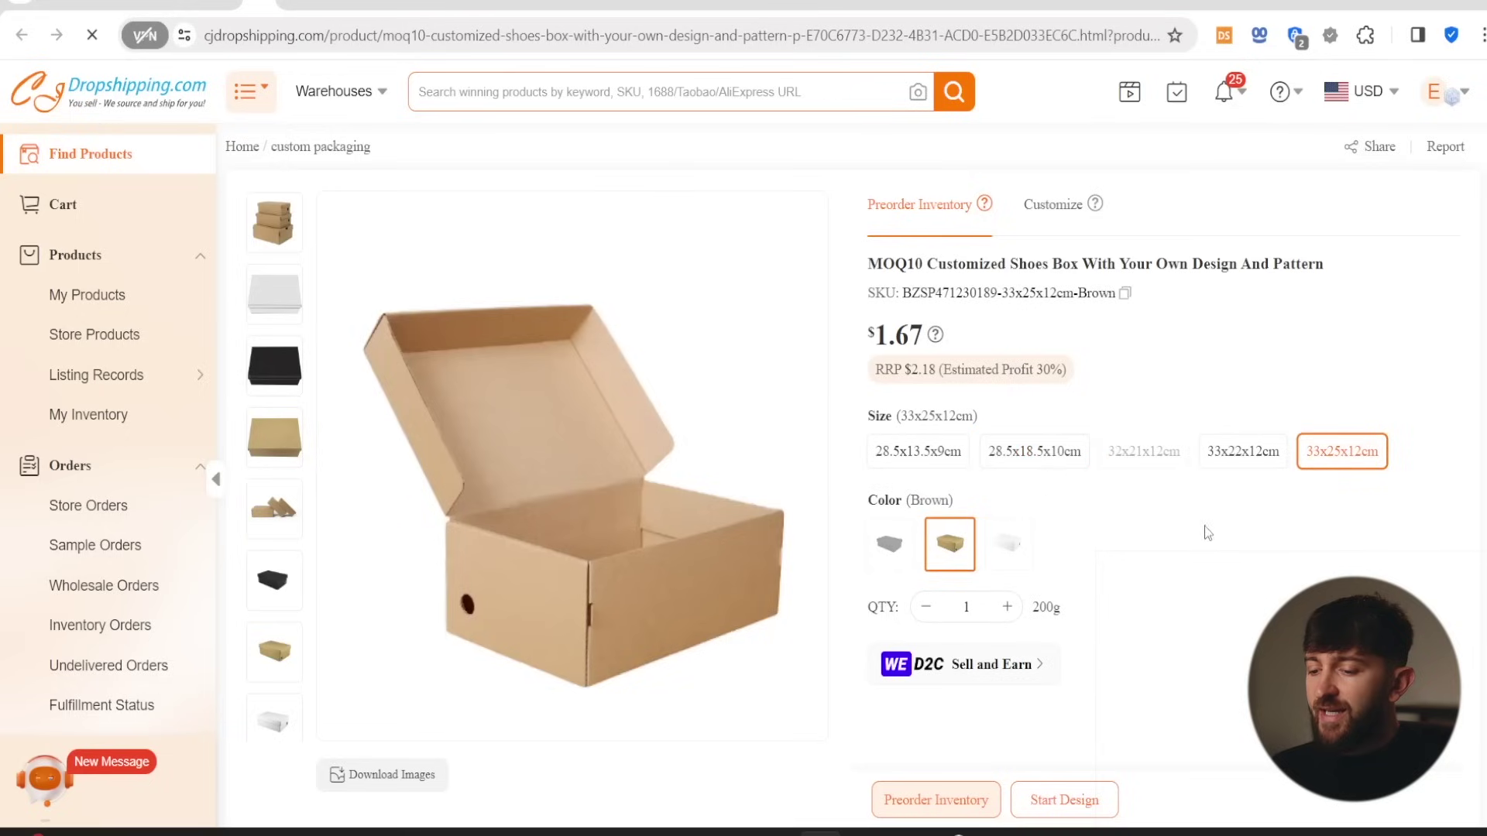
- Start a design for the shoe box, set its color to Brown and upload the Humbric_transparent logo
click(1068, 802)
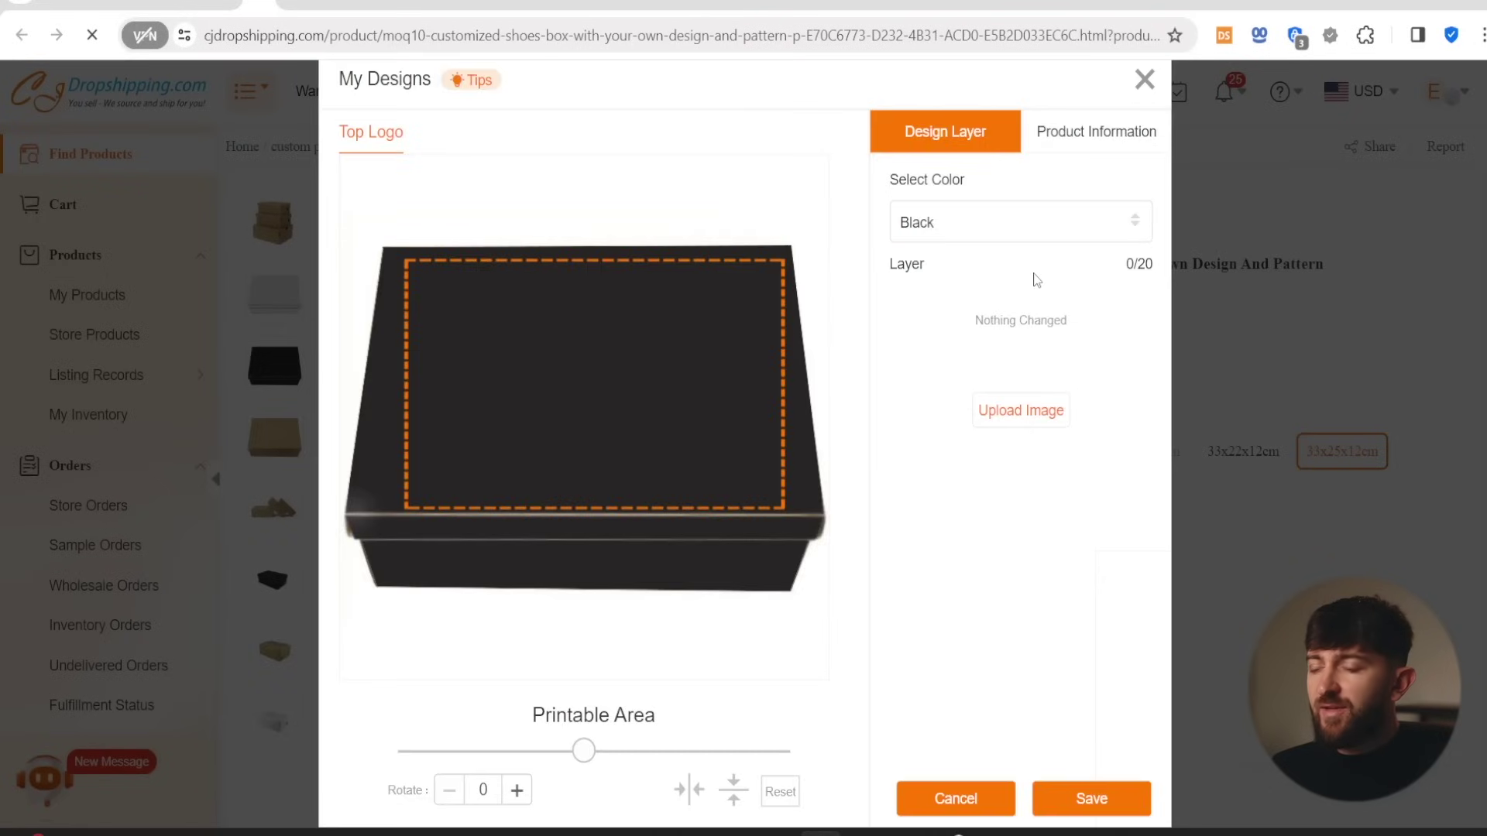
click(1012, 223)
click(1005, 271)
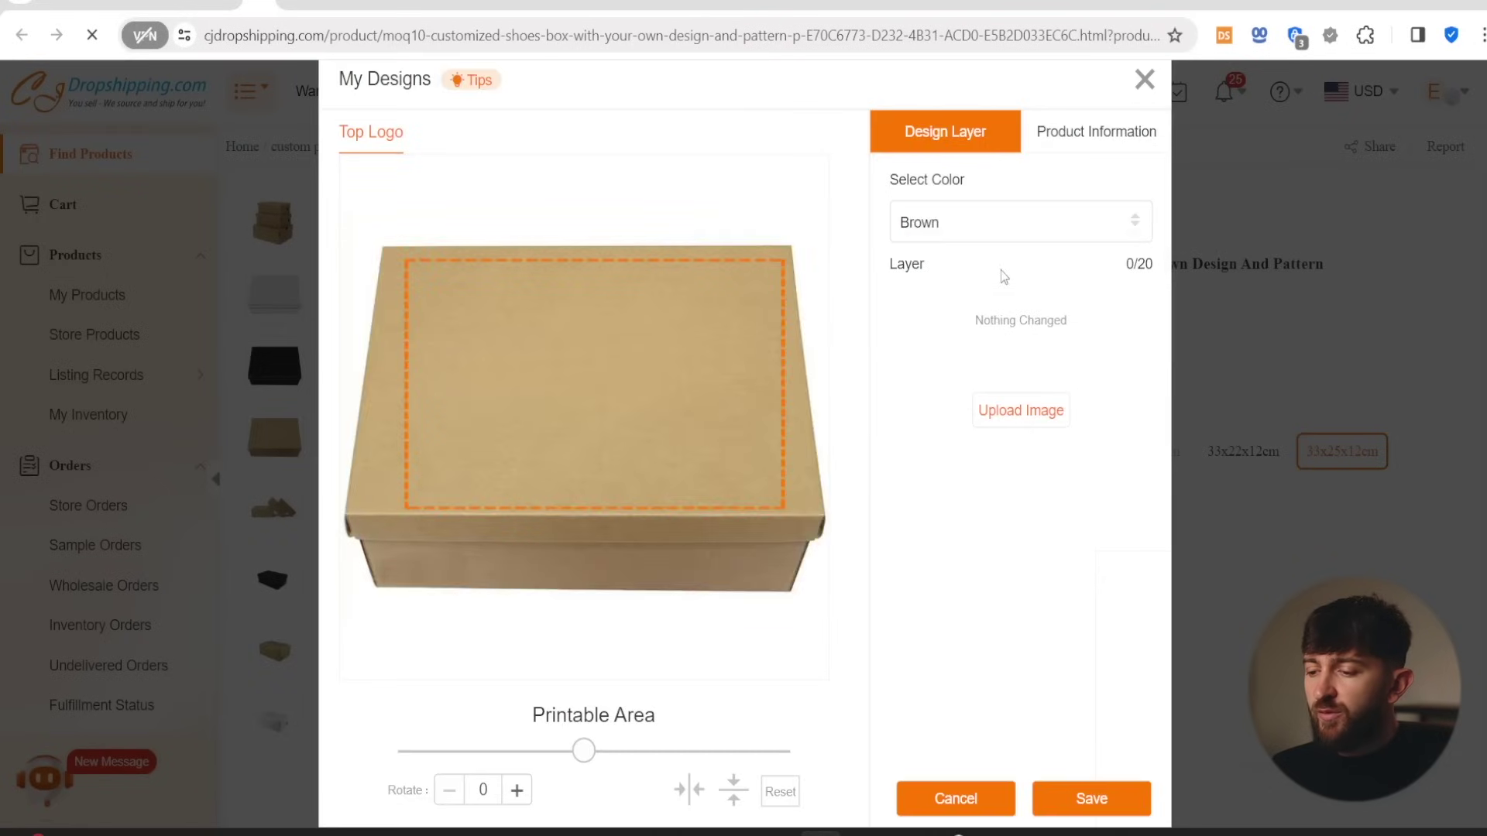
click(1026, 416)
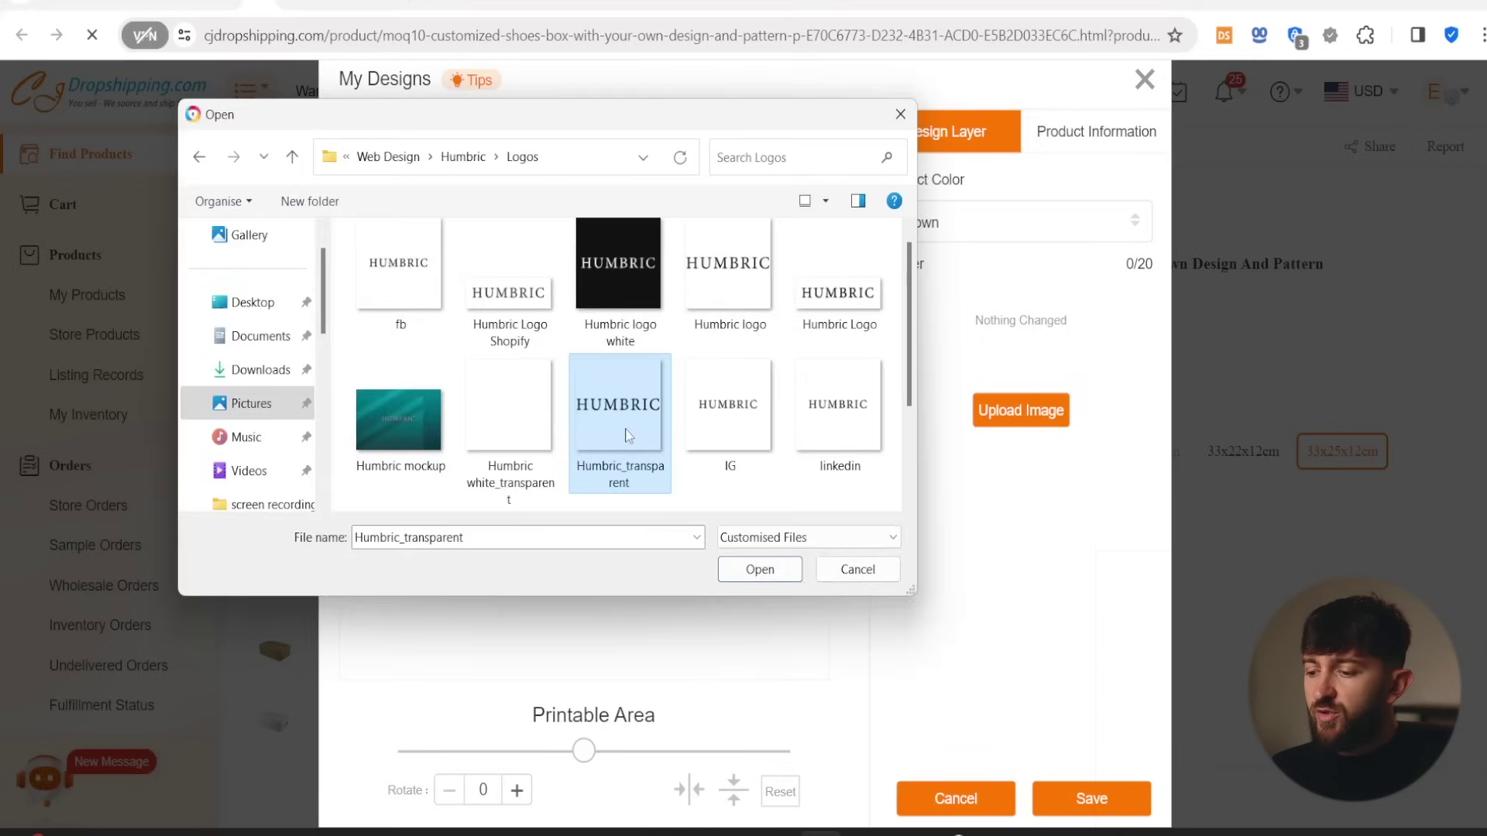
click(761, 573)
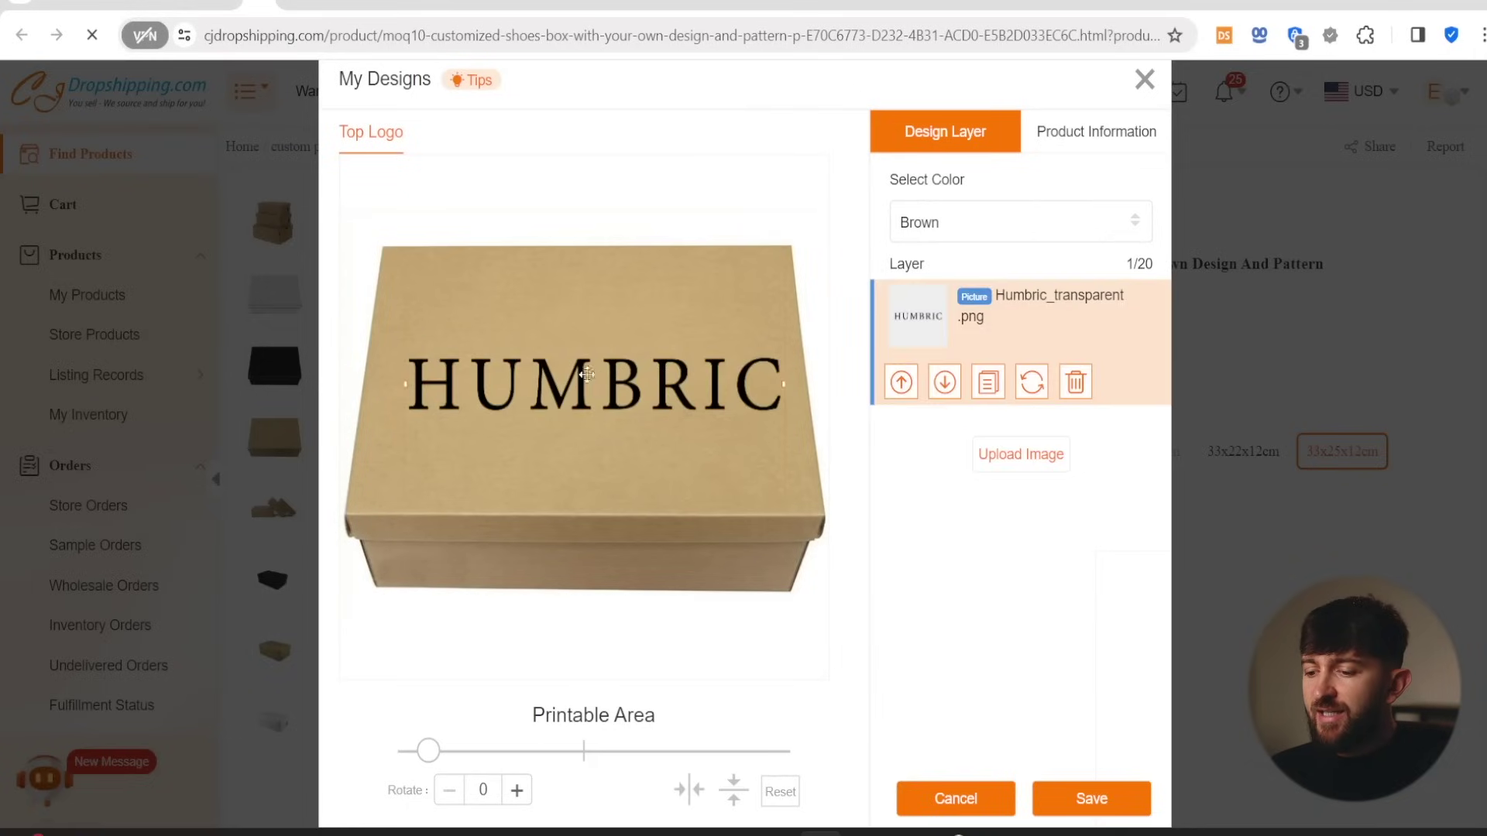
- Shrink the HUMBRIC logo on the box lid to about half the printable width and centre it horizontally and vertically
drag(501, 342, 558, 418)
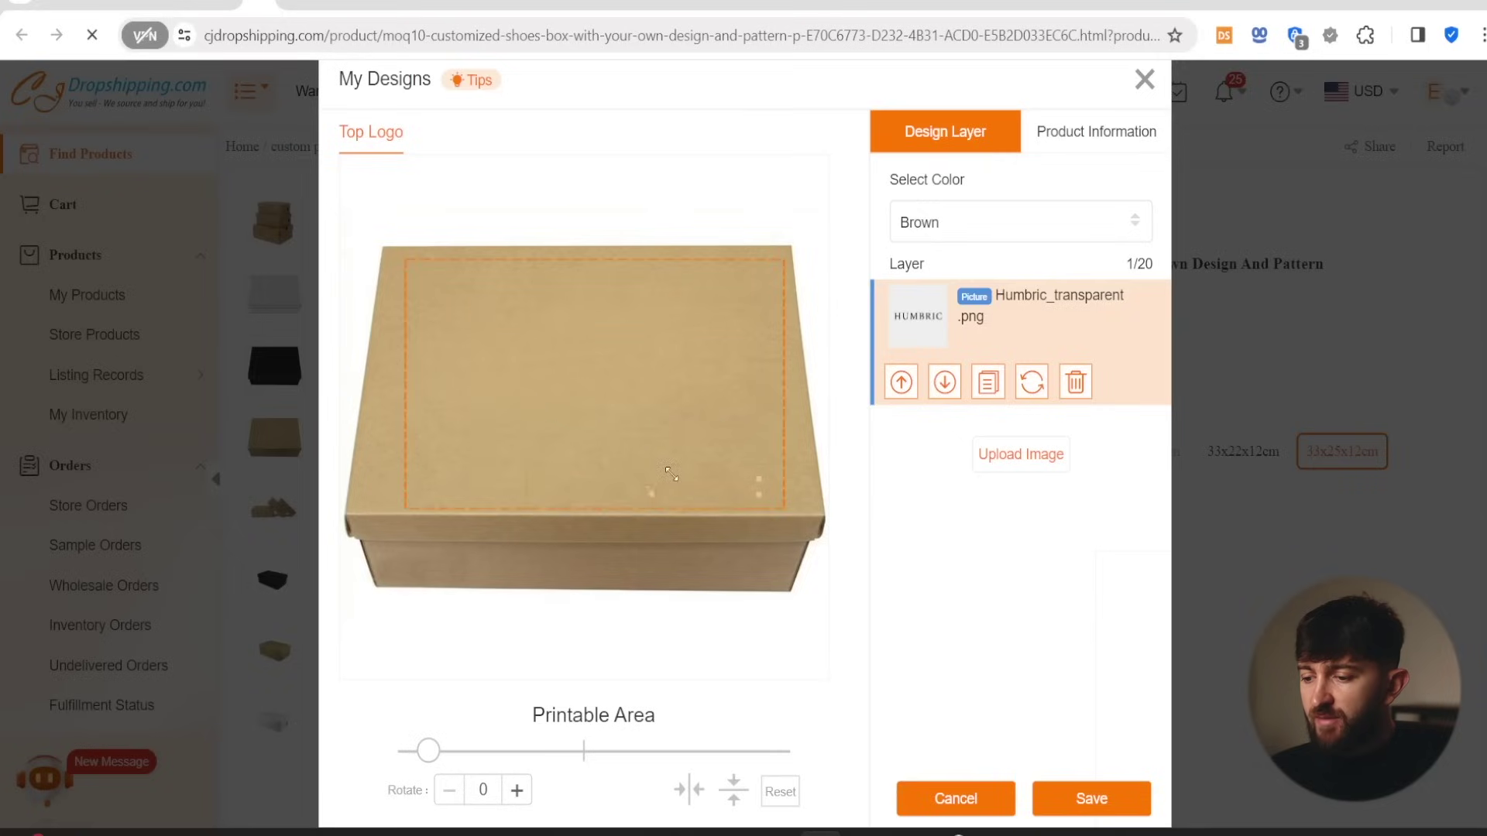
drag(670, 474, 667, 476)
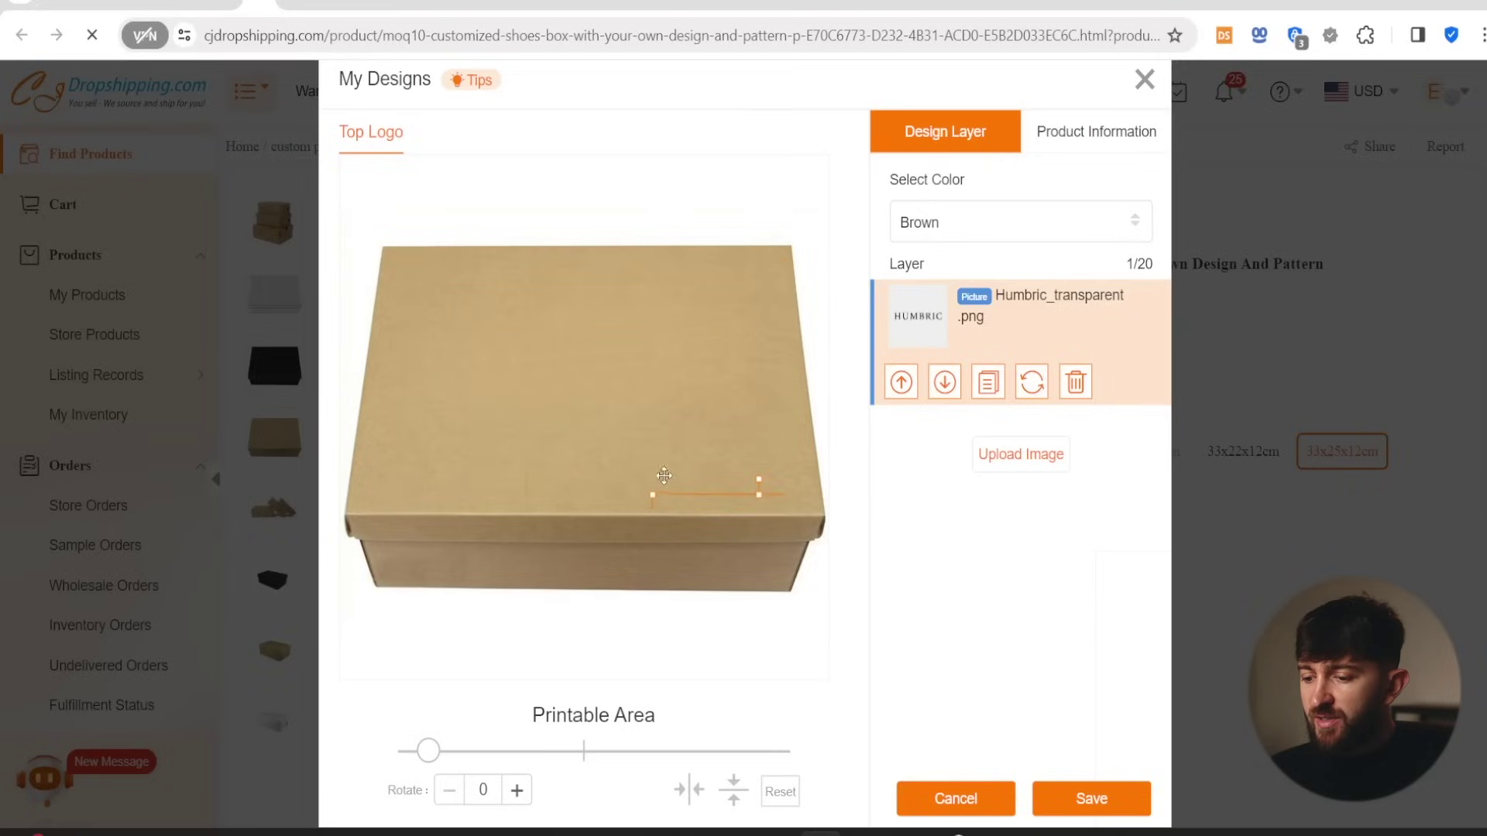
click(731, 797)
click(688, 790)
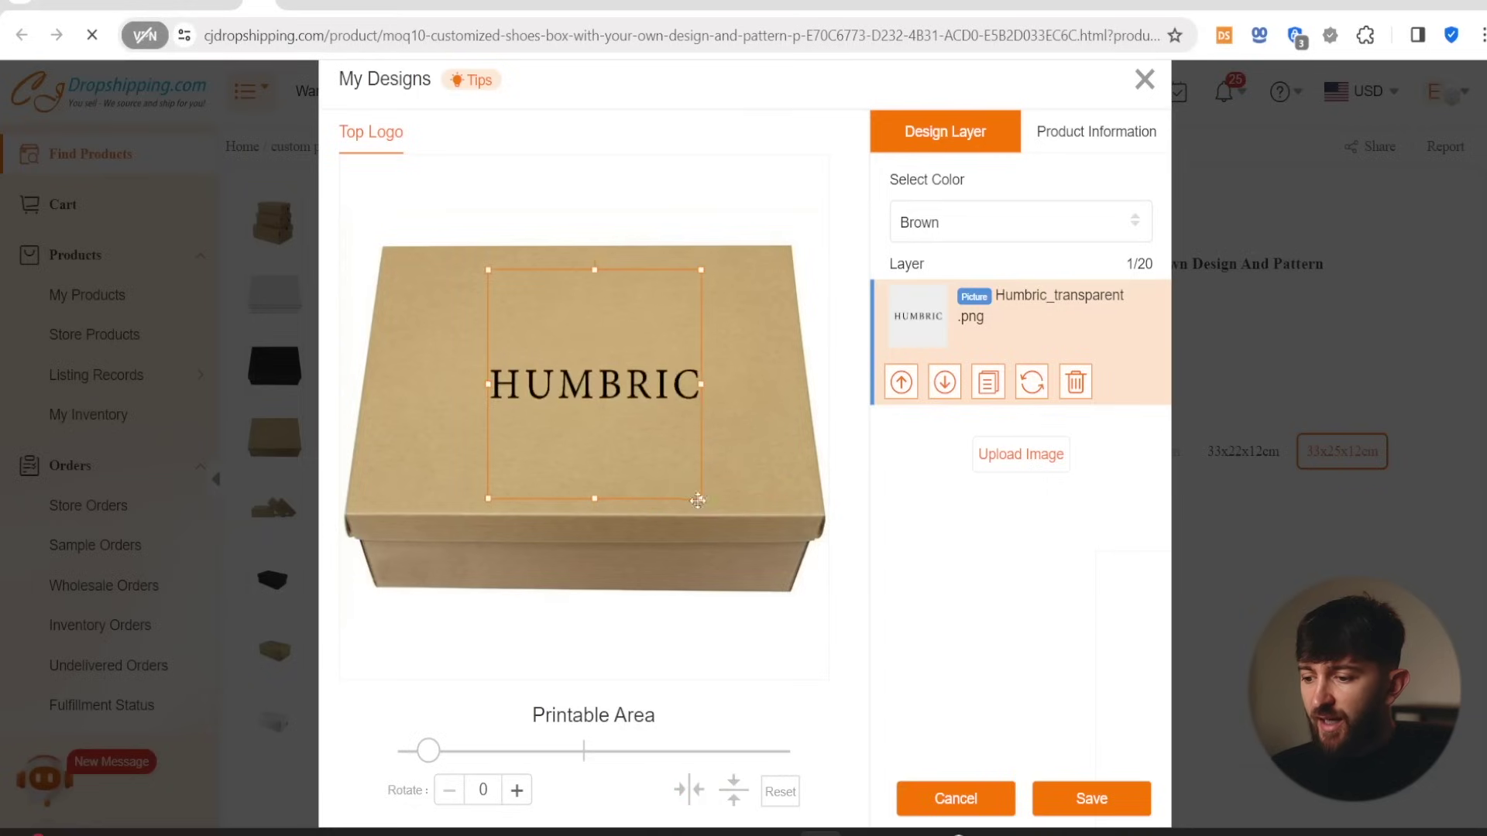
drag(488, 270, 509, 292)
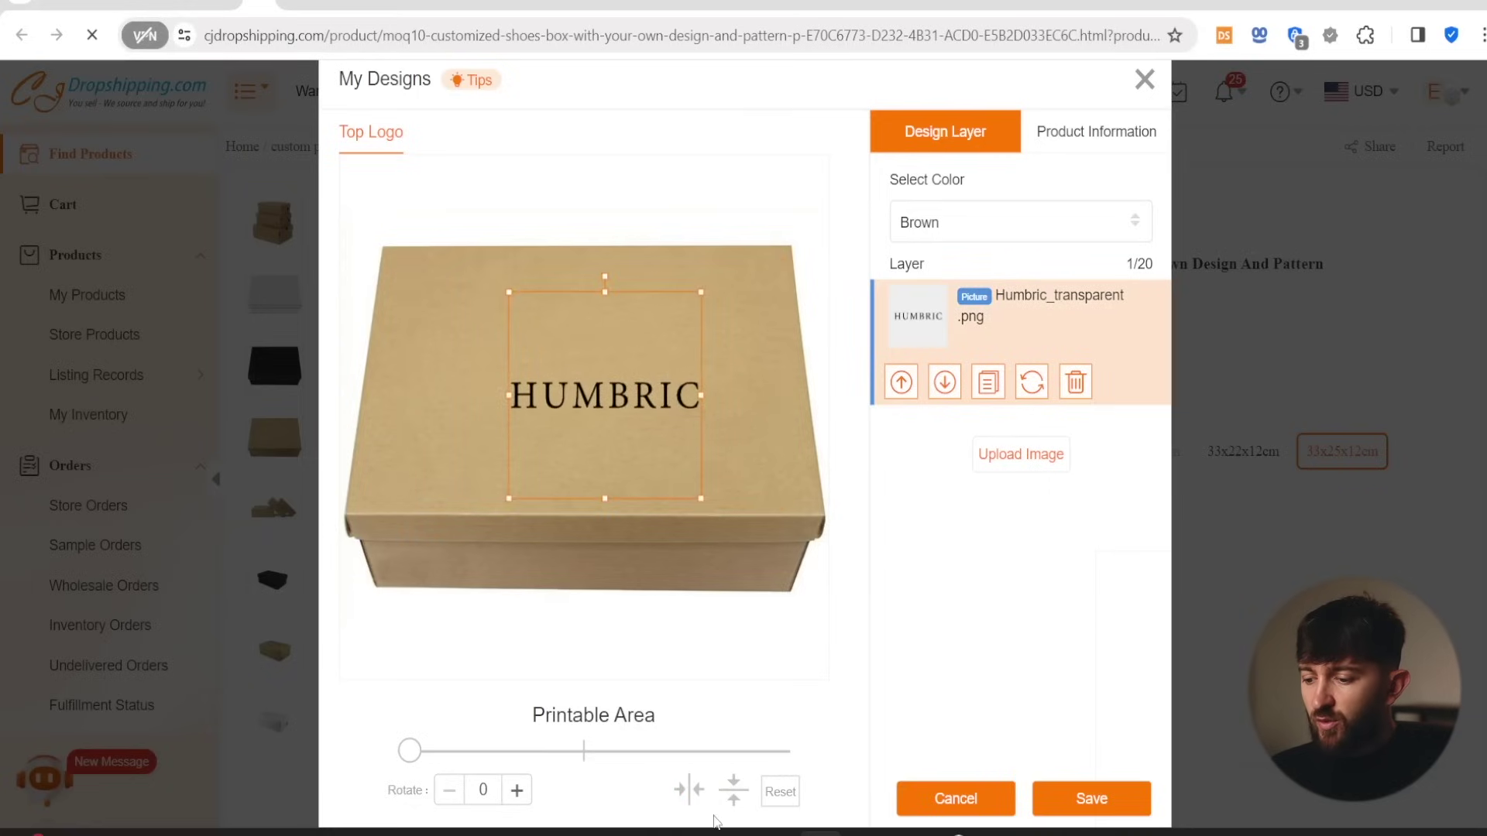
click(699, 803)
click(731, 791)
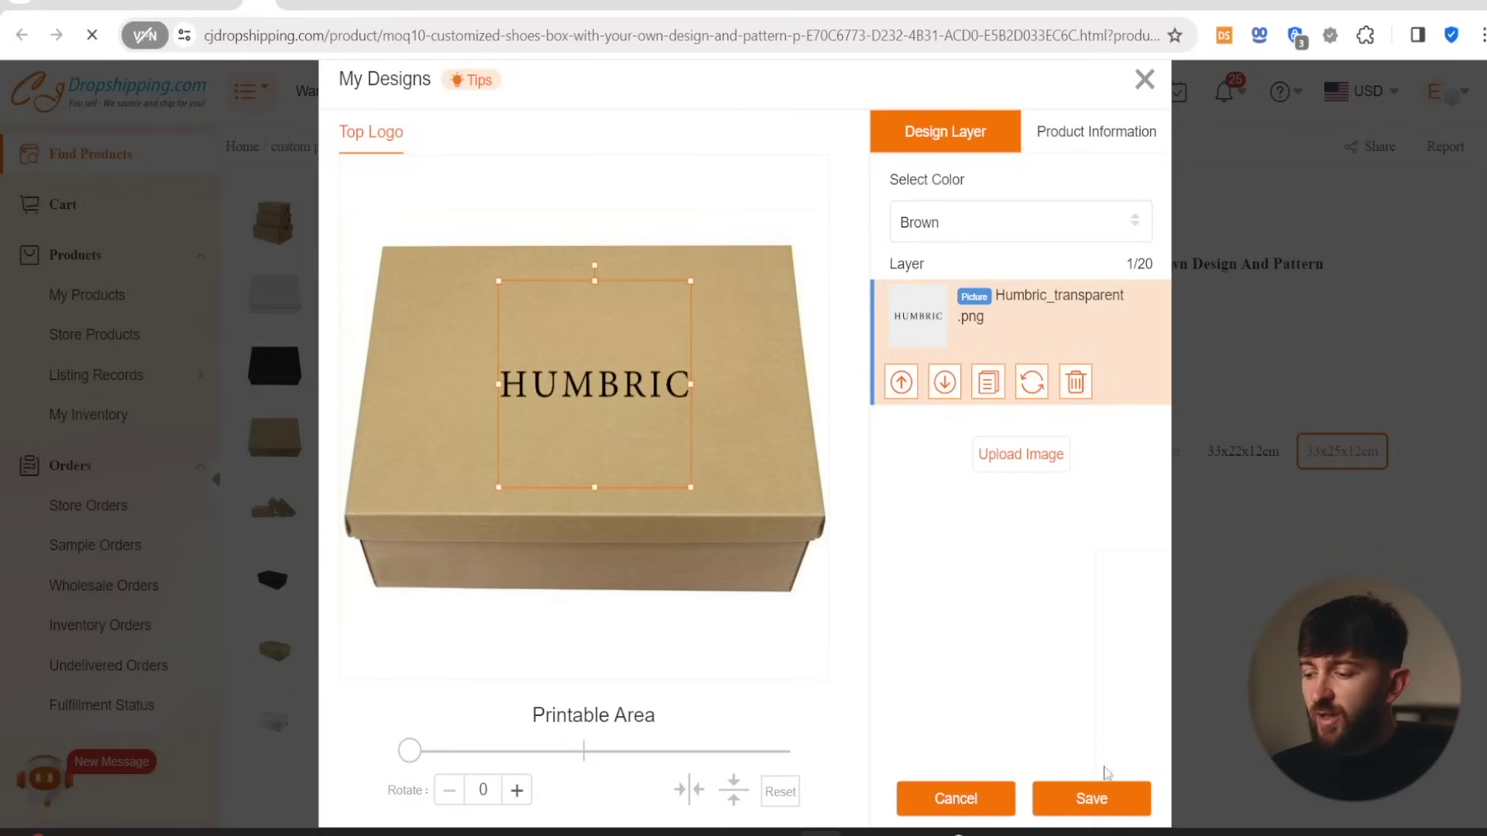
- Save the design as "Humbric Shoe Boxes" with the description "Shoe boxes for trainers & shoes" and view it among the custom packaging
click(1105, 798)
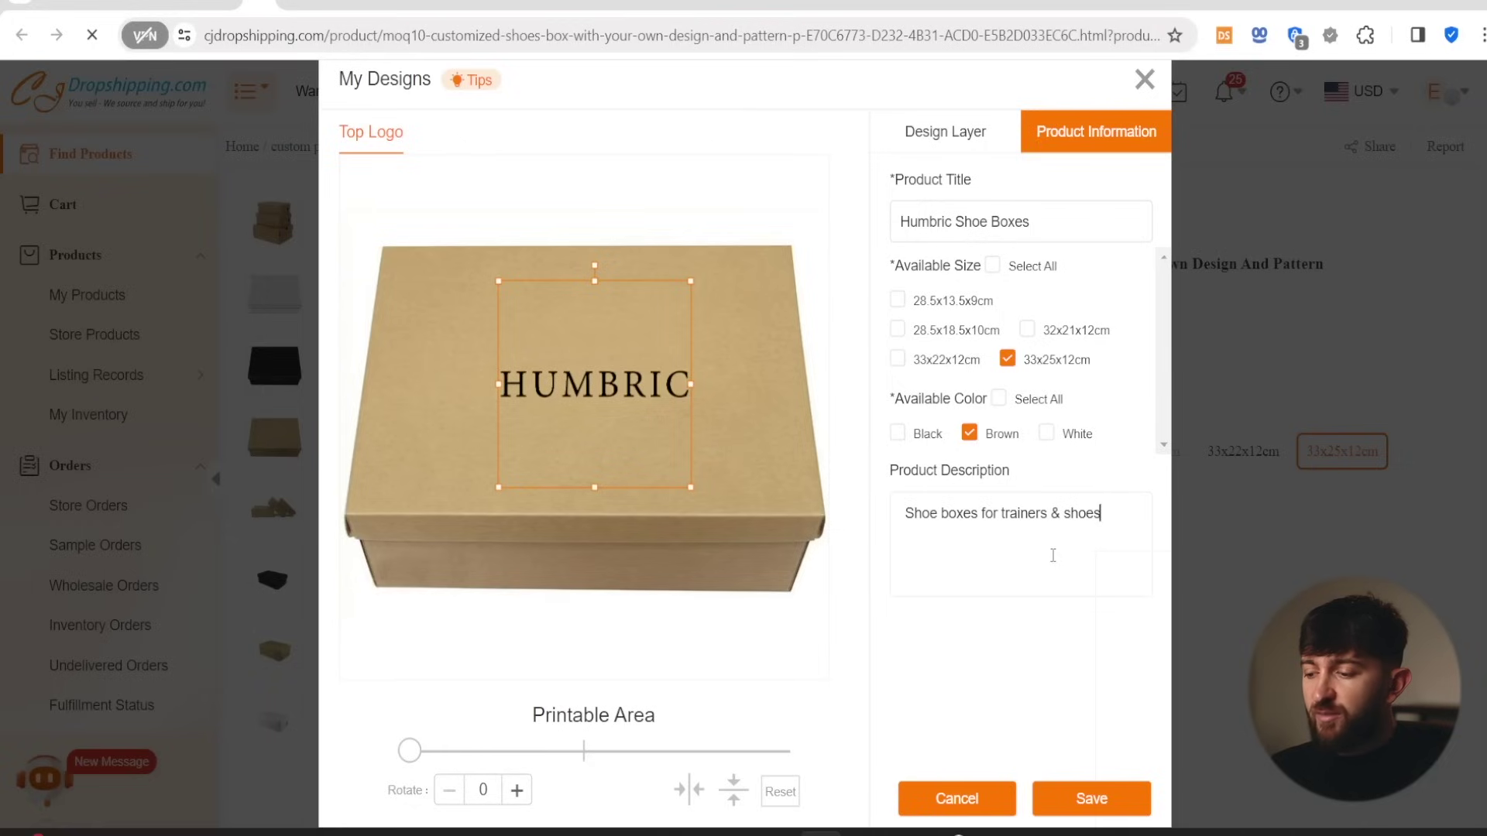
click(1092, 802)
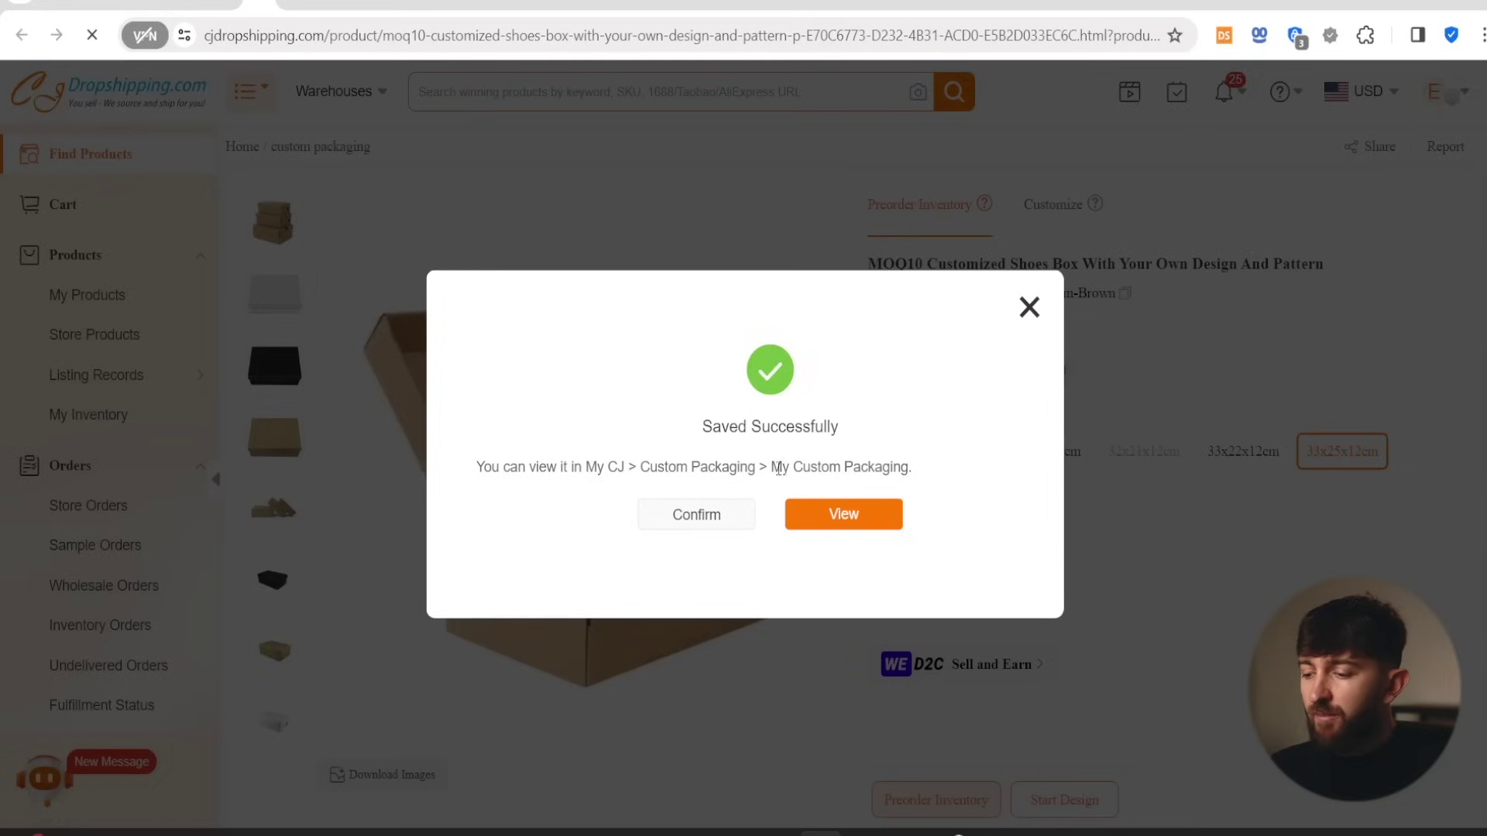
click(844, 516)
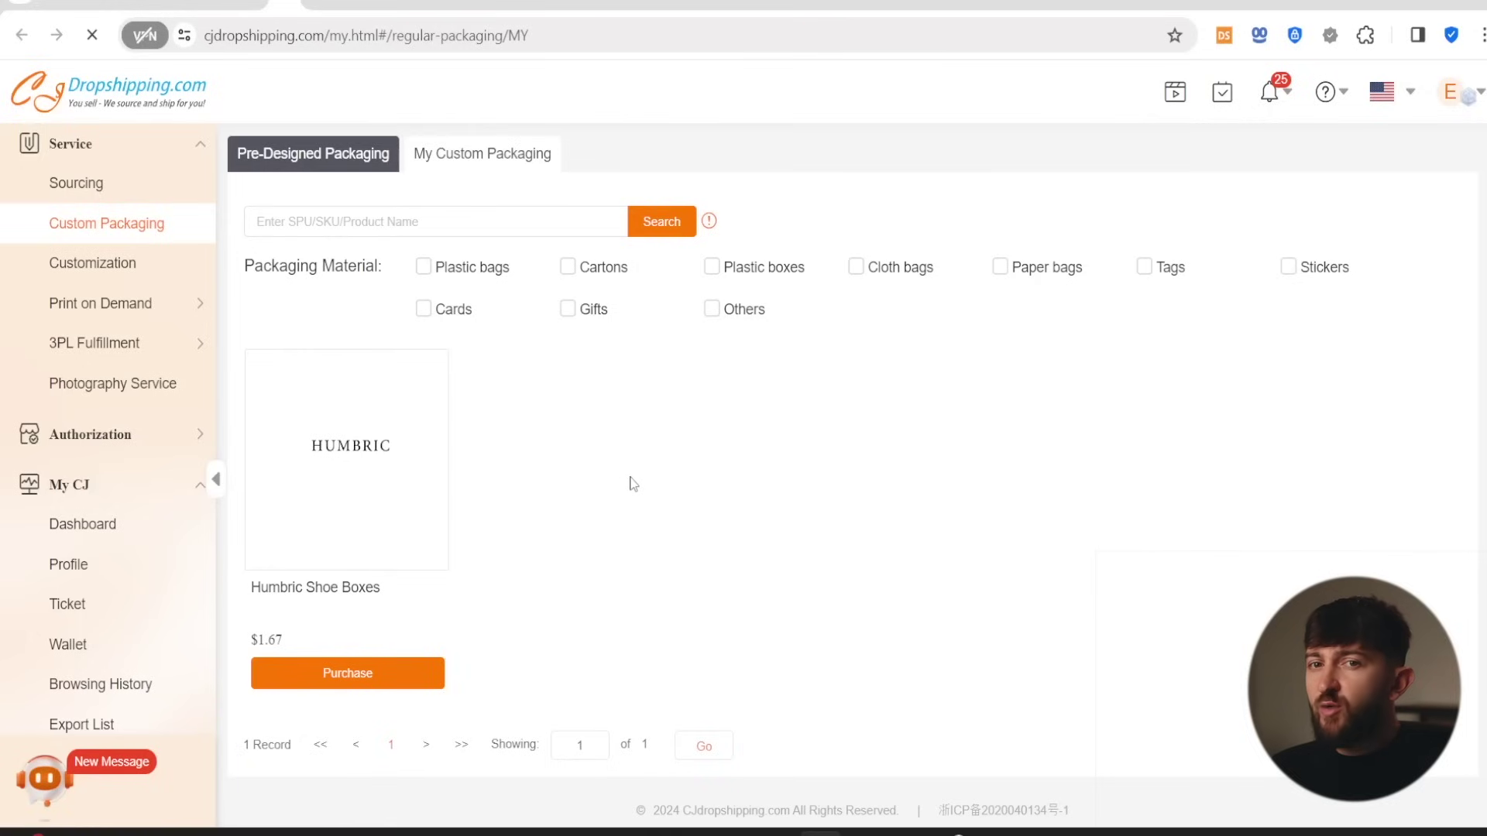
- Purchase 10 Humbric Shoe Boxes in 33x25x12cm Brown and pay for them with the card payment method
click(348, 674)
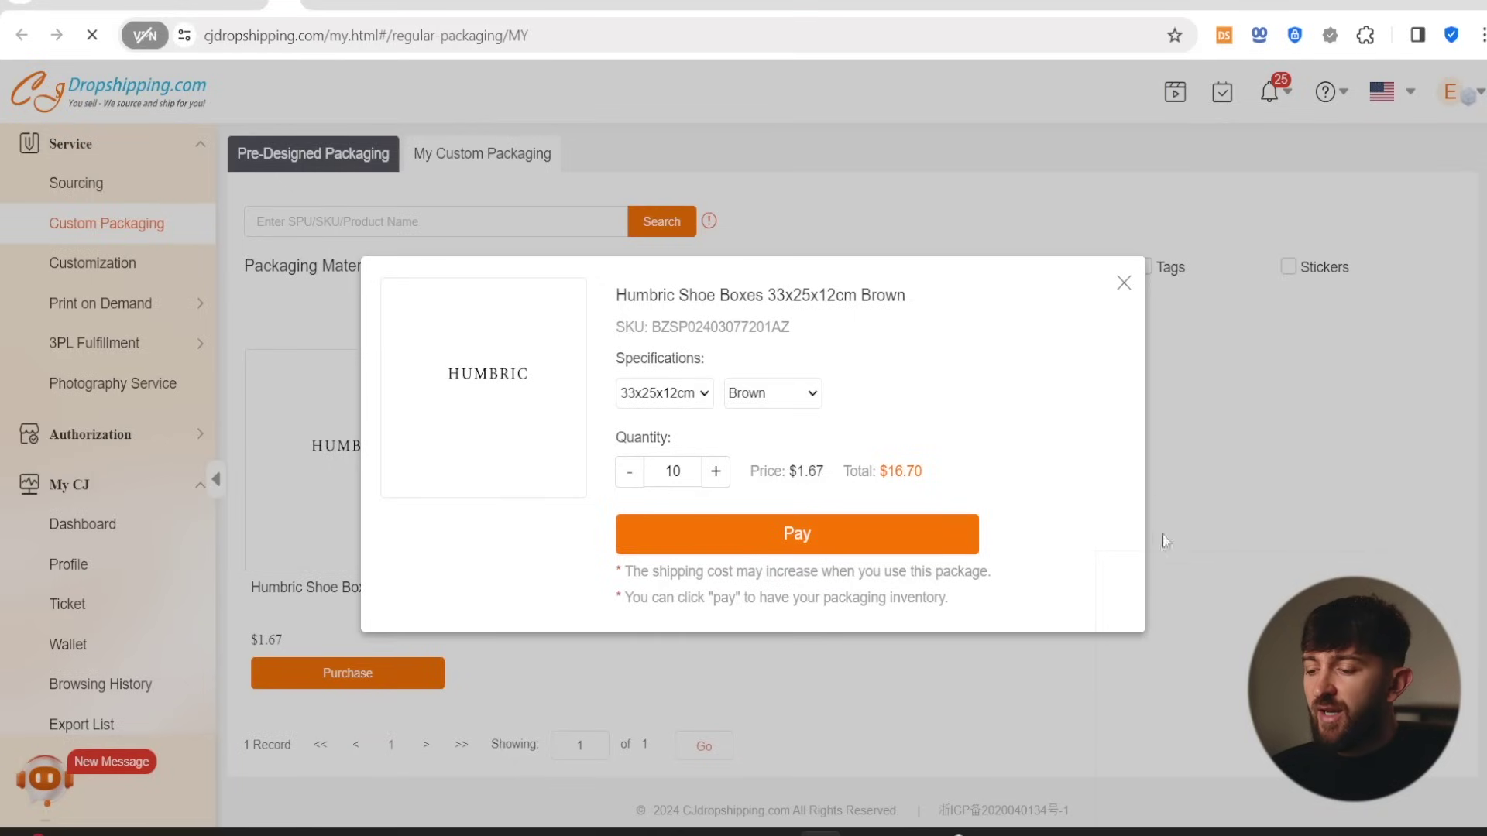
click(822, 548)
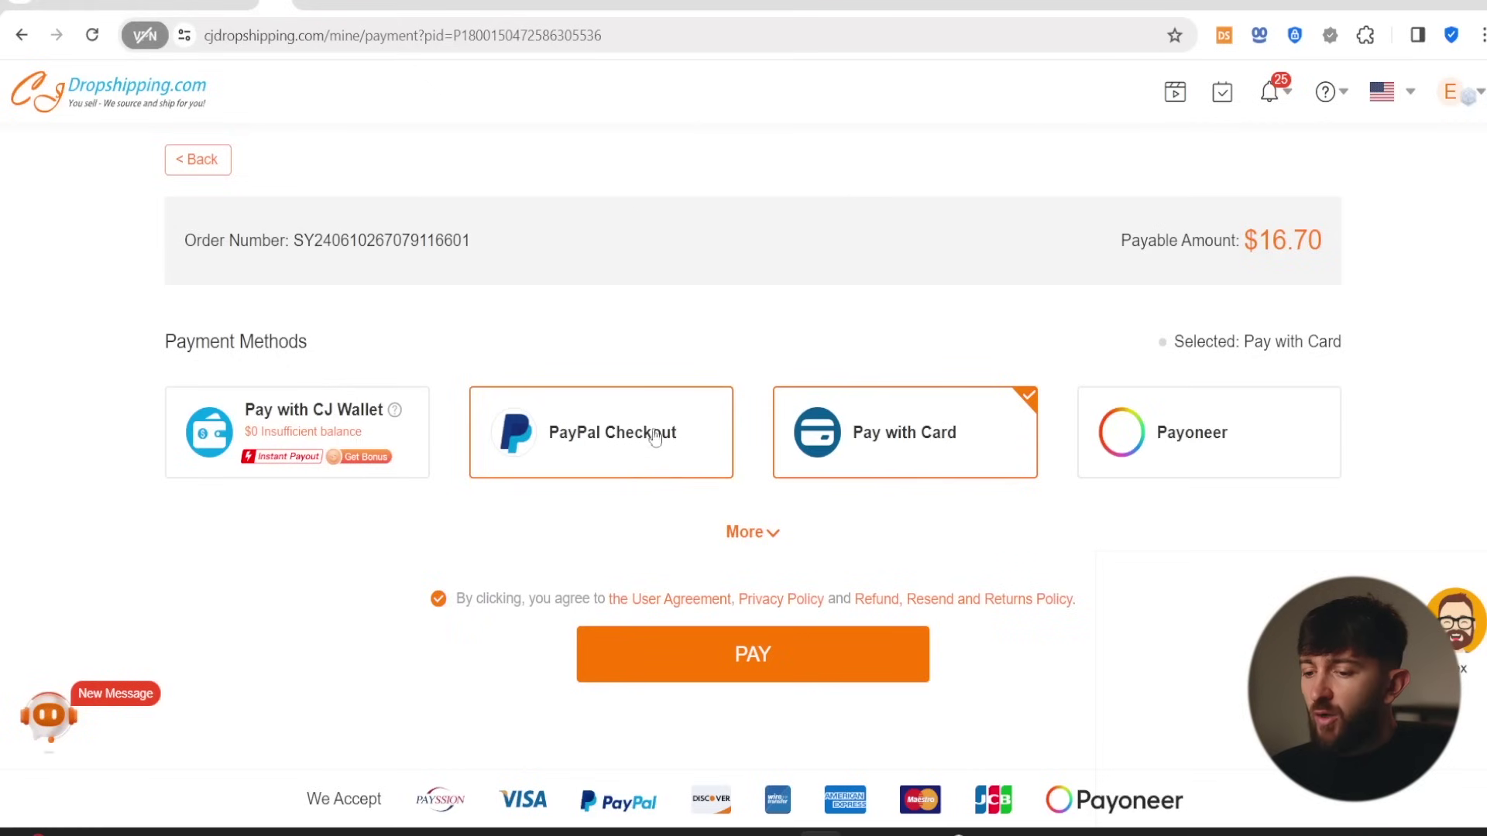
mouse_move(288, 448)
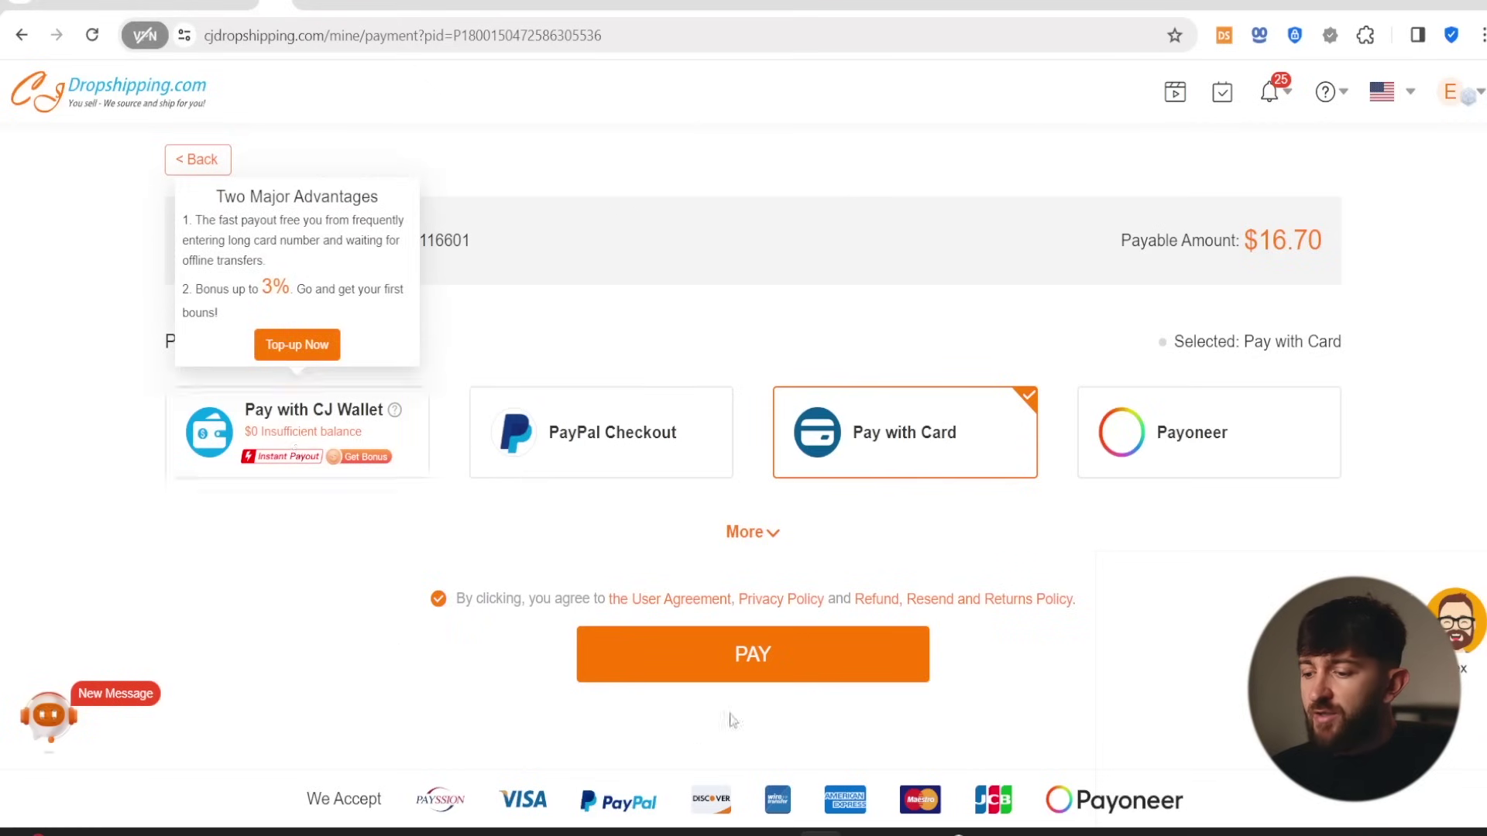
click(780, 663)
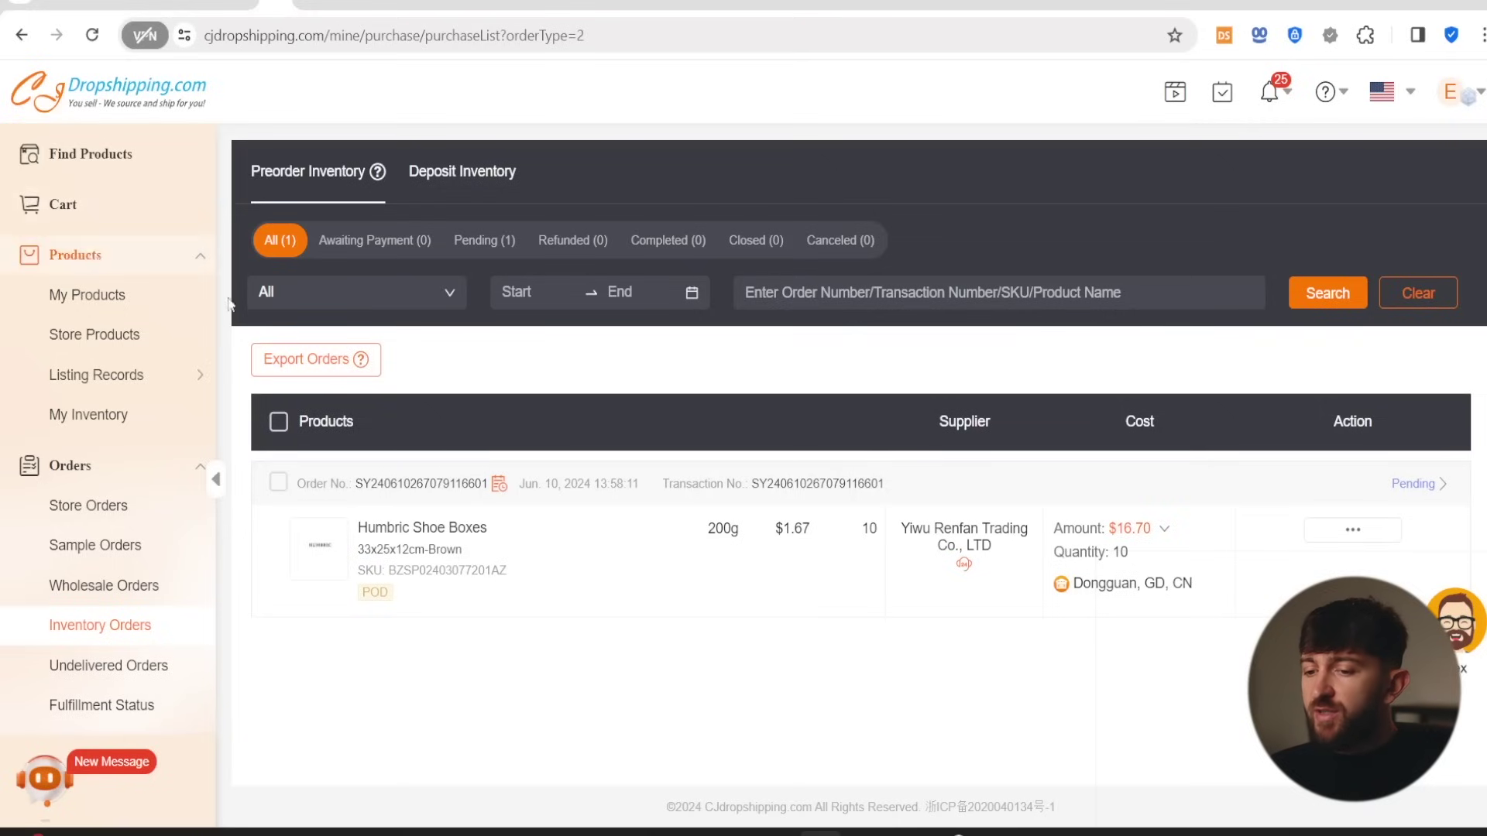
- Start a packaging connection for the first product in My Products, applied to the product and using the custom design packaging type
click(100, 302)
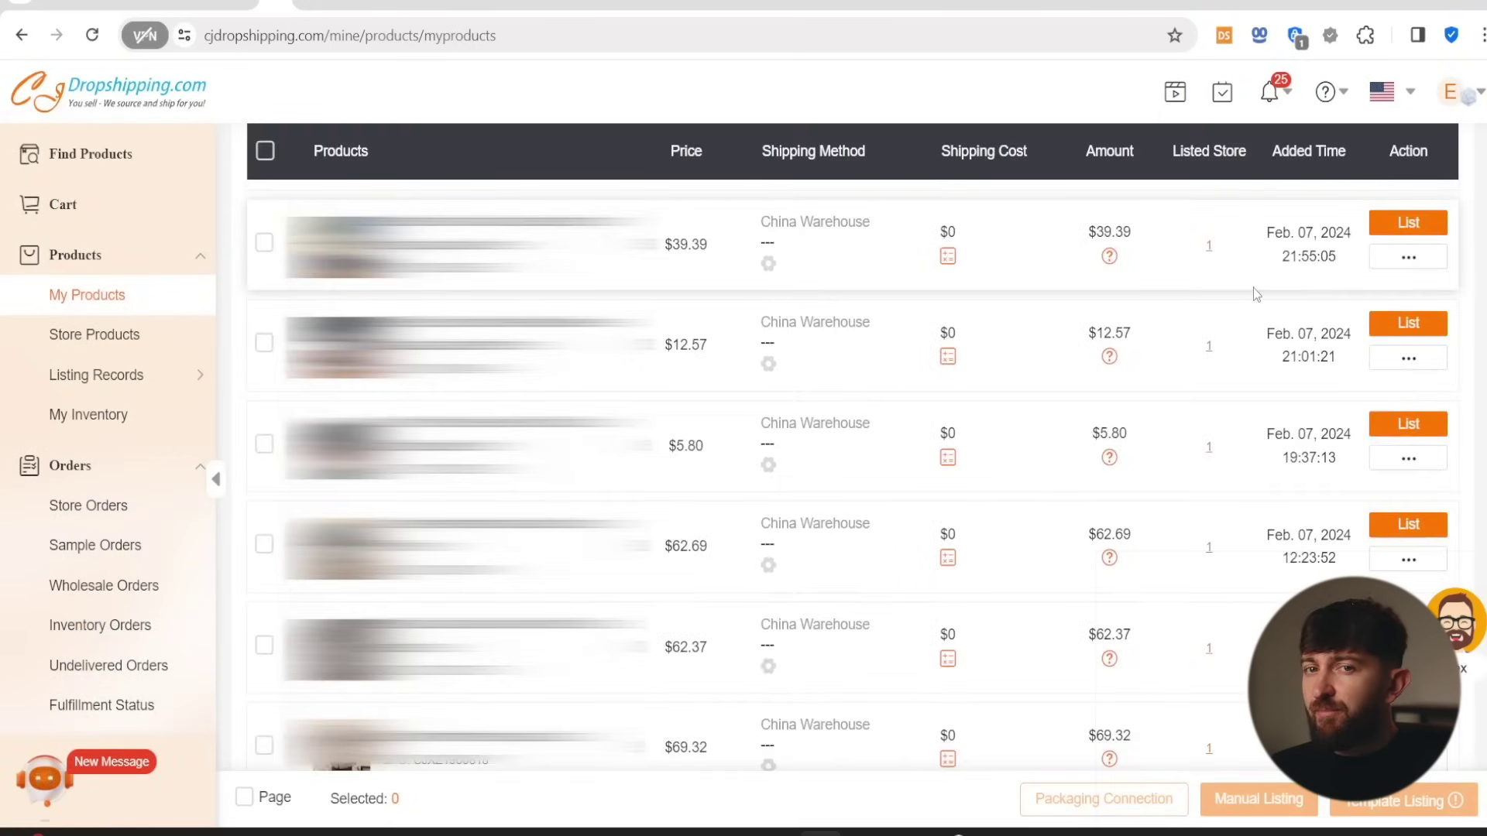
click(1398, 261)
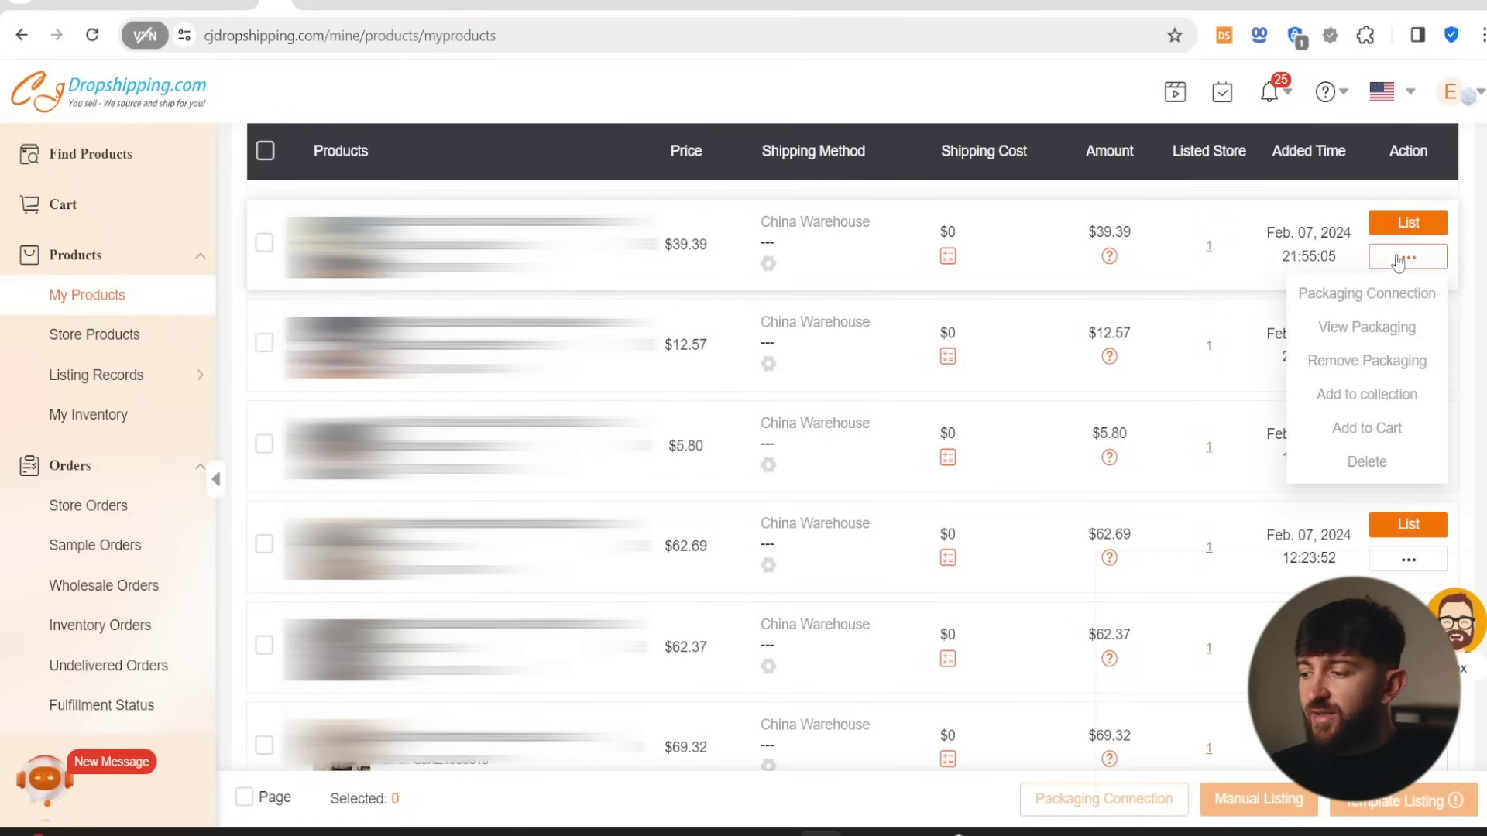
click(1367, 298)
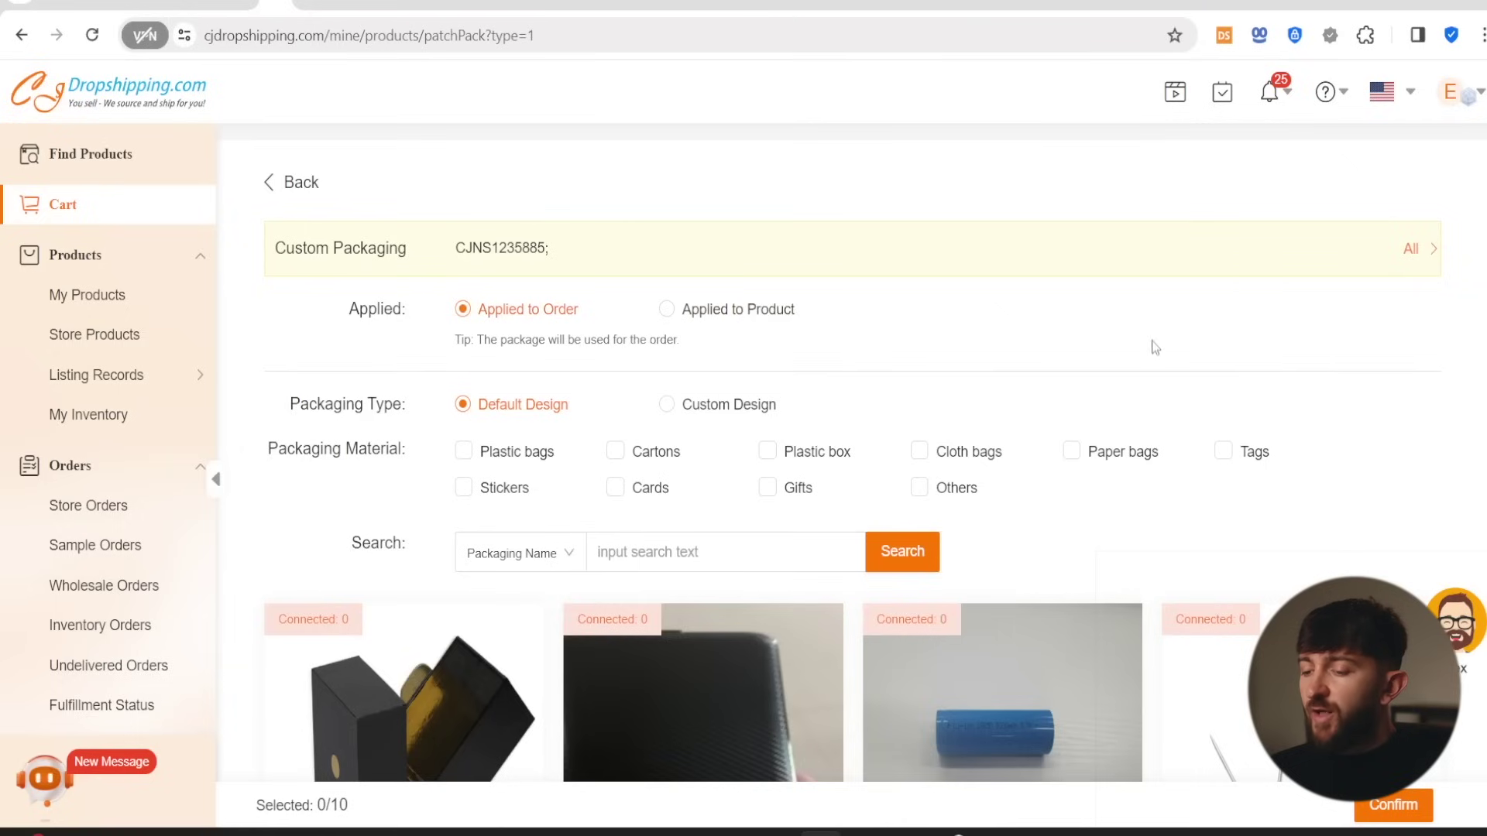
click(697, 314)
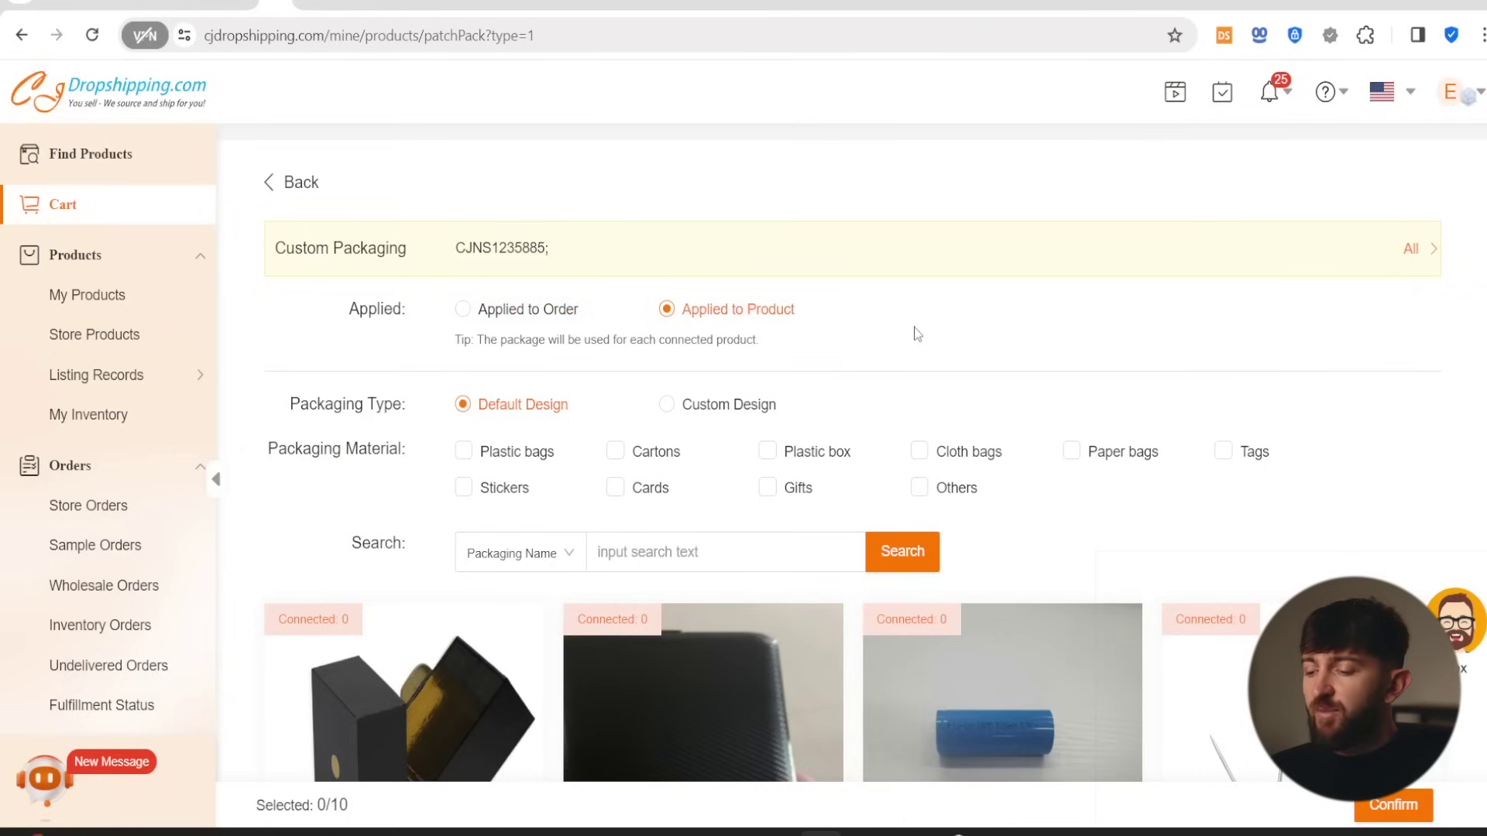
click(667, 405)
- Connect the Humbric Shoe Boxes packaging in 33x25x12cm Brown to the product and view the product's connected packaging
scroll(713, 449, down, 3)
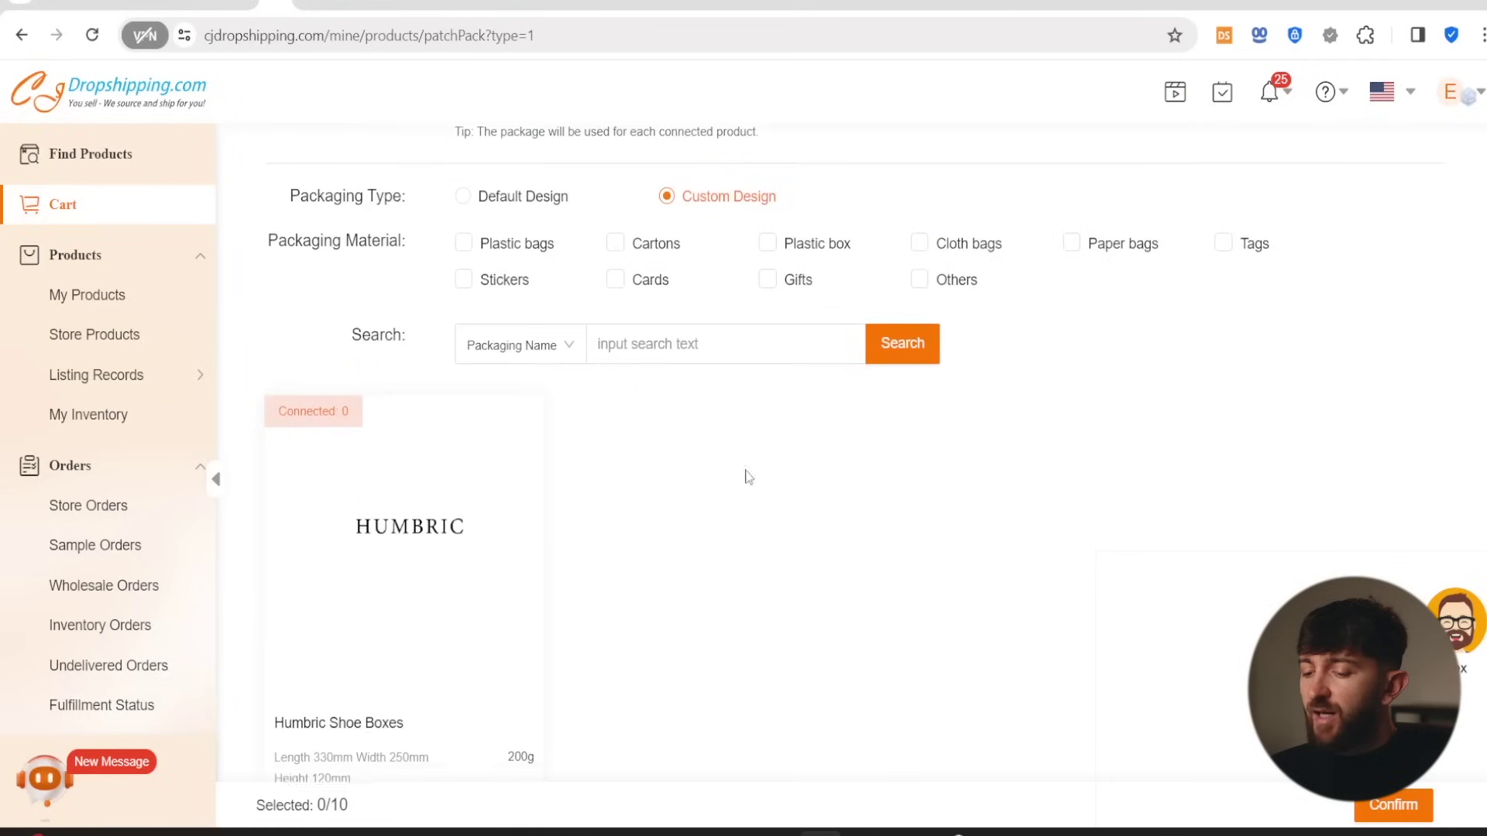
scroll(651, 480, down, 1)
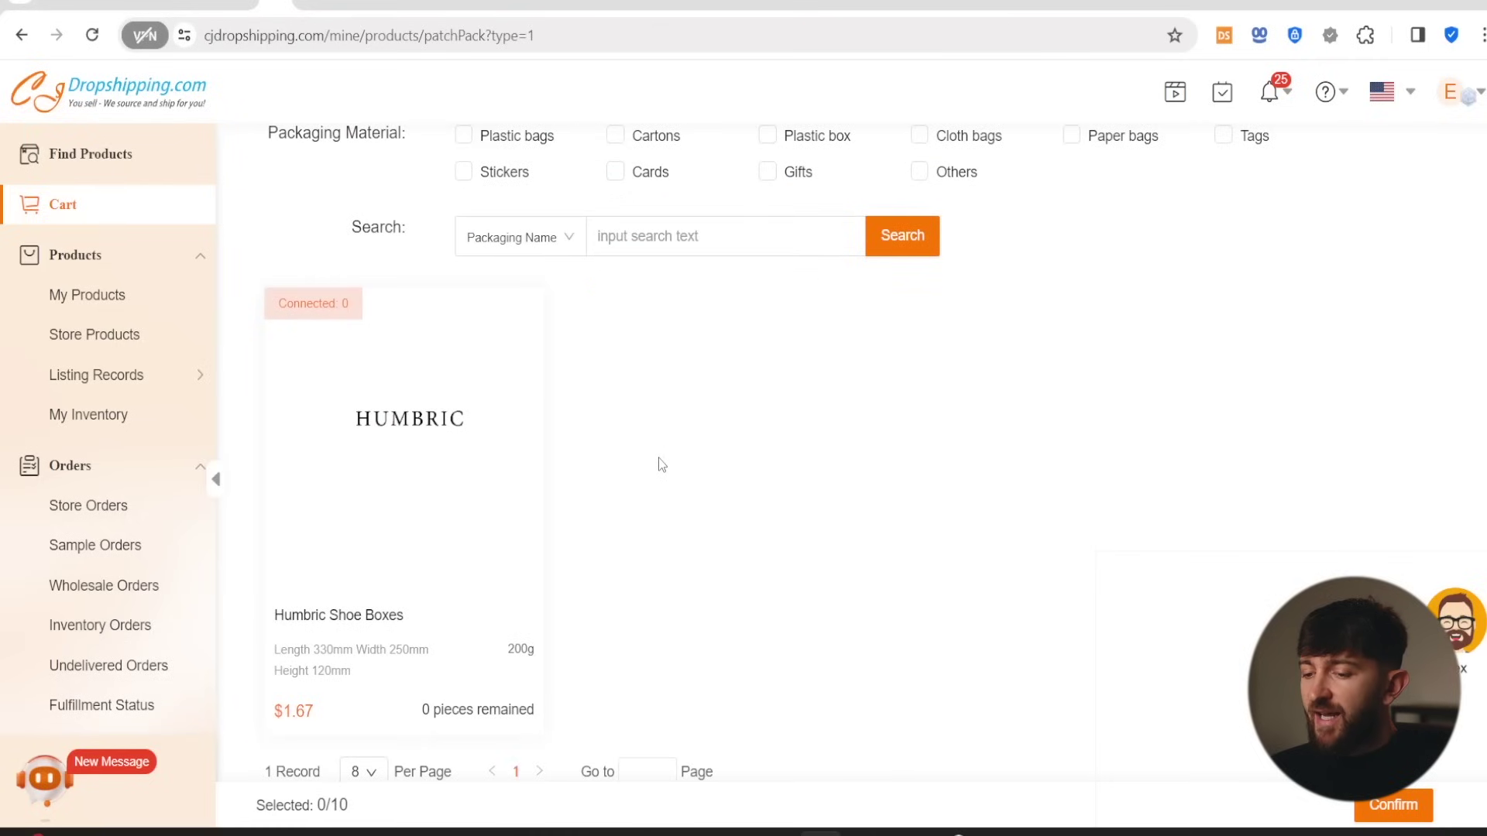
click(407, 478)
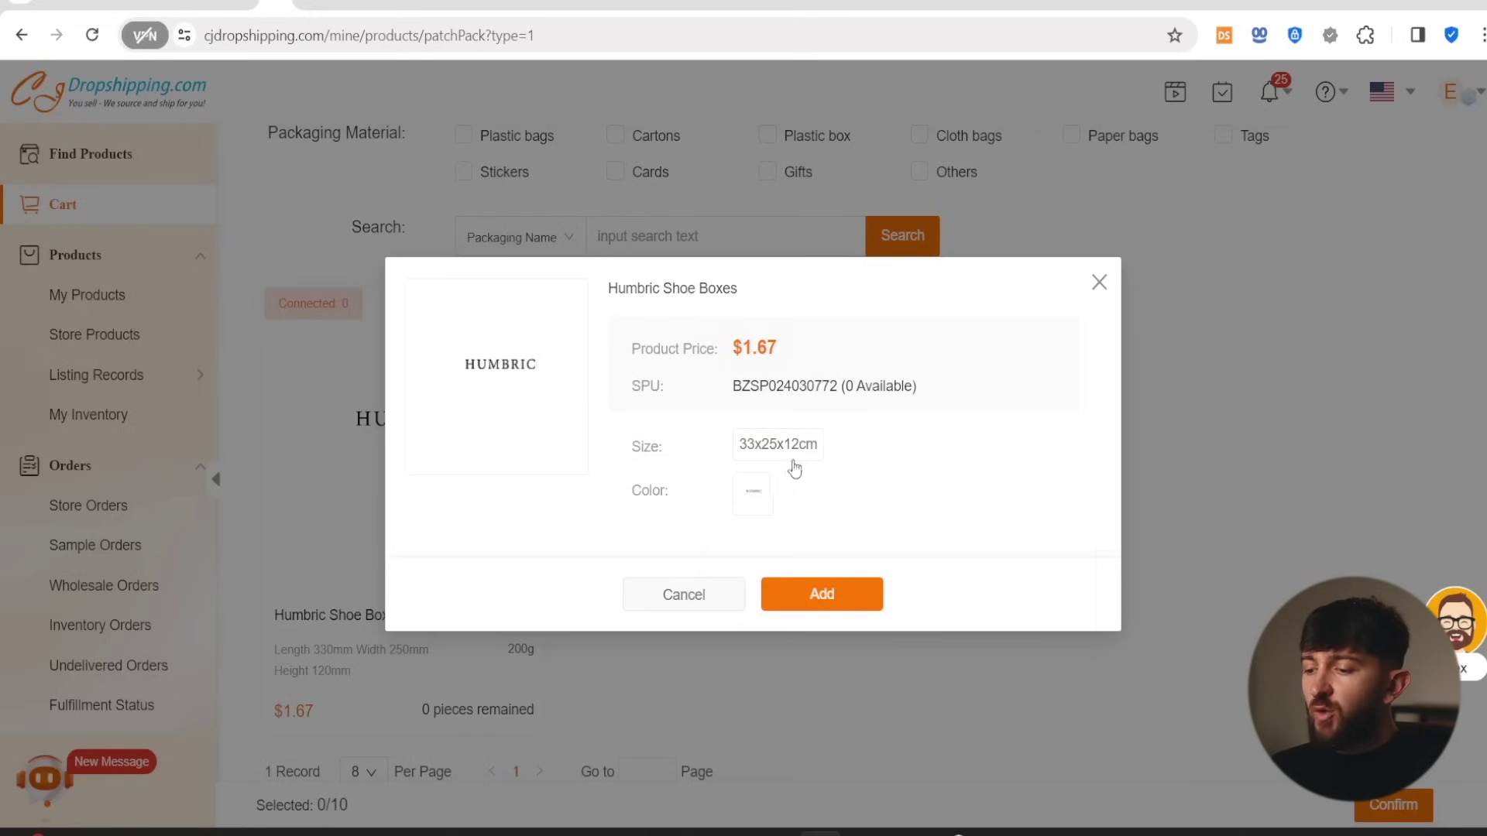
click(748, 502)
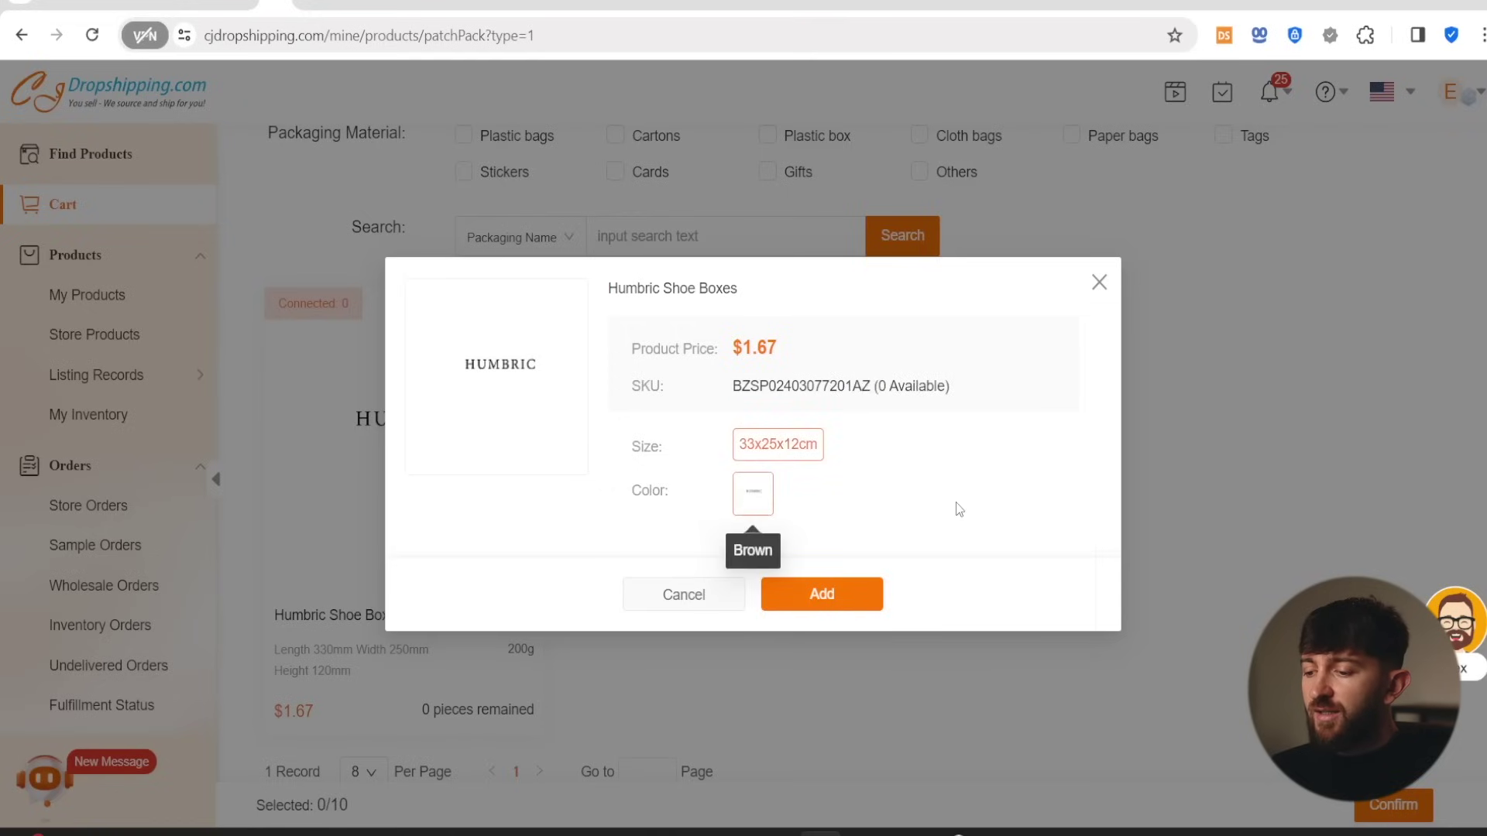
click(820, 607)
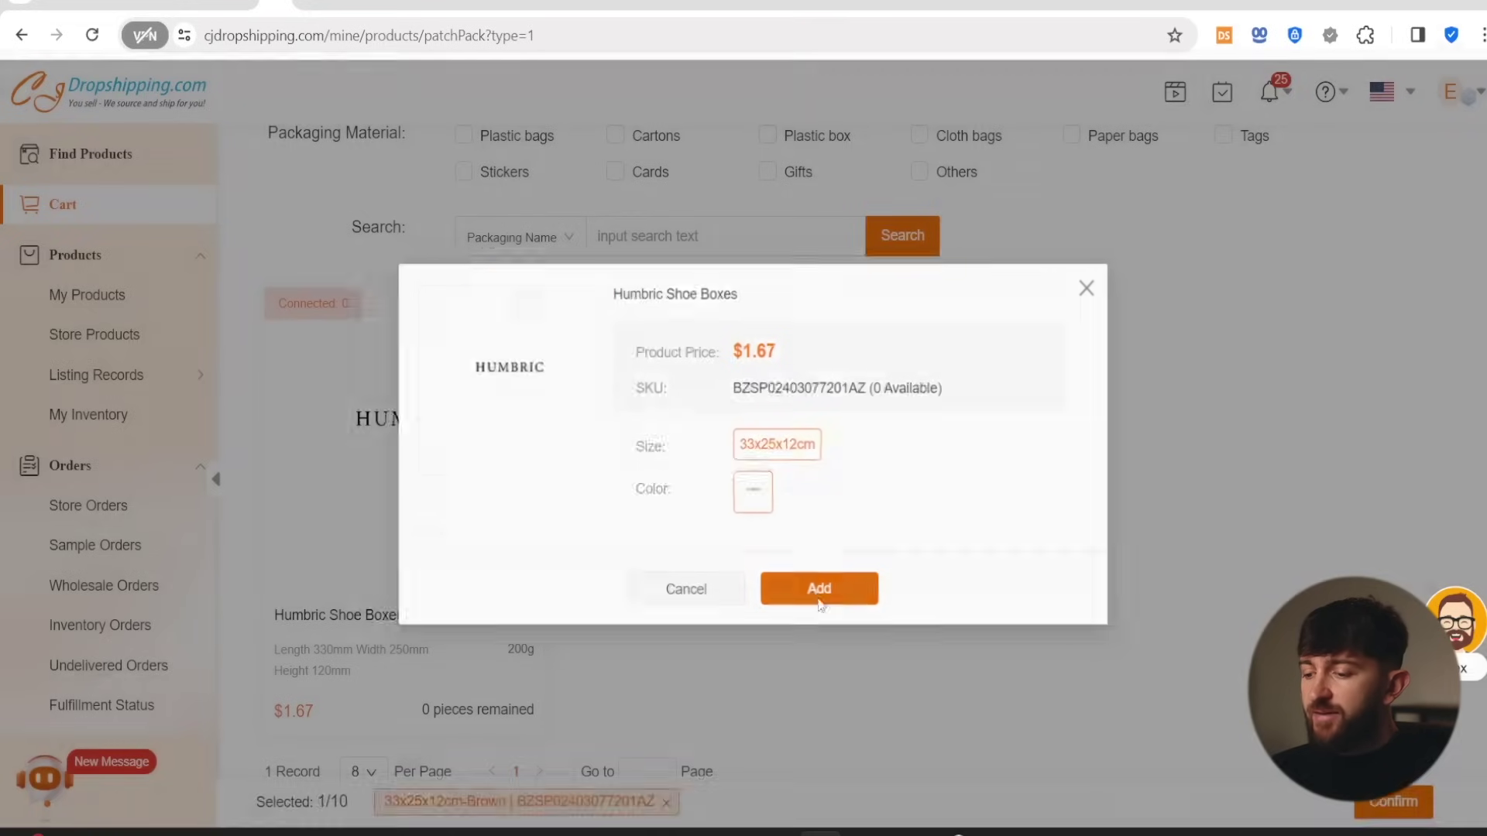
click(1393, 802)
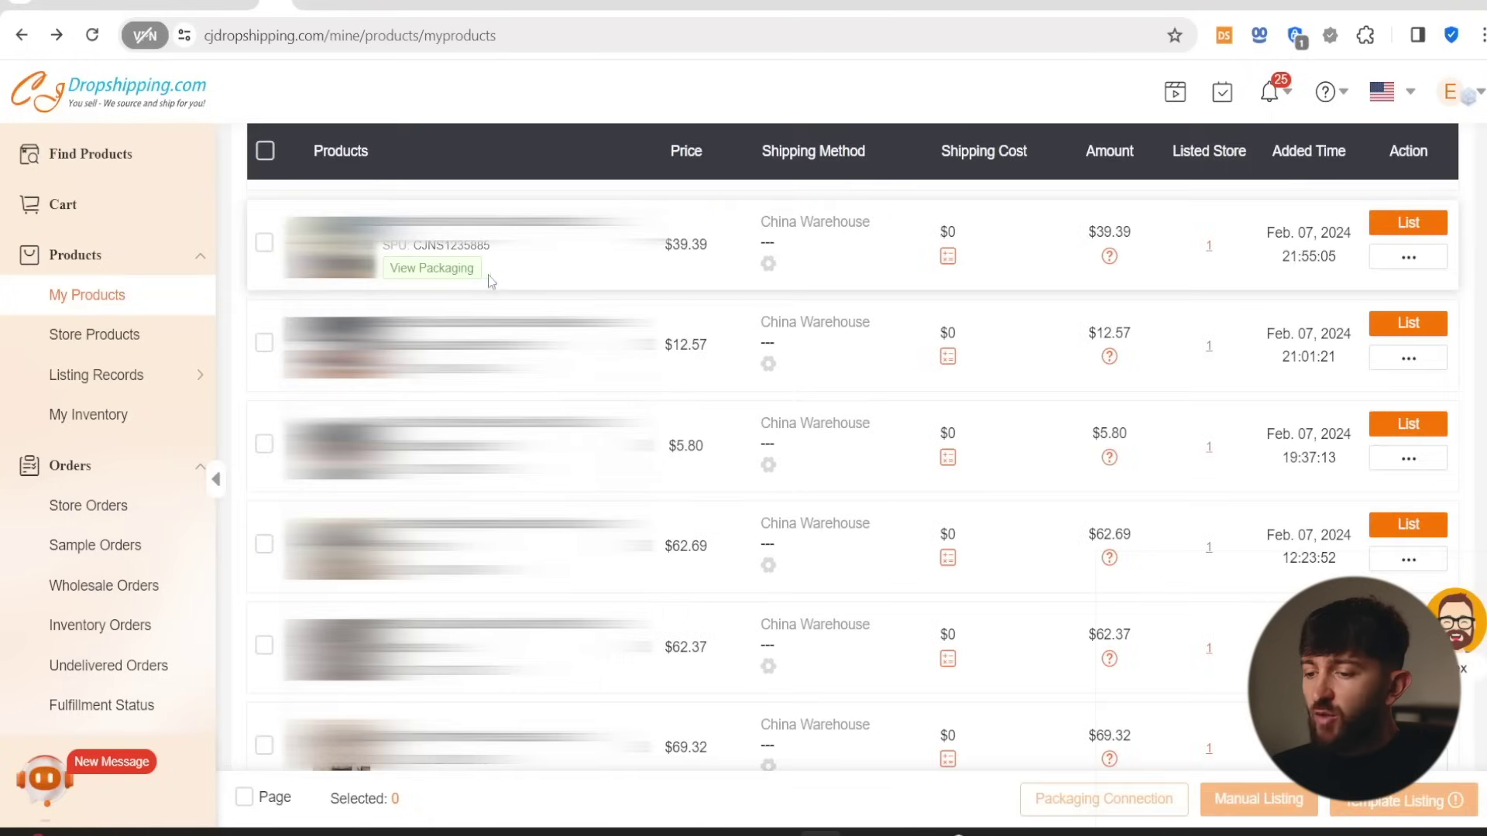
click(439, 268)
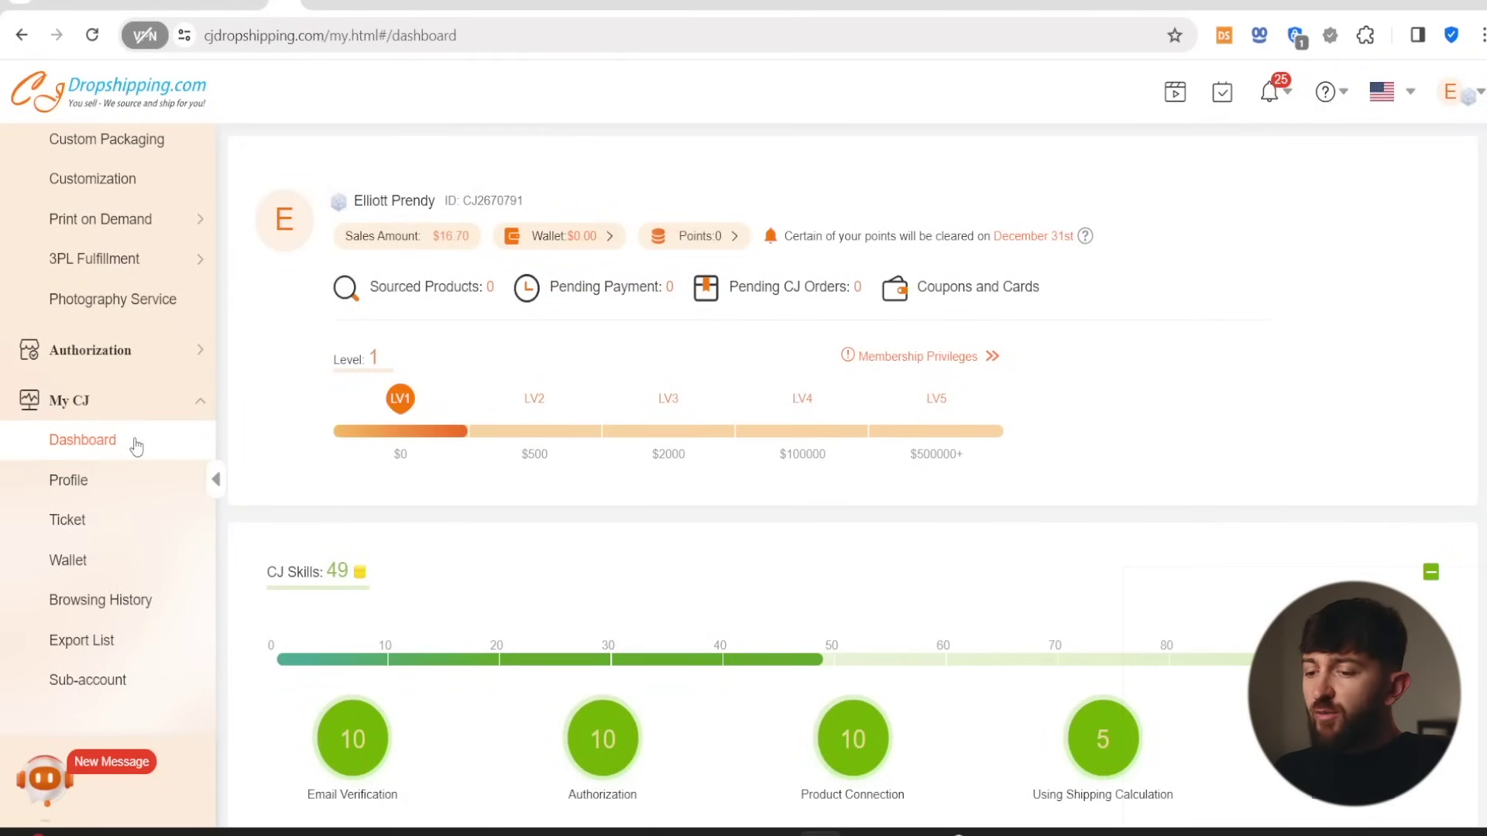
- Sync the store orders of d95018-2 by time, from 2024-06-10 to 2024-06-10, and close the sync result
scroll(153, 405, up, 7)
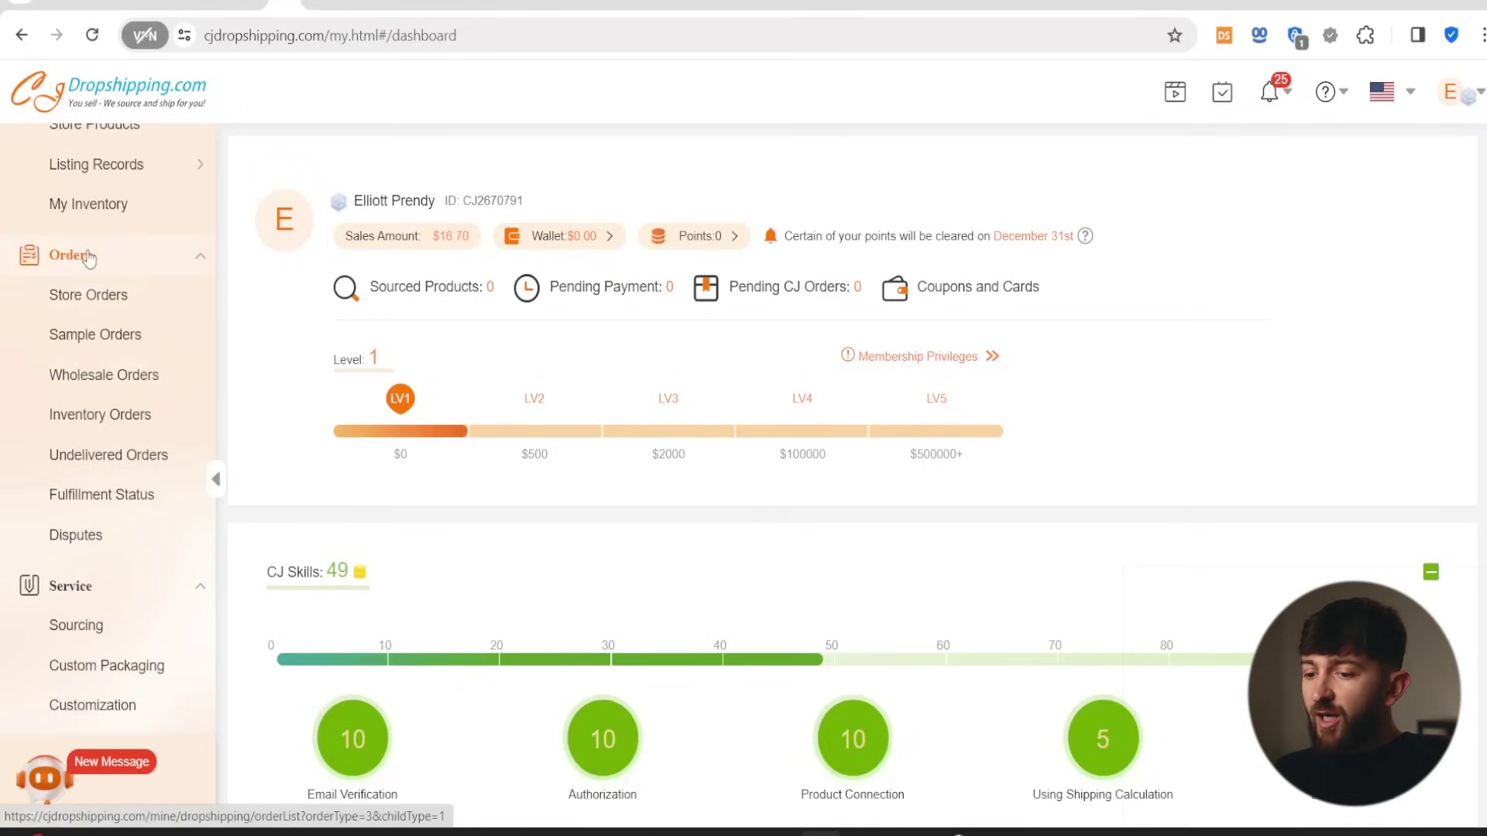
click(99, 304)
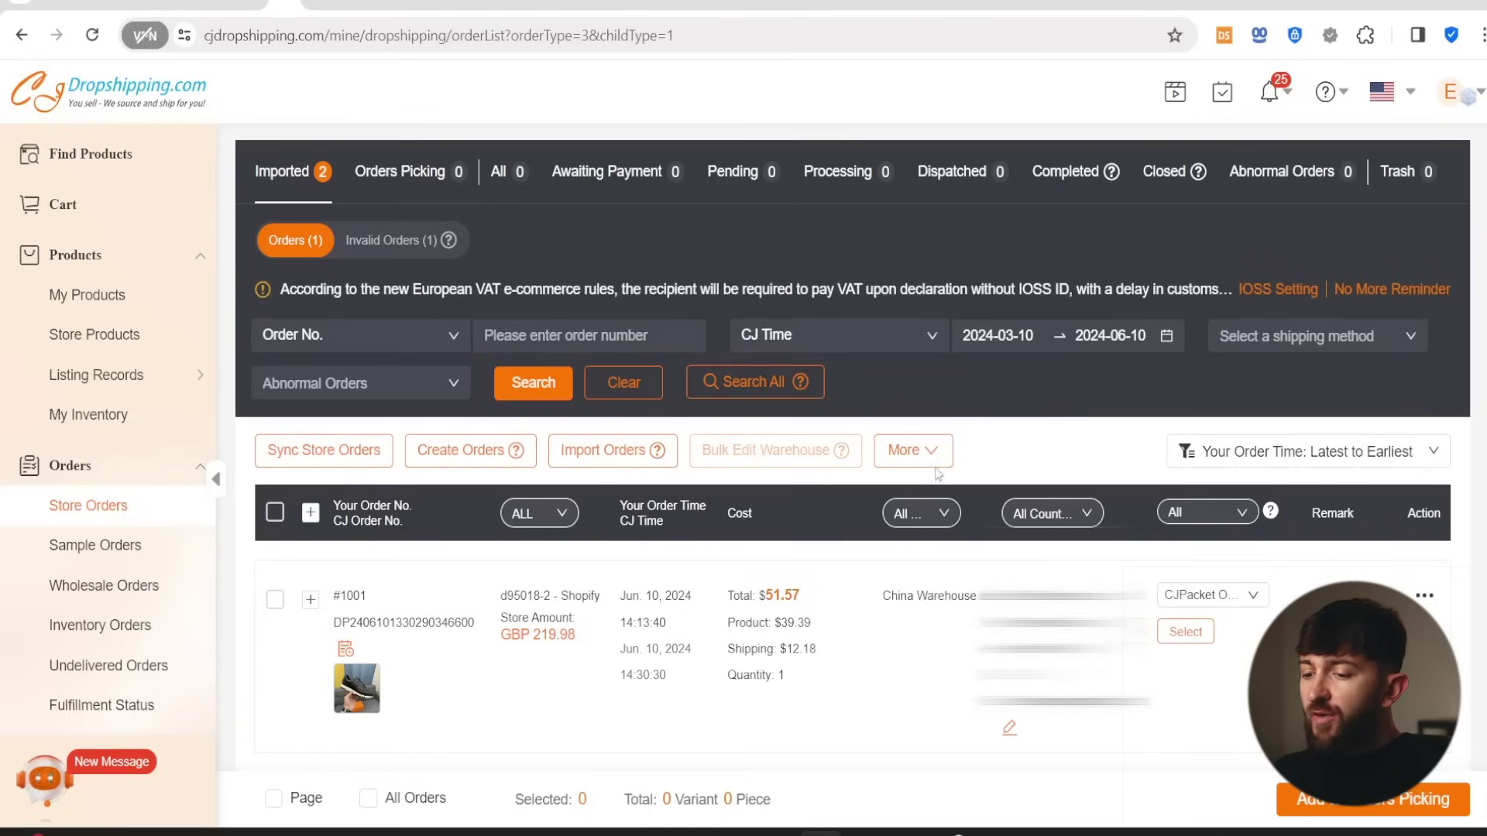
click(360, 457)
click(500, 504)
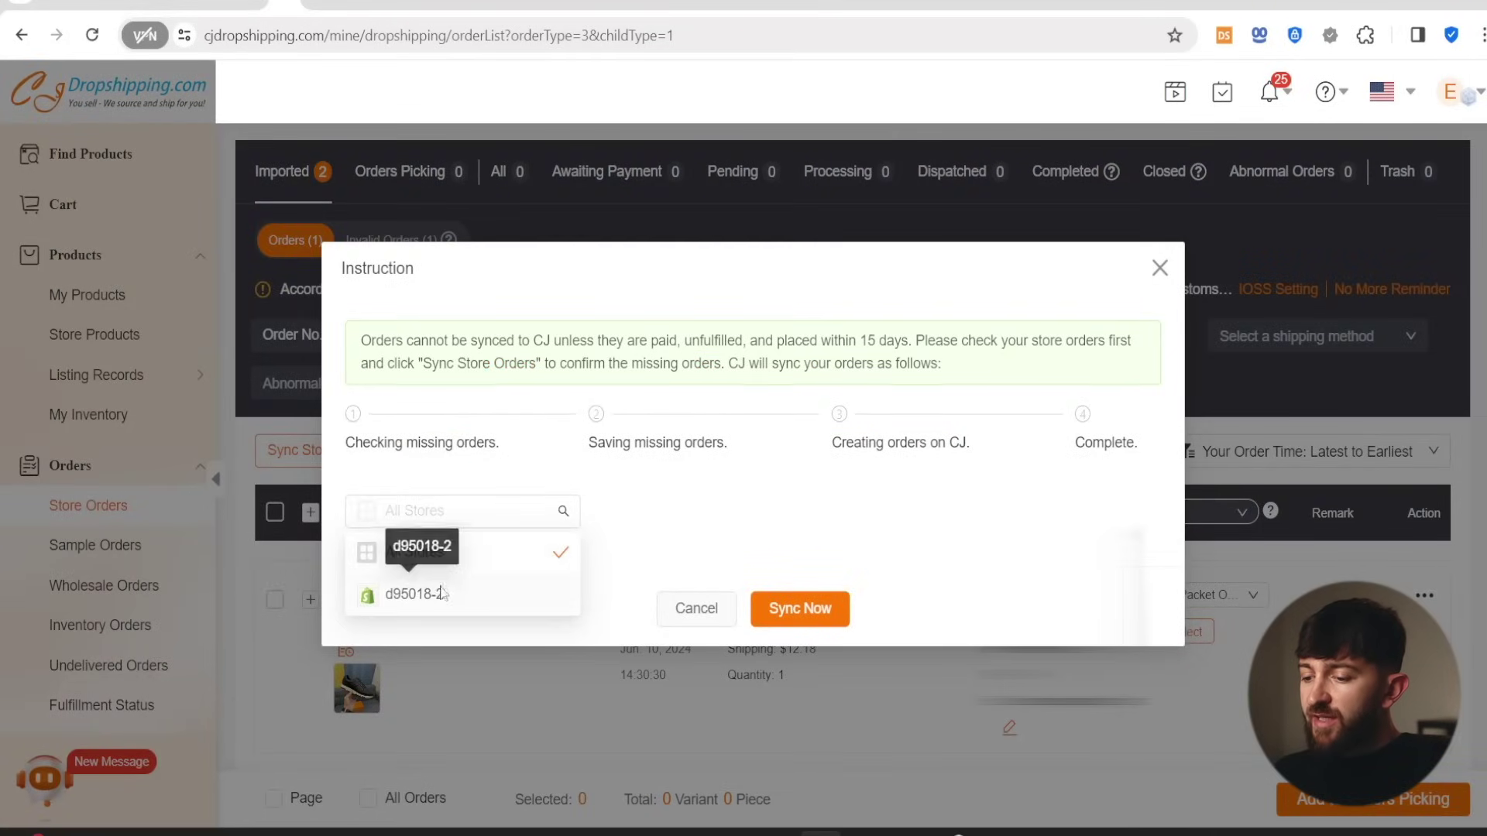
click(429, 593)
click(684, 511)
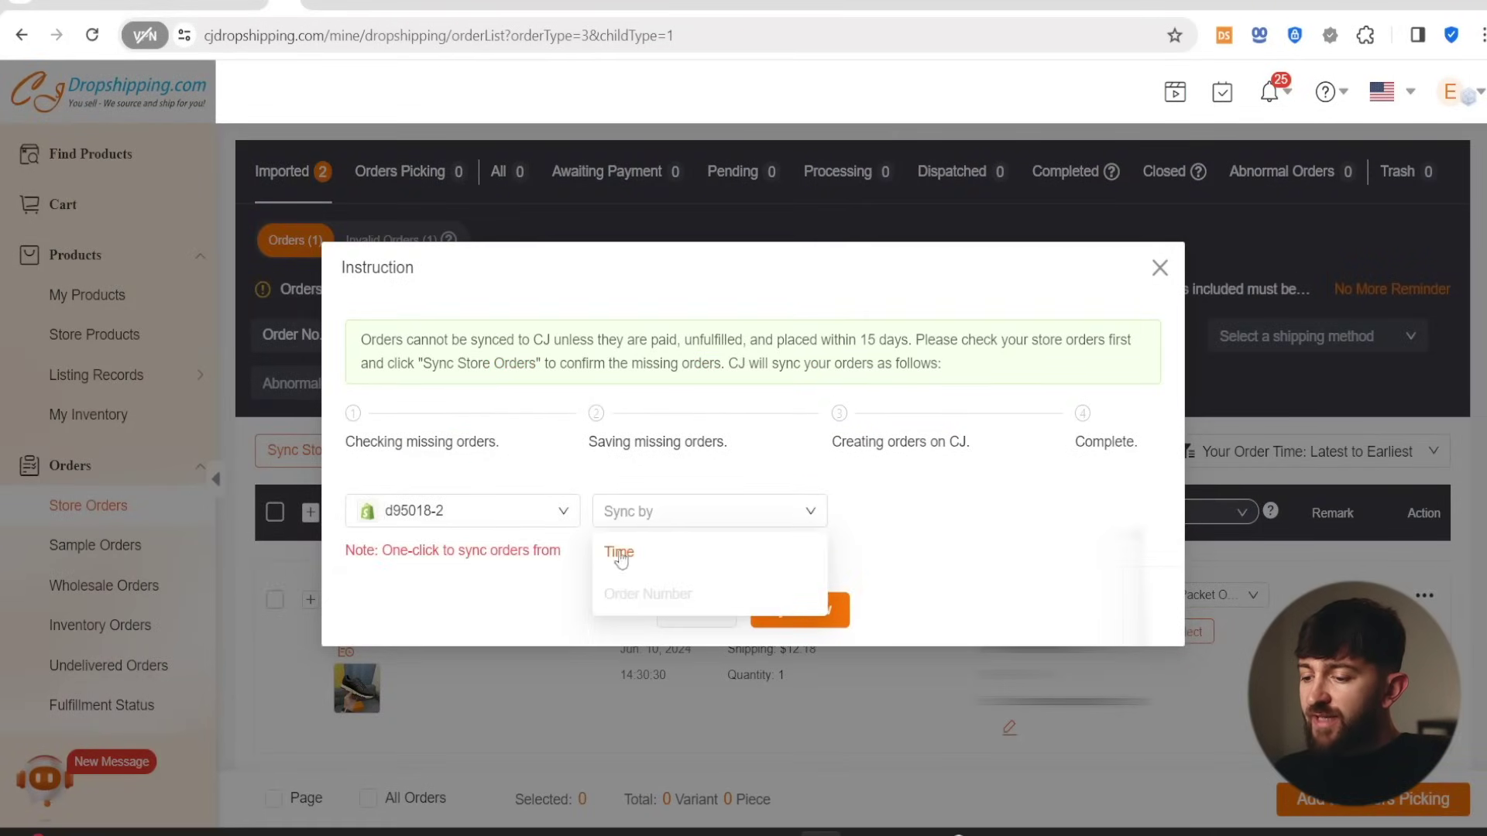
click(649, 560)
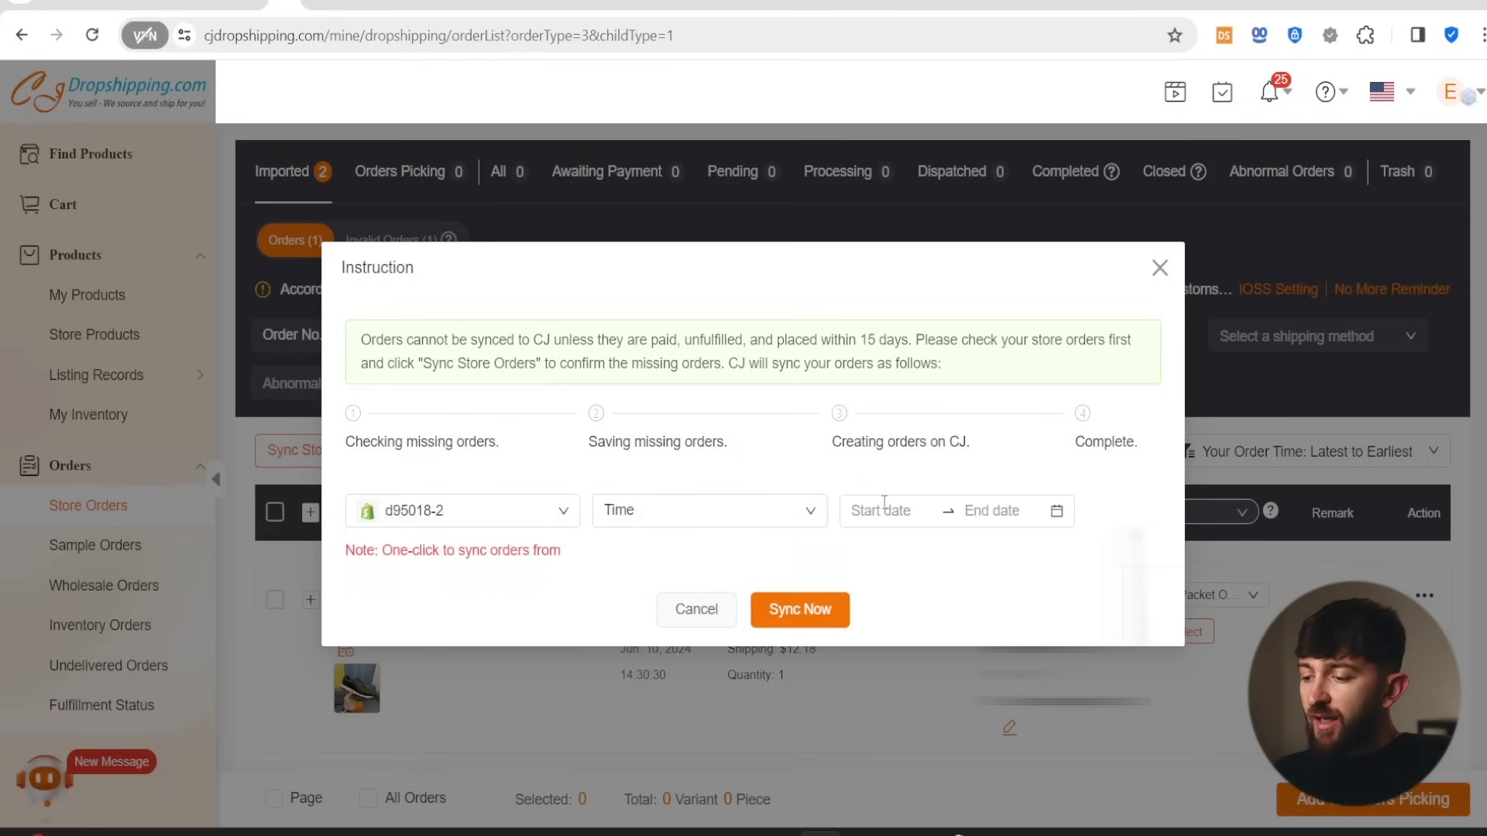
click(917, 517)
click(902, 695)
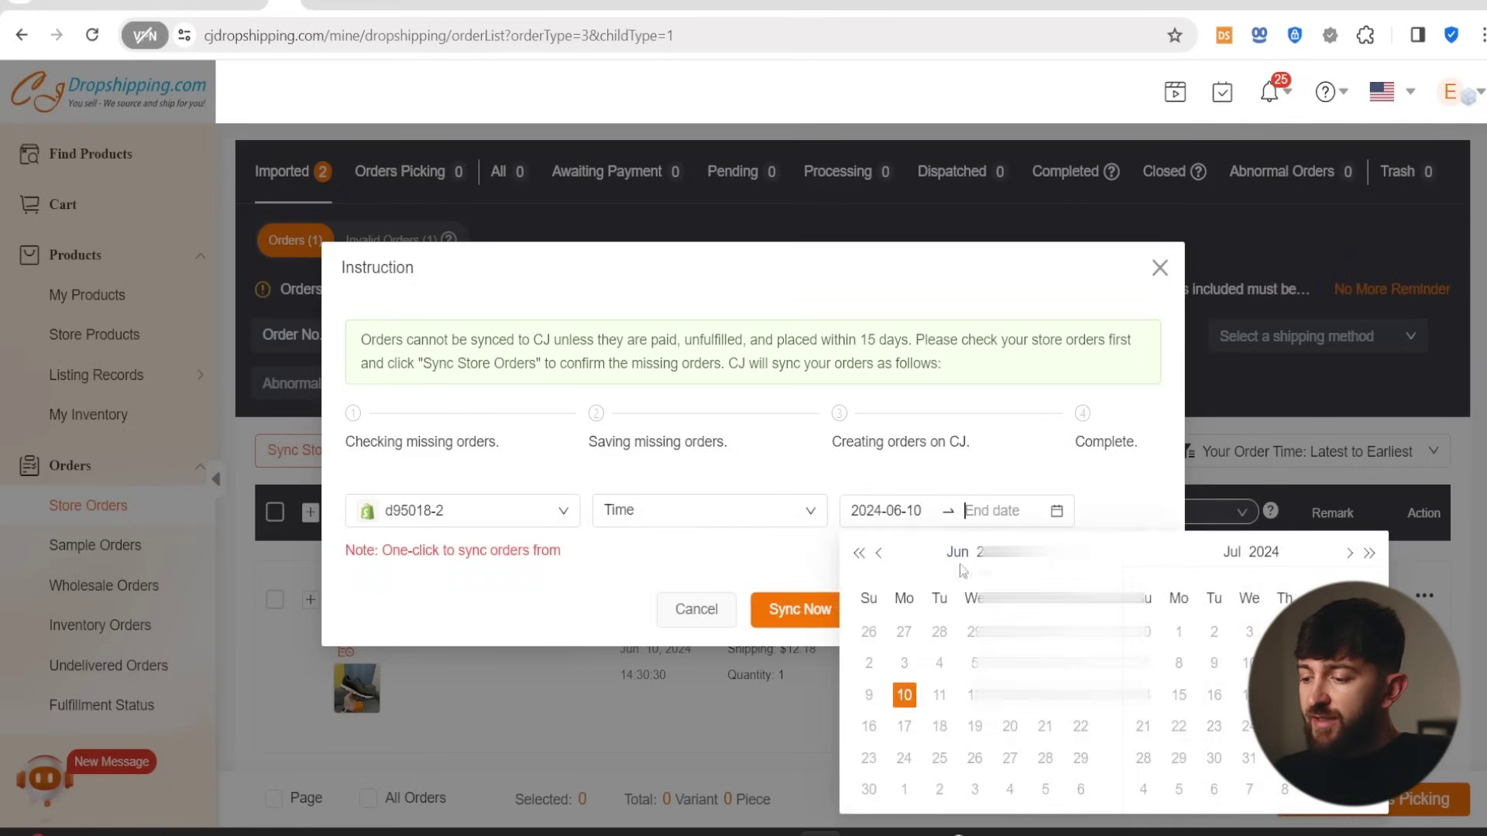
click(901, 698)
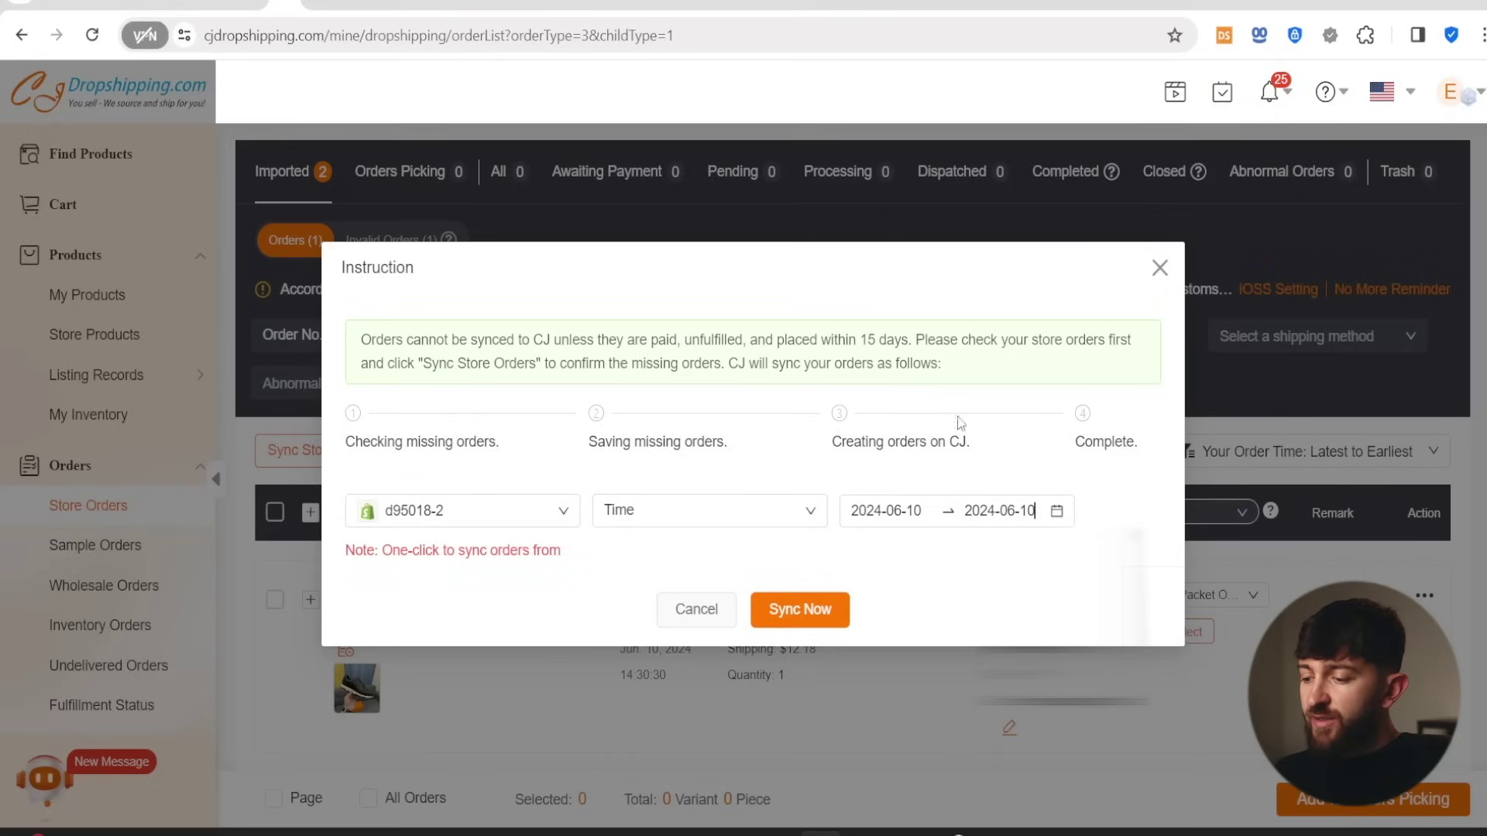
click(803, 612)
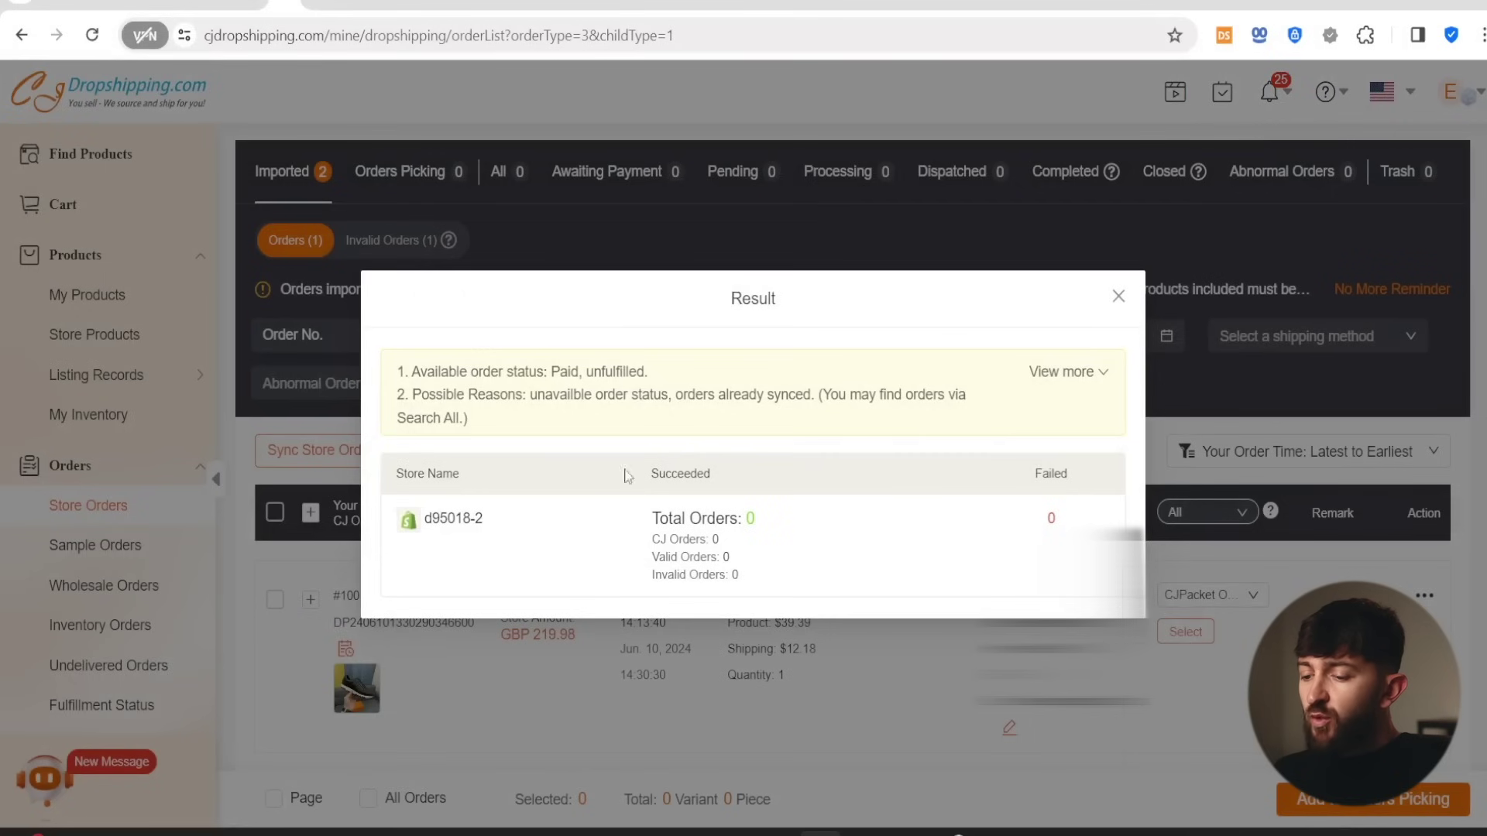
click(1117, 296)
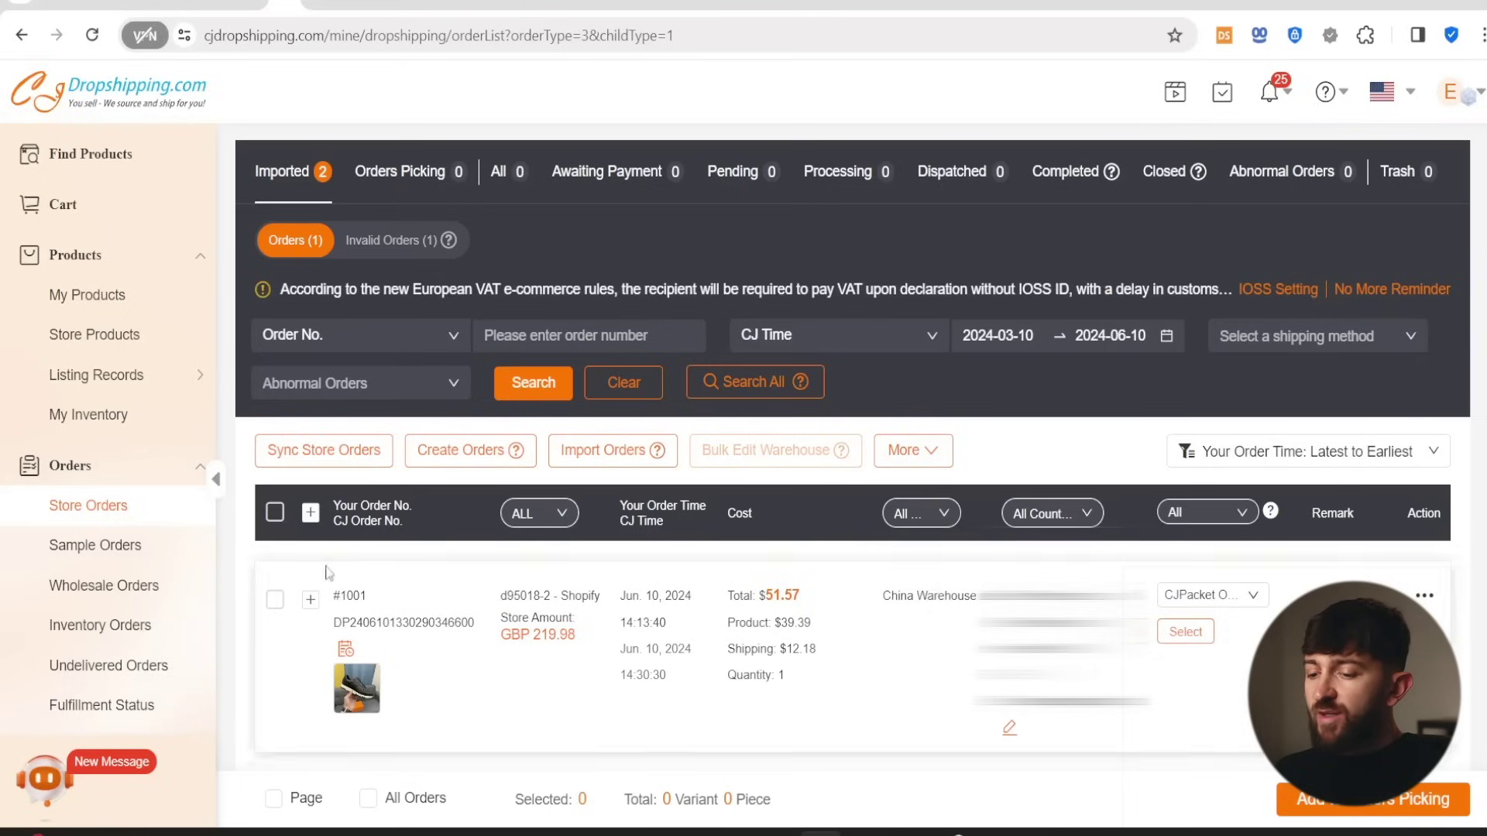
- Select the imported Shopify order, compare the costs and delivery times of its available shipping methods, and add it to orders picking
click(276, 520)
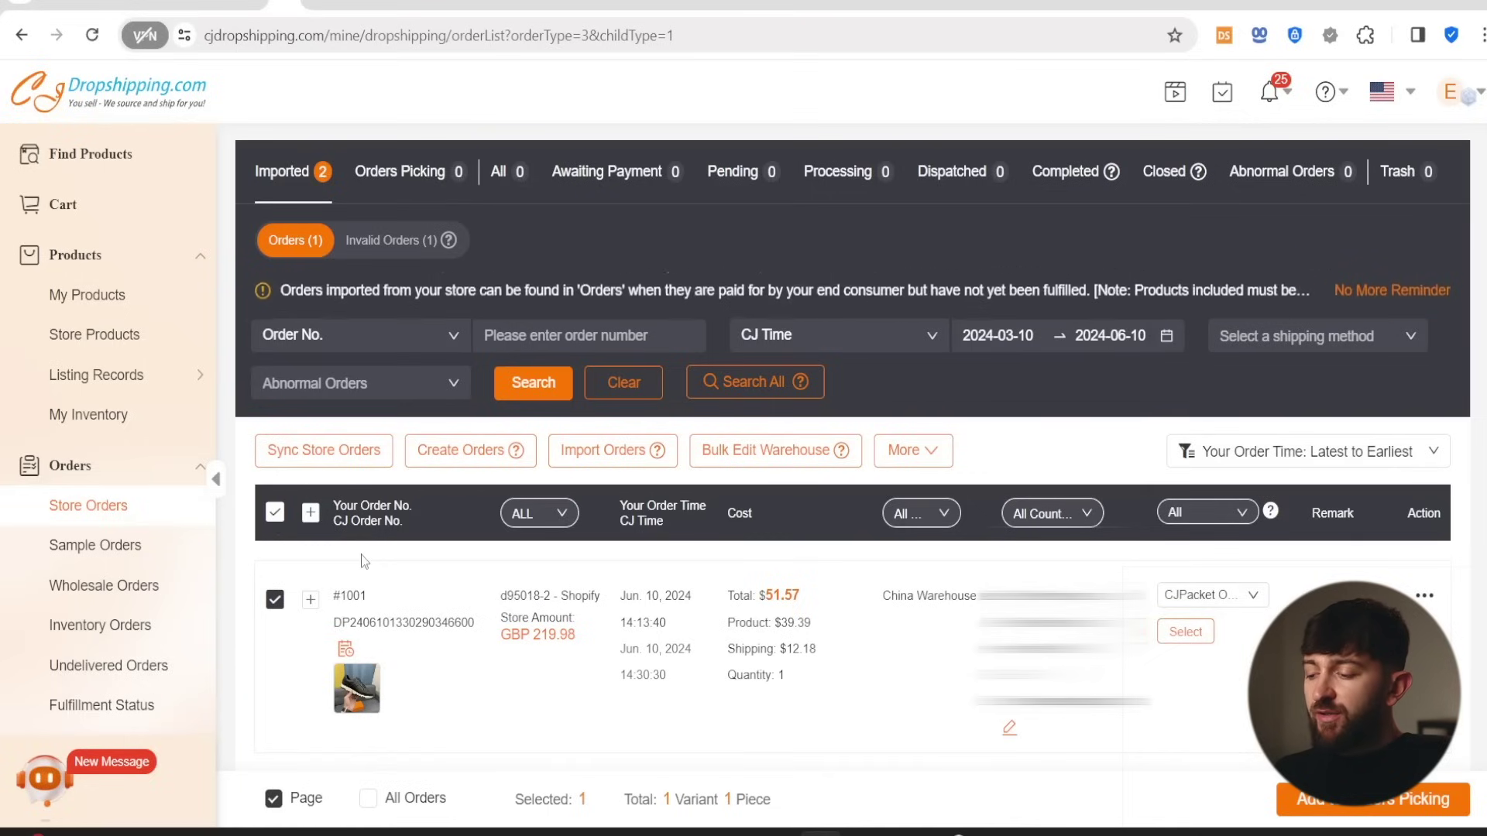
click(1221, 604)
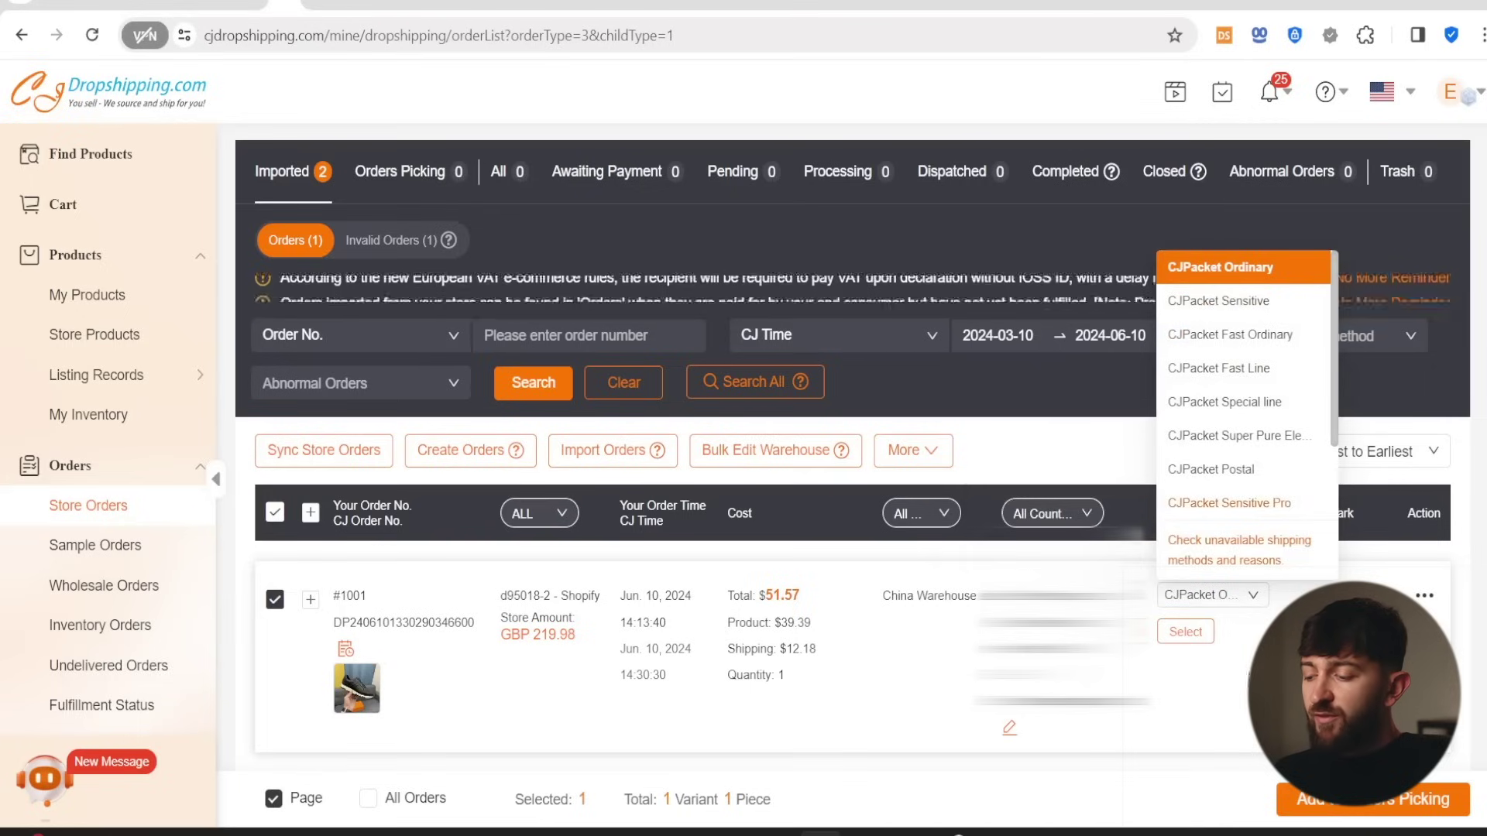
click(1195, 637)
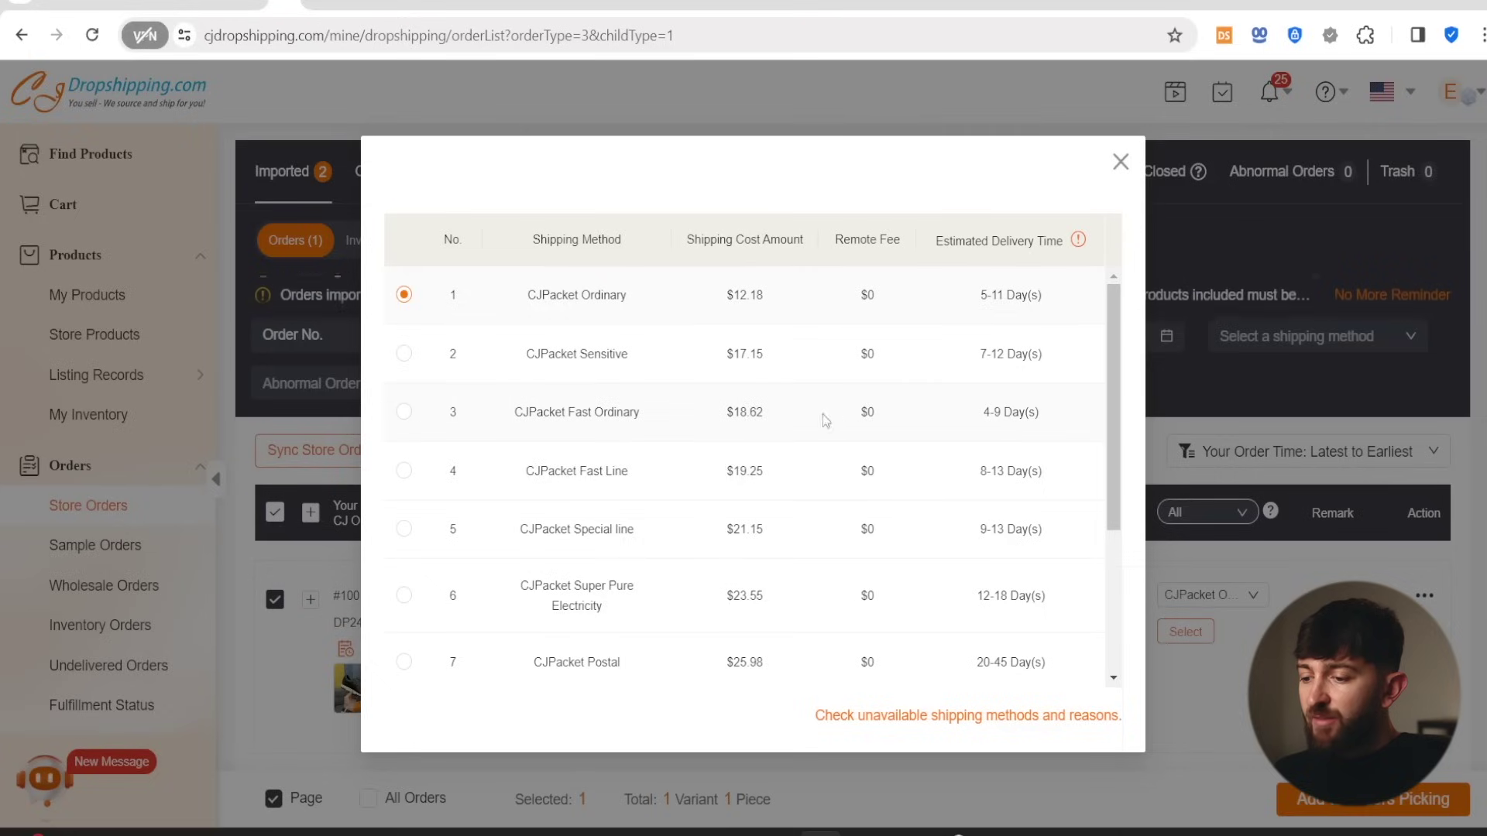
click(1120, 162)
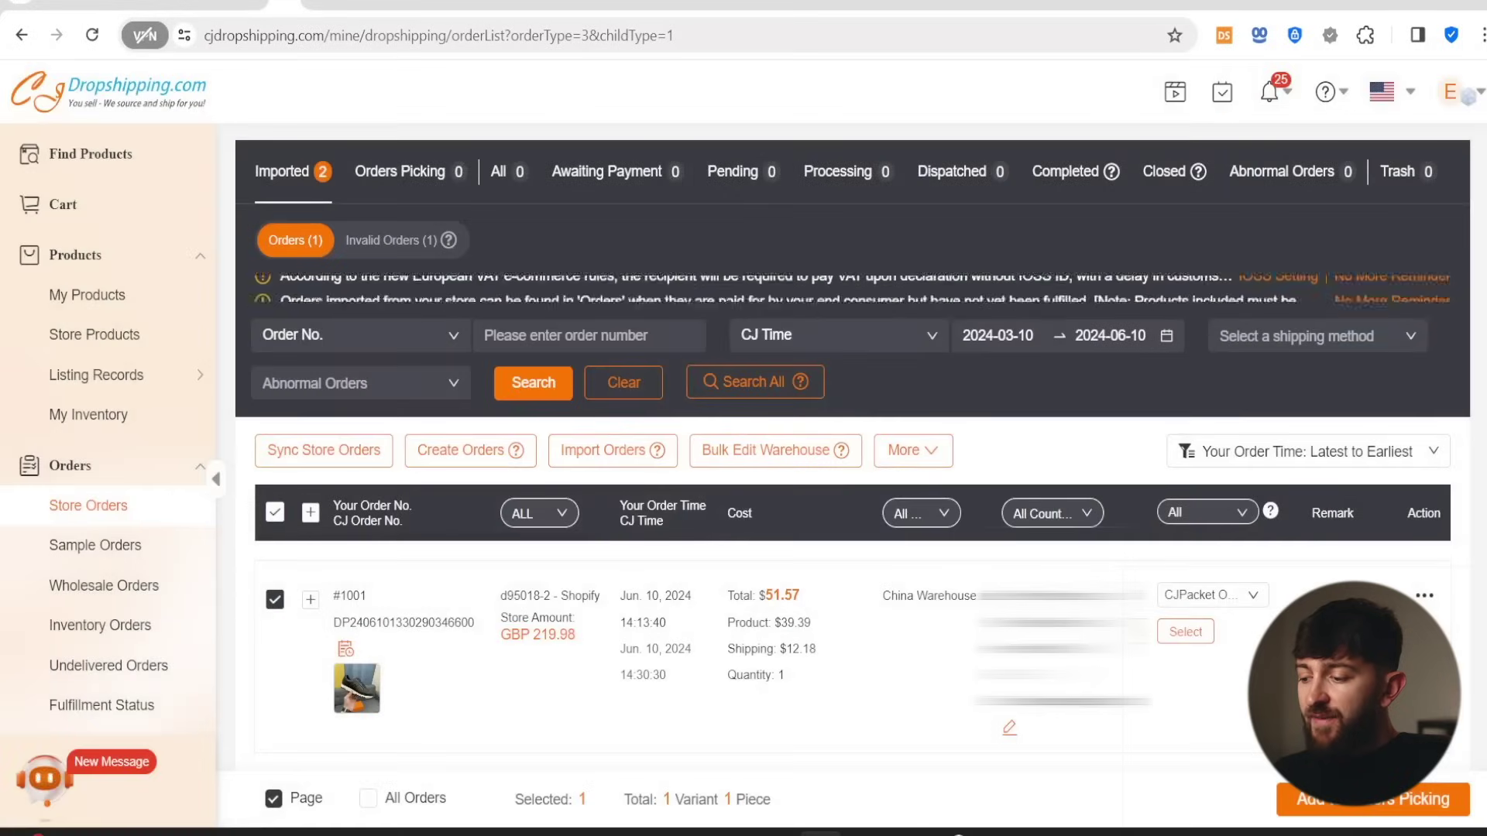
click(1356, 805)
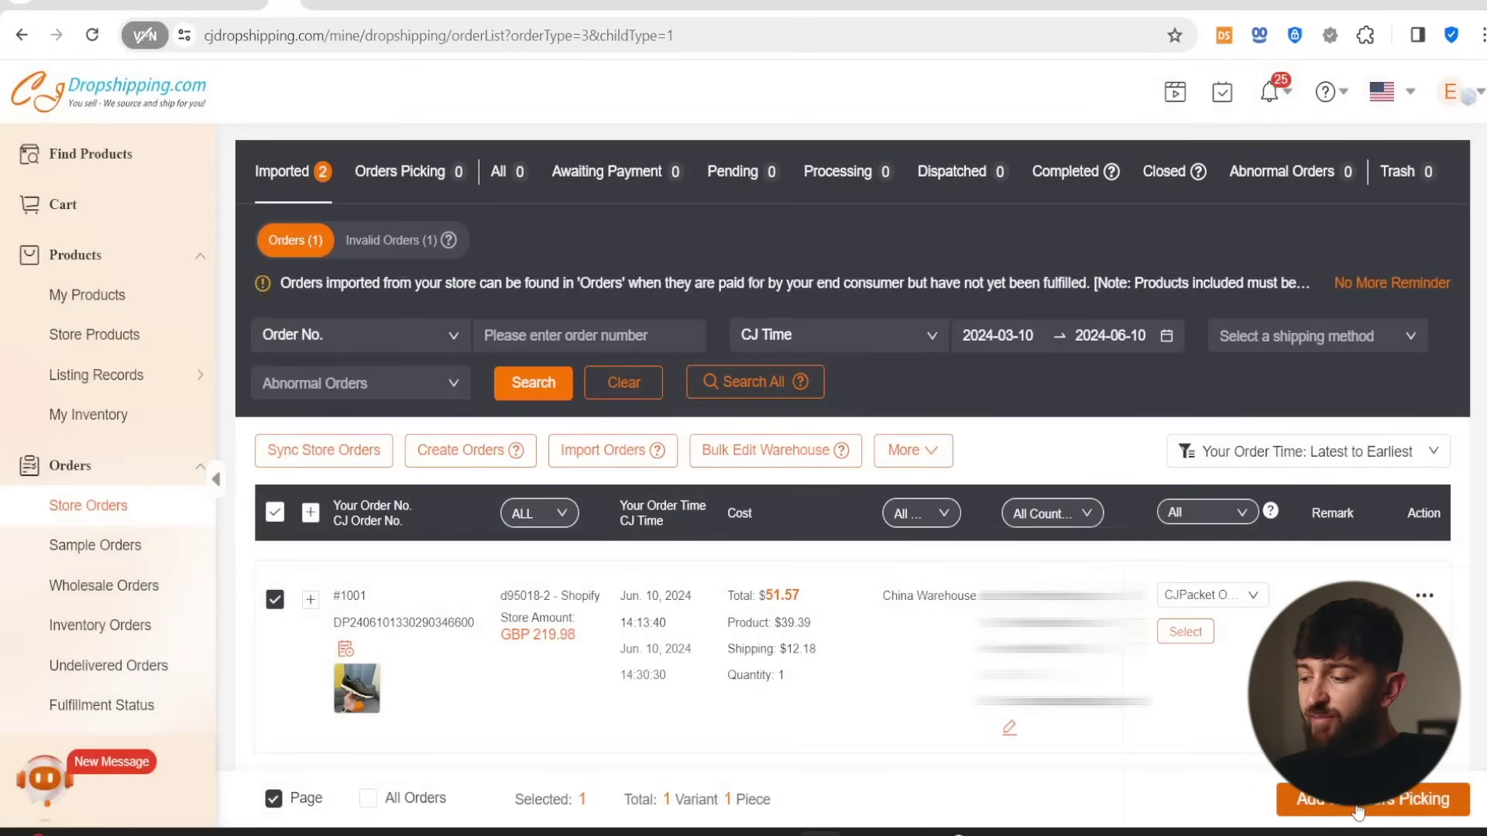
- Submit the sneaker order from Orders Picking, confirm it, and pay for it with the card payment method
click(401, 172)
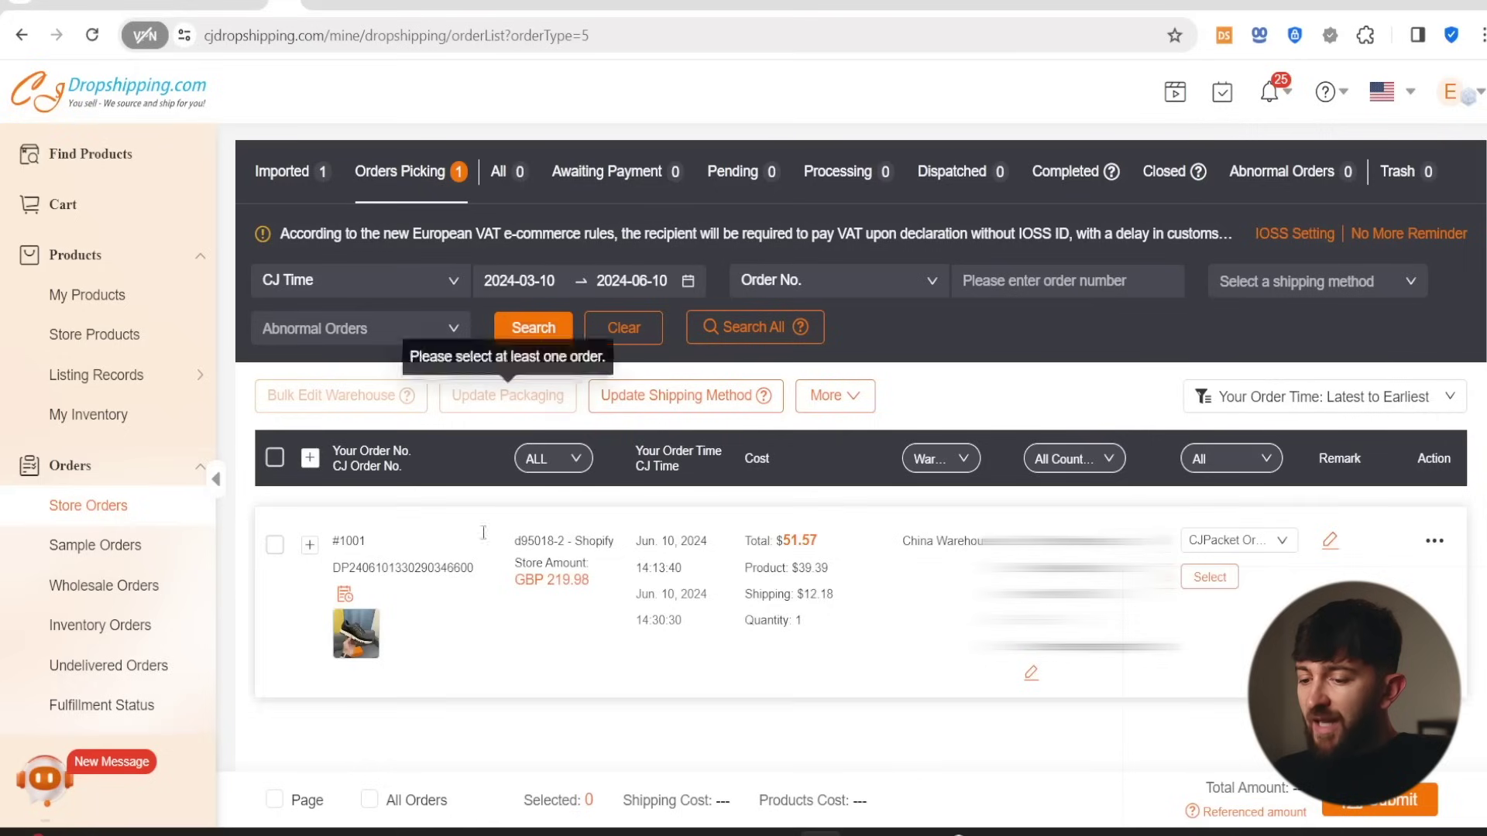
click(275, 457)
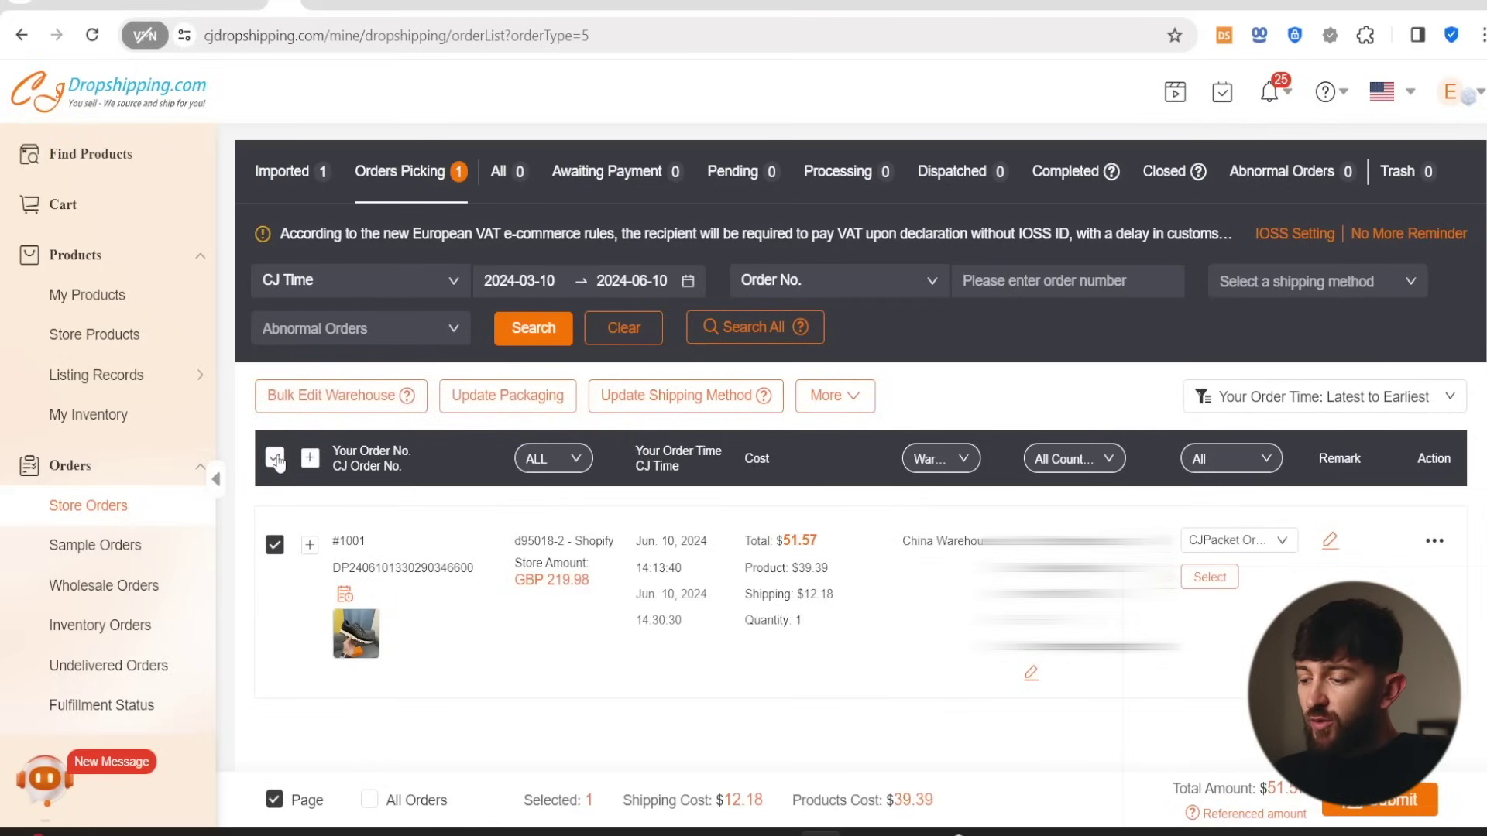
click(1385, 808)
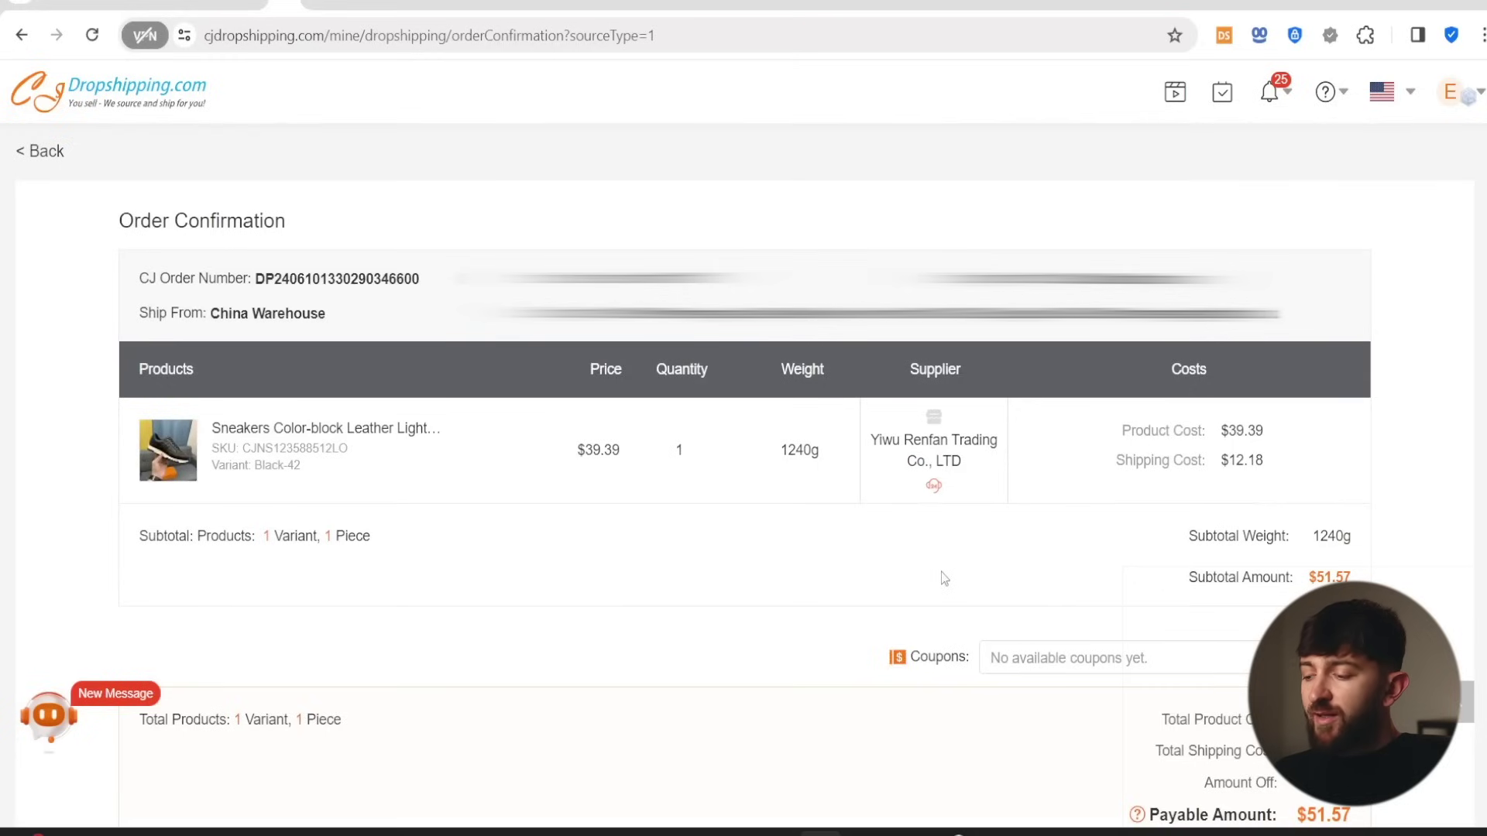
scroll(941, 573, down, 1)
scroll(939, 569, down, 2)
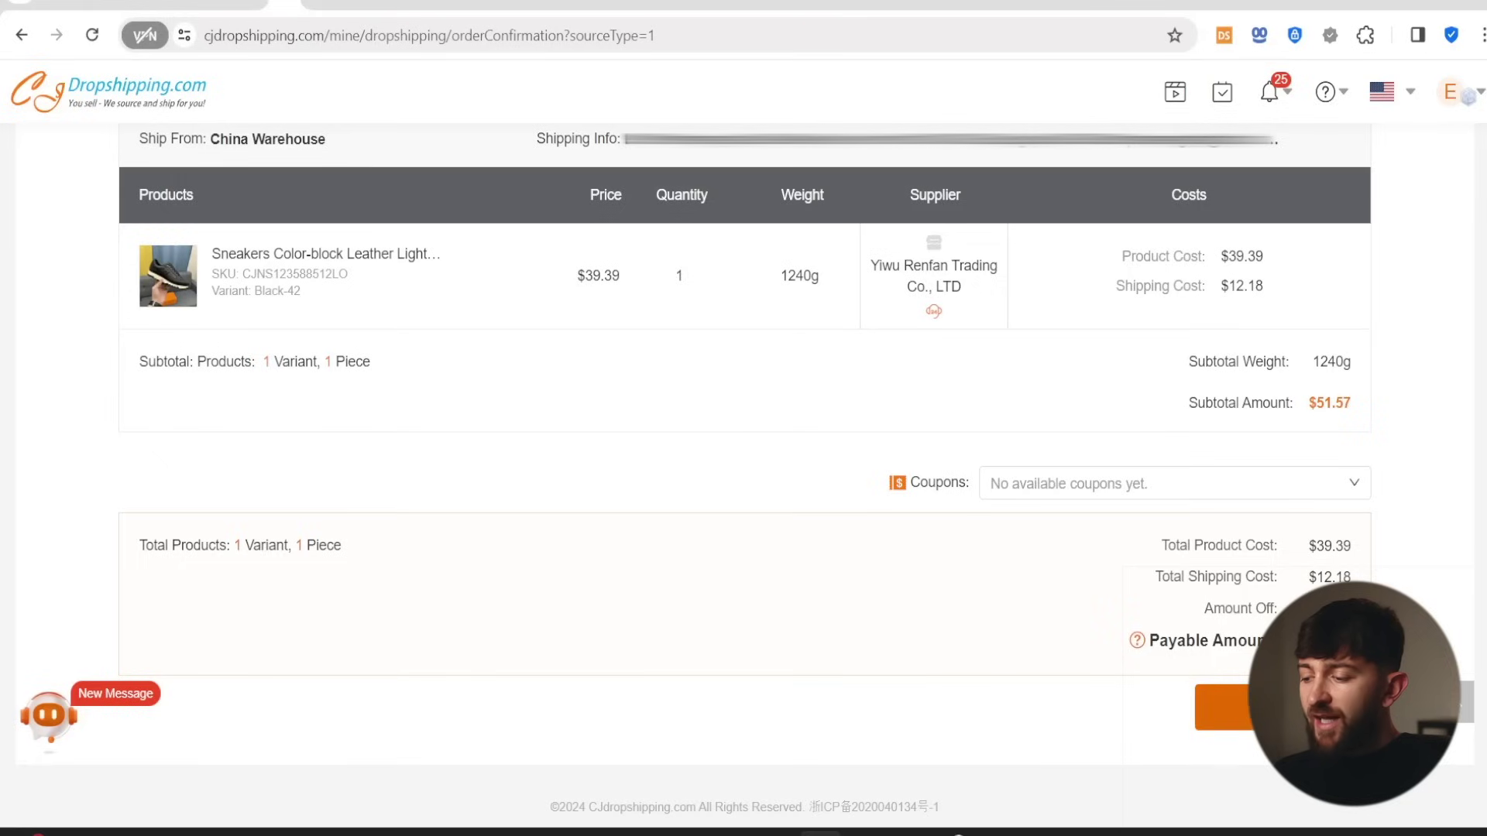
click(1228, 707)
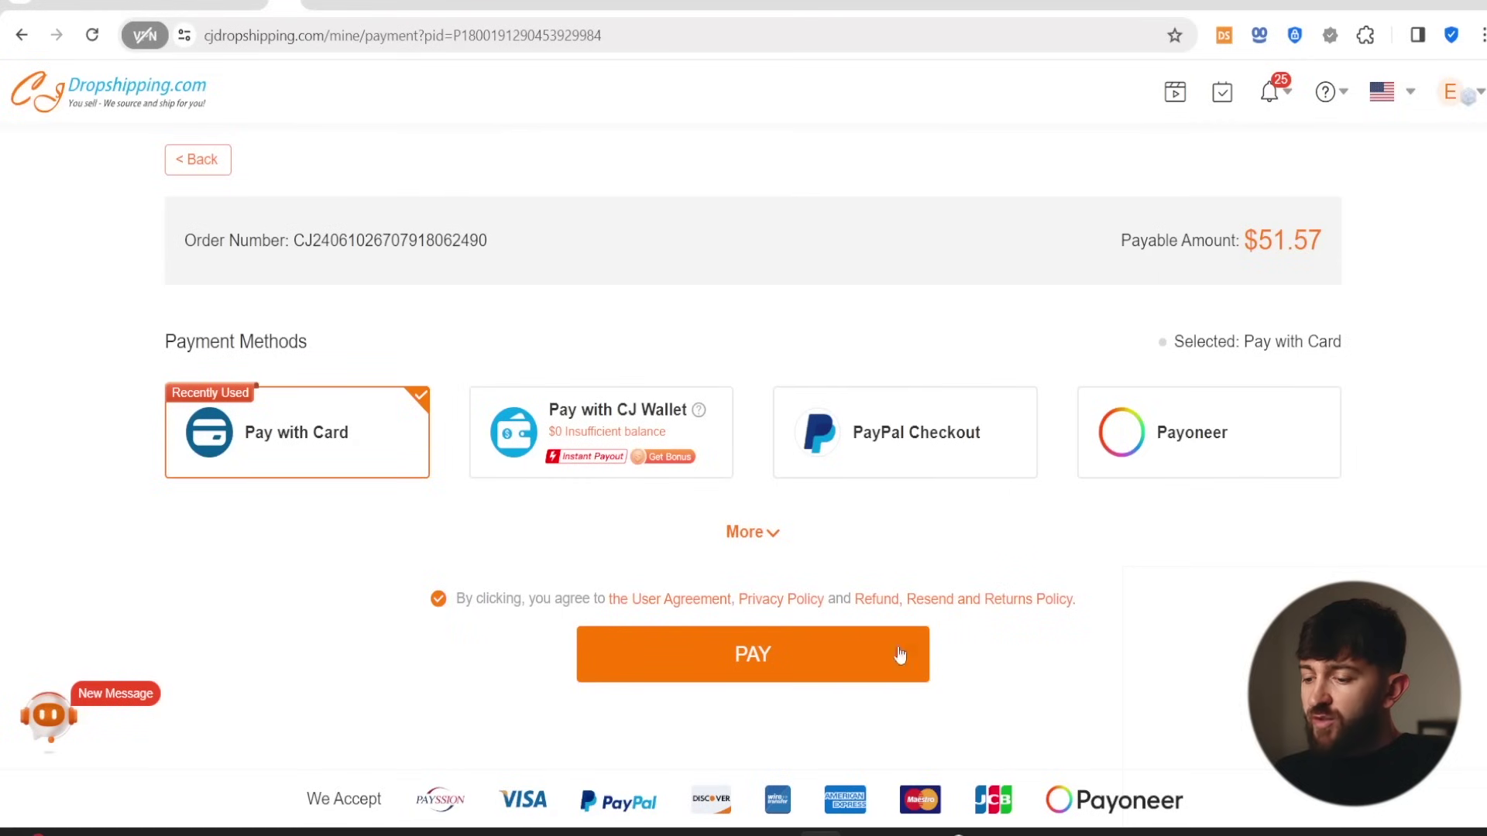
click(821, 658)
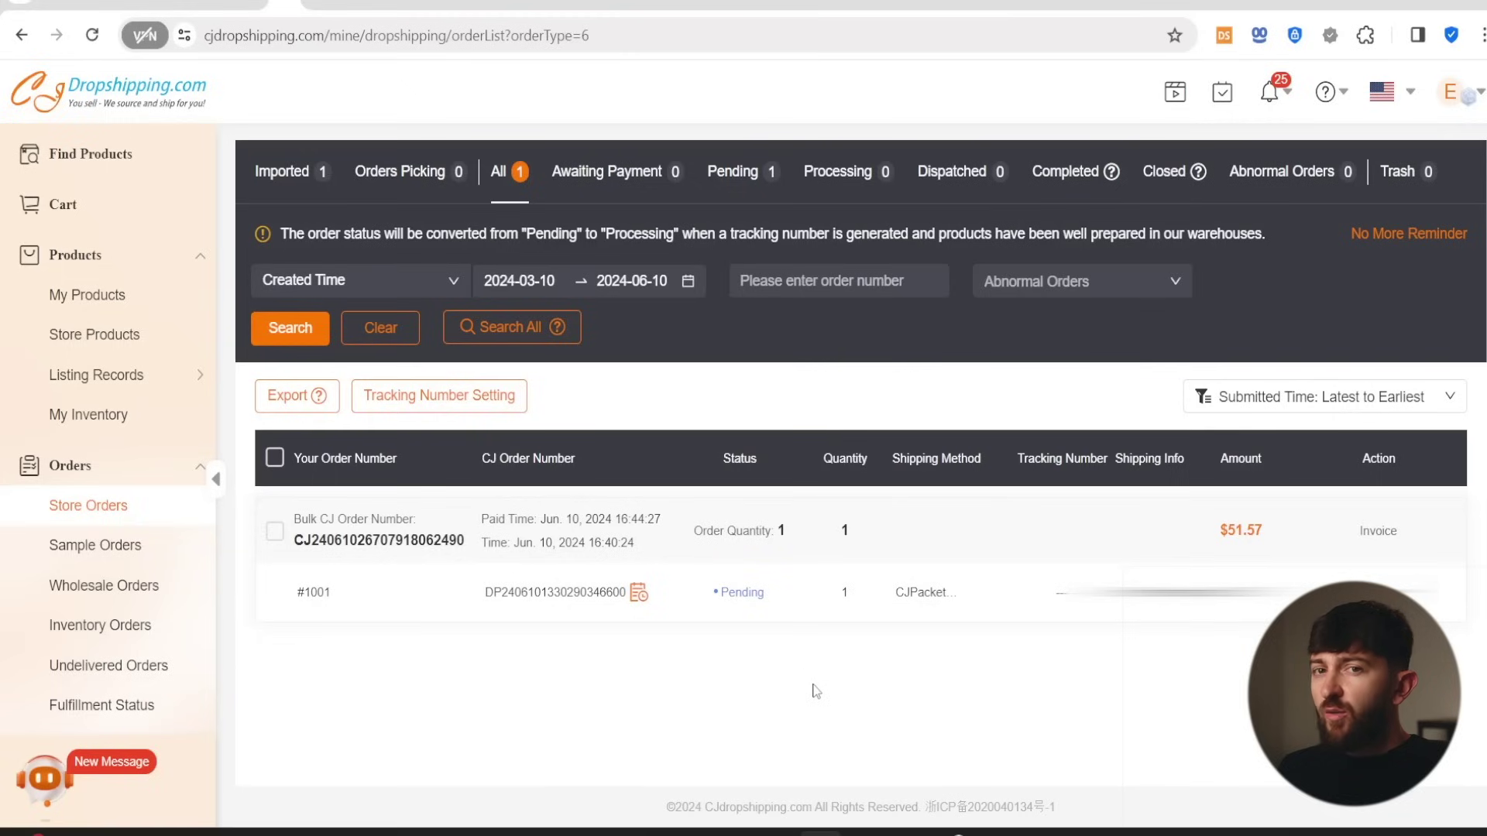
- Switch to the Shopify orders list and check the order's fulfillment status
click(580, 10)
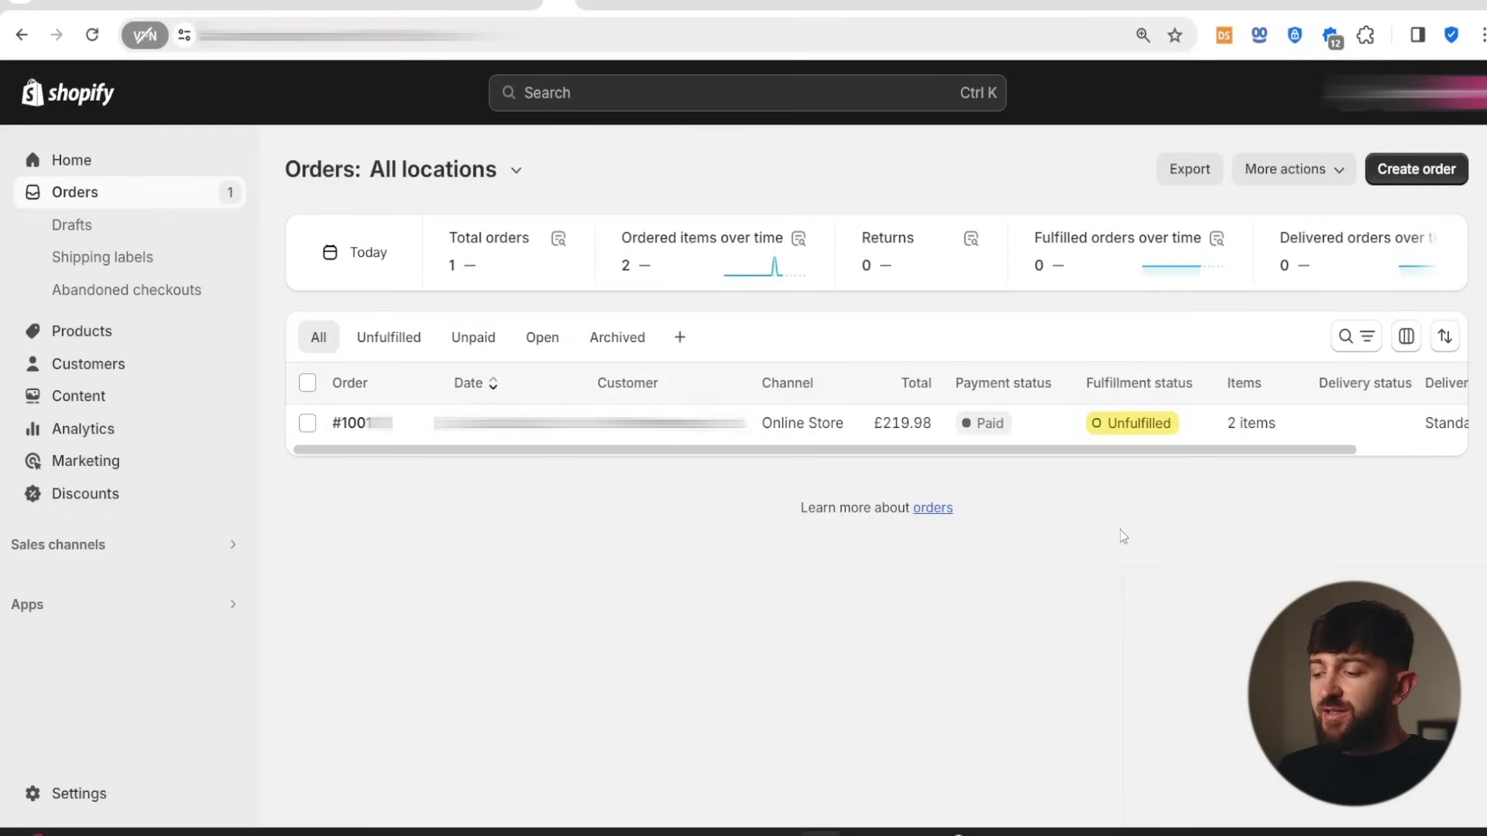